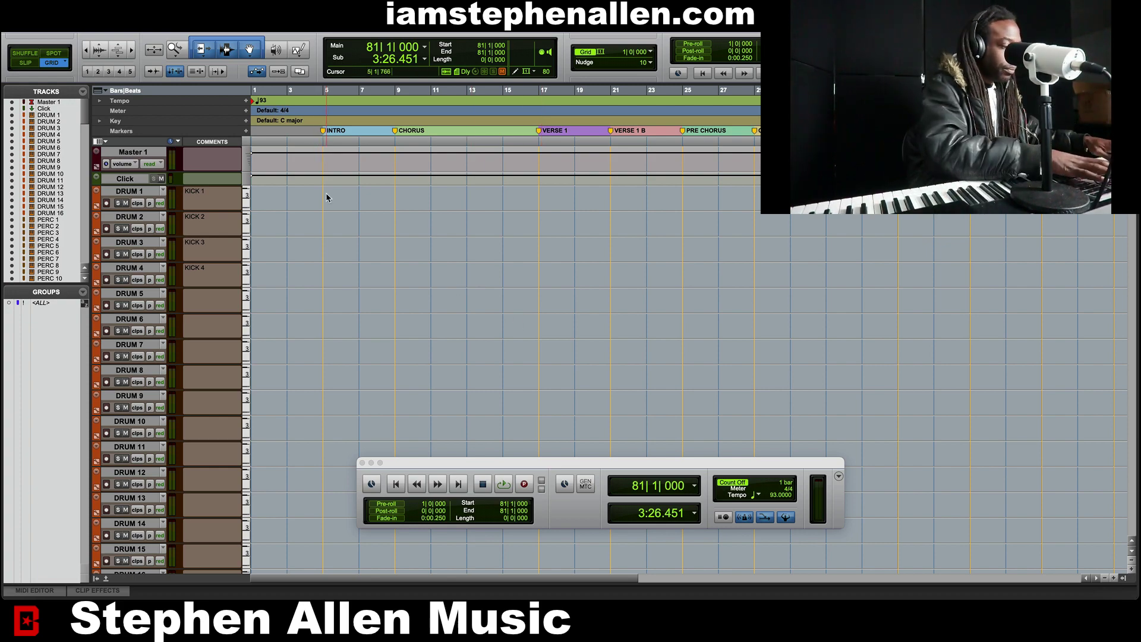
# Show the mixer and select the INSTR 5 track among the instrument channels
pyautogui.press('super+equal')
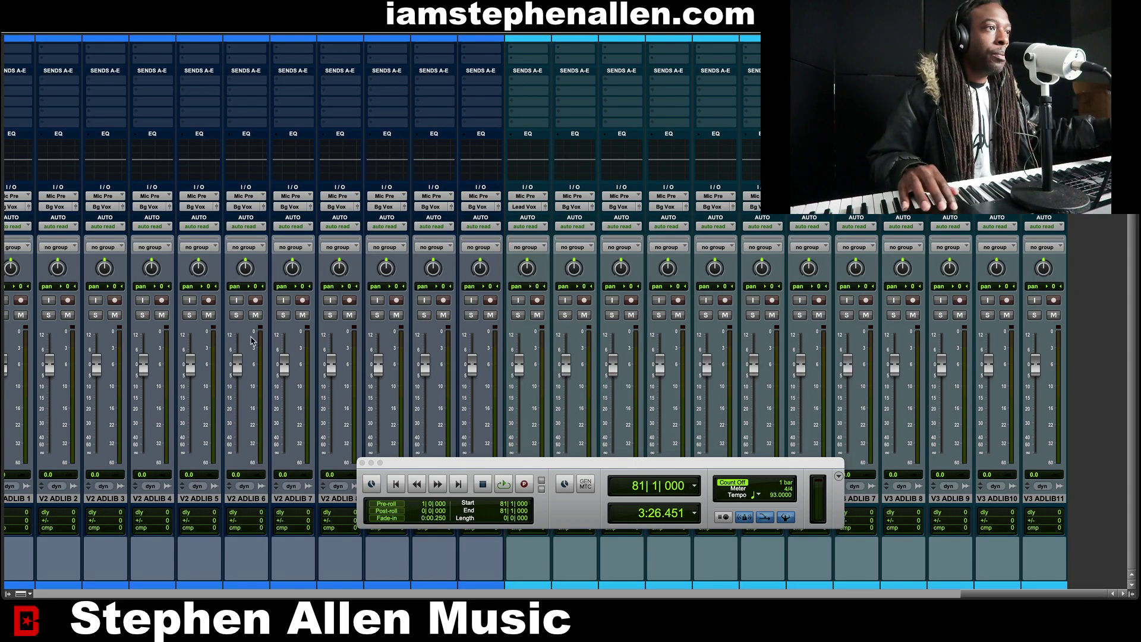
pyautogui.hscroll(-5, 251, 340)
pyautogui.hscroll(-10, 250, 341)
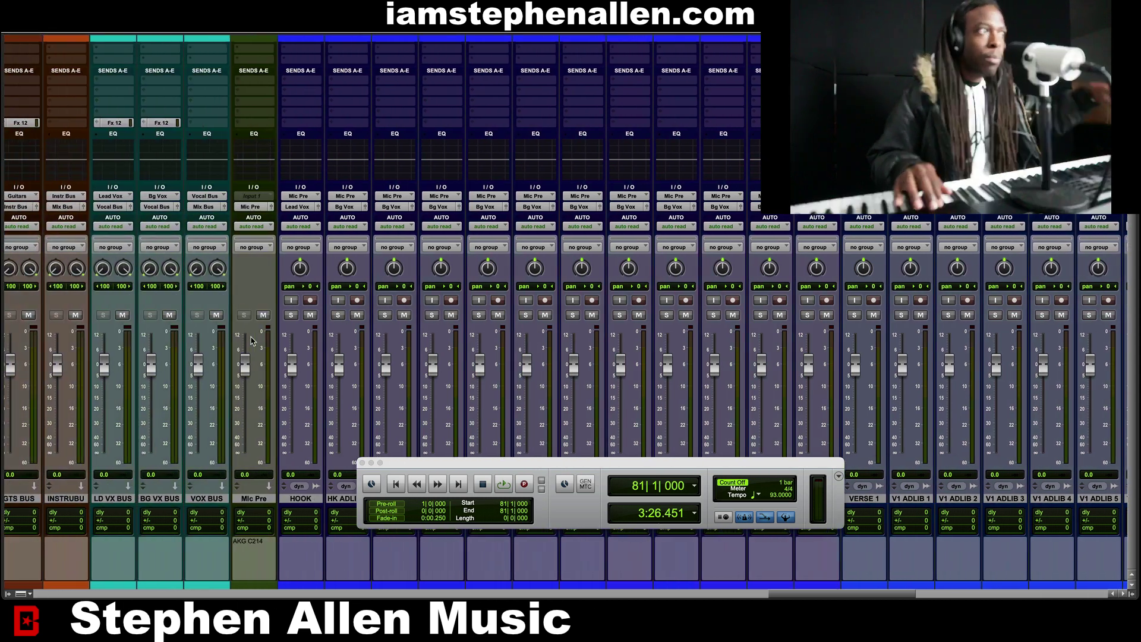
pyautogui.hscroll(-10, 251, 341)
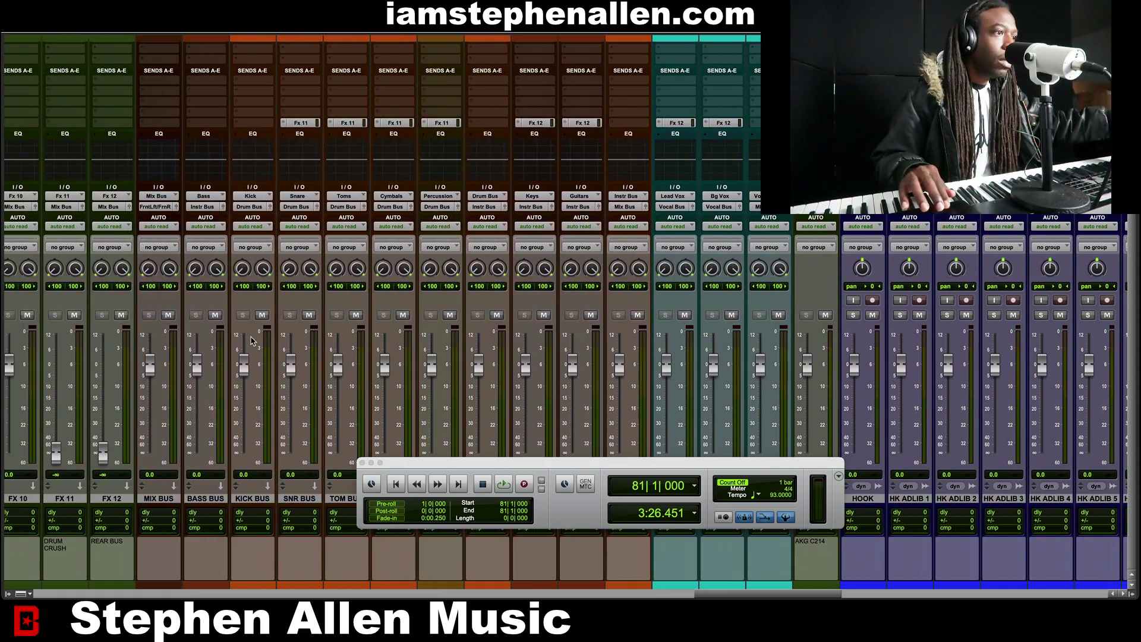
pyautogui.hscroll(-10, 251, 340)
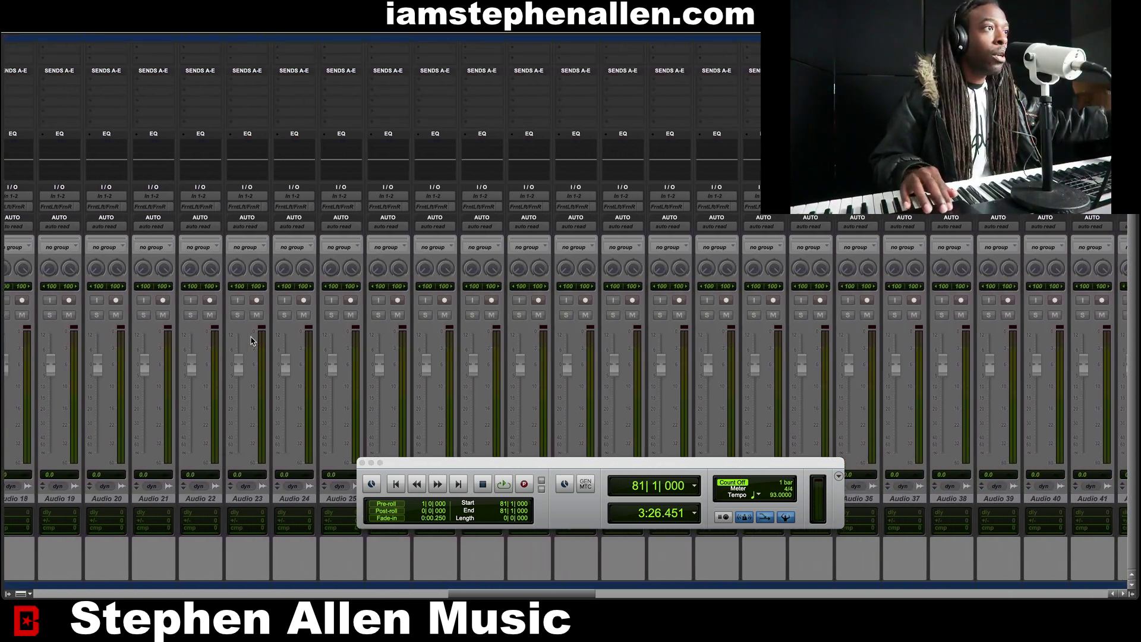
pyautogui.hscroll(-10, 251, 340)
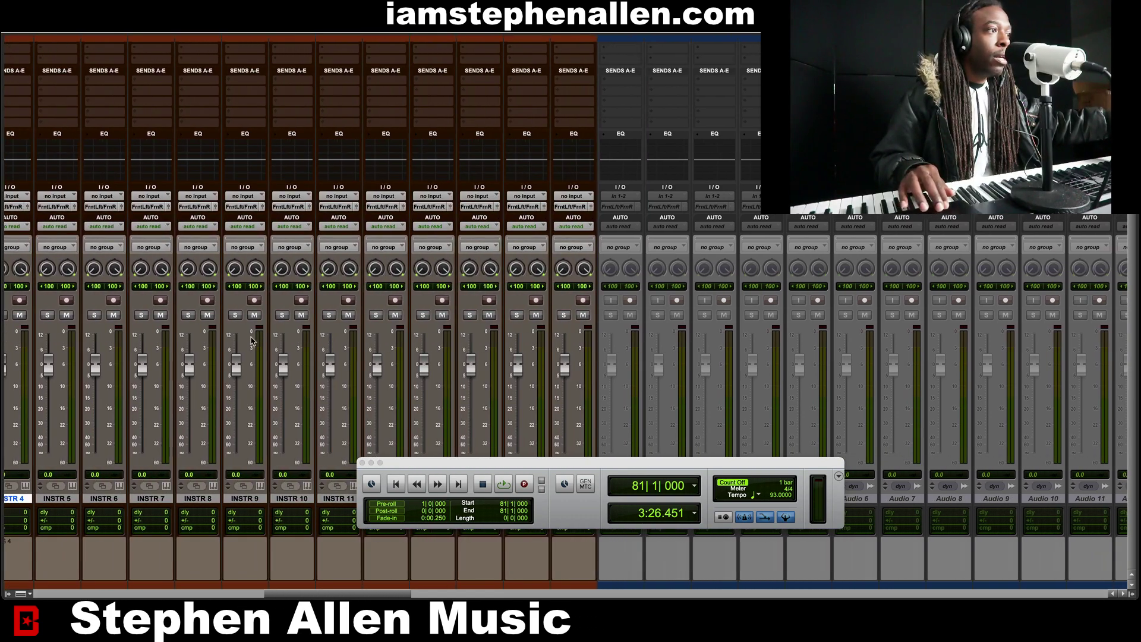
pyautogui.hscroll(5, 250, 340)
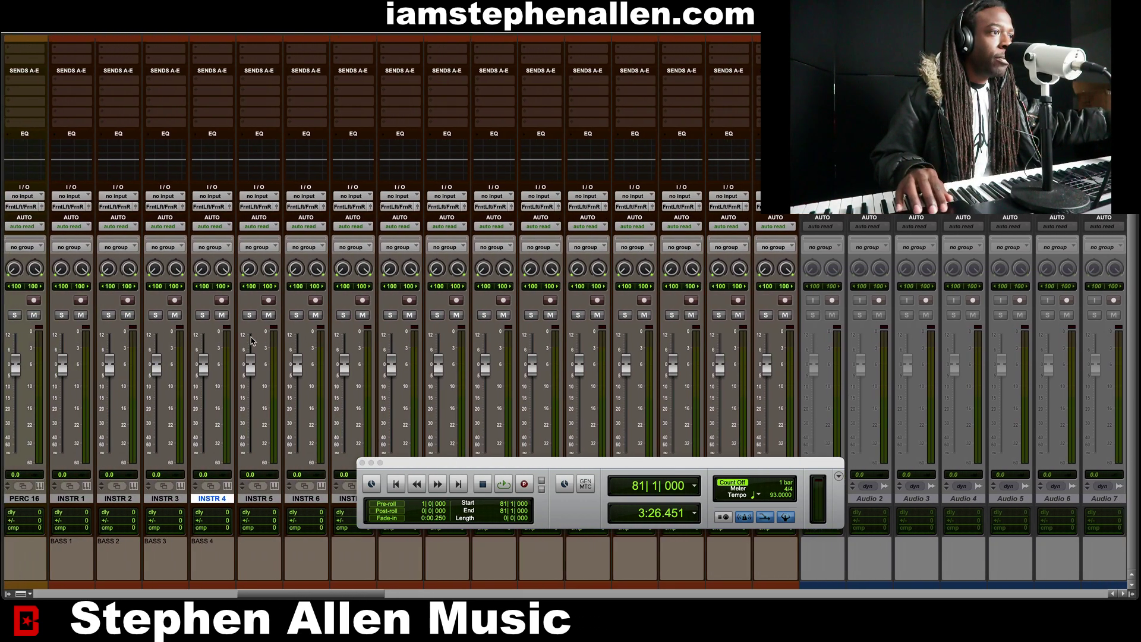
pyautogui.click(256, 499)
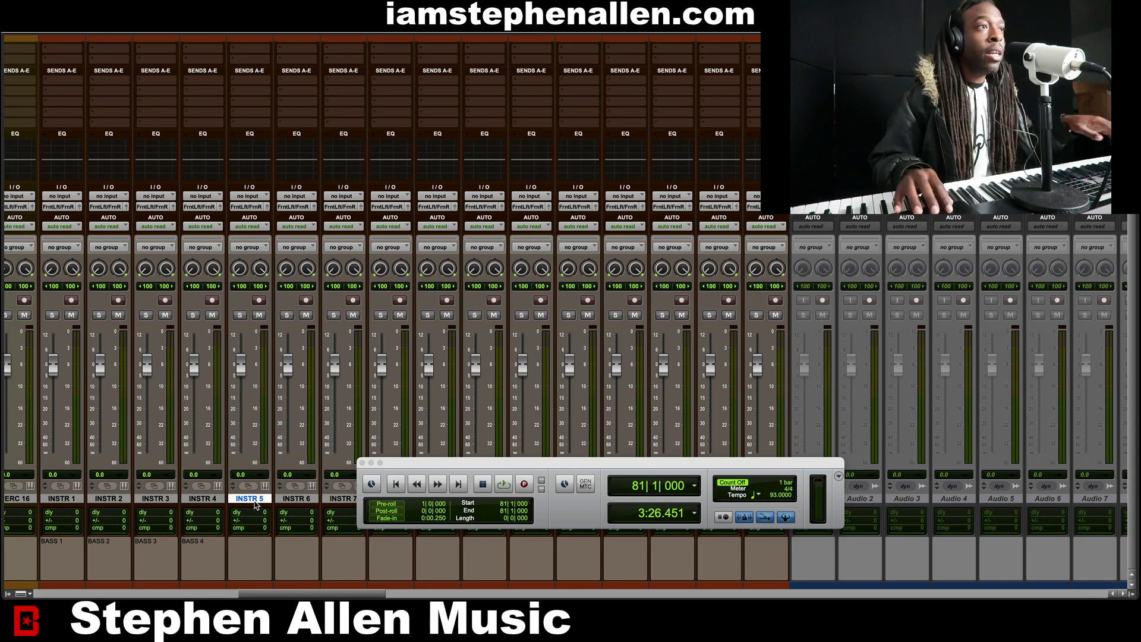
# Insert the stereo Spectrasonics Omnisphere plug-in in the first insert slot of INSTR 5 as a multichannel plug-in
pyautogui.scroll(3, 259, 455)
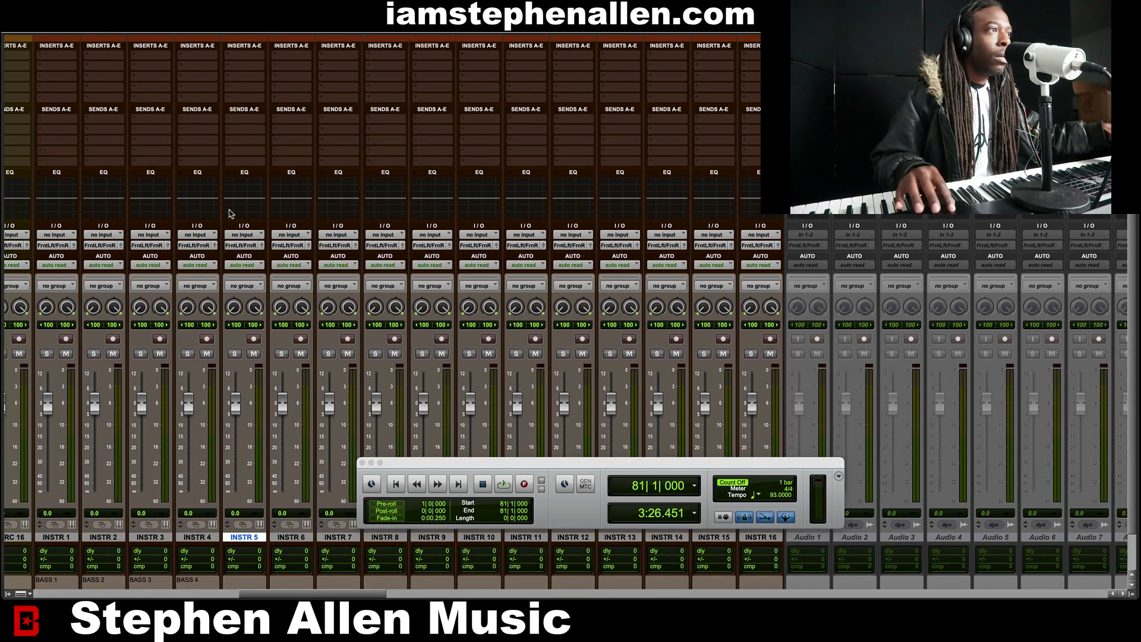
pyautogui.click(236, 54)
pyautogui.moveTo(248, 57)
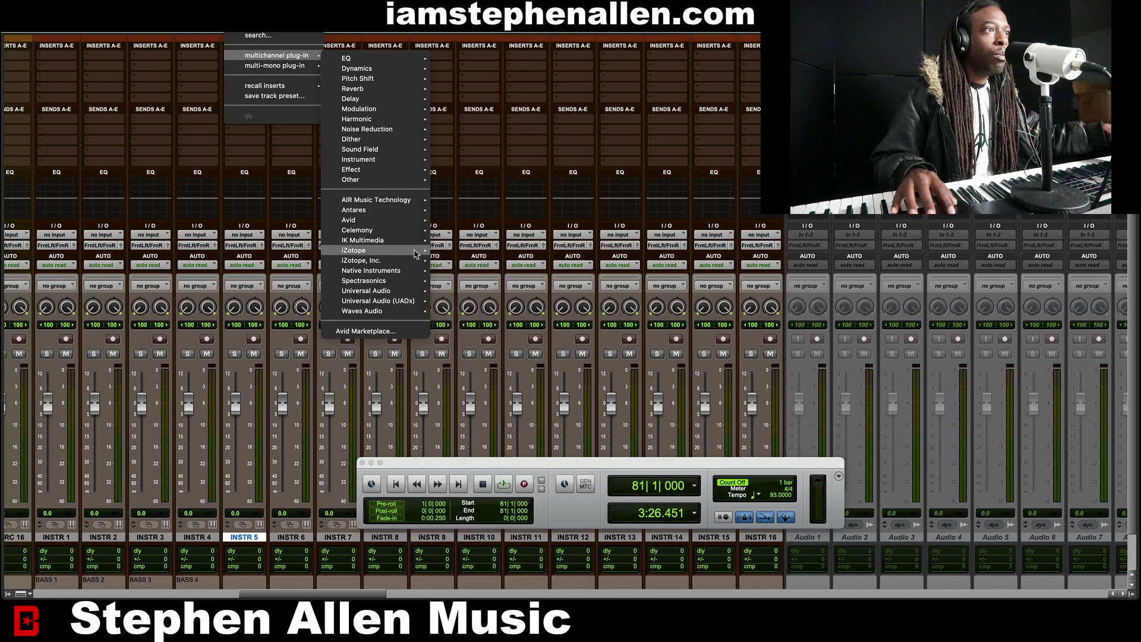
pyautogui.moveTo(410, 259)
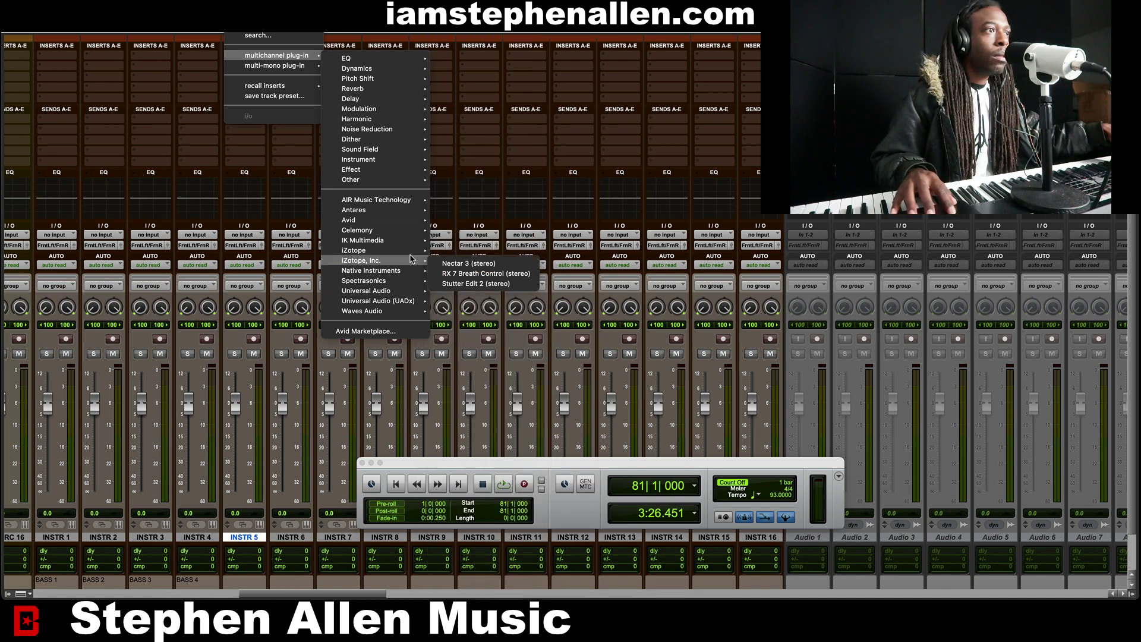
pyautogui.moveTo(409, 282)
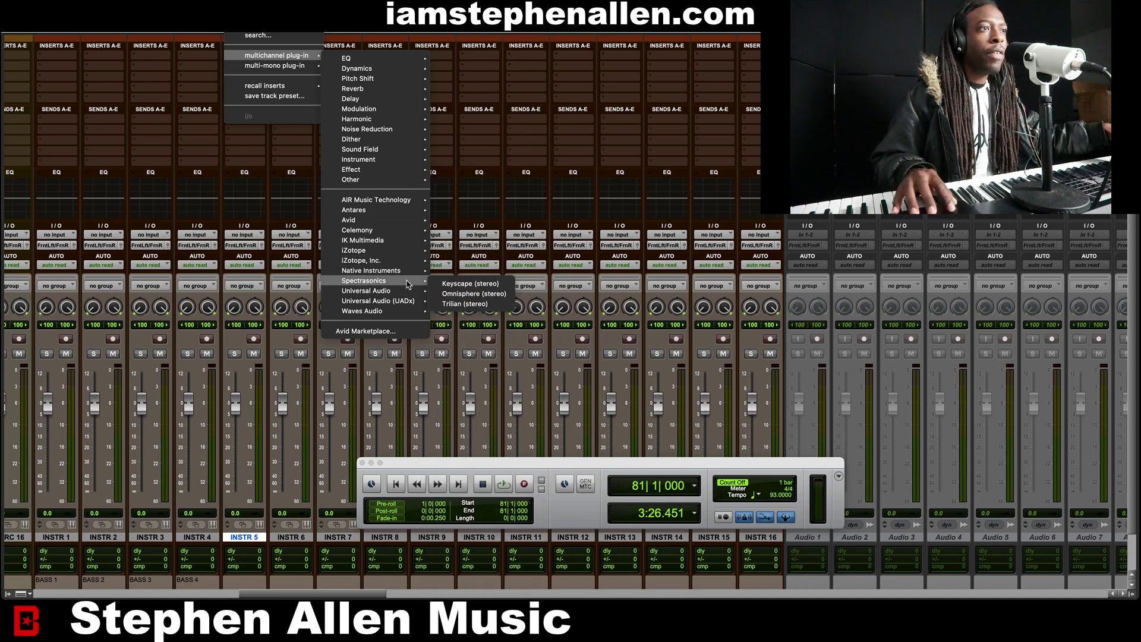
pyautogui.click(480, 293)
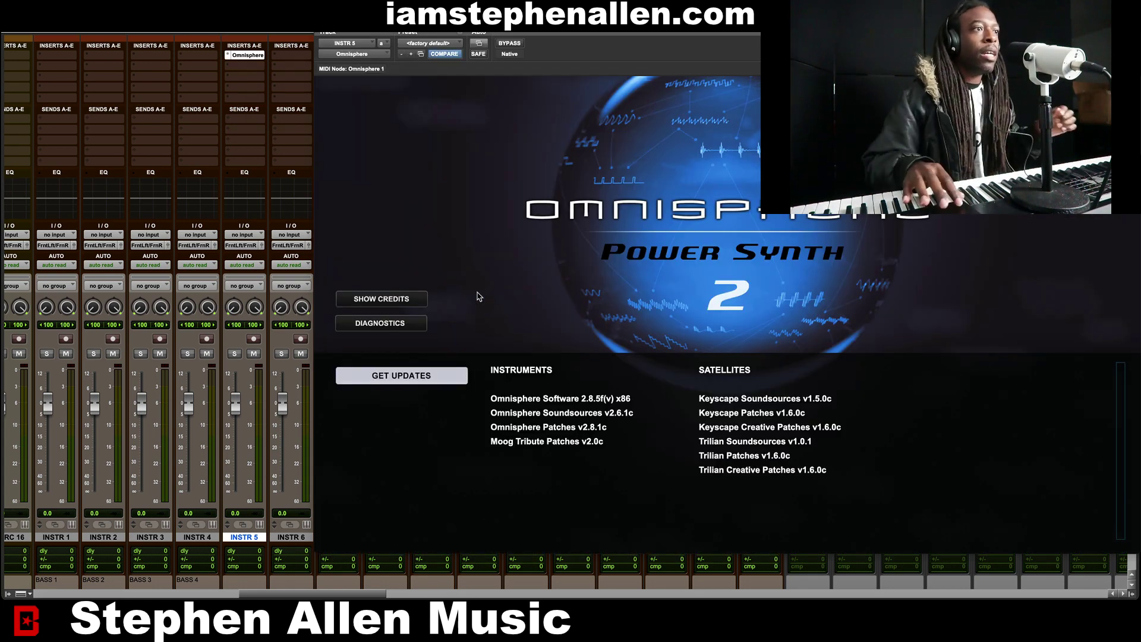
# Look through Omnisphere's patch categories and limit the patch list to Keyboards
pyautogui.scroll(-5, 391, 267)
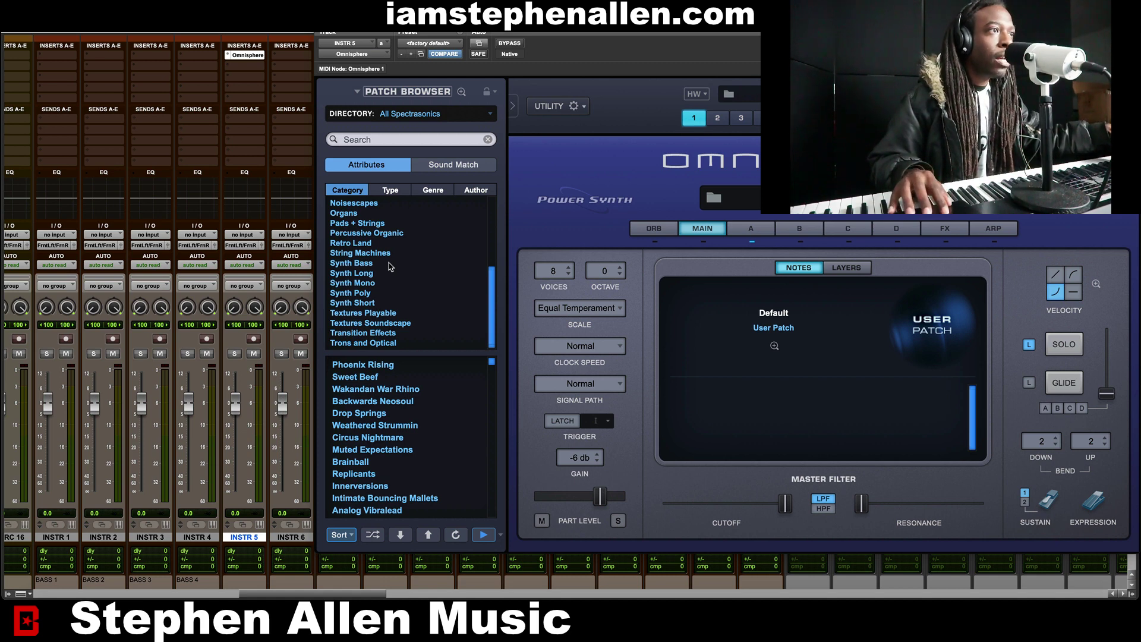
pyautogui.scroll(5, 422, 284)
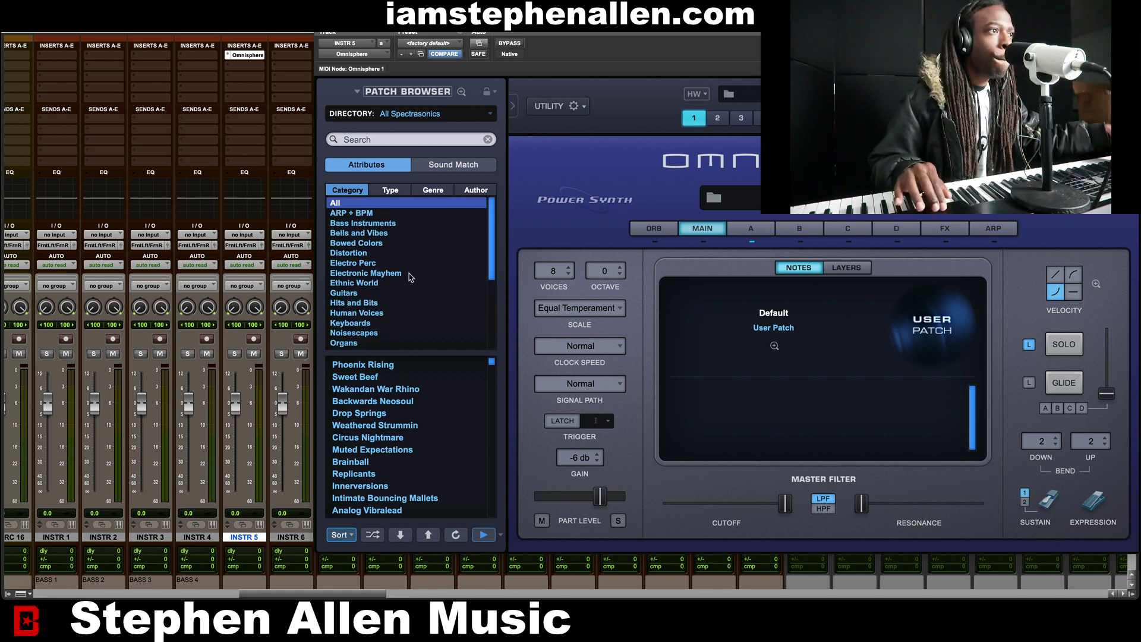
pyautogui.scroll(-3, 410, 275)
pyautogui.scroll(-3, 410, 277)
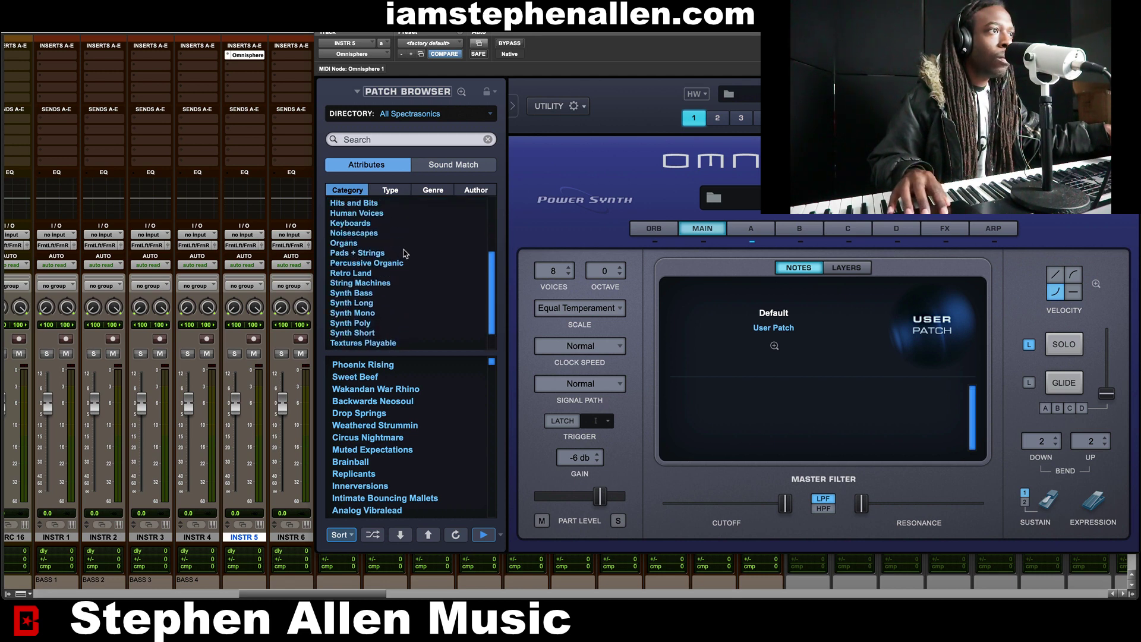
pyautogui.scroll(5, 390, 255)
pyautogui.scroll(5, 390, 254)
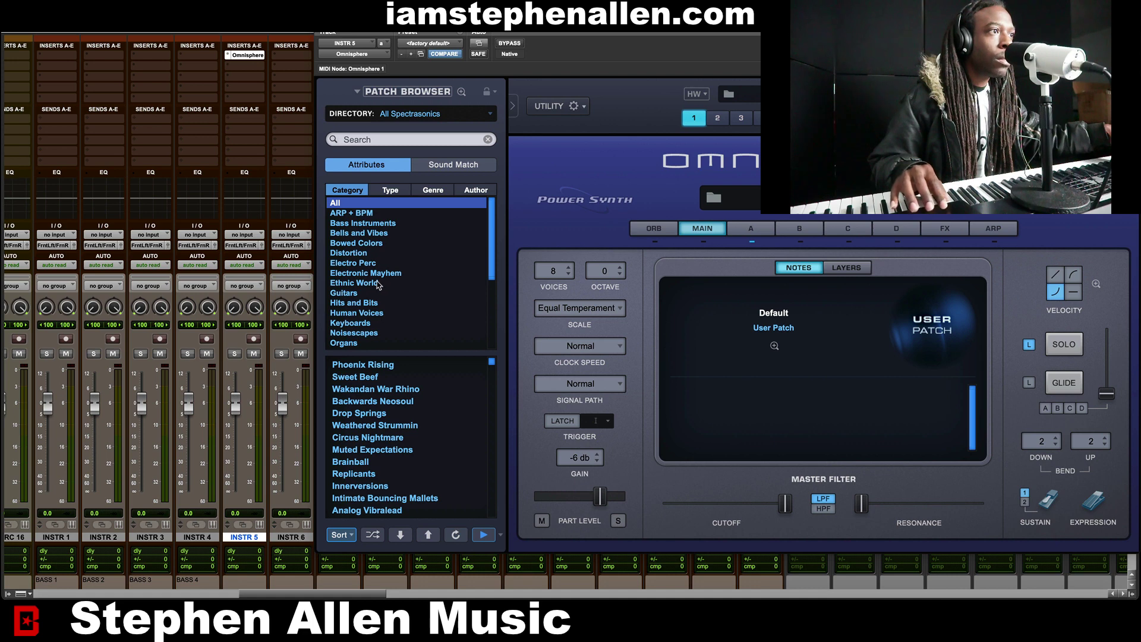
pyautogui.click(358, 325)
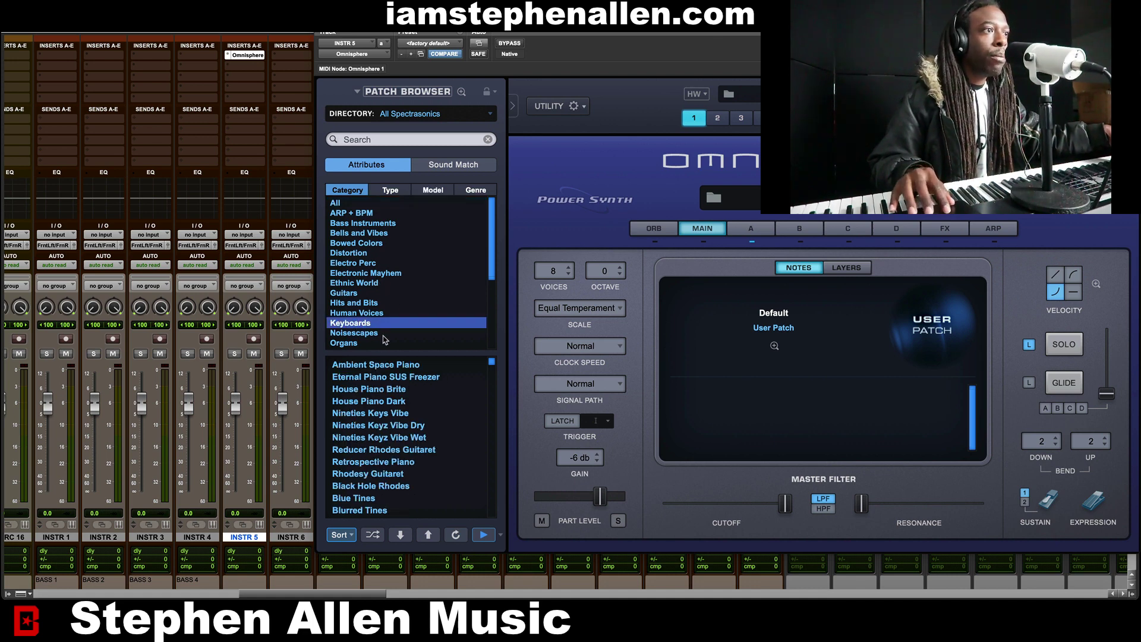
# Narrow the keyboard patches to the Electric Pianos type and load Black Hole Rhodes
pyautogui.scroll(-5, 378, 369)
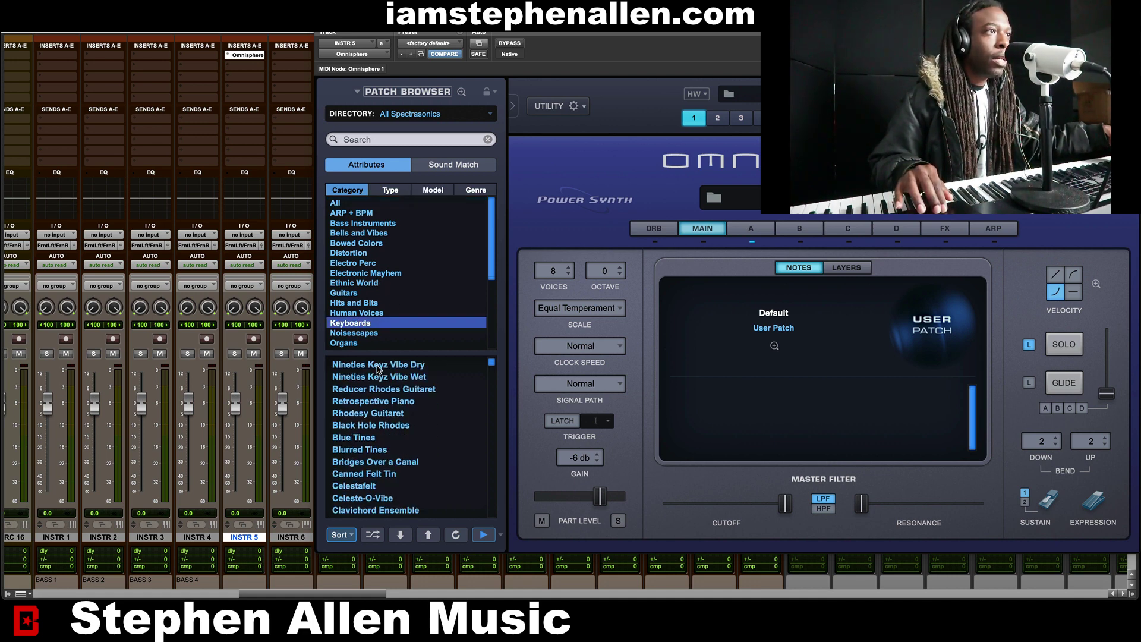
pyautogui.scroll(5, 377, 369)
pyautogui.click(395, 190)
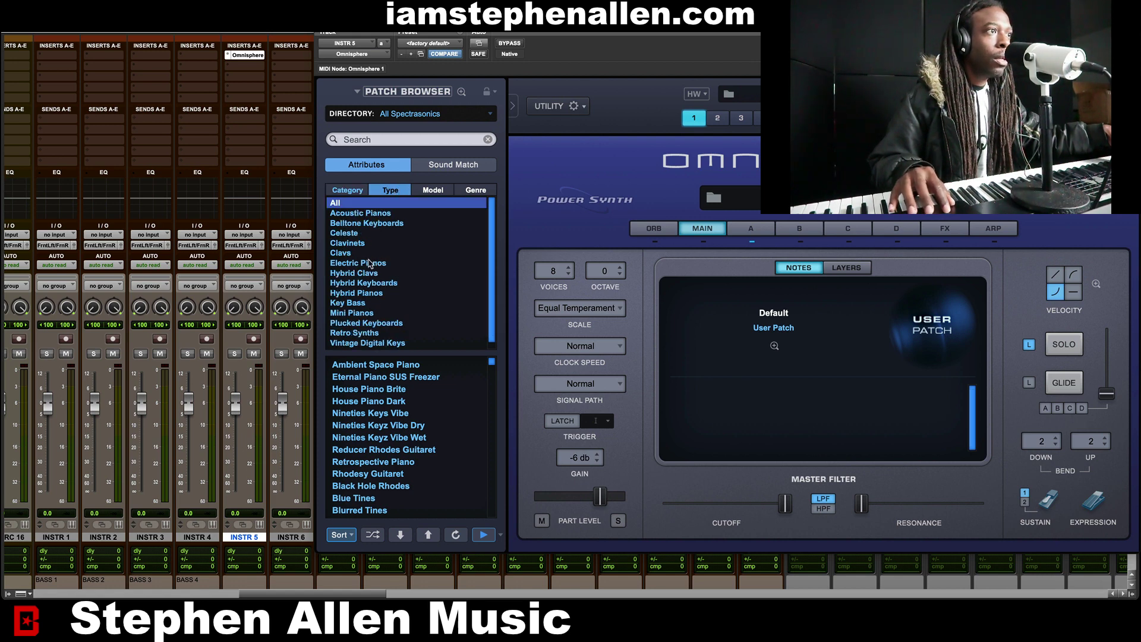
pyautogui.click(369, 263)
pyautogui.click(371, 364)
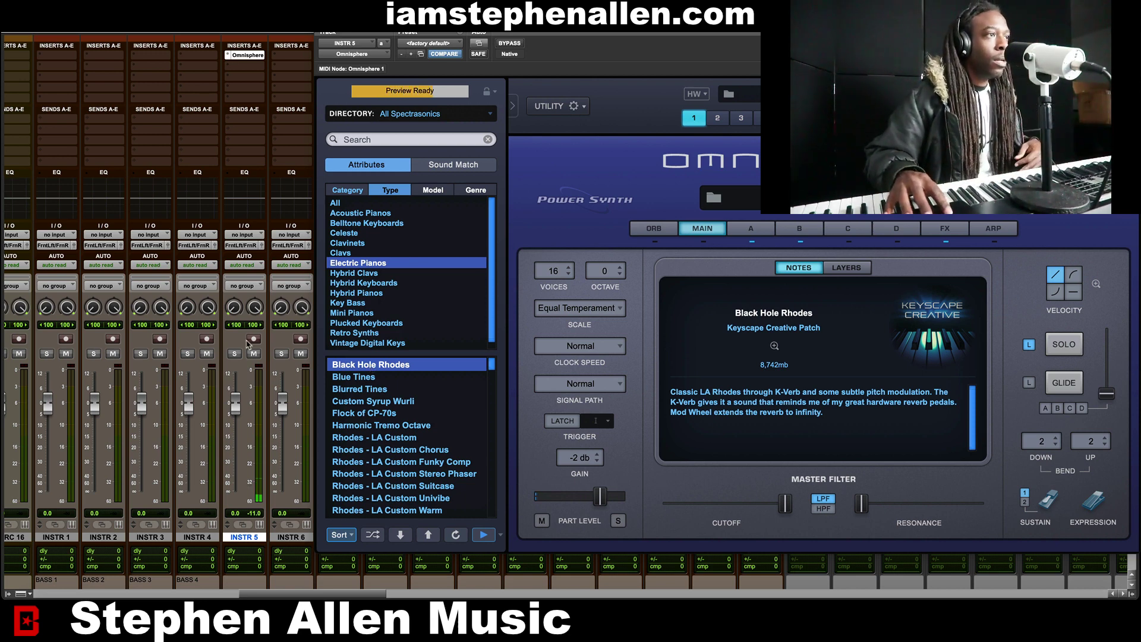
# Record-enable INSTR 5 and audition the patches Blurred Tines and Custom Syrup Wurli, settling on Rhodes - LA Custom
pyautogui.click(254, 340)
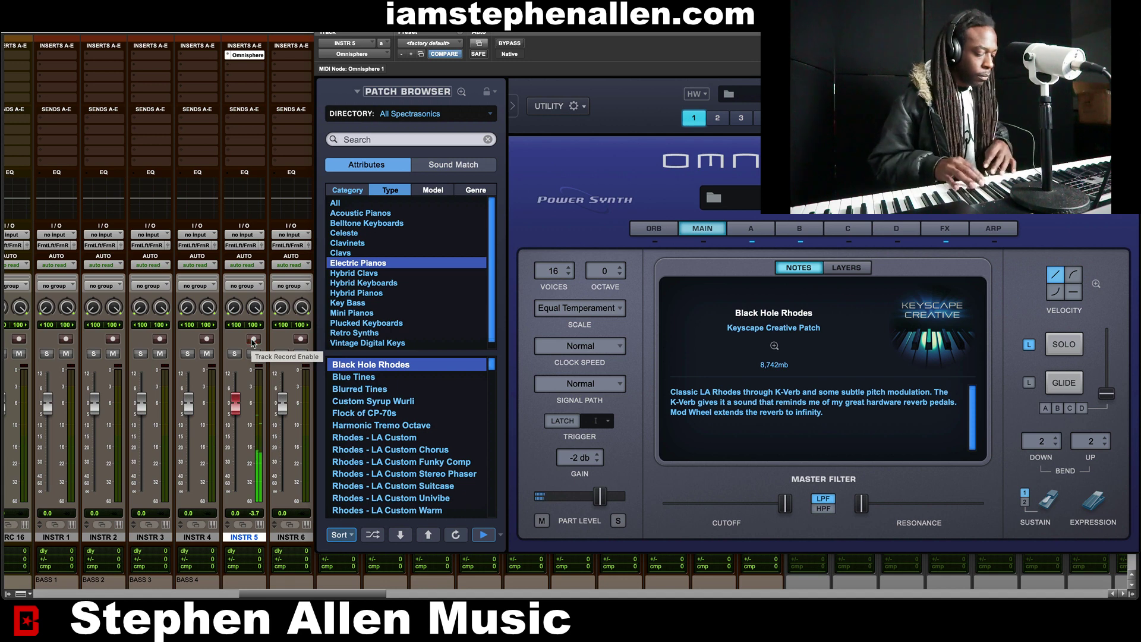
pyautogui.click(254, 339)
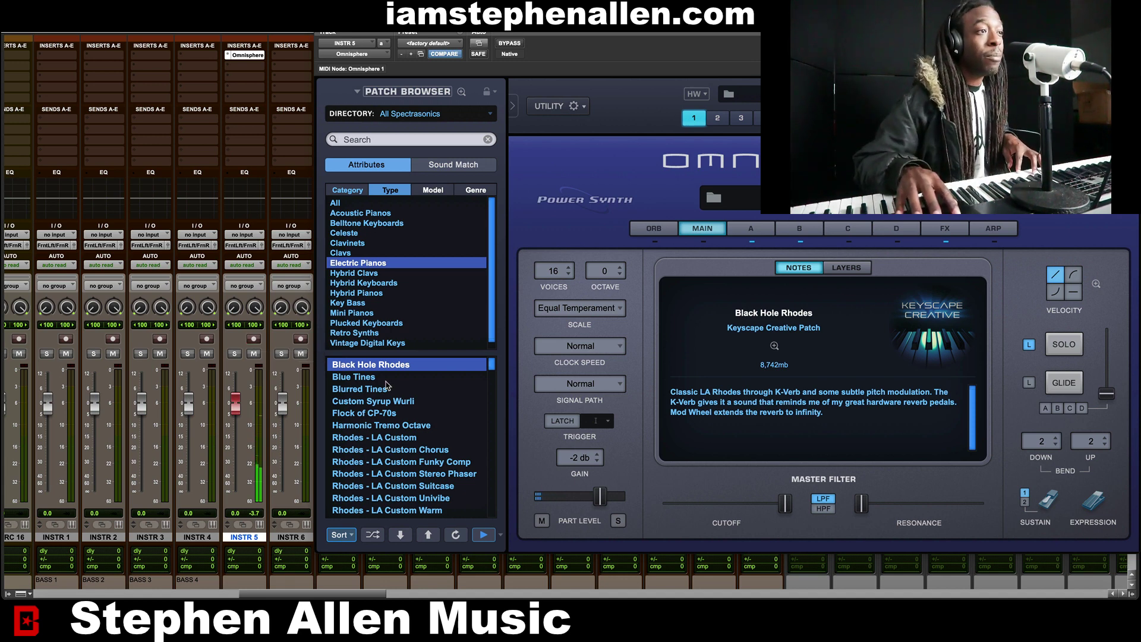
pyautogui.click(387, 385)
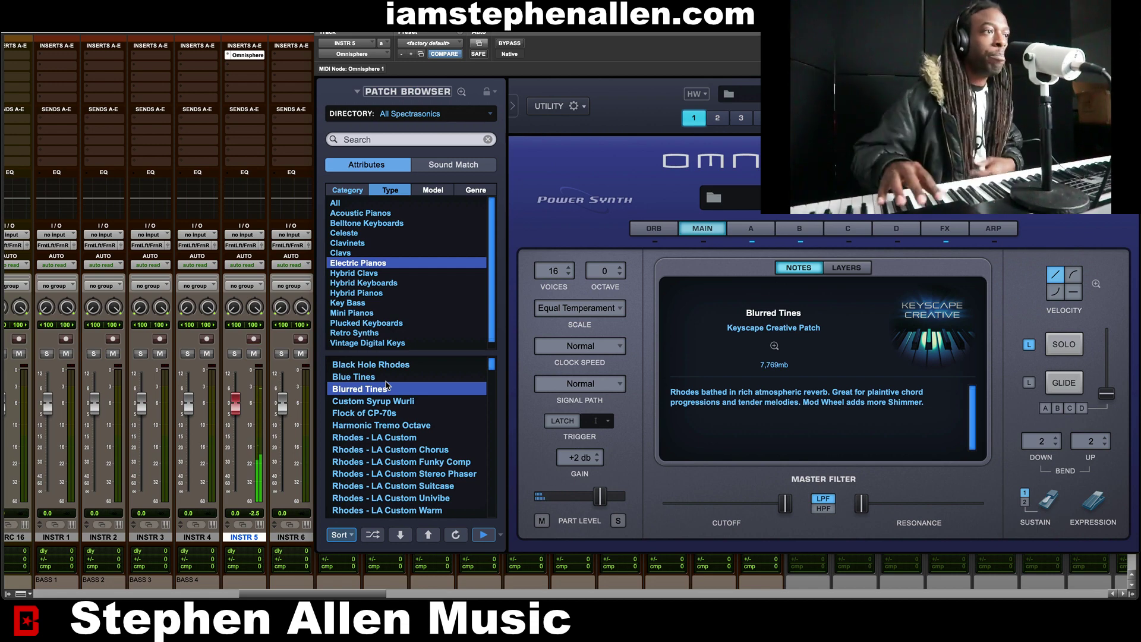
pyautogui.click(384, 402)
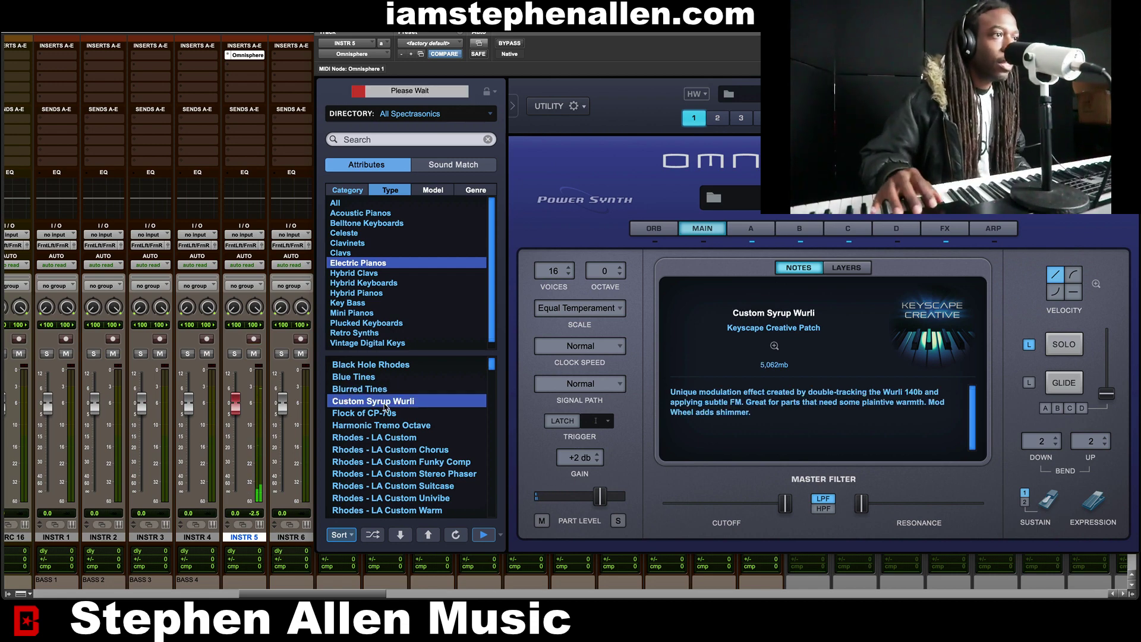
pyautogui.click(405, 438)
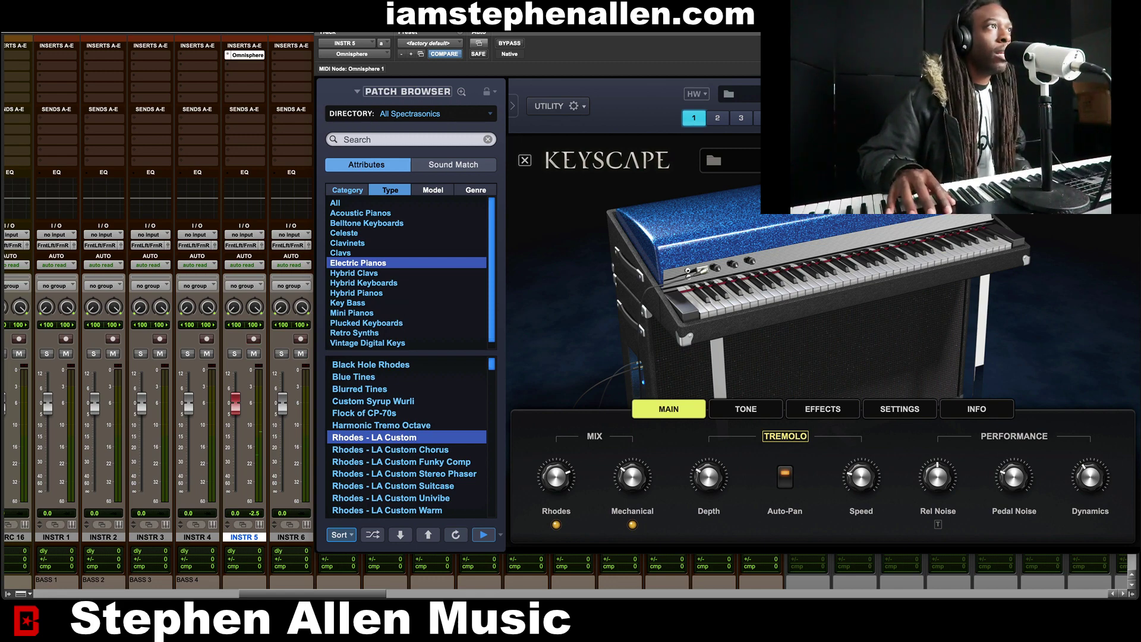
# Close the plug-in window and, in the Edit window, select the four intro bars from bar 5 to bar 9 on INSTR 5
pyautogui.press('super+w')
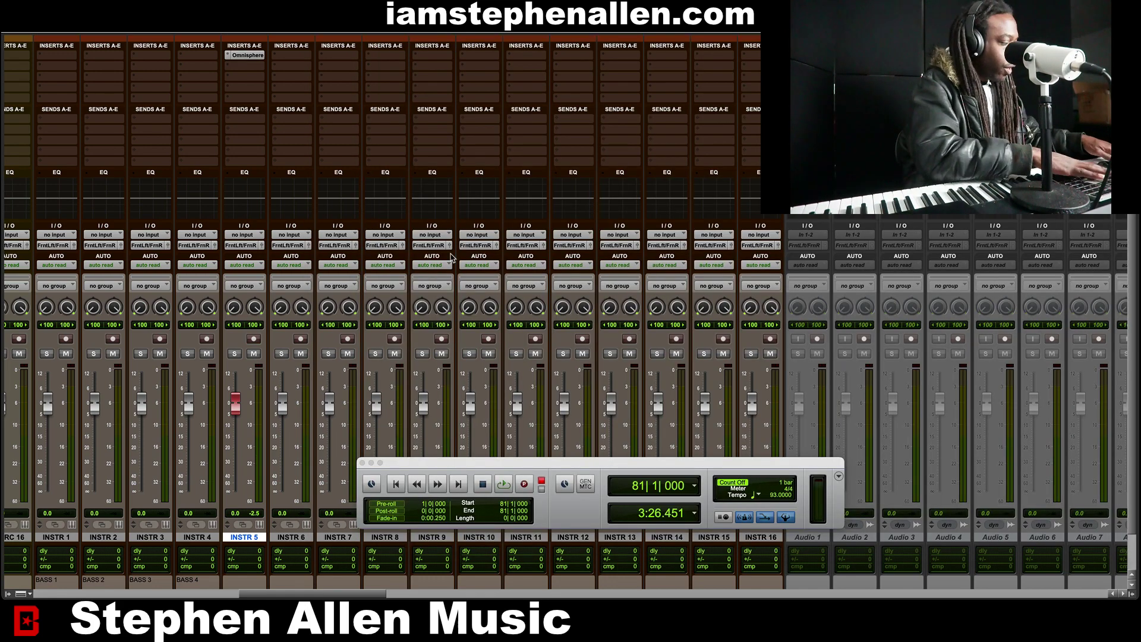
pyautogui.press('super+equal')
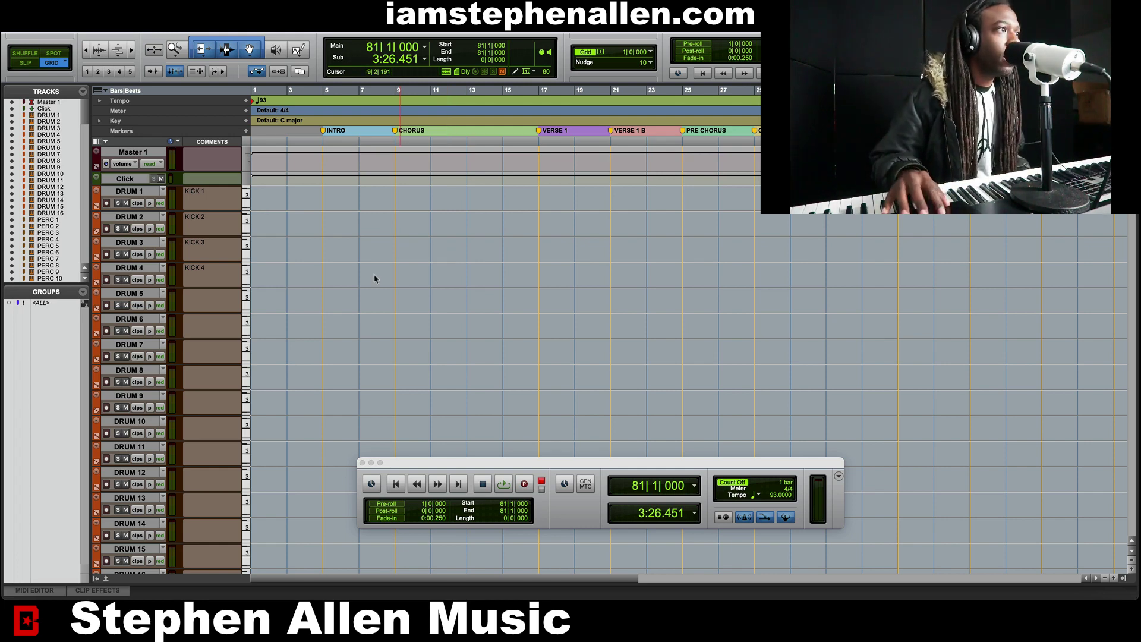
pyautogui.scroll(-10, 361, 377)
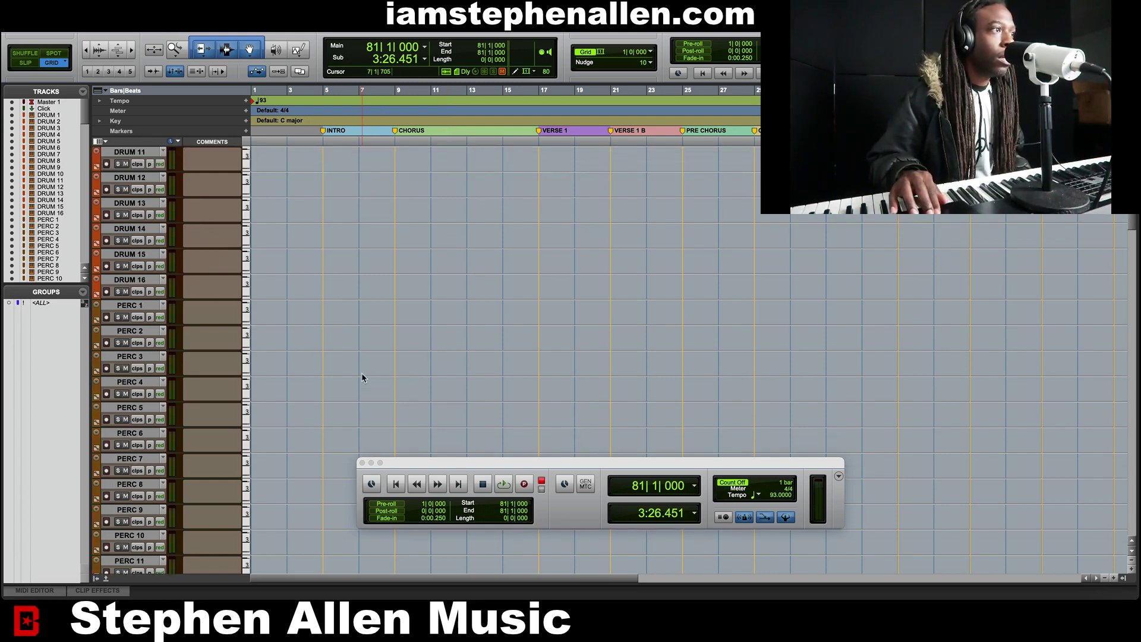
pyautogui.scroll(-2, 362, 376)
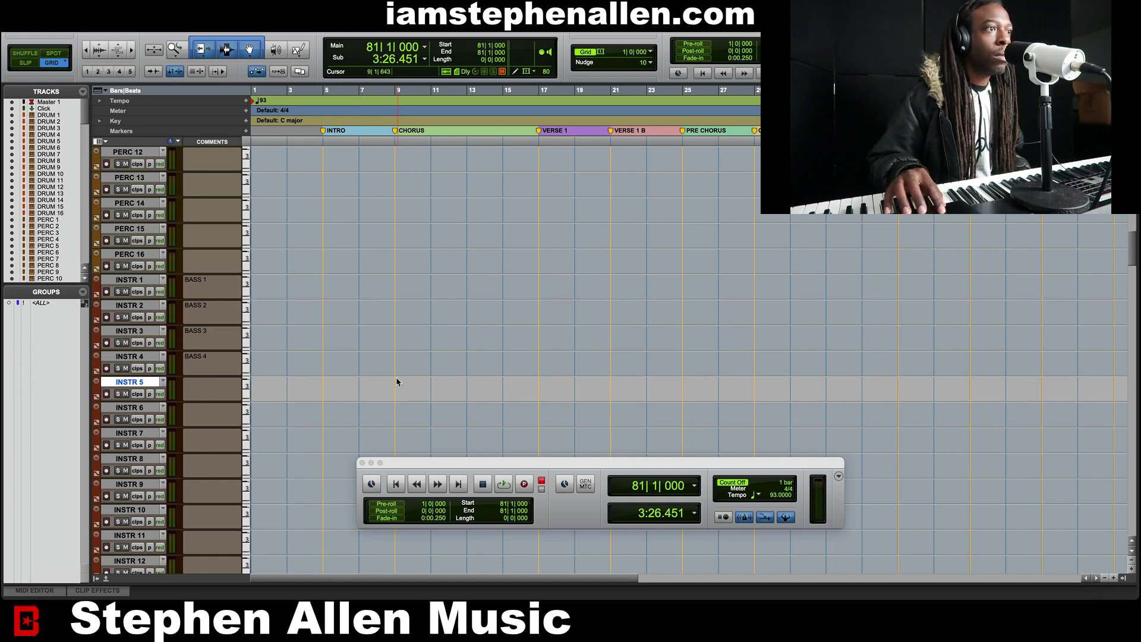
pyautogui.moveTo(397, 384); pyautogui.dragTo(488, 384)
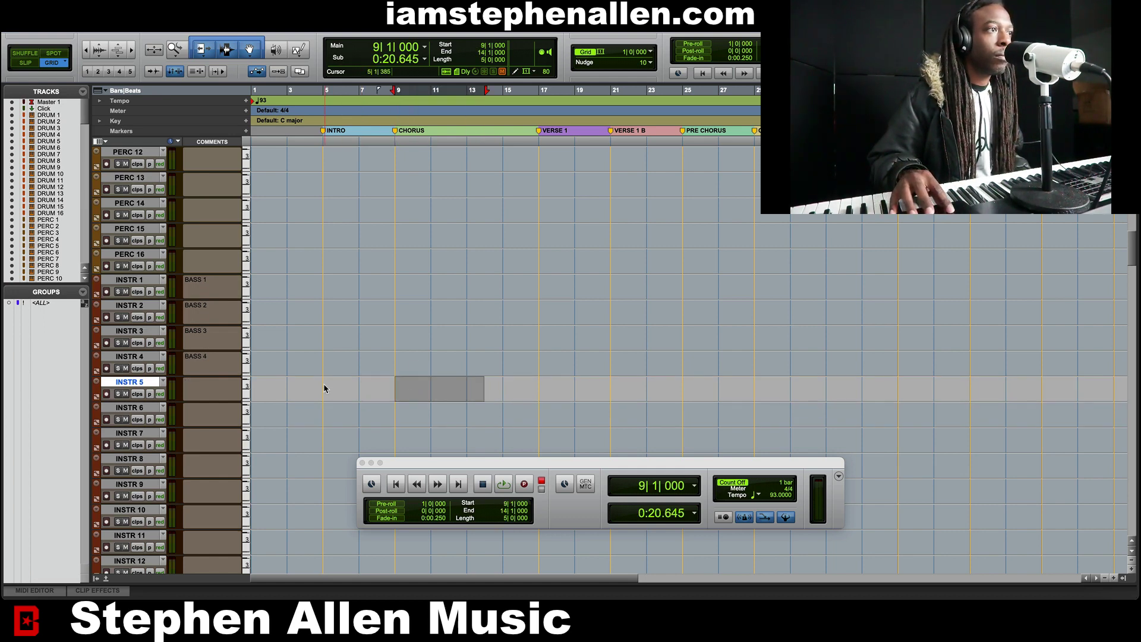
pyautogui.moveTo(324, 389); pyautogui.dragTo(383, 391)
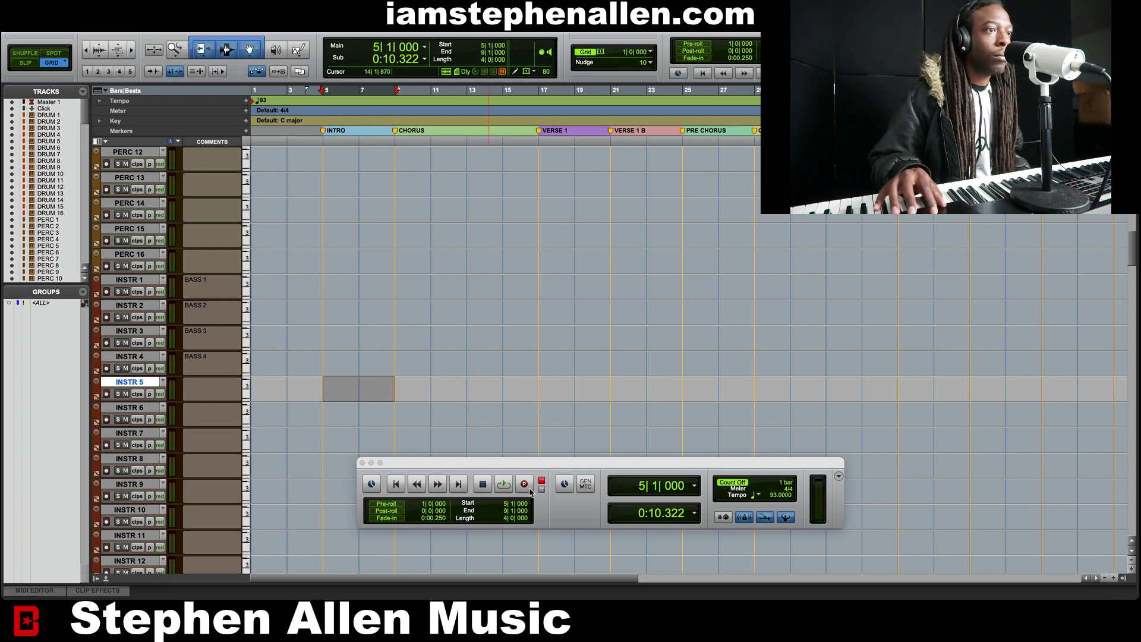
# Set the session tempo to 75 BPM, record a MIDI part on INSTR 5 across the intro selection and play it back
pyautogui.click(523, 485)
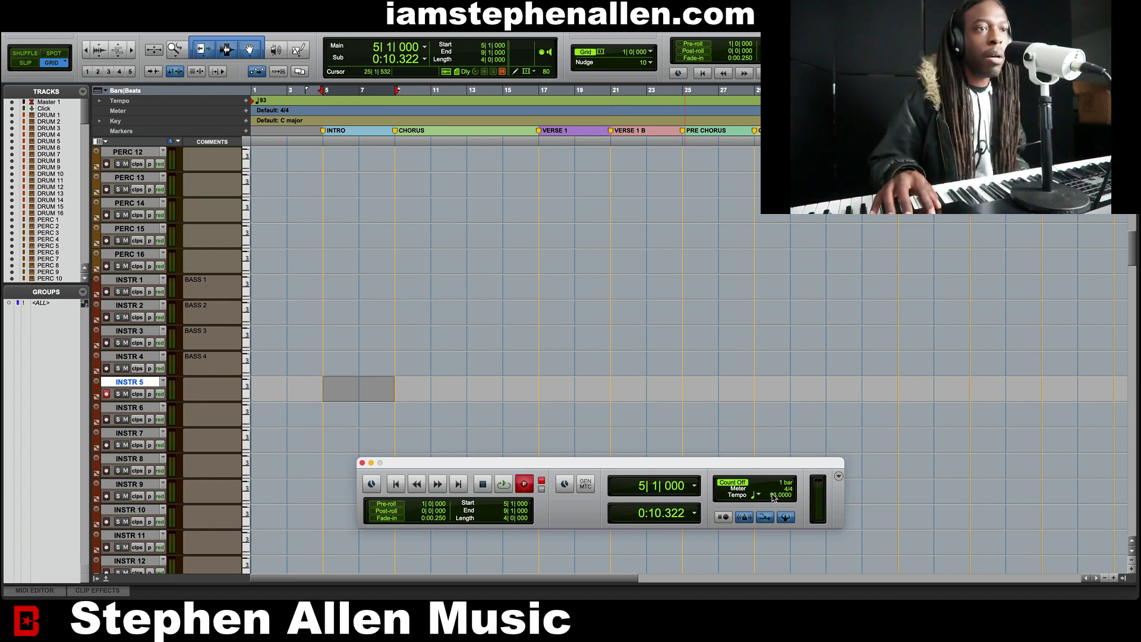
pyautogui.moveTo(775, 498); pyautogui.dragTo(773, 514)
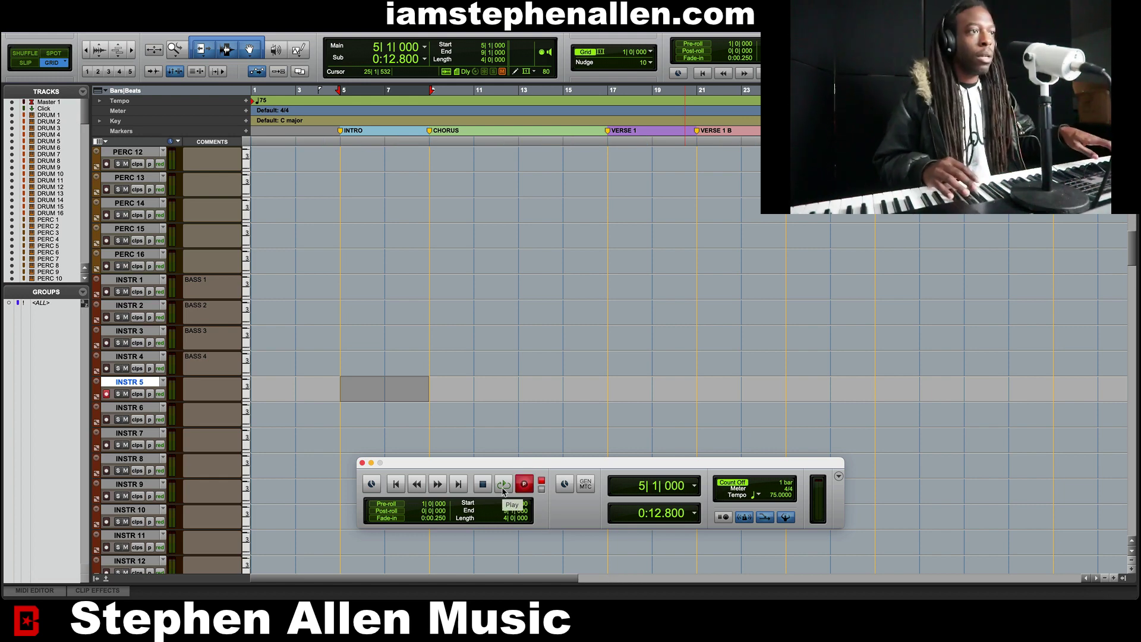
pyautogui.click(503, 485)
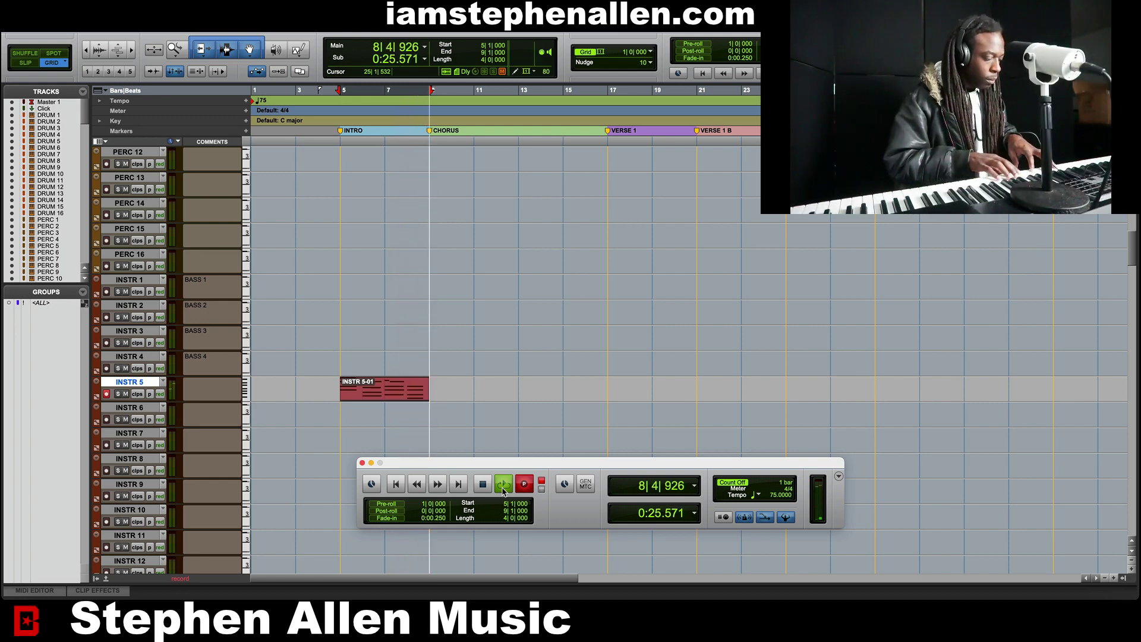
pyautogui.click(503, 491)
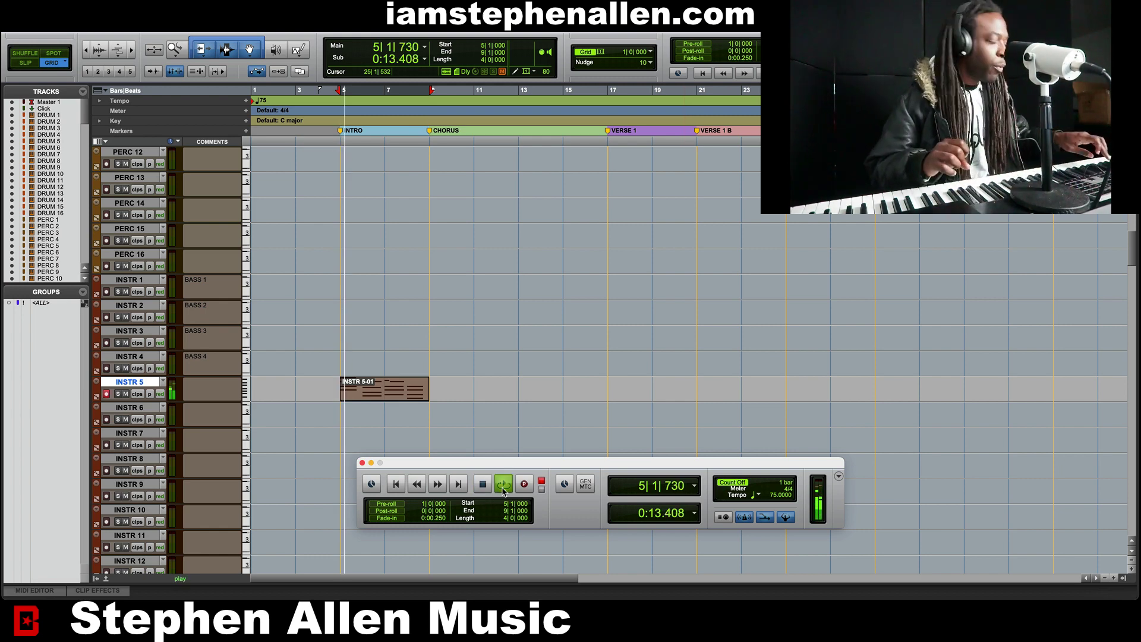
# Undo the recorded INSTR 5 take and rehearse over the empty intro selection, leaving the track record-enabled
pyautogui.click(503, 491)
pyautogui.press('super+z')
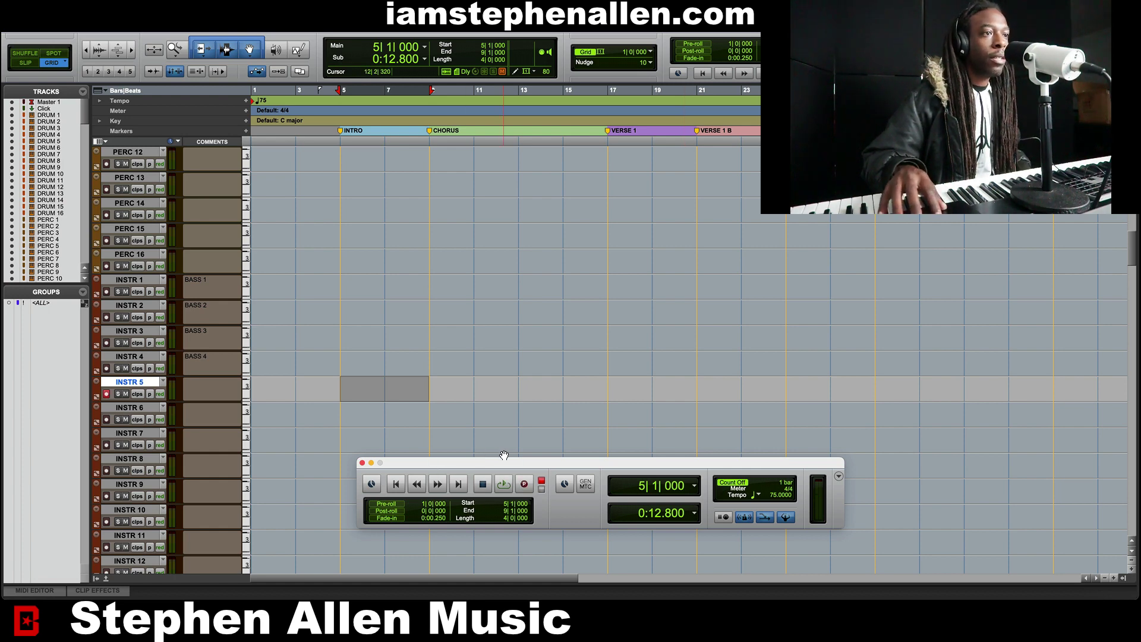
pyautogui.click(107, 395)
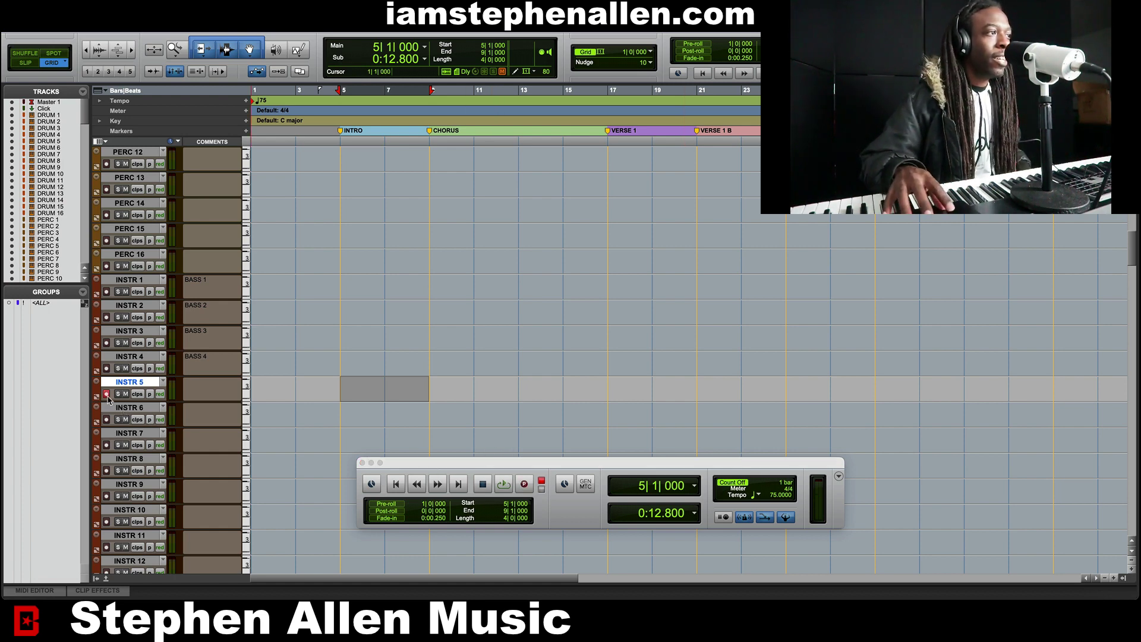
pyautogui.click(505, 484)
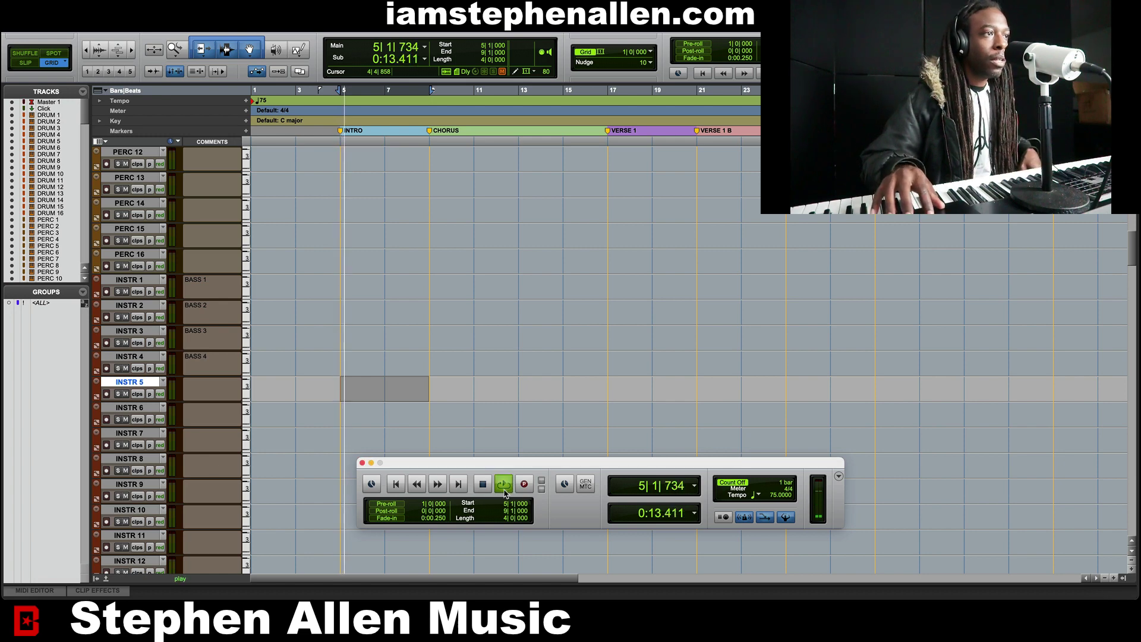
pyautogui.click(106, 395)
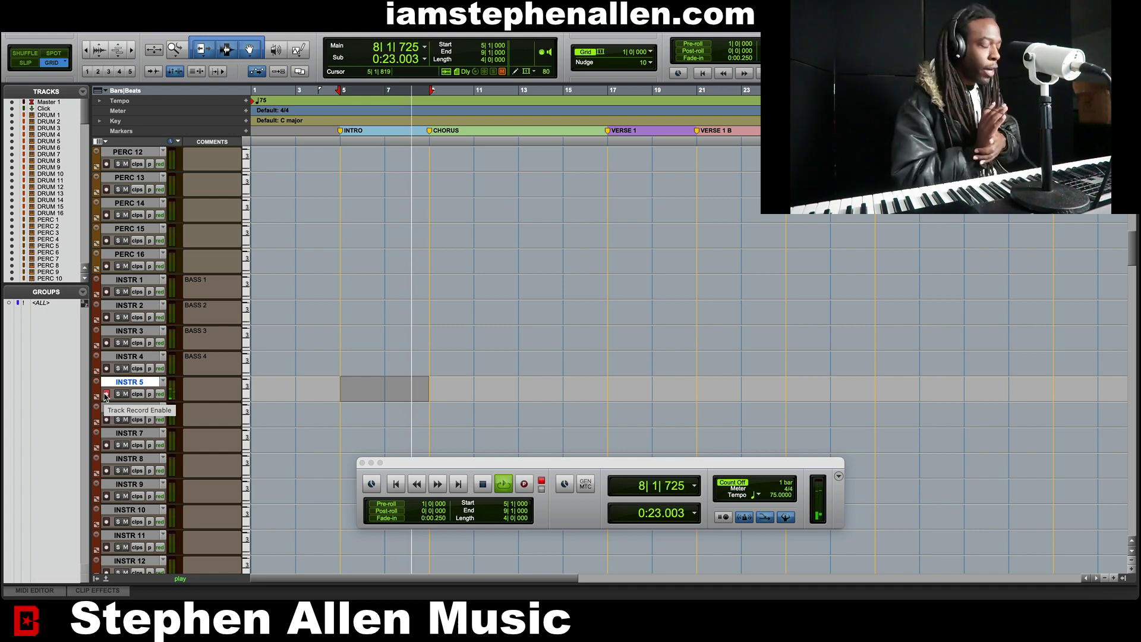
pyautogui.press('space')
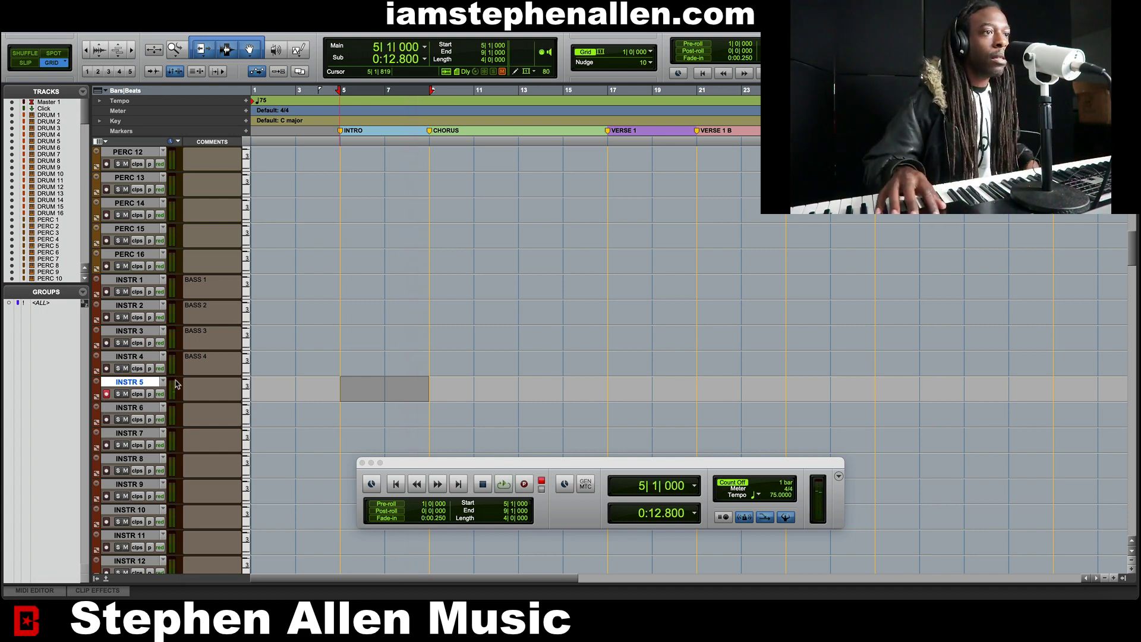
# Try recording takes on INSTR 5 across the eight chorus bars from bar 9 to bar 17, removing them again
pyautogui.hotkey('shift', 'r')
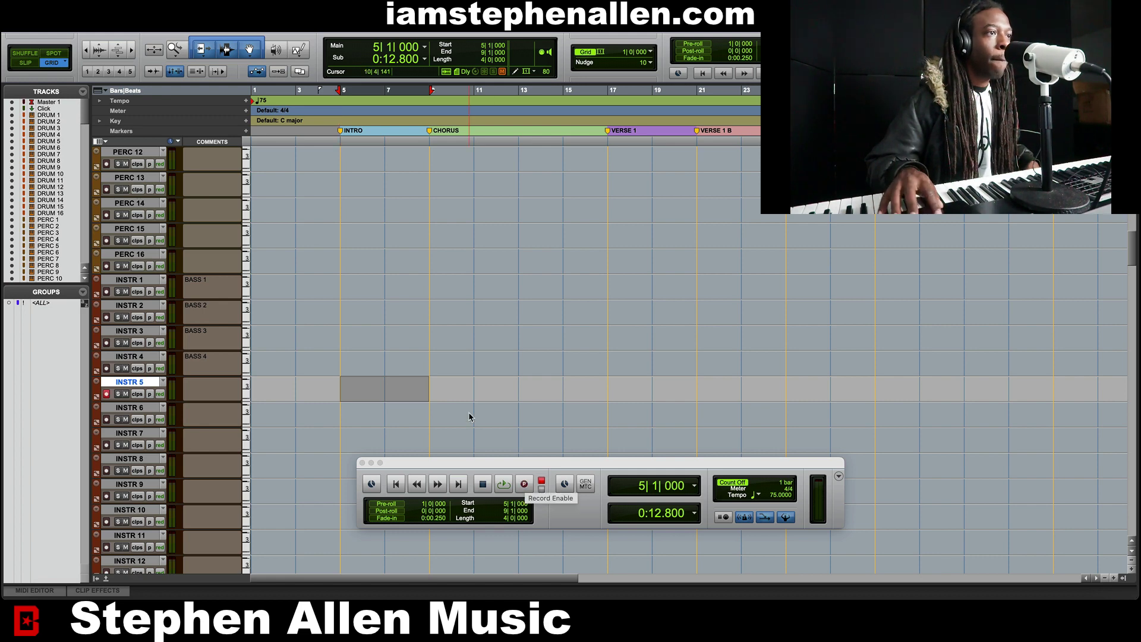
pyautogui.moveTo(429, 392); pyautogui.dragTo(607, 399)
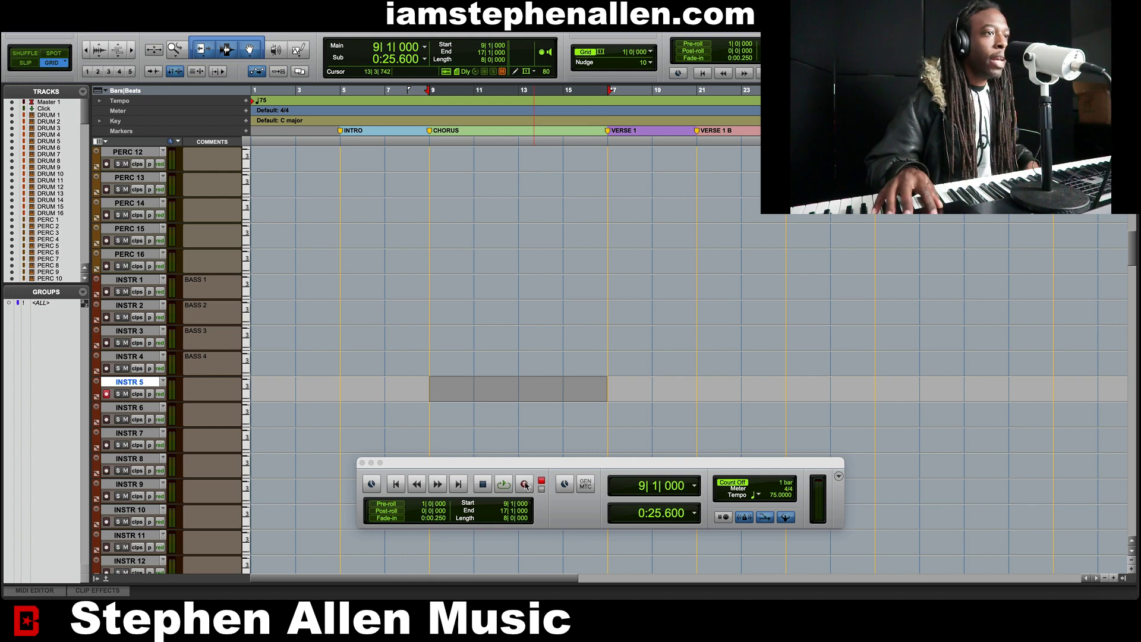
pyautogui.click(526, 485)
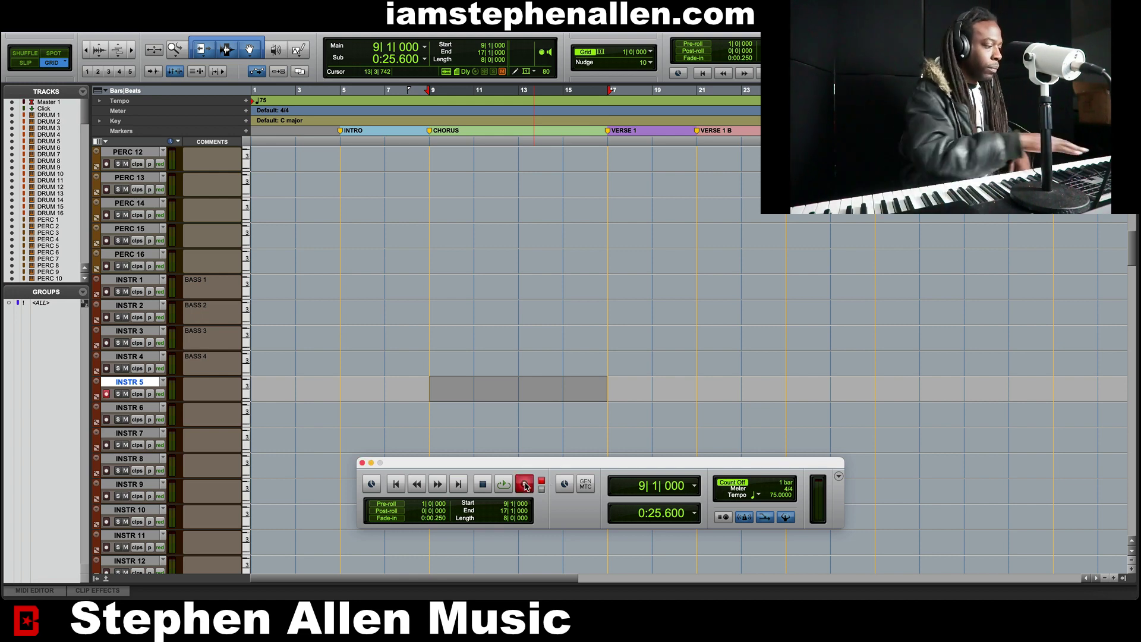
pyautogui.press('space')
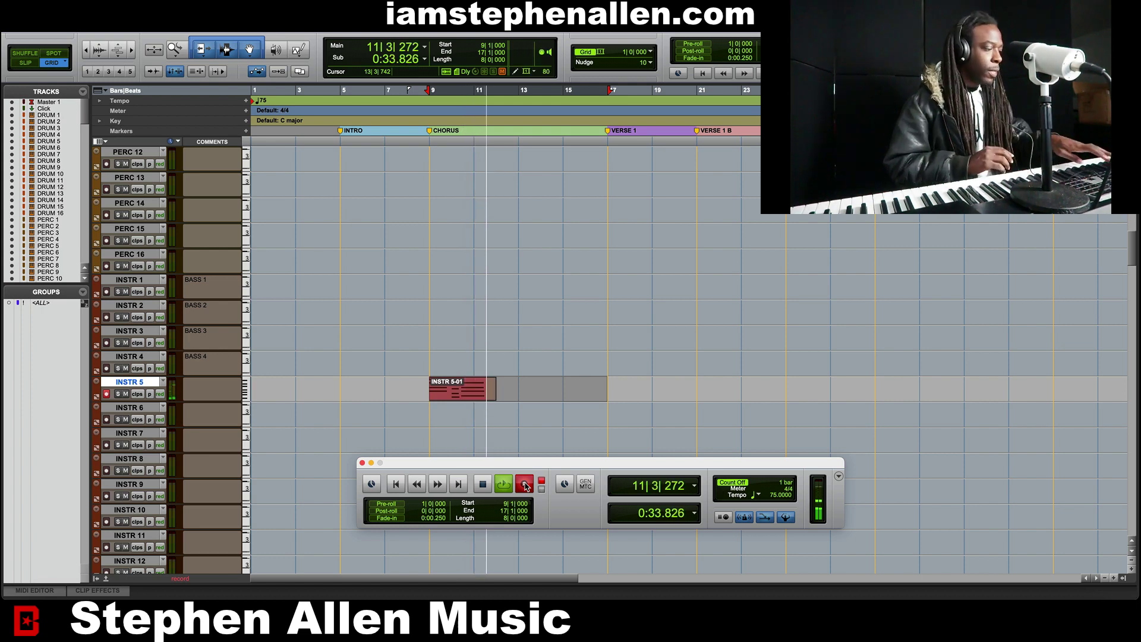
pyautogui.press('space')
pyautogui.press('super+z')
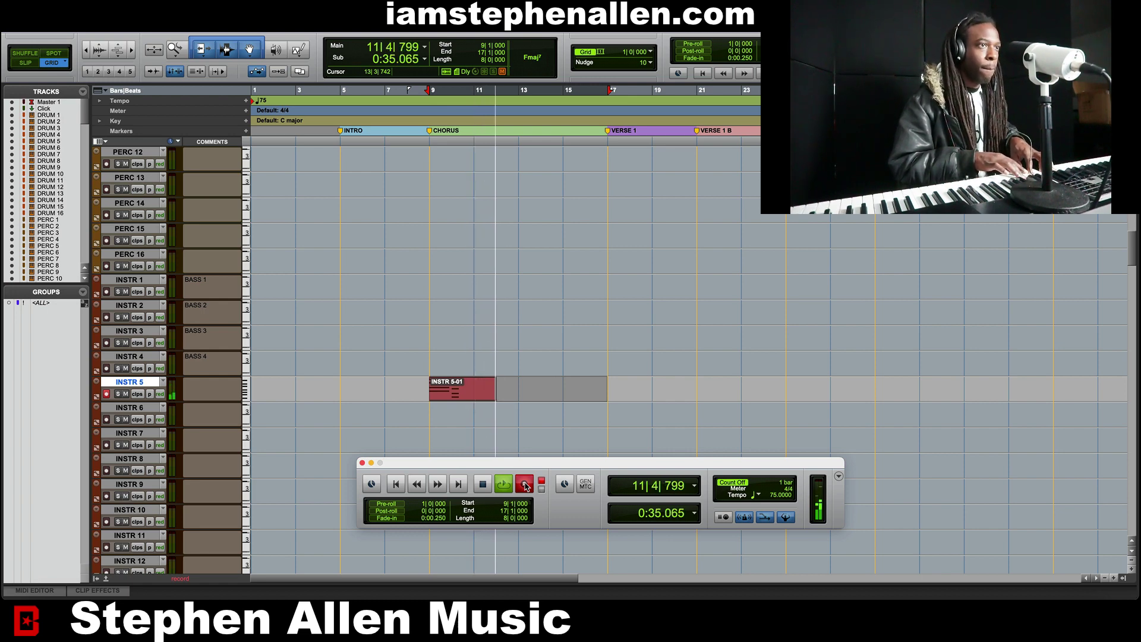
pyautogui.press('space')
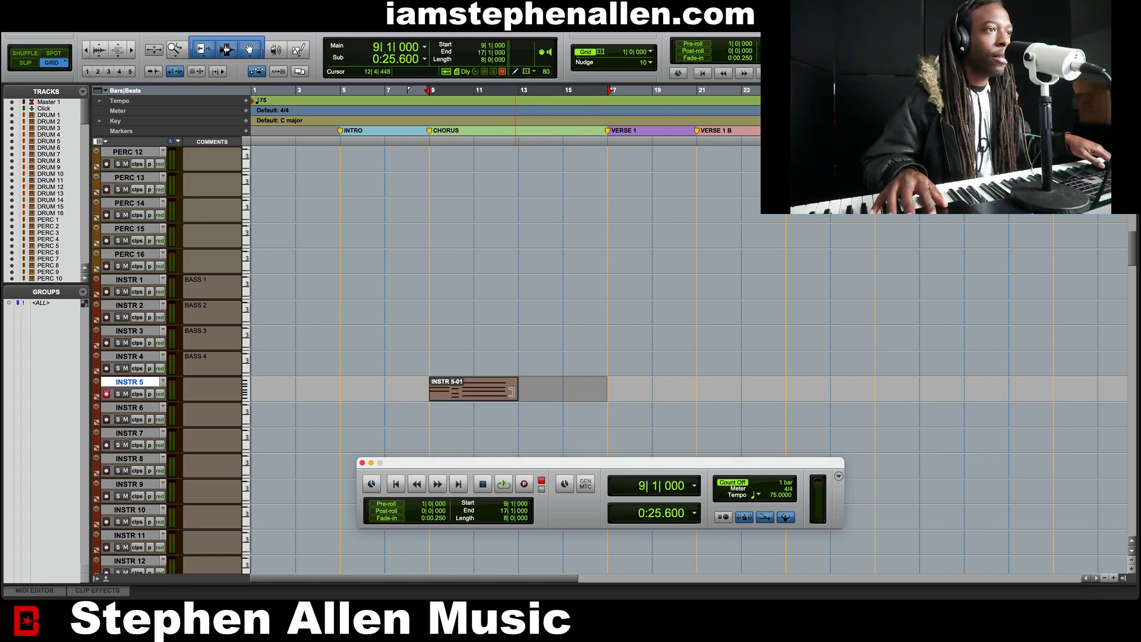
pyautogui.click(491, 397)
pyautogui.hotkey('ctrl', 'z')
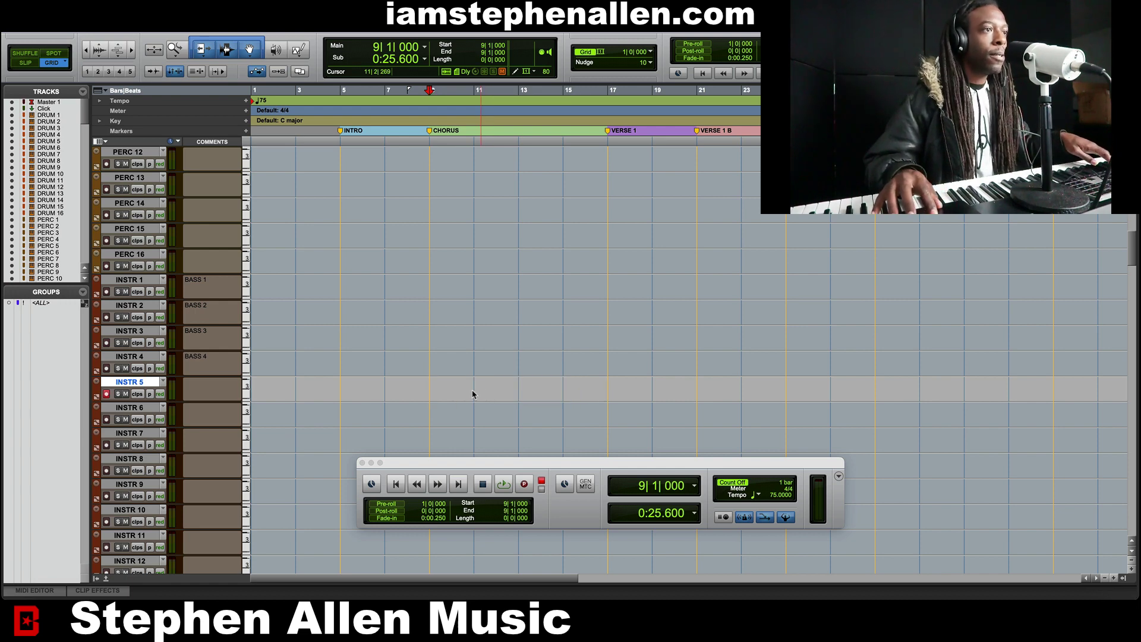
# Reselect the four intro bars from bar 5 to bar 9 on INSTR 5 and rehearse the part during playback
pyautogui.moveTo(341, 391); pyautogui.dragTo(407, 393)
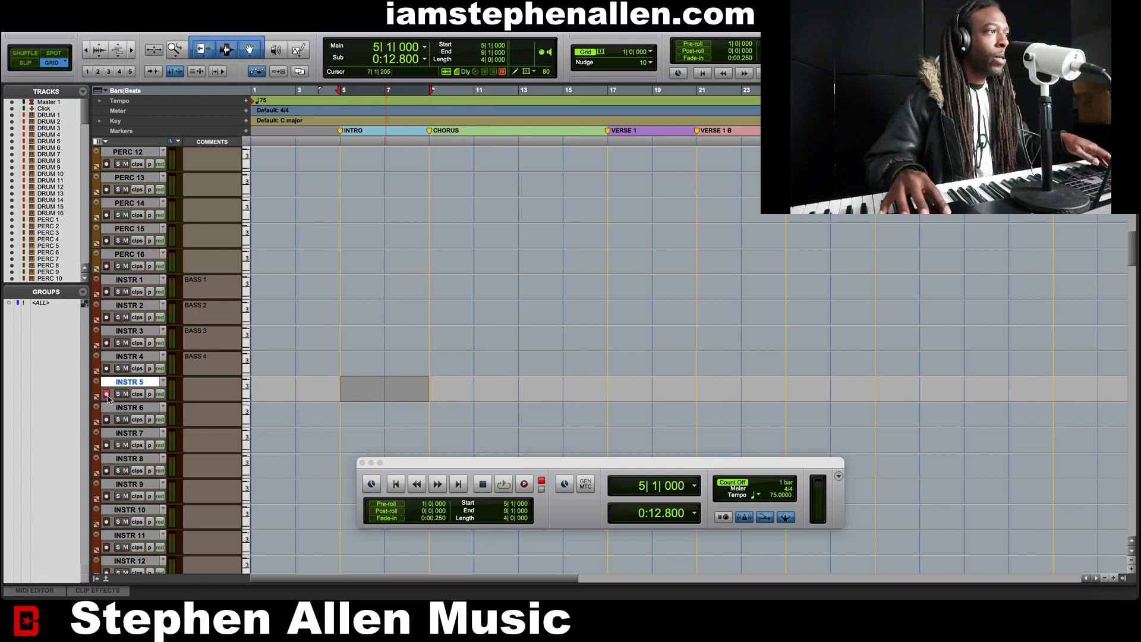
pyautogui.click(503, 483)
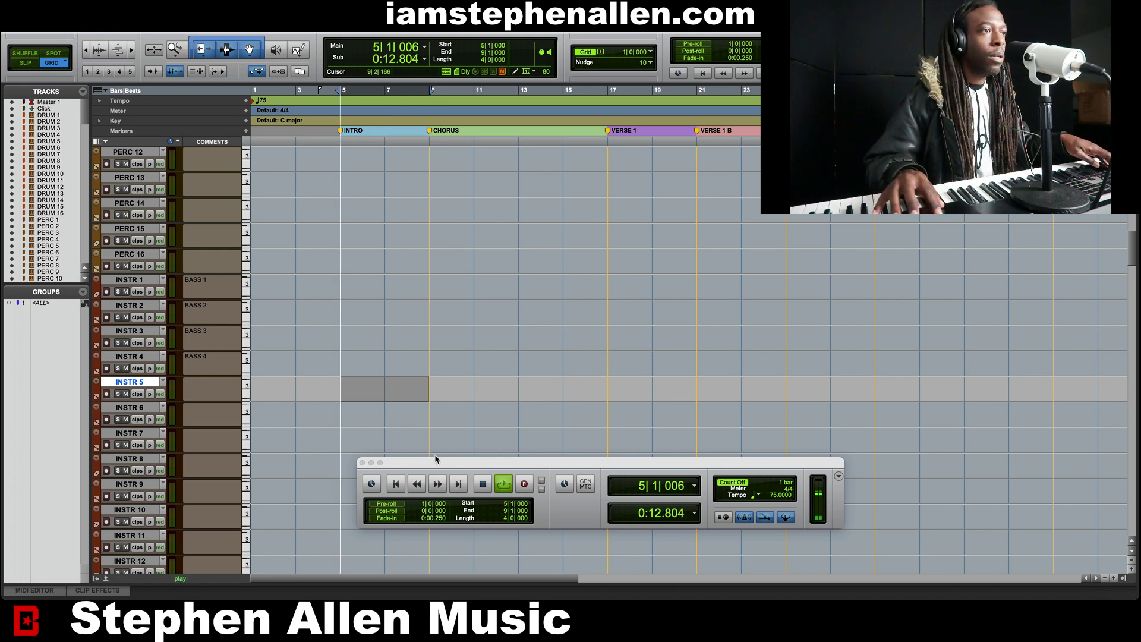
pyautogui.click(106, 394)
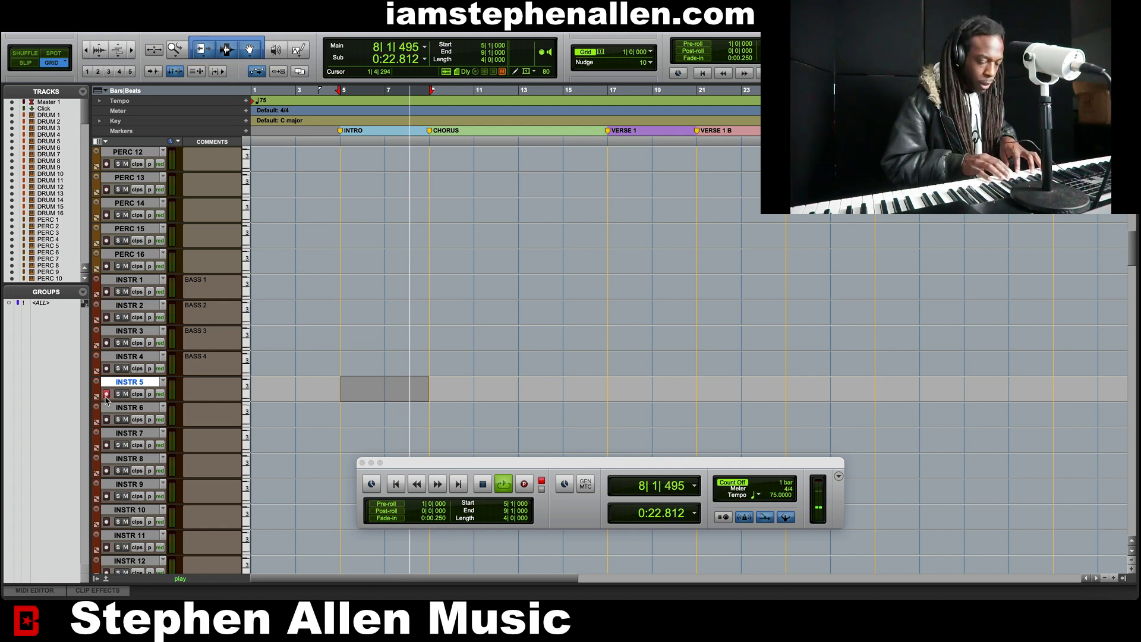
pyautogui.click(107, 394)
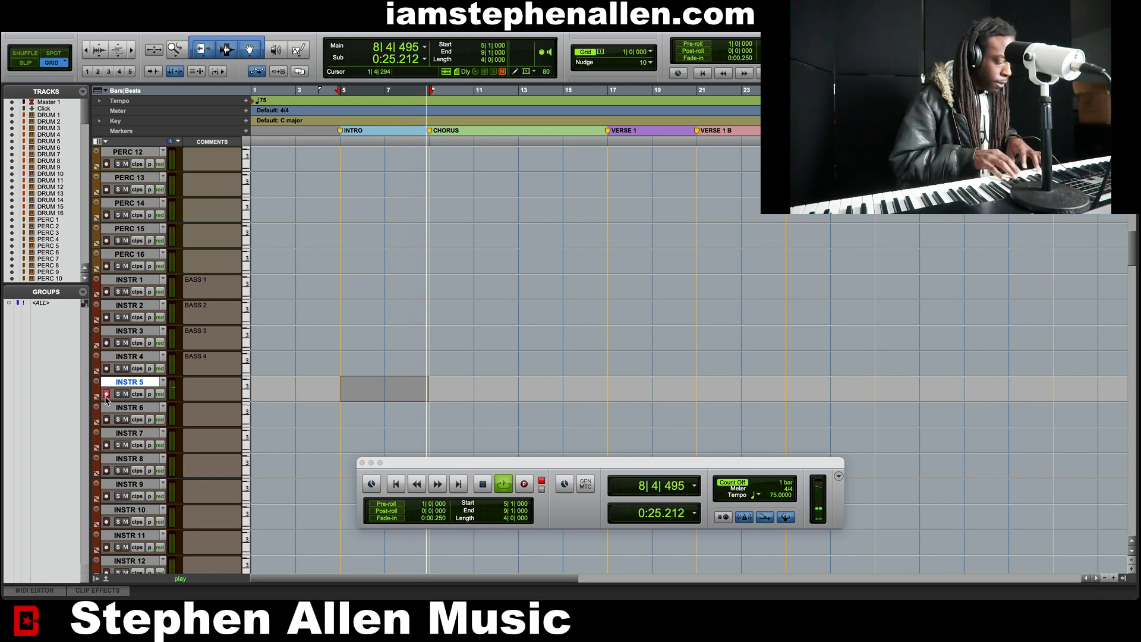
pyautogui.press('space')
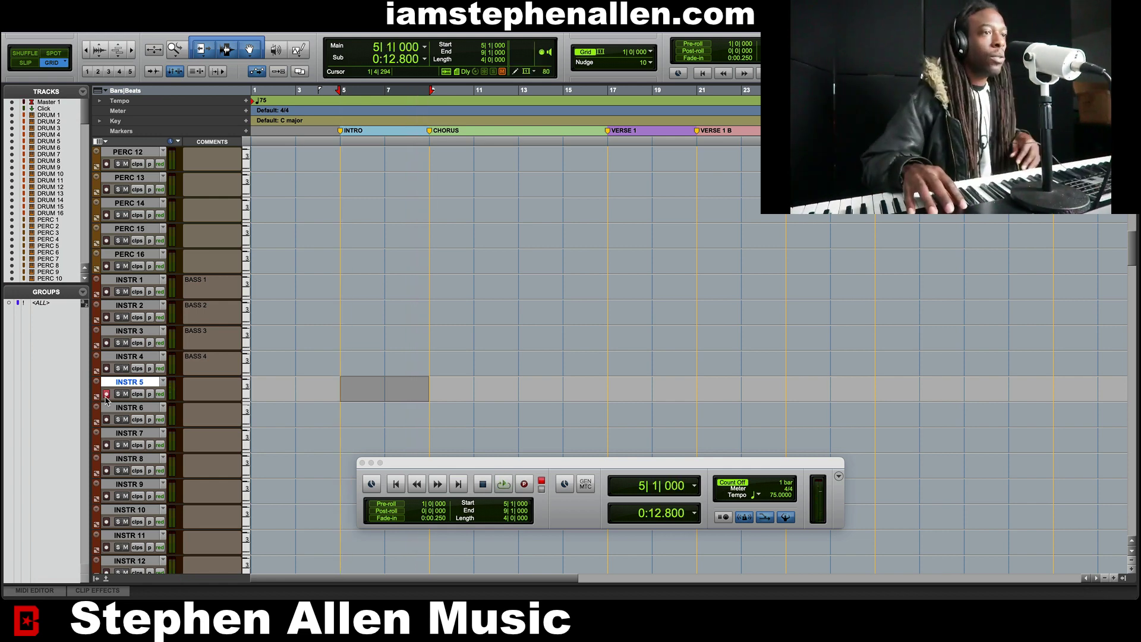
# Record a new MIDI take on INSTR 5 across the intro selection and play it back
pyautogui.click(525, 485)
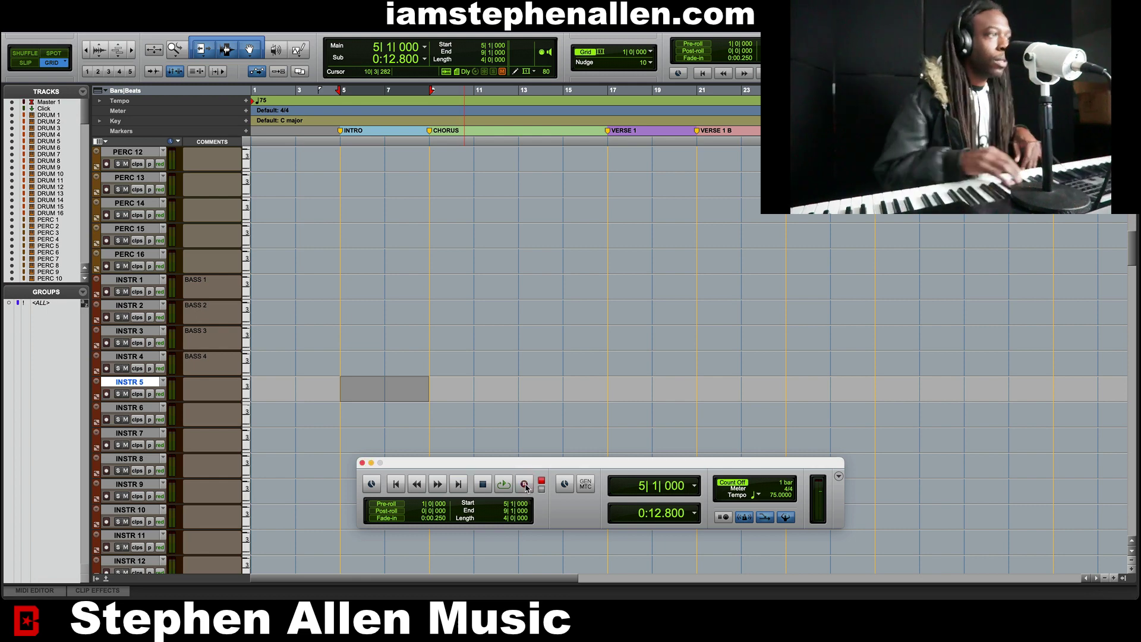
pyautogui.press('space')
pyautogui.press('space')
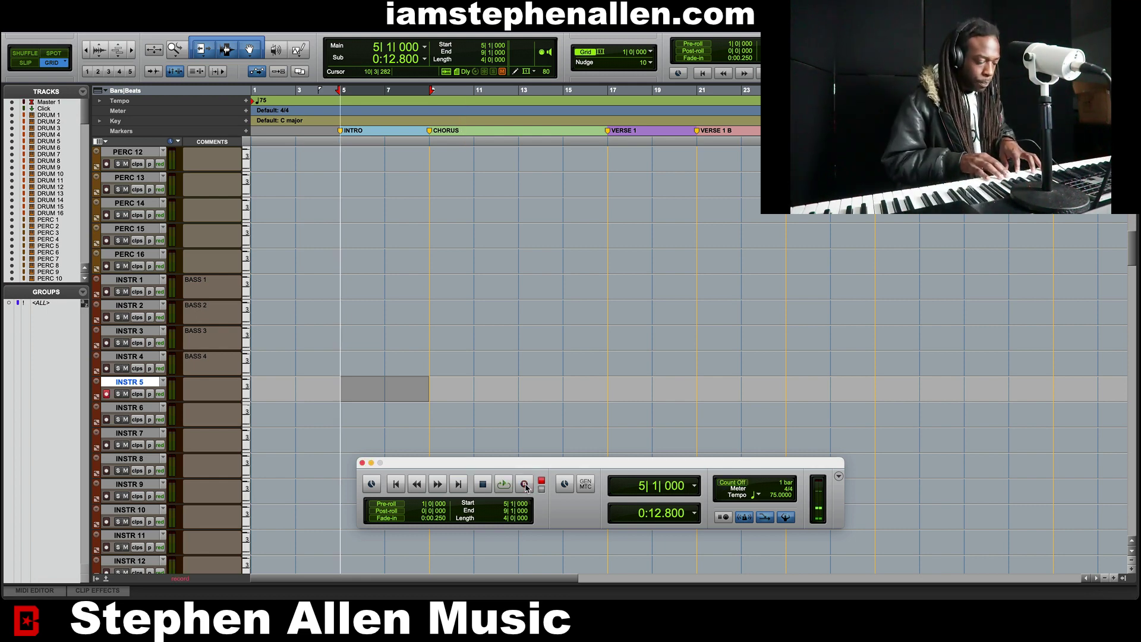
pyautogui.press('space')
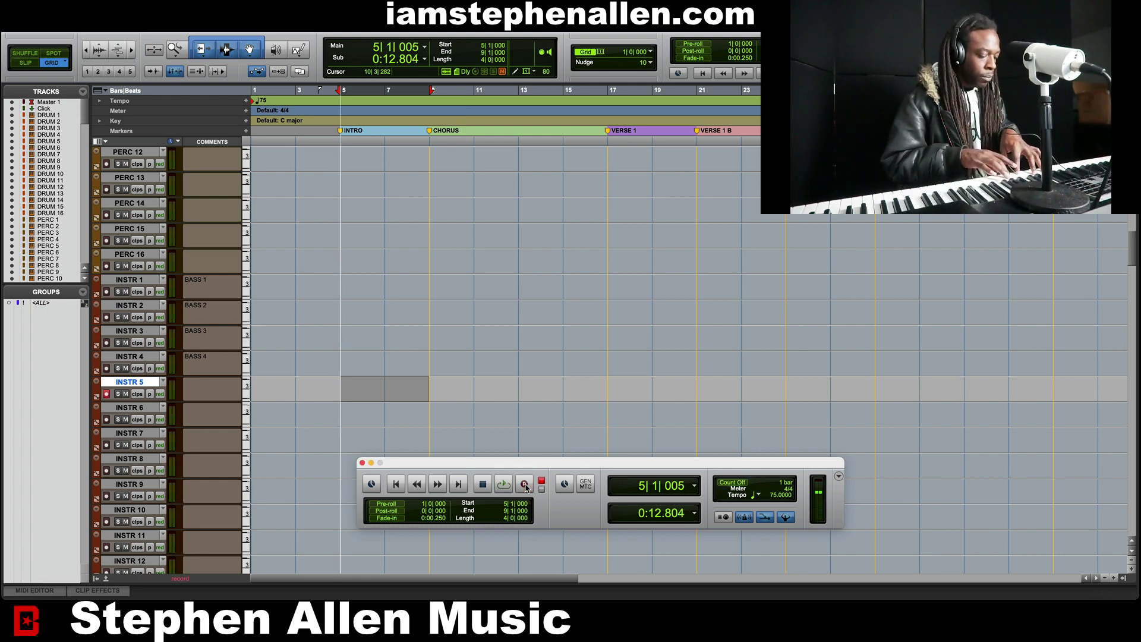
pyautogui.click(526, 485)
pyautogui.press('space')
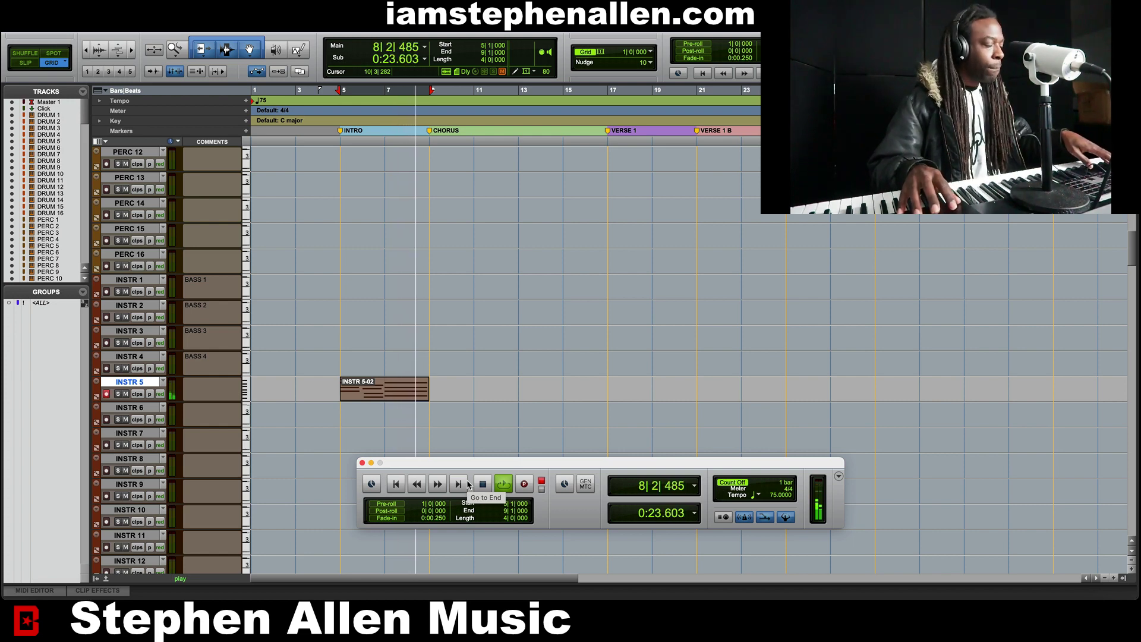
pyautogui.press('space')
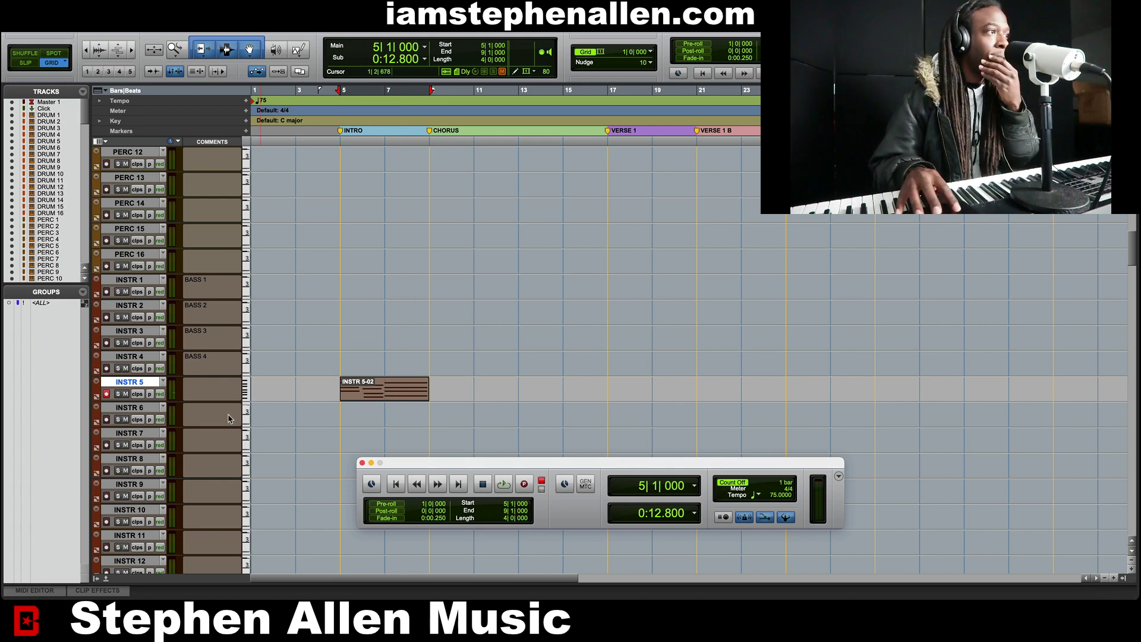
# Disarm INSTR 5 and play back bars 5 to 13 to review the intro take, then record-enable the track again
pyautogui.click(106, 395)
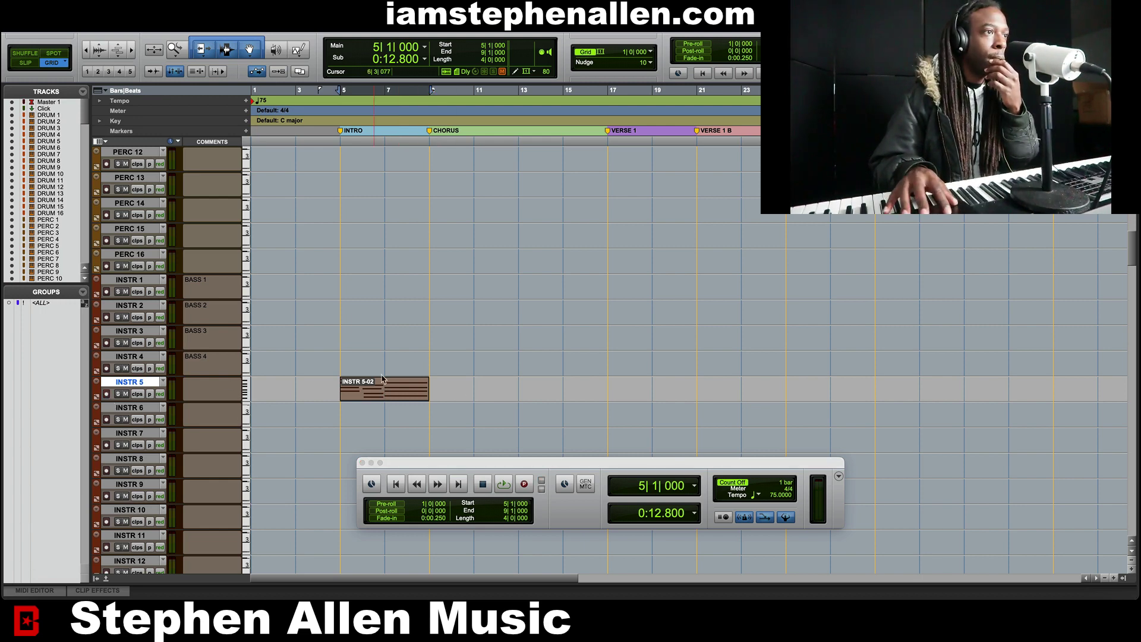
pyautogui.click(343, 374)
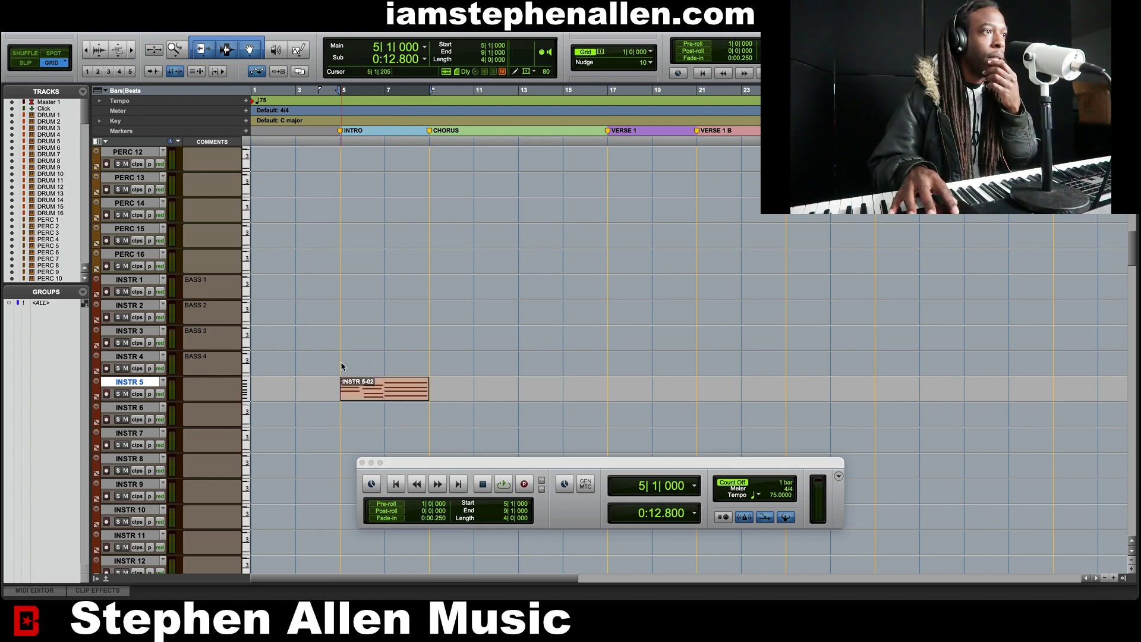
pyautogui.moveTo(400, 362); pyautogui.dragTo(493, 365)
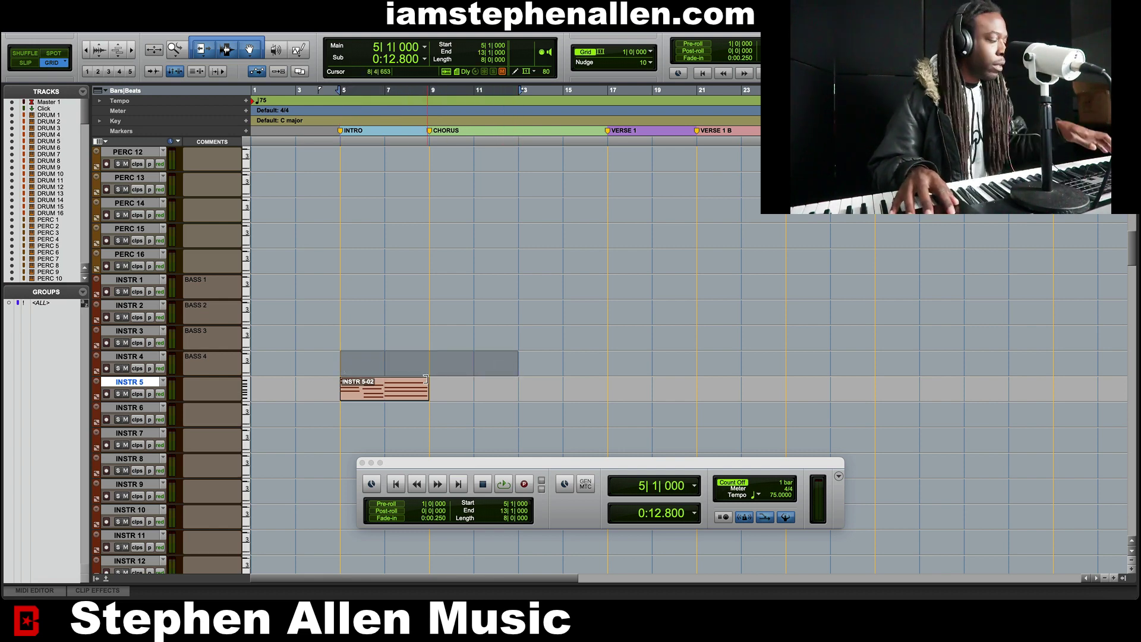
pyautogui.press('space')
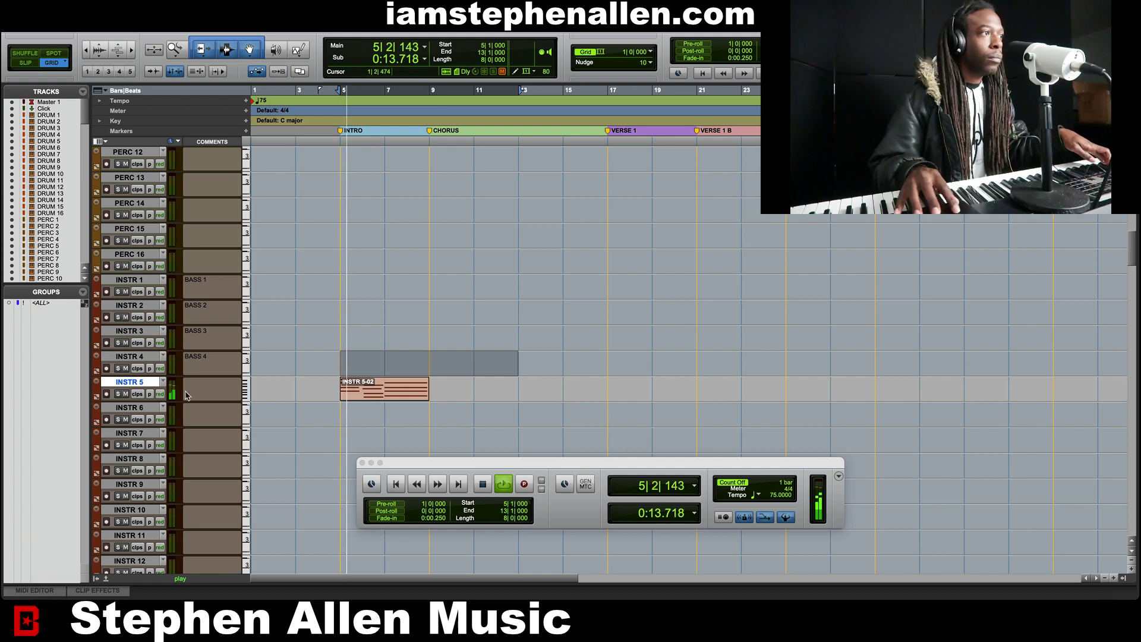
pyautogui.click(109, 397)
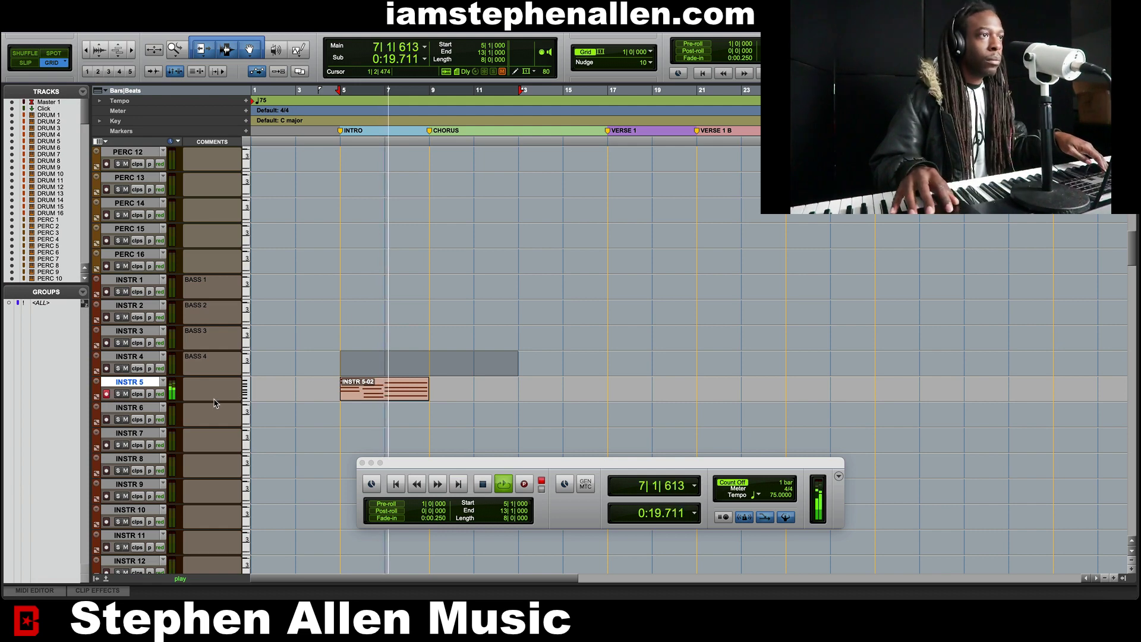
# In the MIDI Editor, move the late E2, G2 and D3 notes of the intro clip's second chord to start at 6|1|000
pyautogui.click(384, 398)
pyautogui.doubleClick(383, 398)
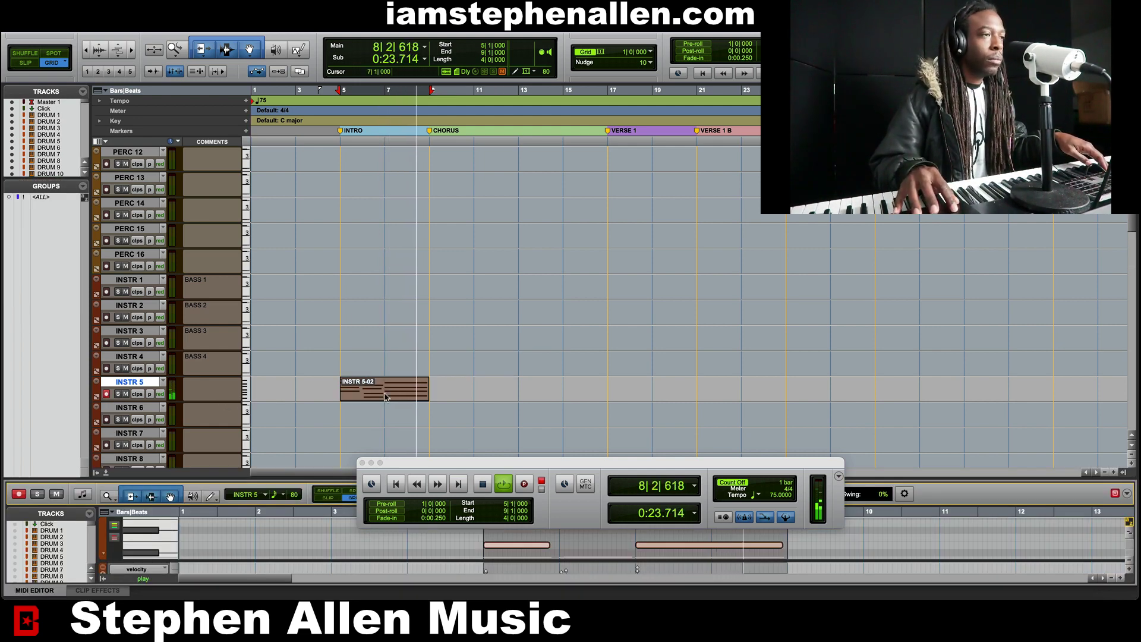
pyautogui.doubleClick(386, 397)
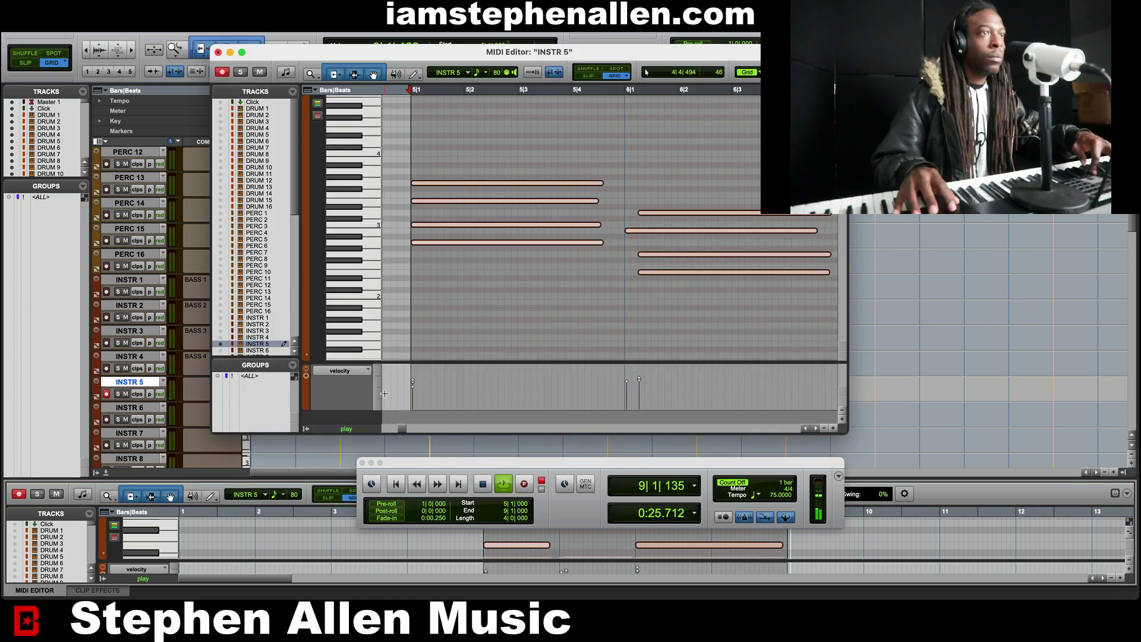
pyautogui.click(661, 291)
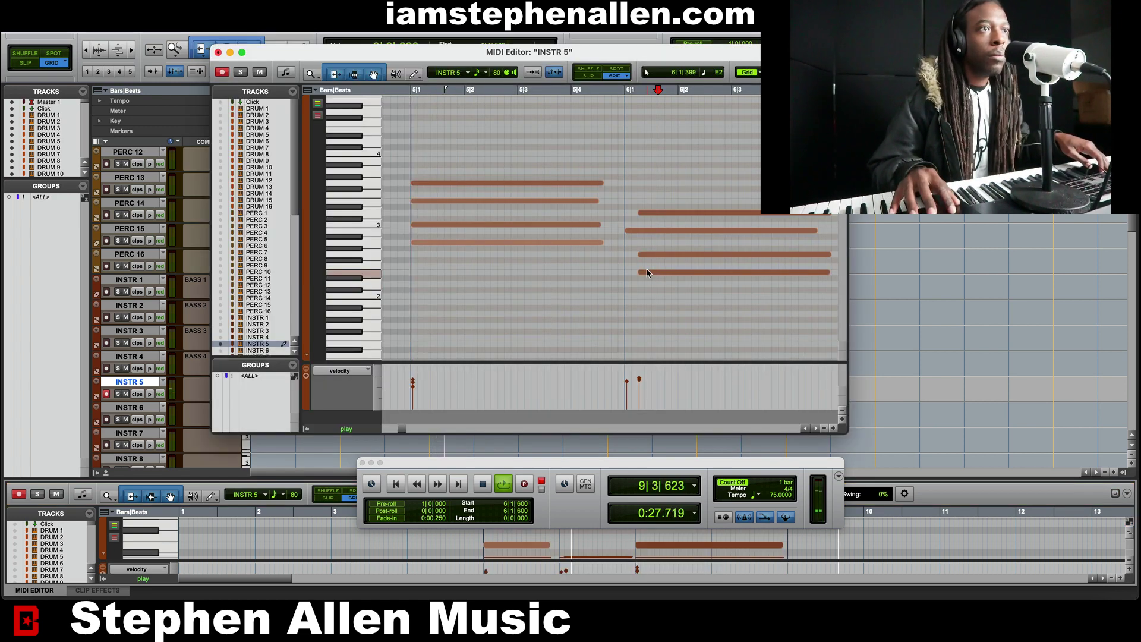
pyautogui.click(649, 274)
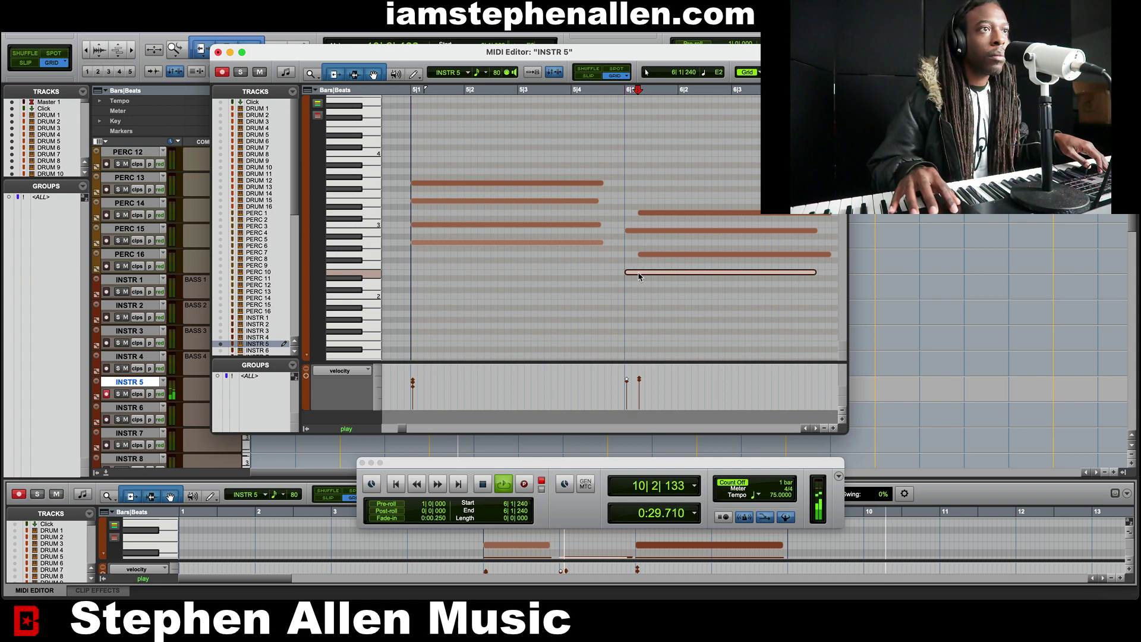
pyautogui.click(648, 255)
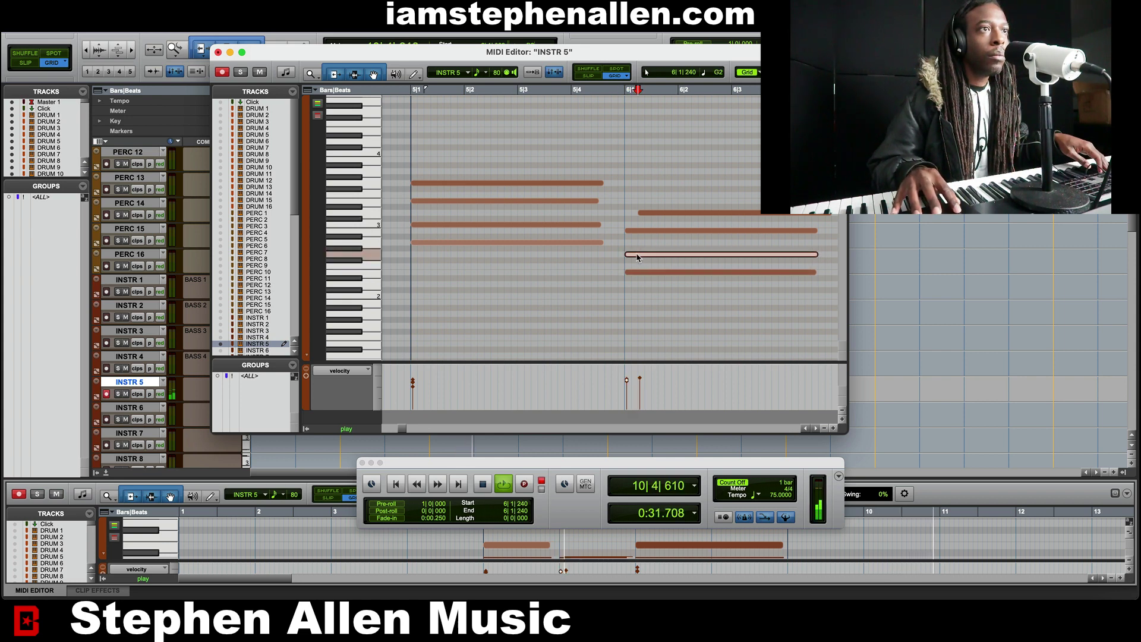
pyautogui.click(657, 213)
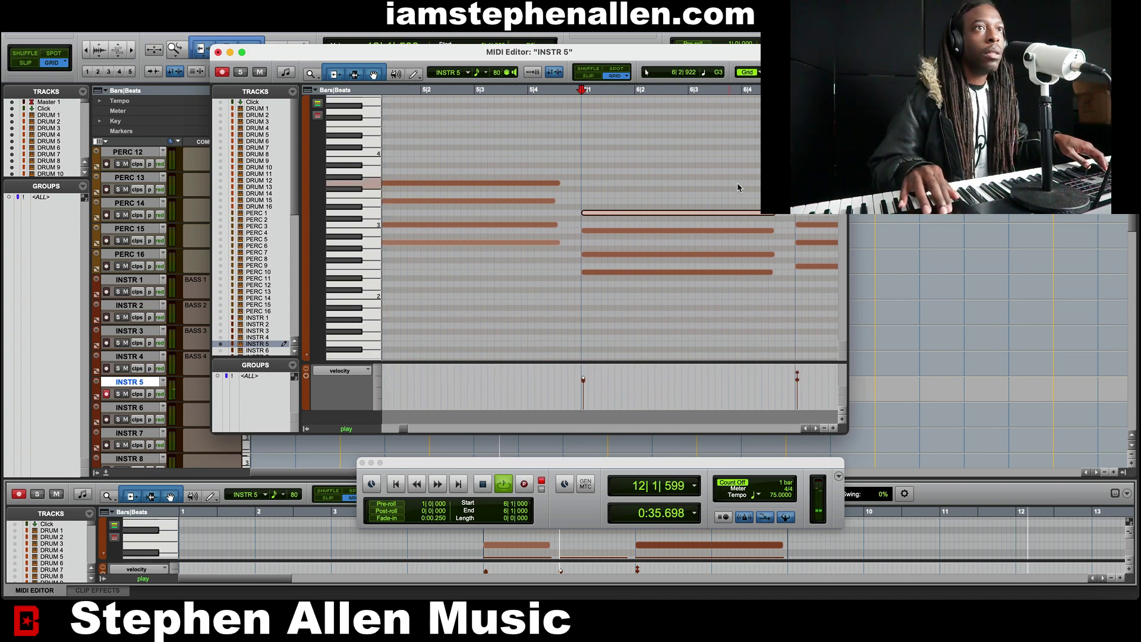
pyautogui.scroll(-1, 737, 183)
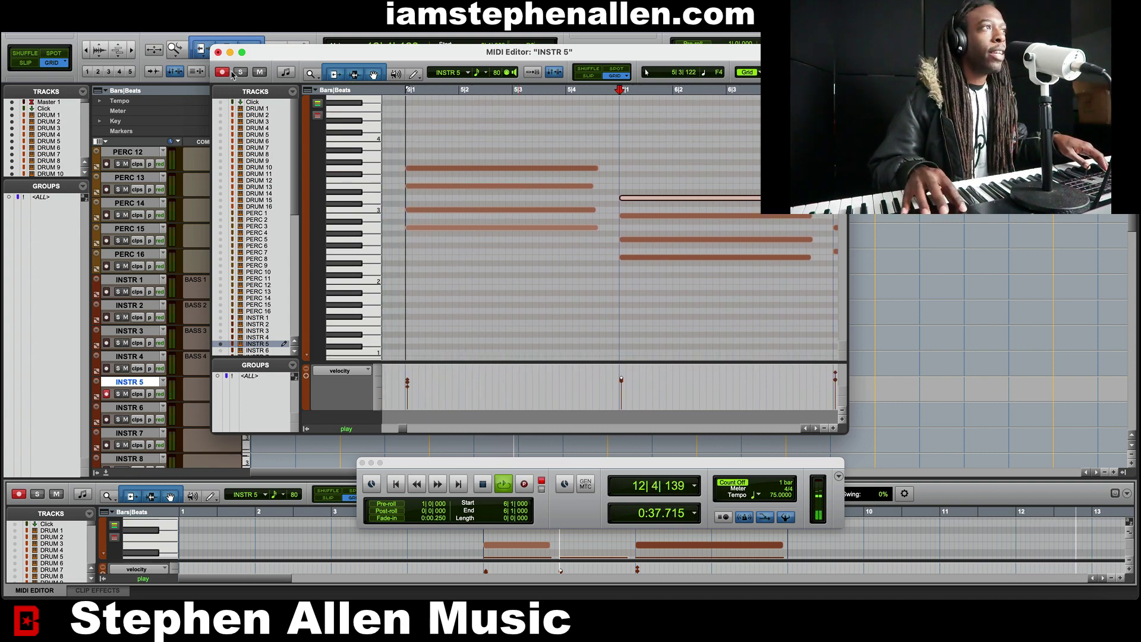
pyautogui.click(218, 53)
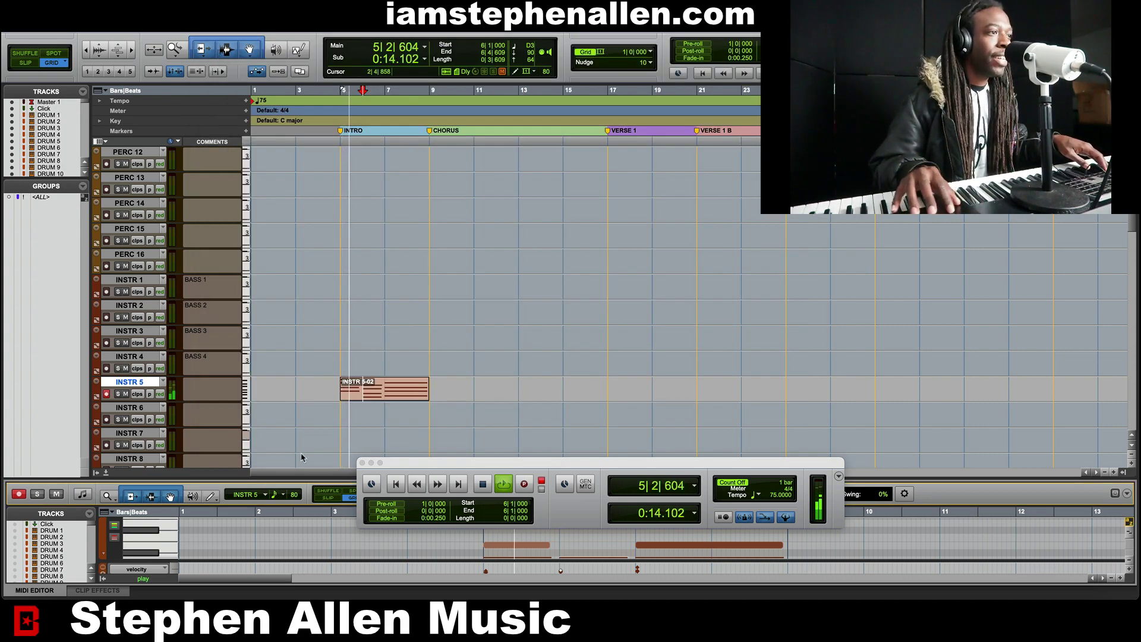
# Collapse the docked MIDI Editor pane to give the tracks the full height of the Edit window
pyautogui.click(1128, 493)
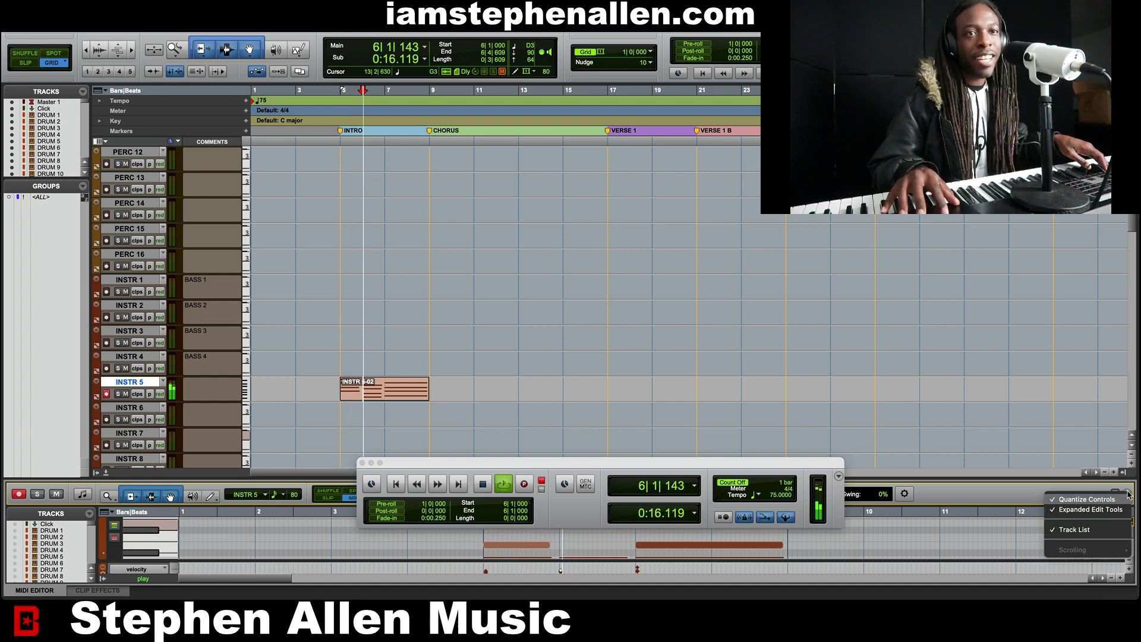
pyautogui.click(1128, 493)
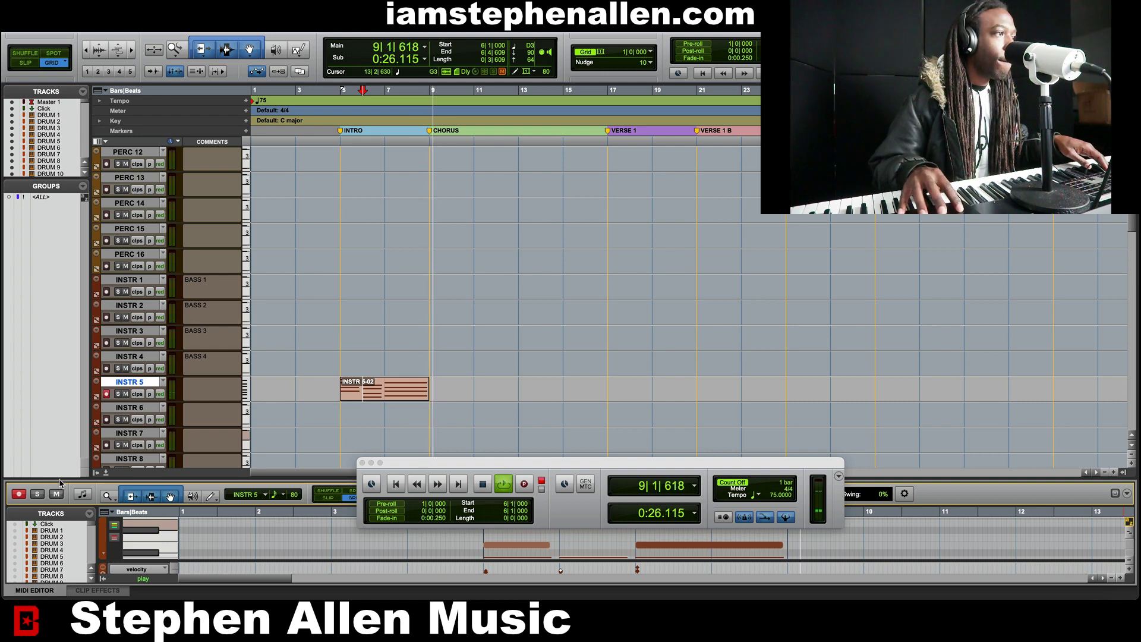
pyautogui.moveTo(60, 479); pyautogui.dragTo(51, 566)
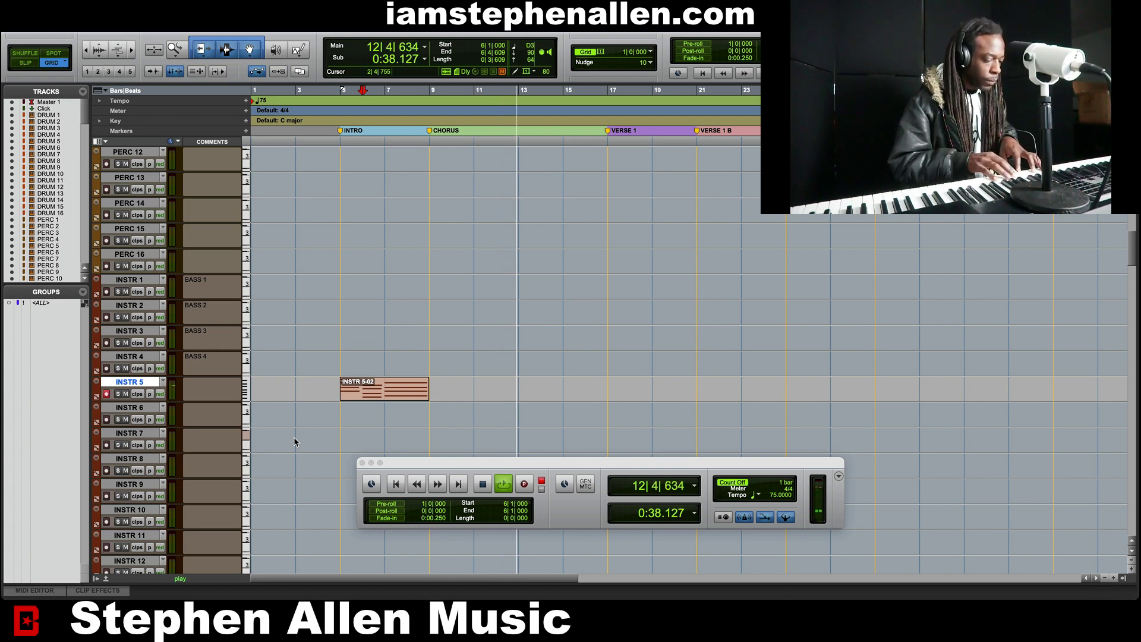
# Rehearse the chord progression on INSTR 5 over repeated playback passes starting from 6|1|000
pyautogui.press('space')
pyautogui.press('space')
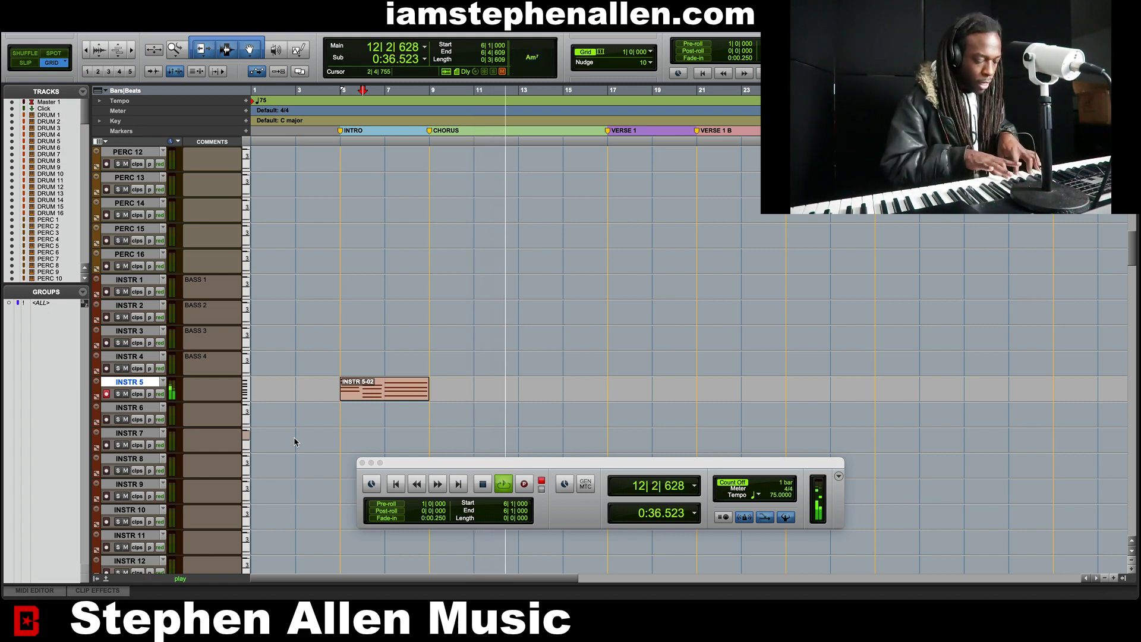
pyautogui.press('space')
pyautogui.press('space')
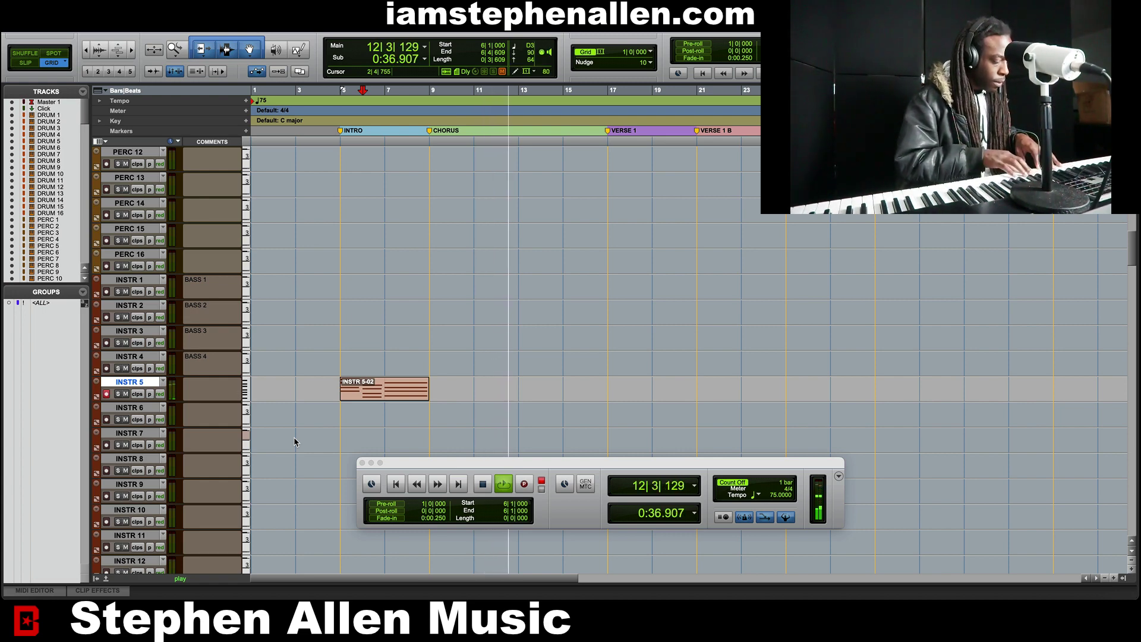
pyautogui.press('space')
pyautogui.press('space')
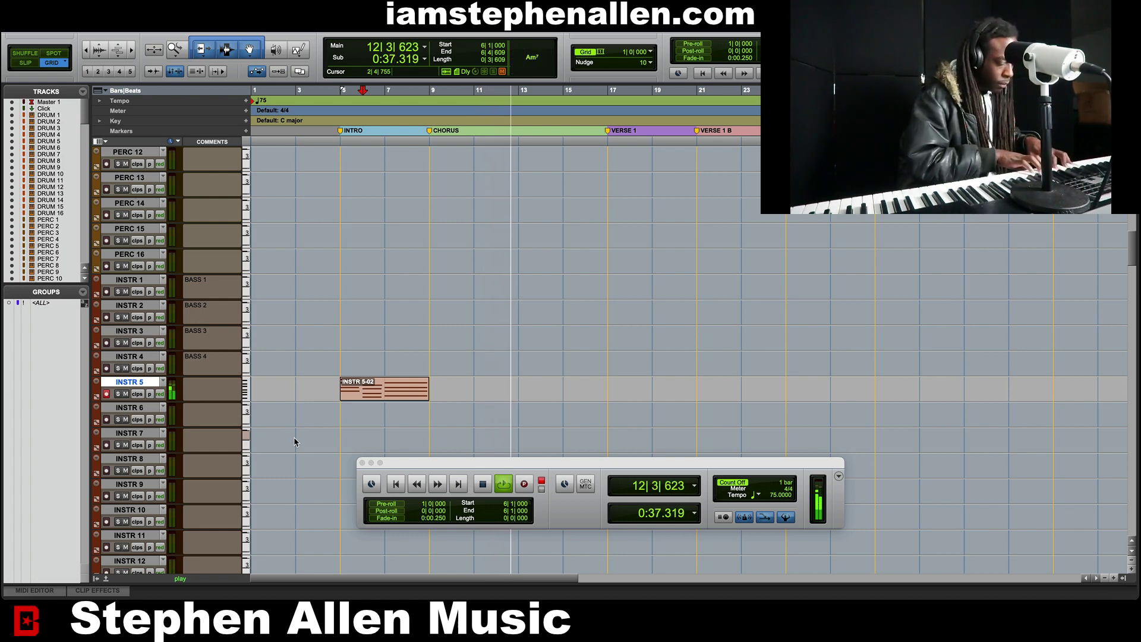
pyautogui.press('space')
pyautogui.press('space')
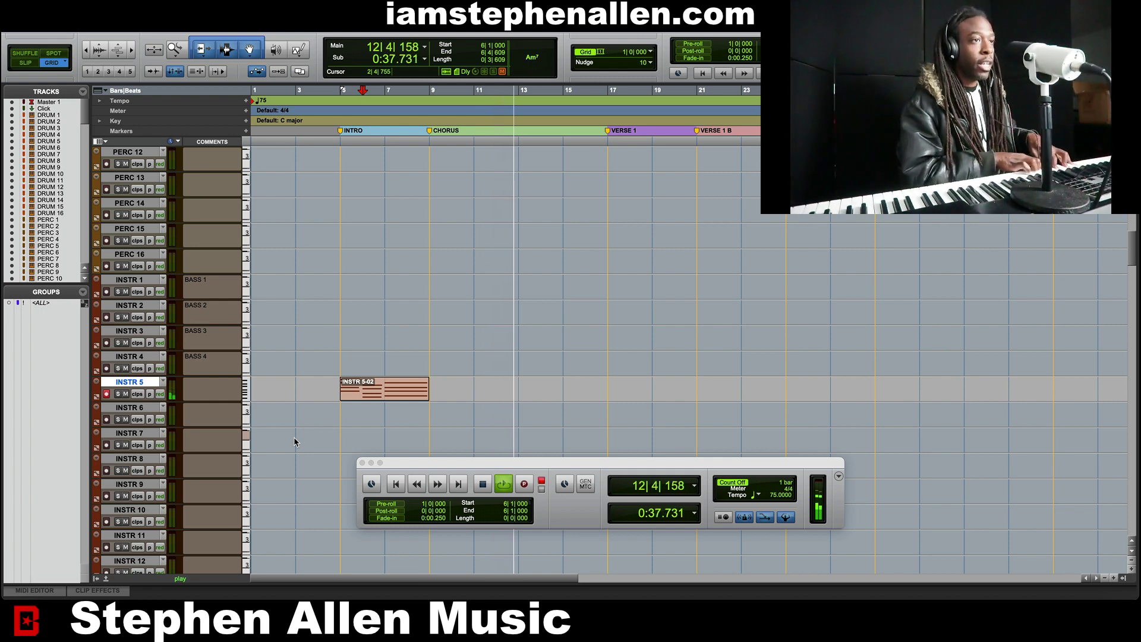
pyautogui.press('space')
pyautogui.press('space')
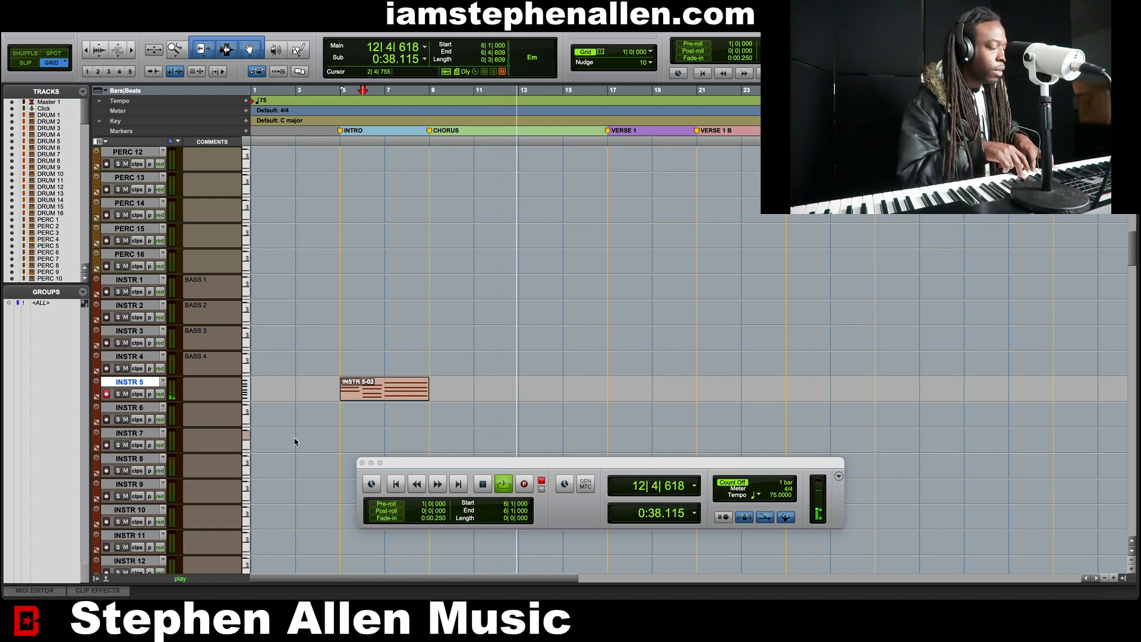
pyautogui.press('space')
# Record MIDI chords on INSTR 5 over the existing clip, starting from 6|1|000
pyautogui.hotkey('shift', 'r')
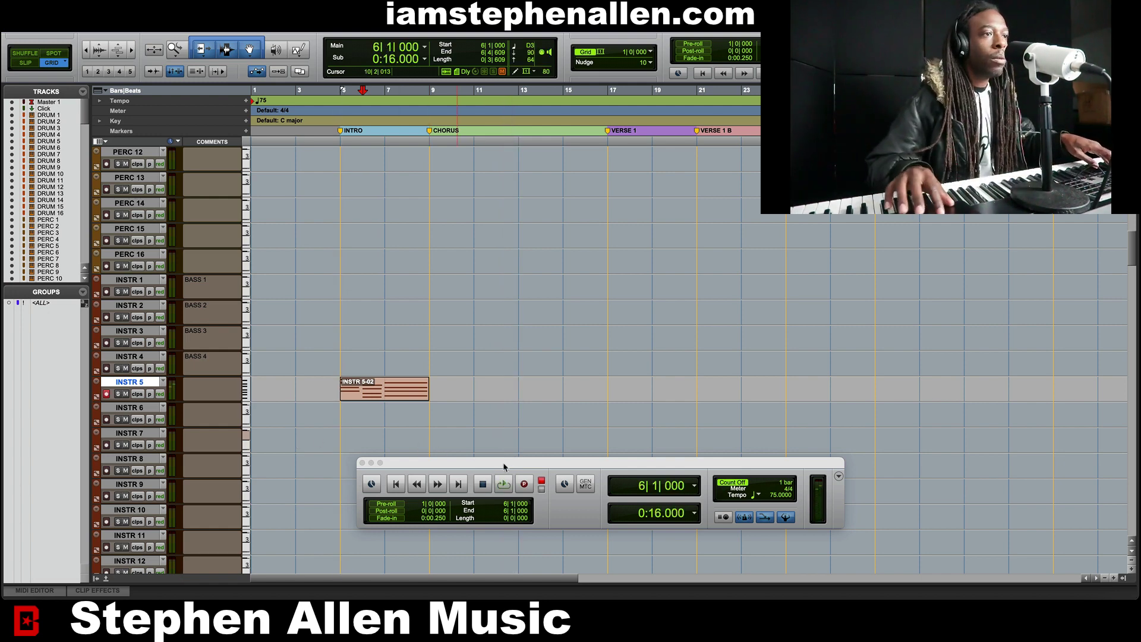
pyautogui.click(524, 484)
pyautogui.press('space')
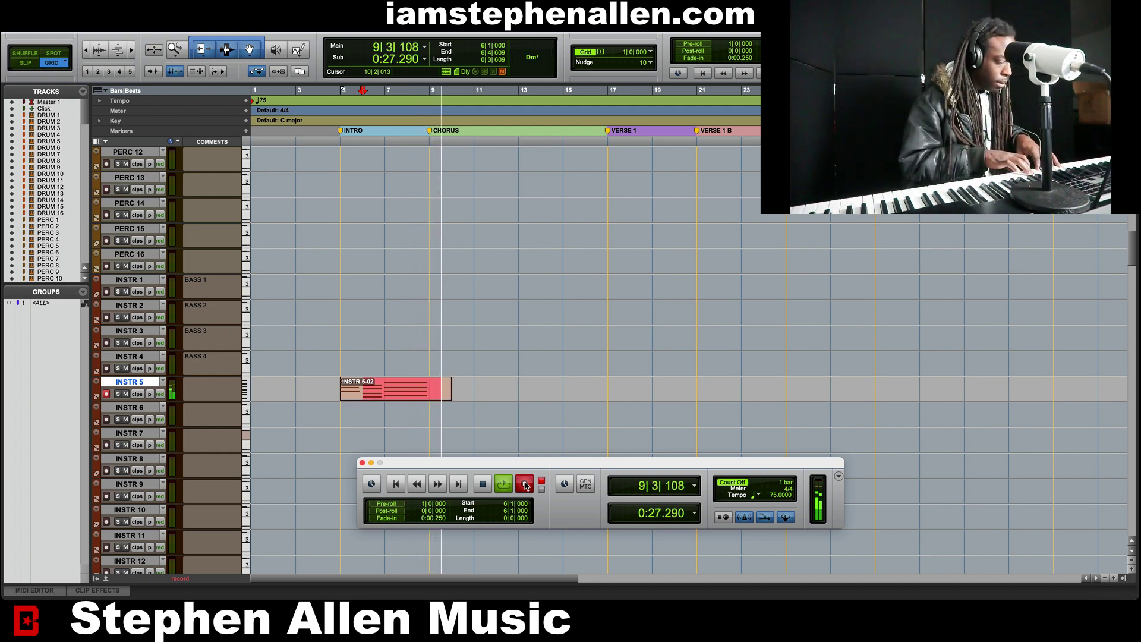
pyautogui.press('space')
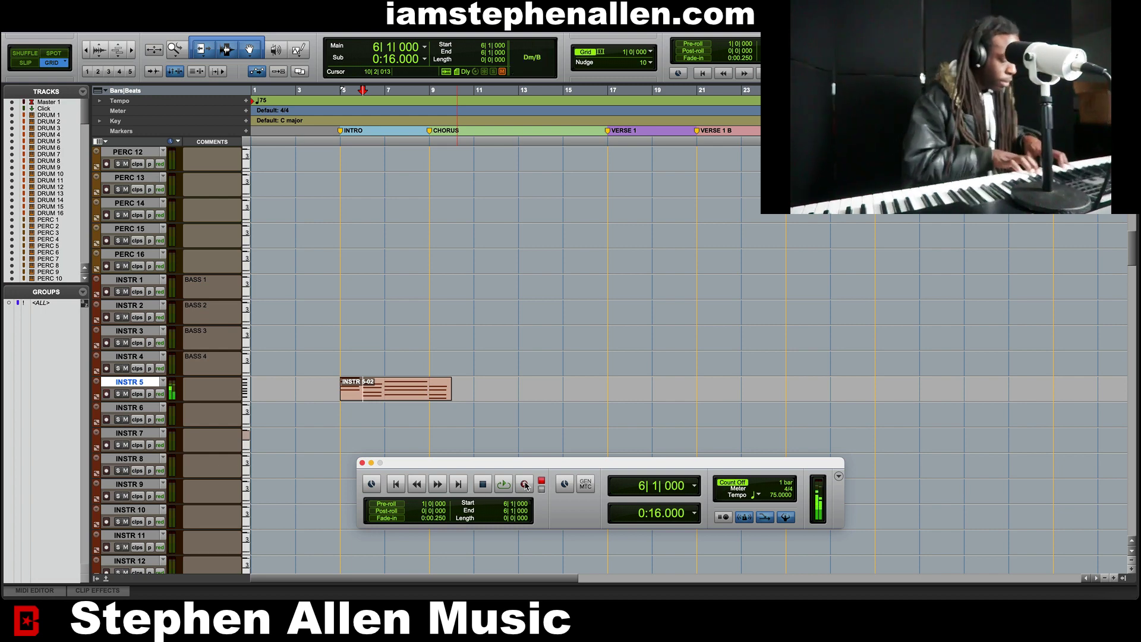
# Record further MIDI chords on INSTR 5 from the CHORUS marker at 9|1|000 up to bar 13
pyautogui.hotkey('shift', 'r')
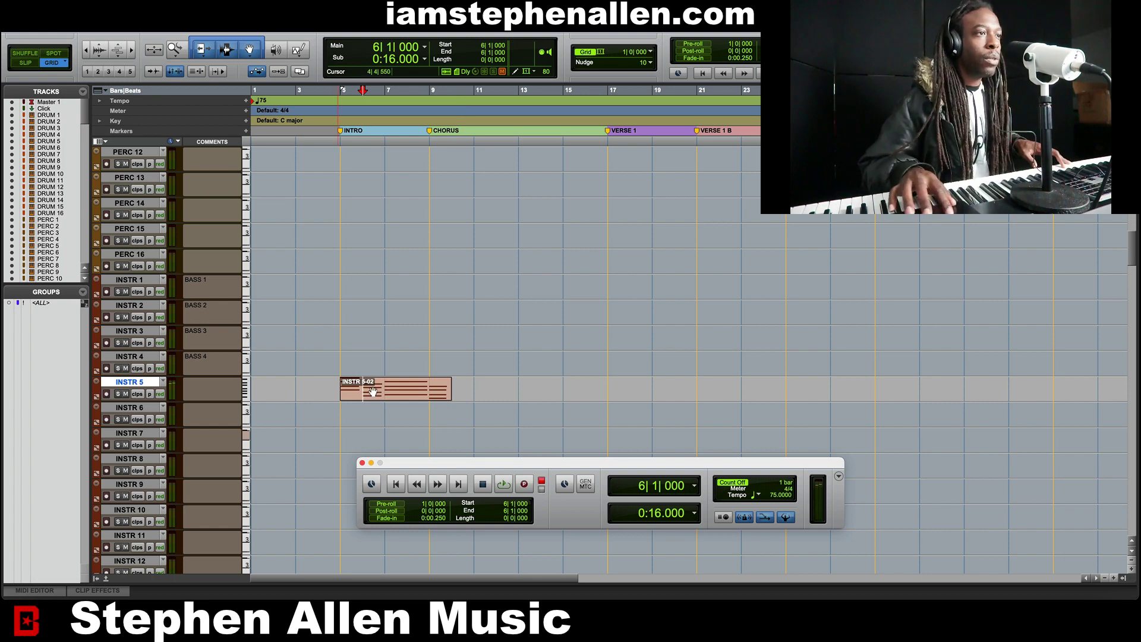
pyautogui.click(426, 358)
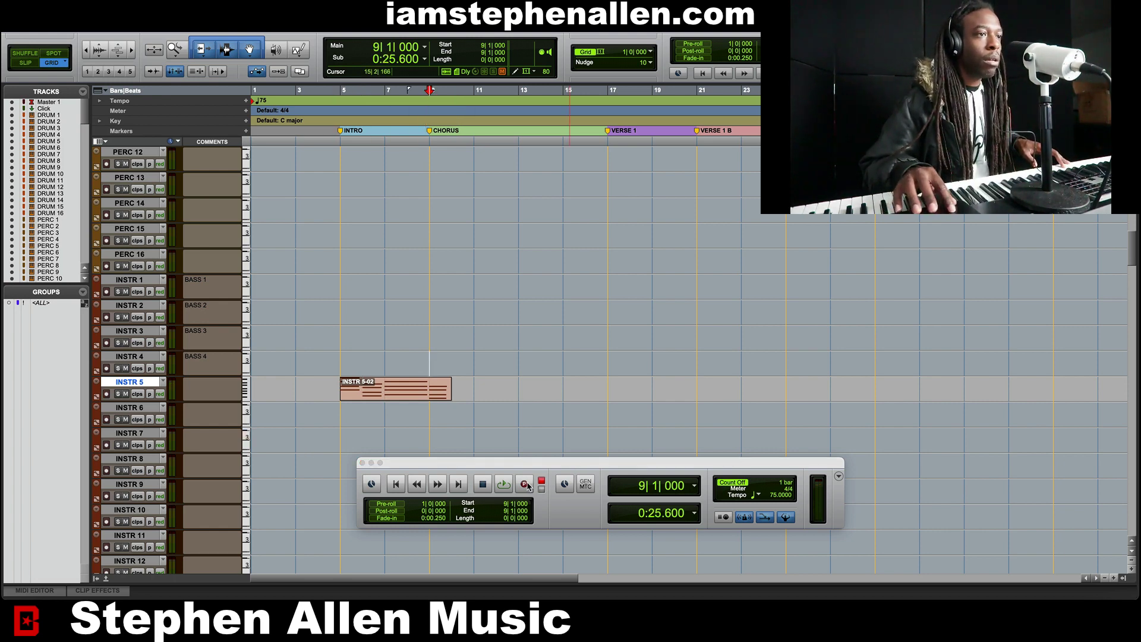
pyautogui.click(524, 484)
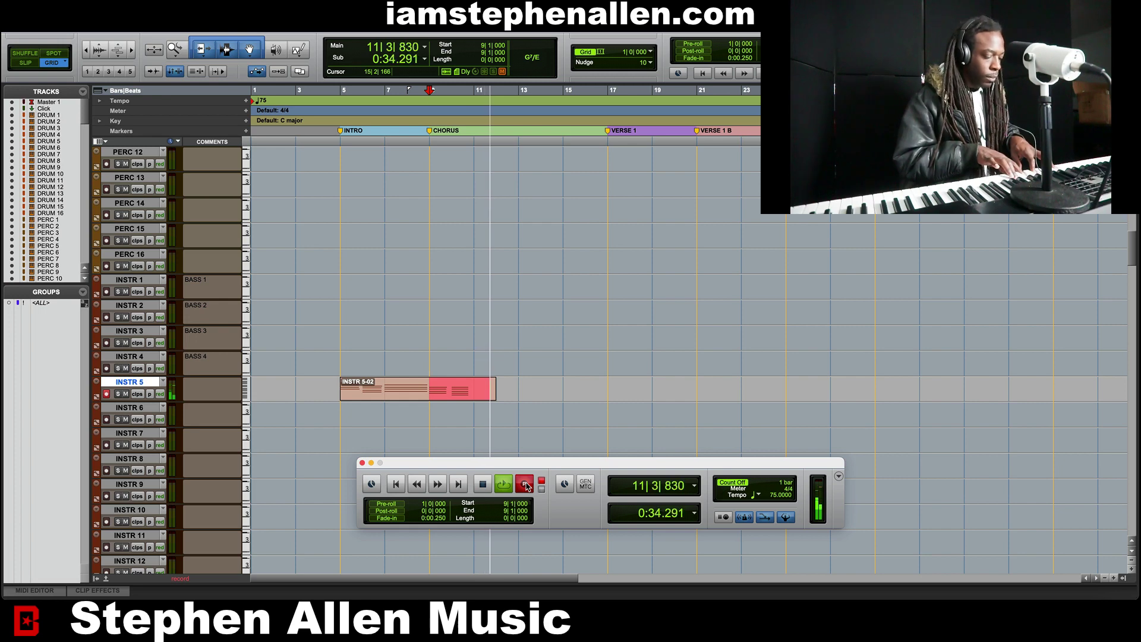
pyautogui.press('space')
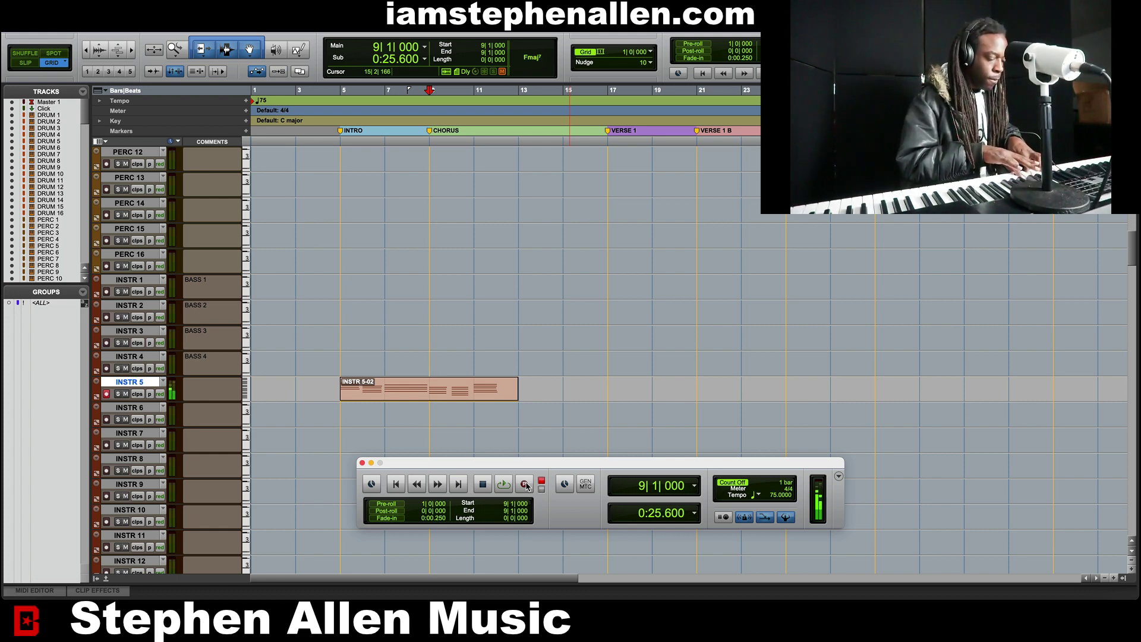
# Delete the INSTR 5 clip and record a fresh MIDI take from 5|1|000 to bar 13
pyautogui.click(475, 398)
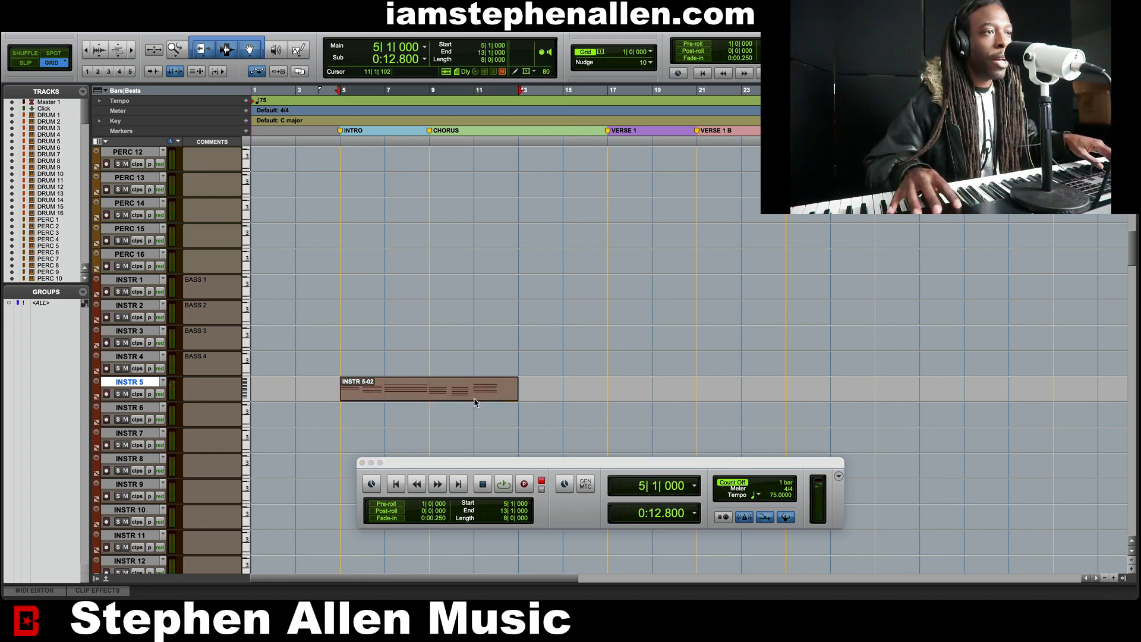
pyautogui.press('Delete')
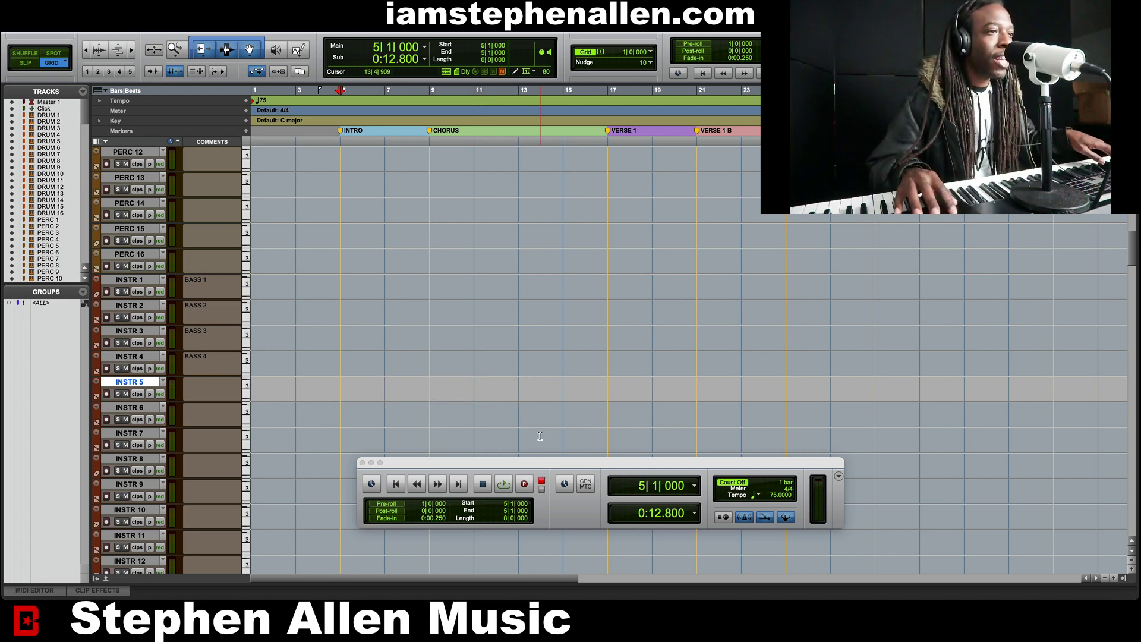
pyautogui.click(523, 486)
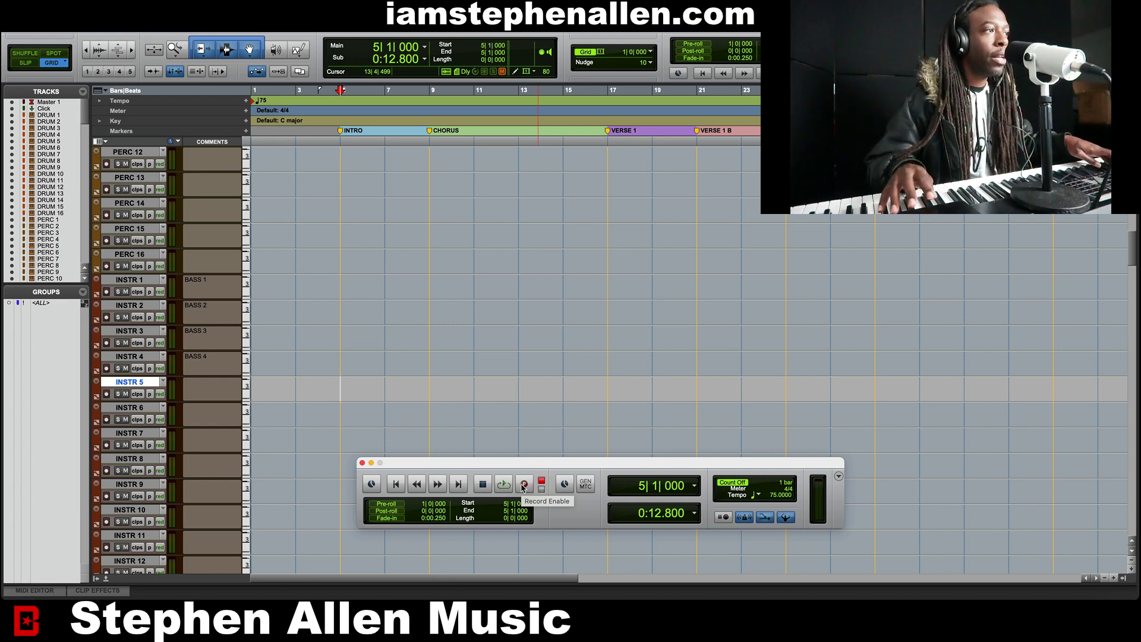
pyautogui.hotkey('shift', 'r')
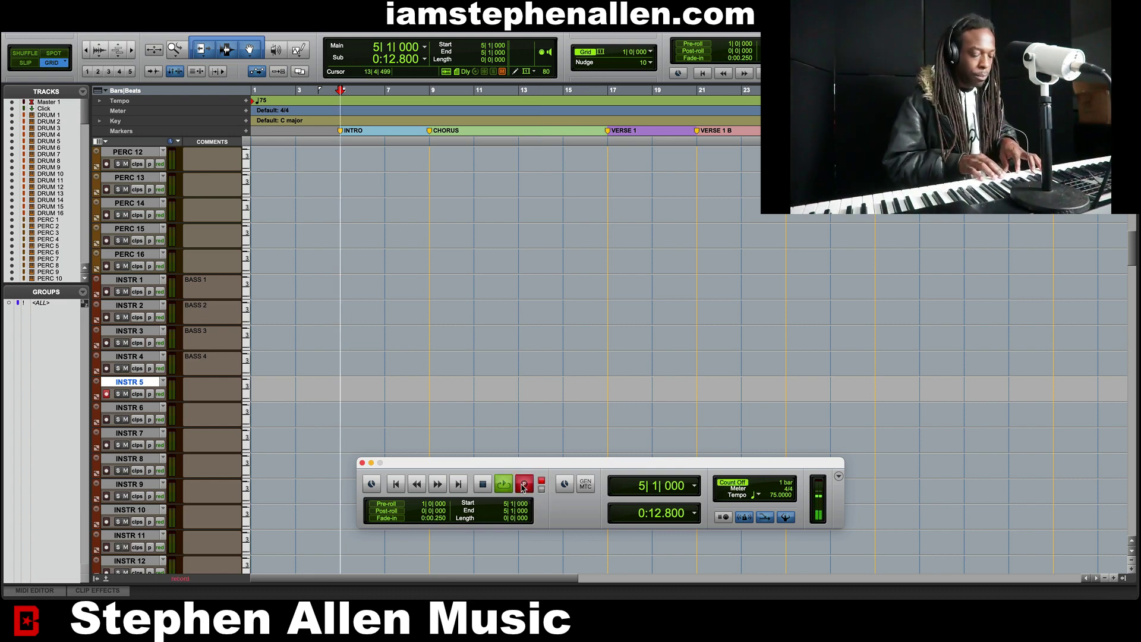
pyautogui.press('space')
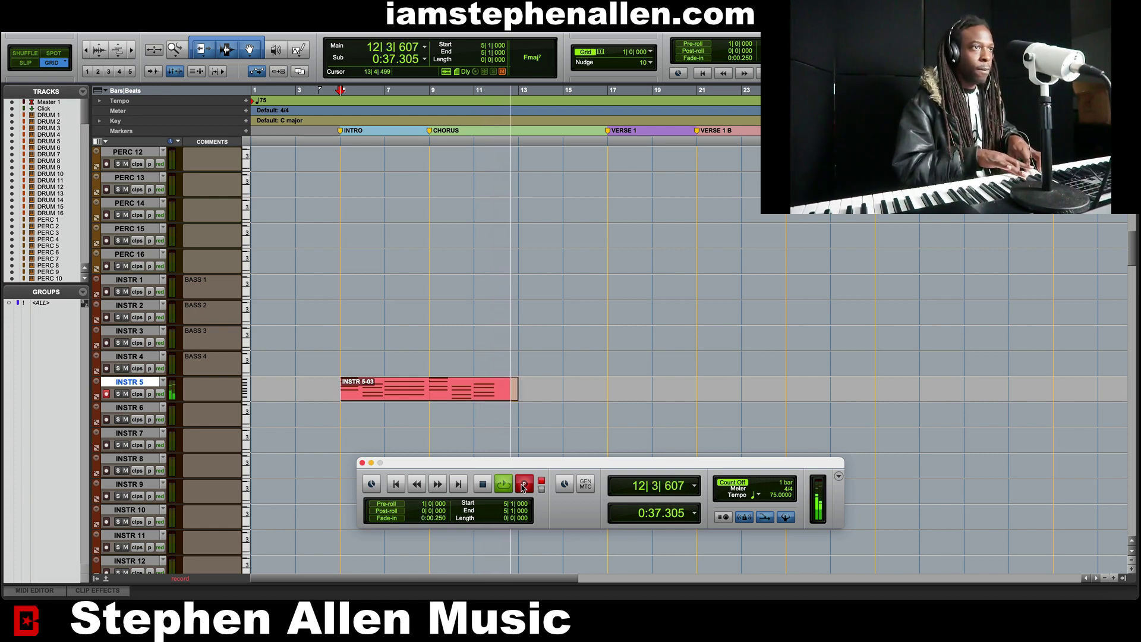
pyautogui.press('space')
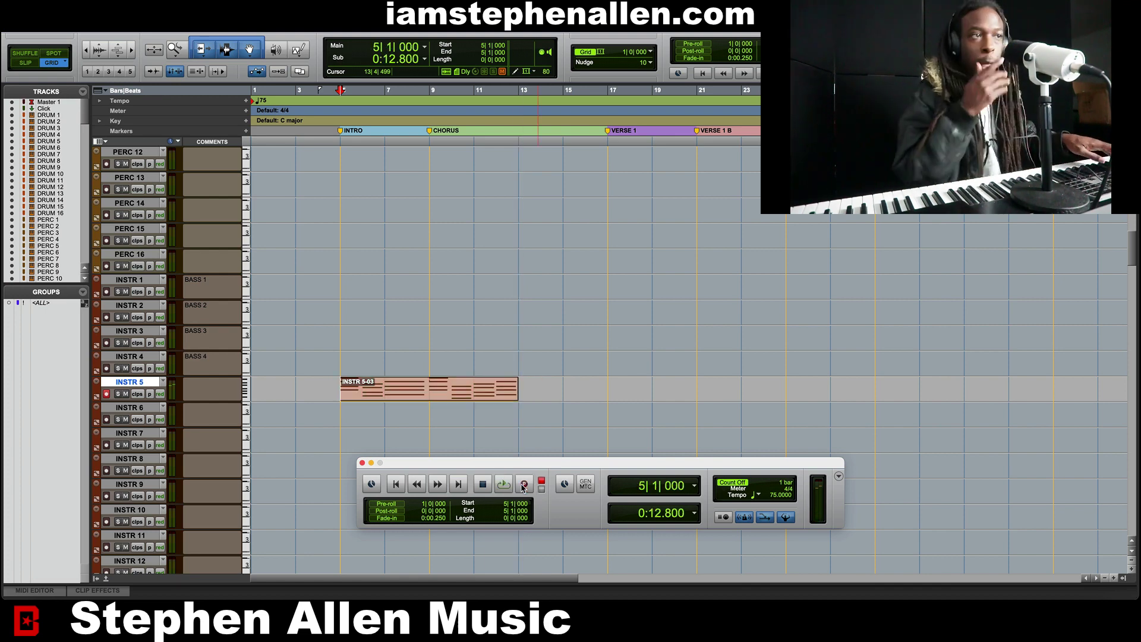
# Disarm INSTR 5 and move the recorded clip to start at the CHORUS marker, 9|1|000
pyautogui.click(107, 394)
pyautogui.moveTo(440, 393); pyautogui.dragTo(521, 398)
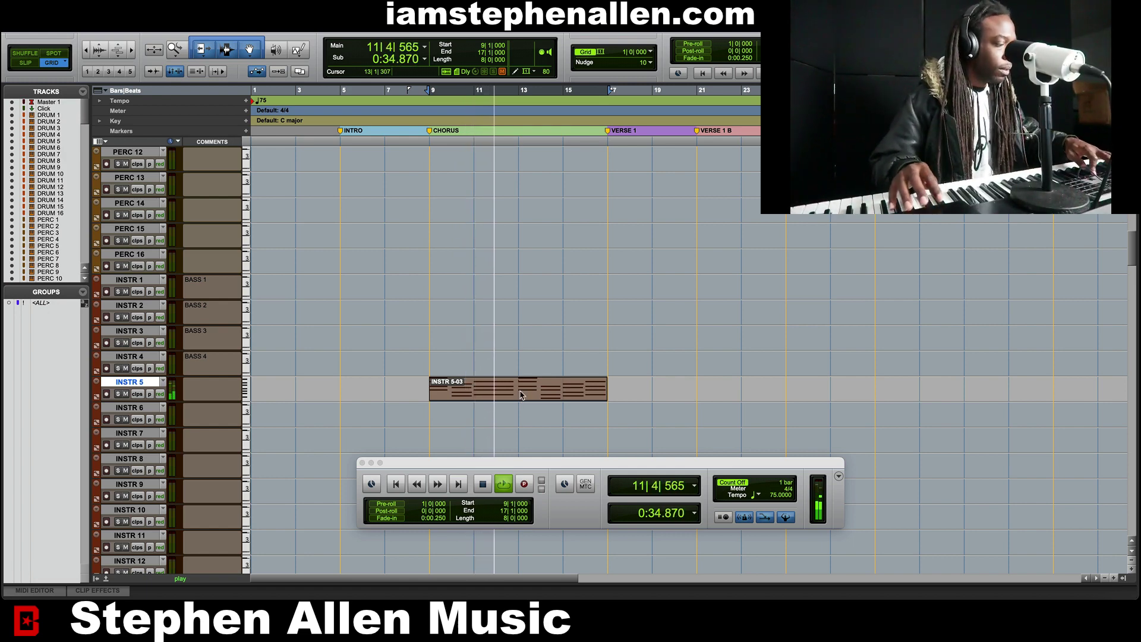
# In the MIDI Editor, stagger the bar 9 chord by moving C3 to 9|1|120 and E3 and G3 to 9|1|240
pyautogui.doubleClick(521, 394)
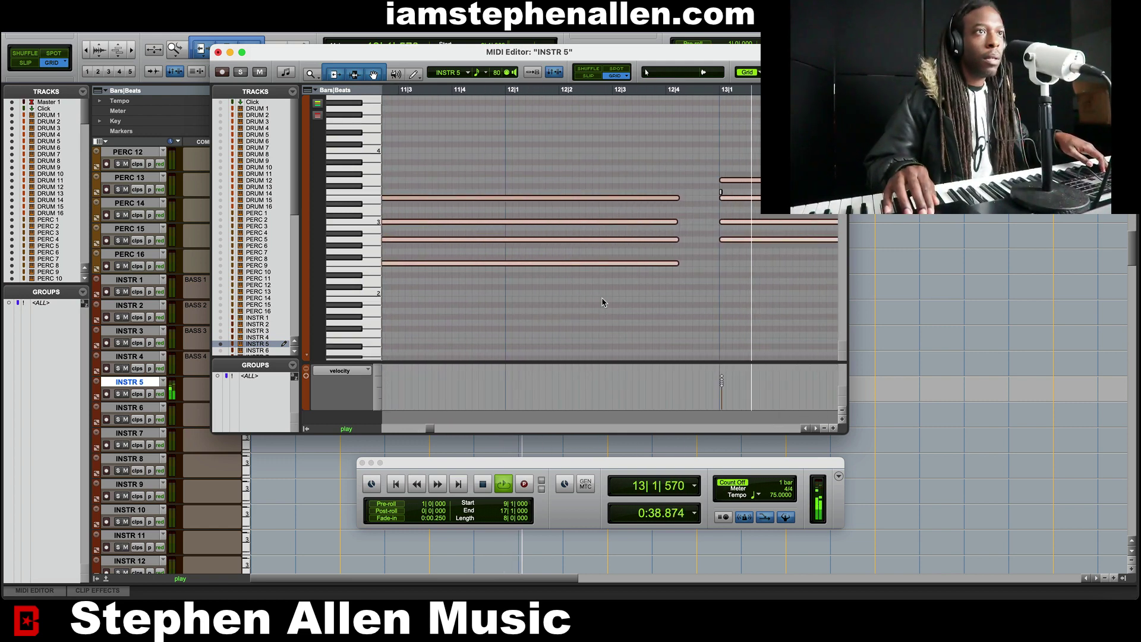
pyautogui.click(616, 194)
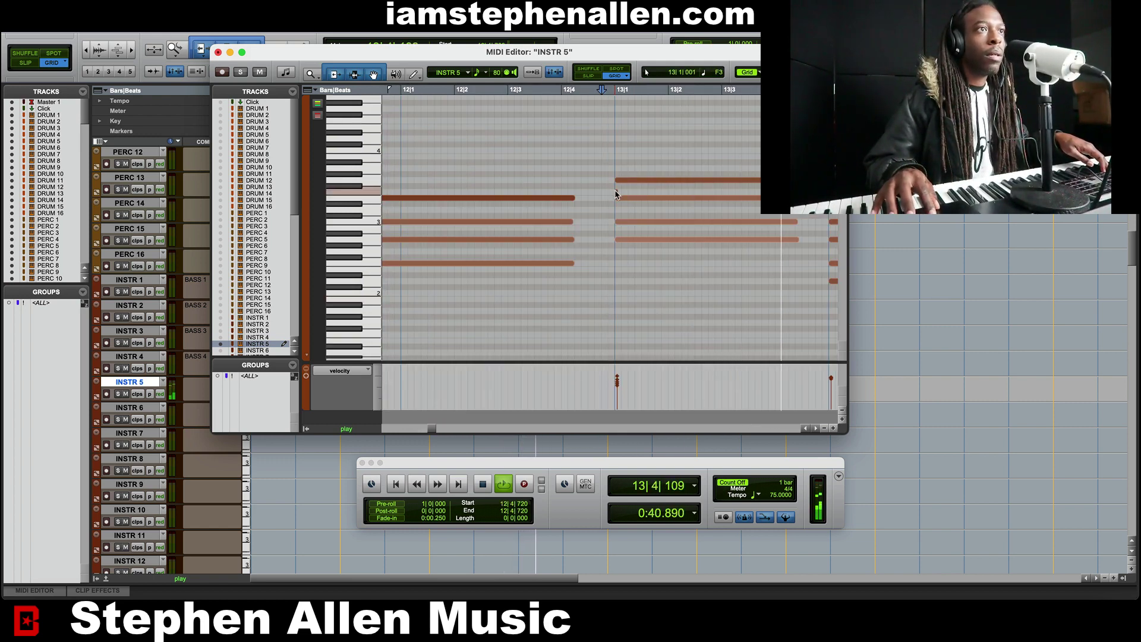
pyautogui.click(615, 195)
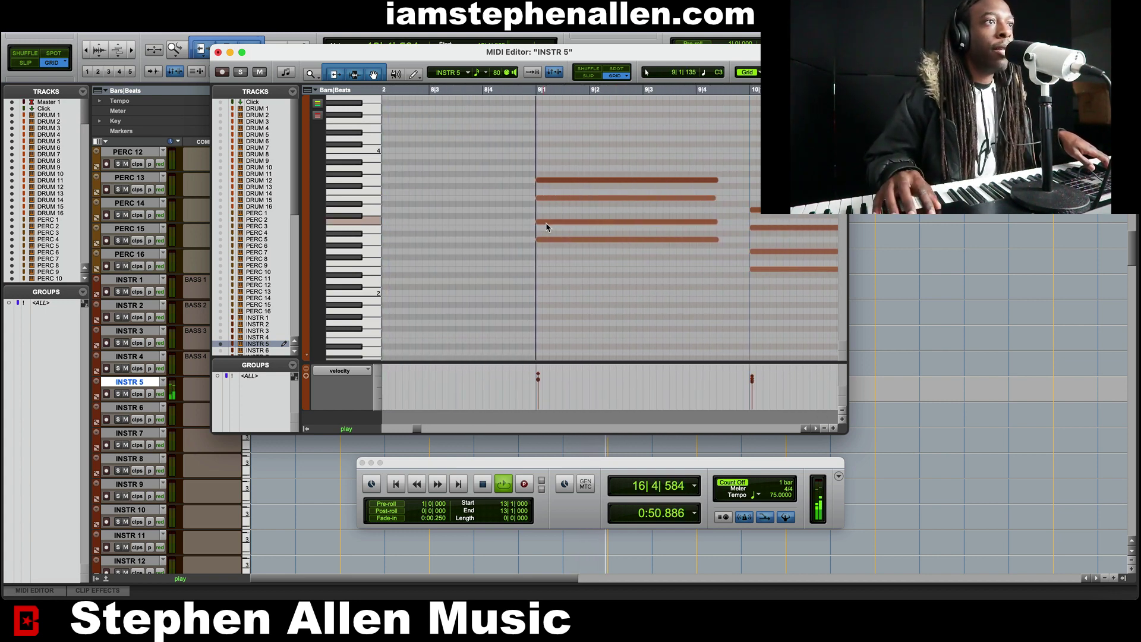
pyautogui.click(545, 222)
pyautogui.moveTo(549, 225); pyautogui.dragTo(581, 184)
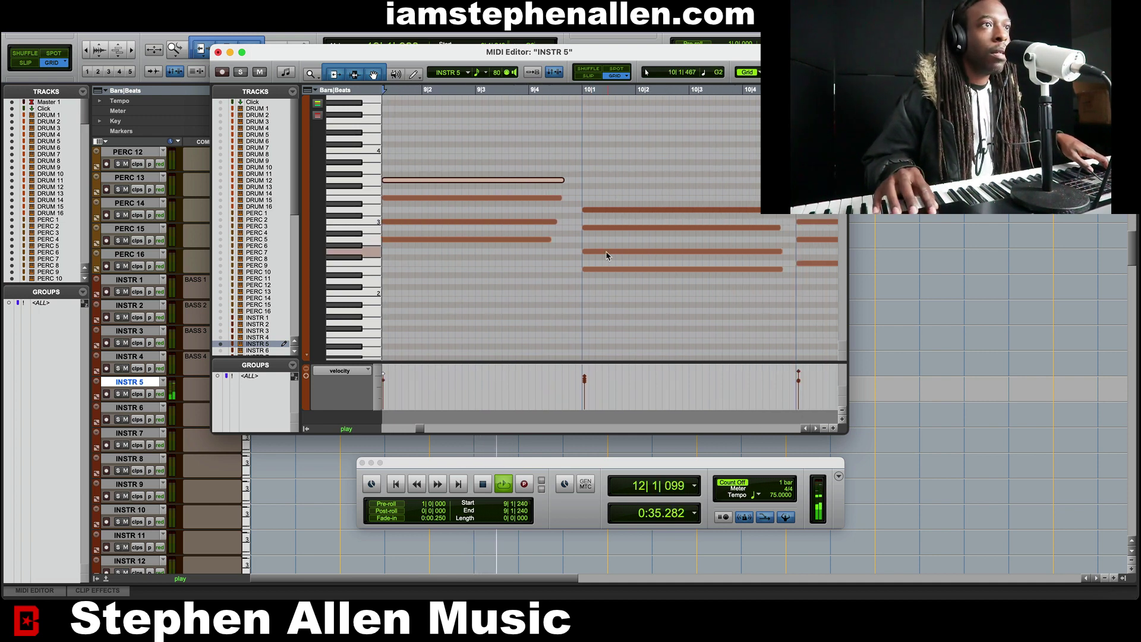
# Stagger the bar 10 chord by moving G2 to 10|1|120 and B2 and D3 to 10|1|240
pyautogui.click(605, 252)
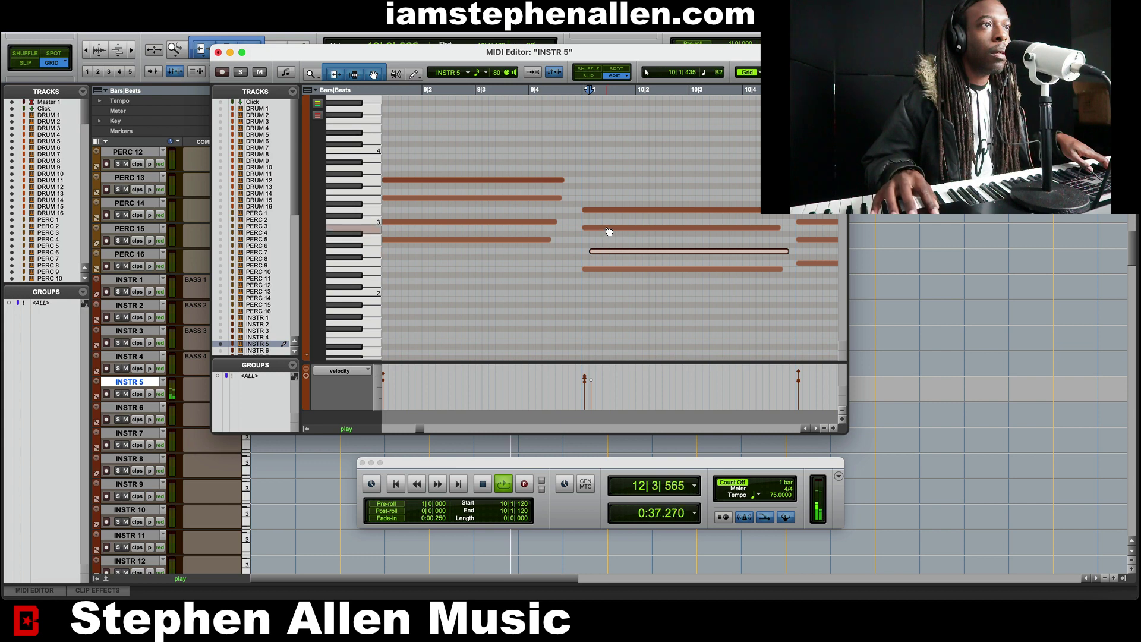
pyautogui.click(611, 229)
pyautogui.click(618, 229)
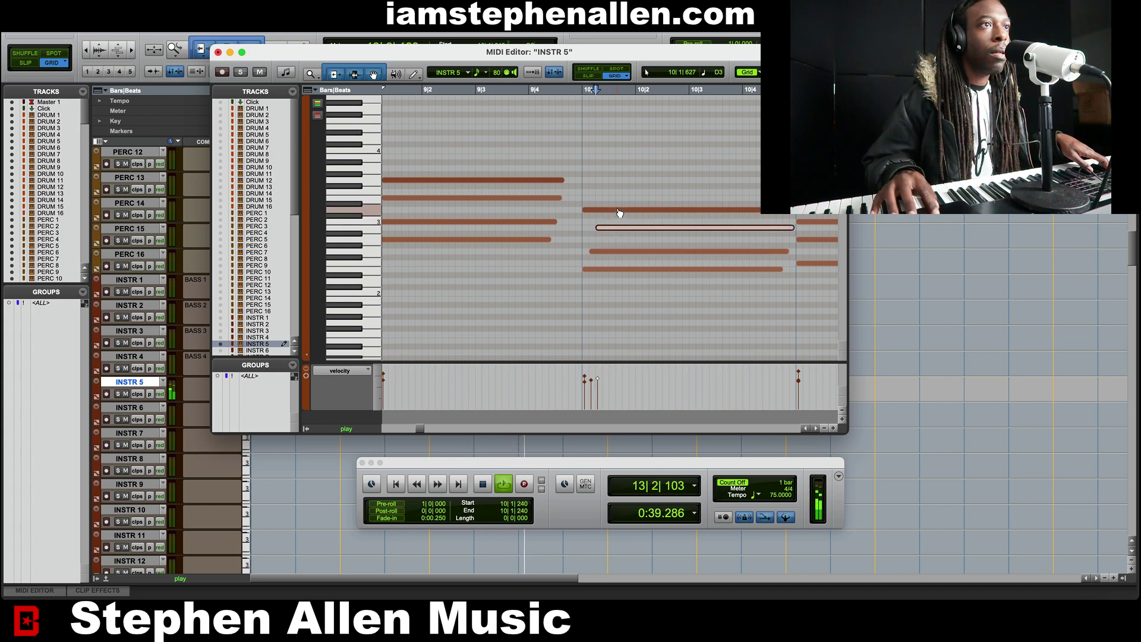
pyautogui.moveTo(620, 212); pyautogui.dragTo(621, 212)
# Stagger the bar 11 chord by moving A2 to 11|1|120 and C3 and E3 to 11|1|240
pyautogui.hscroll(3, 630, 213)
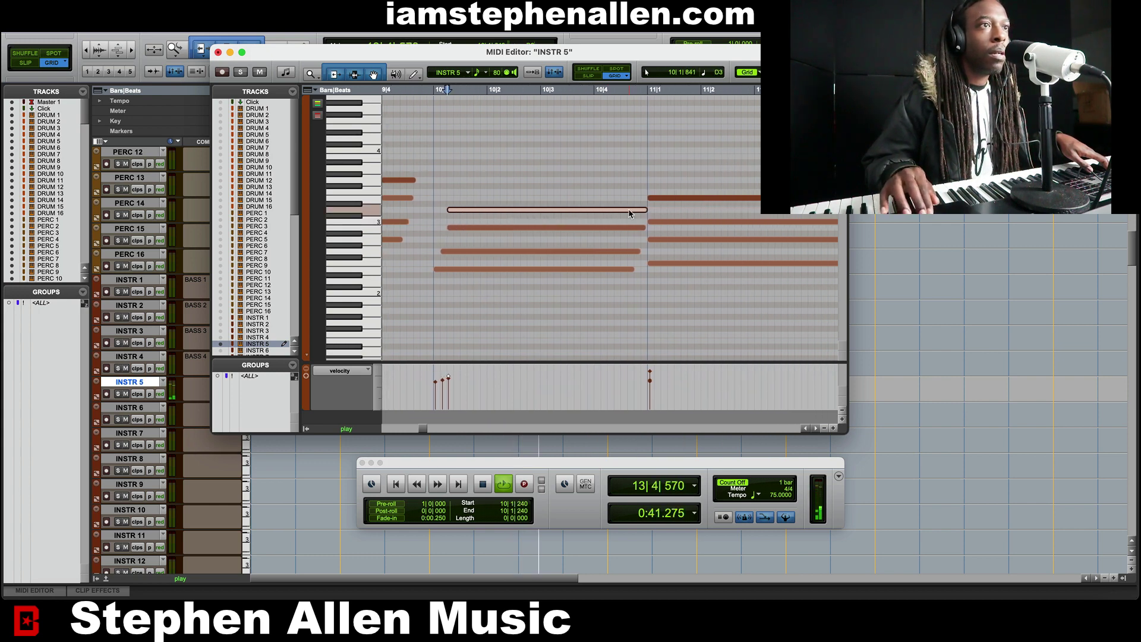
pyautogui.hscroll(1, 636, 232)
pyautogui.click(641, 240)
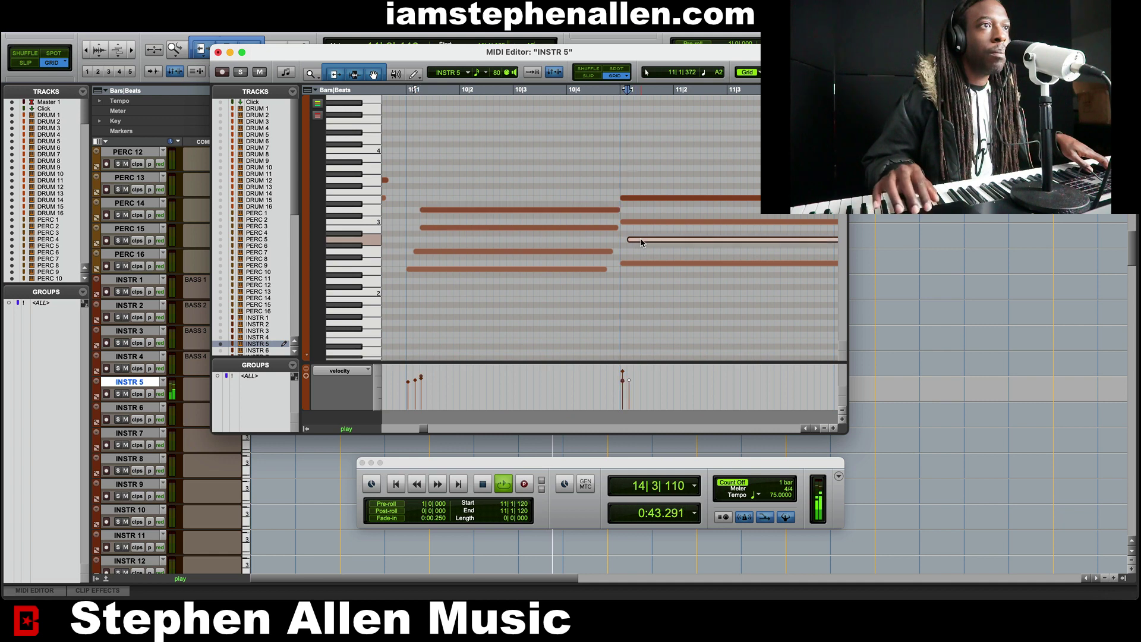
pyautogui.hscroll(1, 641, 239)
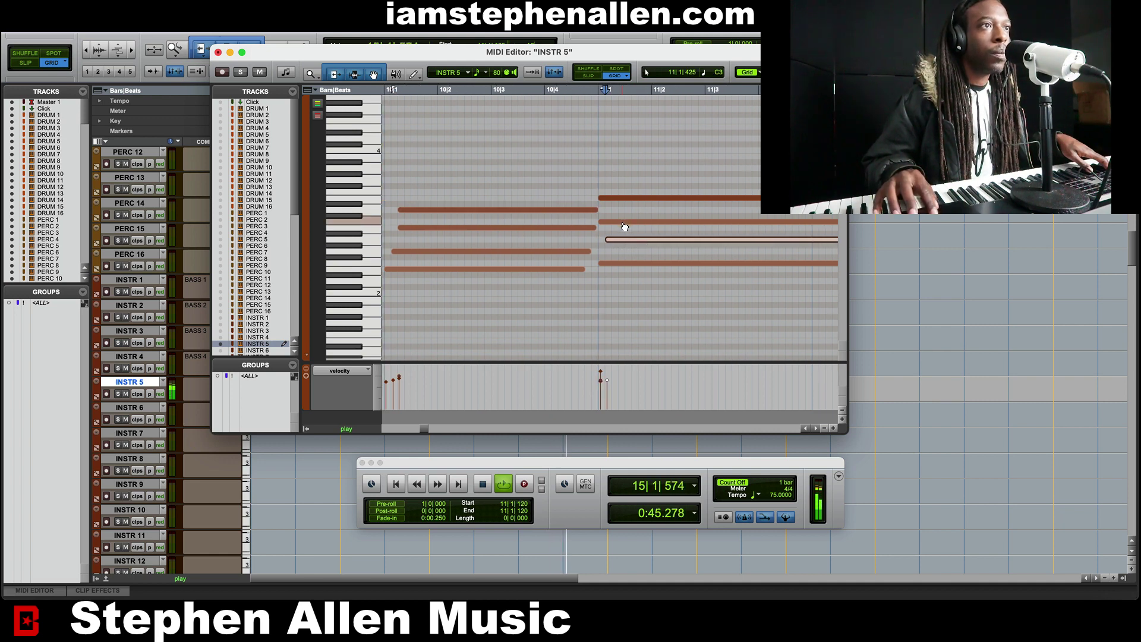
pyautogui.click(631, 223)
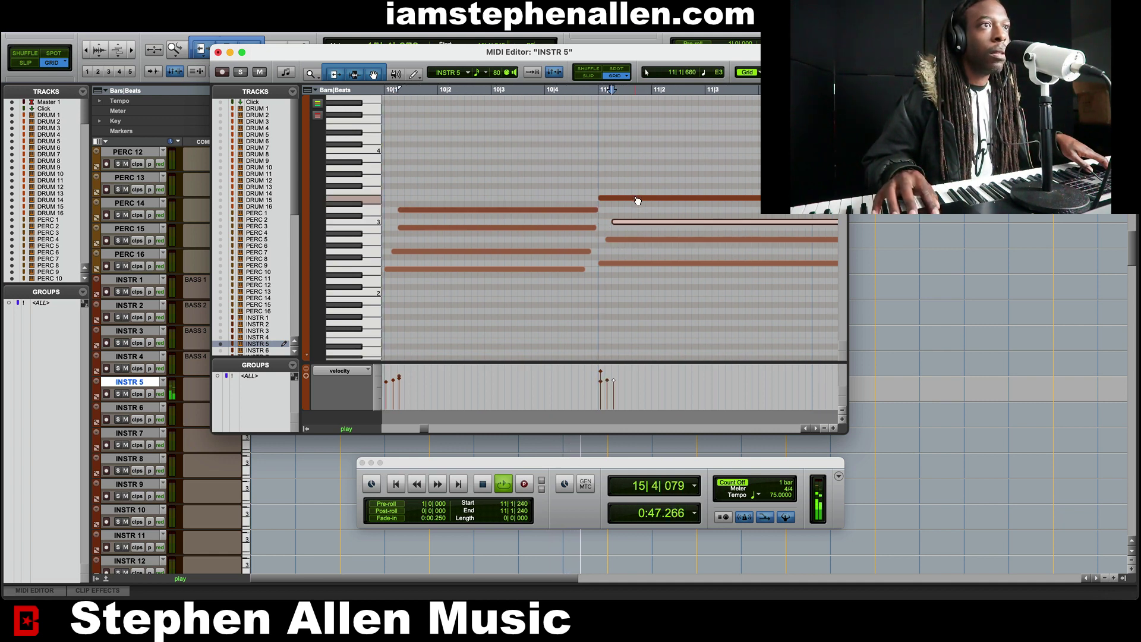
pyautogui.click(635, 198)
# Stagger the bar 13 chord by moving C3 to 13|1|120 and E3 and G3 to 13|1|240
pyautogui.hscroll(20, 646, 202)
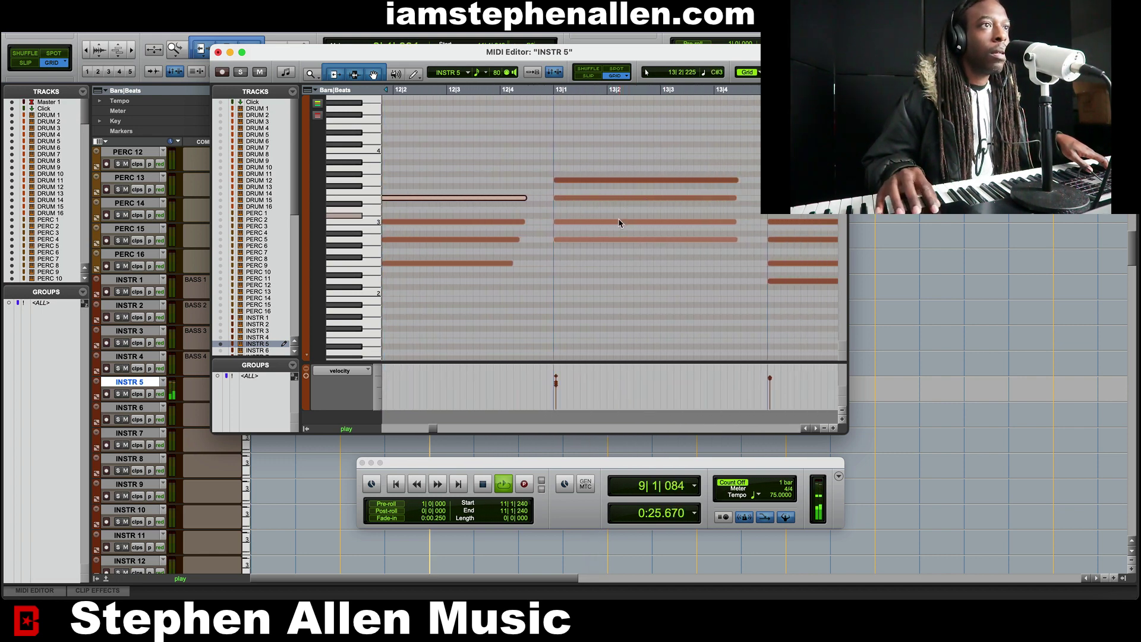
pyautogui.moveTo(604, 221); pyautogui.dragTo(611, 221)
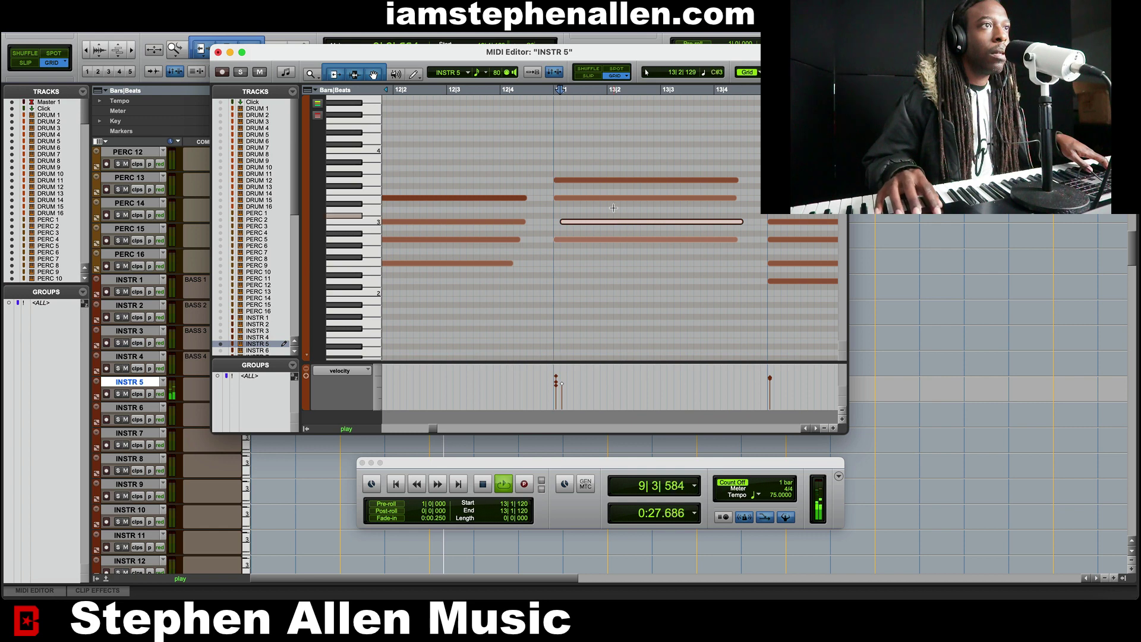
pyautogui.click(609, 198)
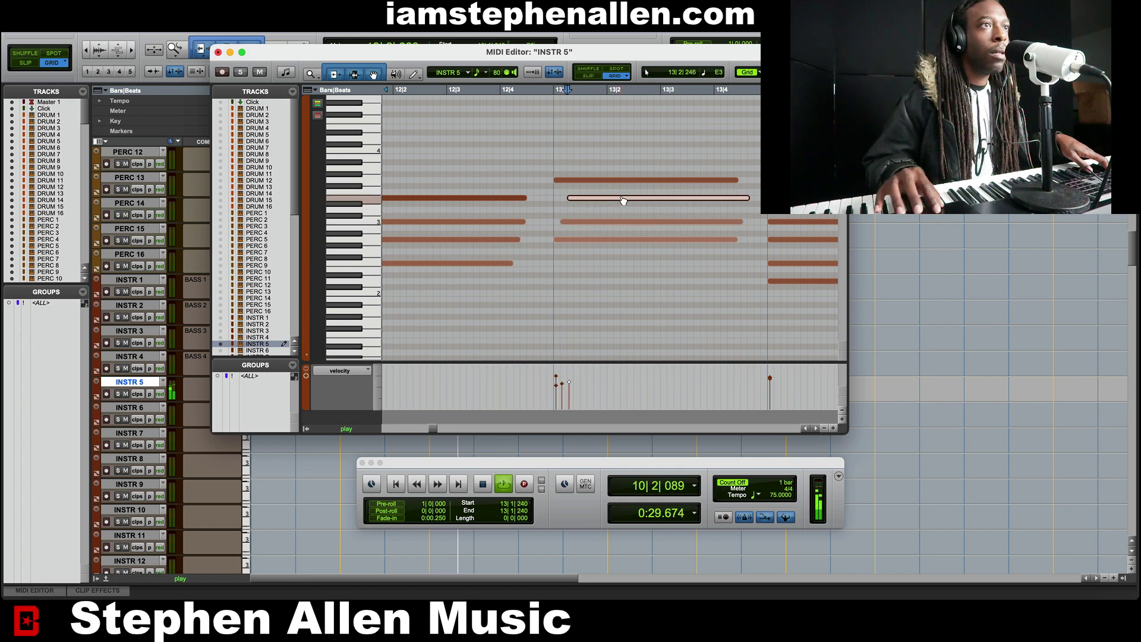
pyautogui.moveTo(623, 201); pyautogui.dragTo(636, 184)
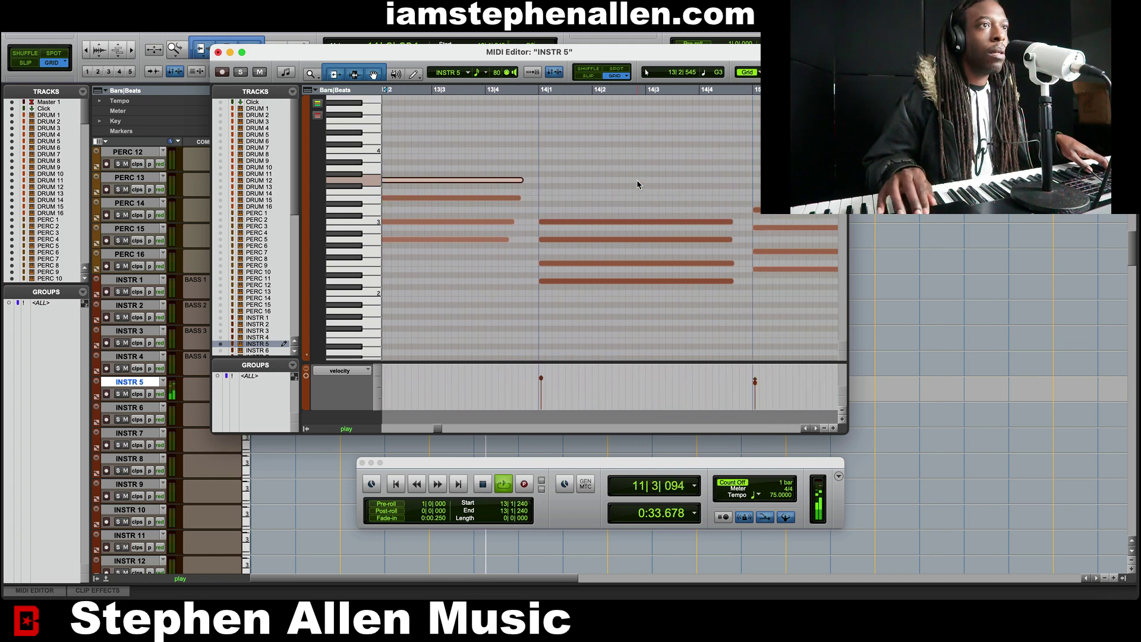
# Stagger the bar 14 and 15 chords, moving F2 to 14|1|120, A2 and C3 to 14|1|240, G2 to 15|1|120, B2 and D3 to 15|1|240
pyautogui.moveTo(553, 265); pyautogui.dragTo(583, 224)
pyautogui.click(562, 240)
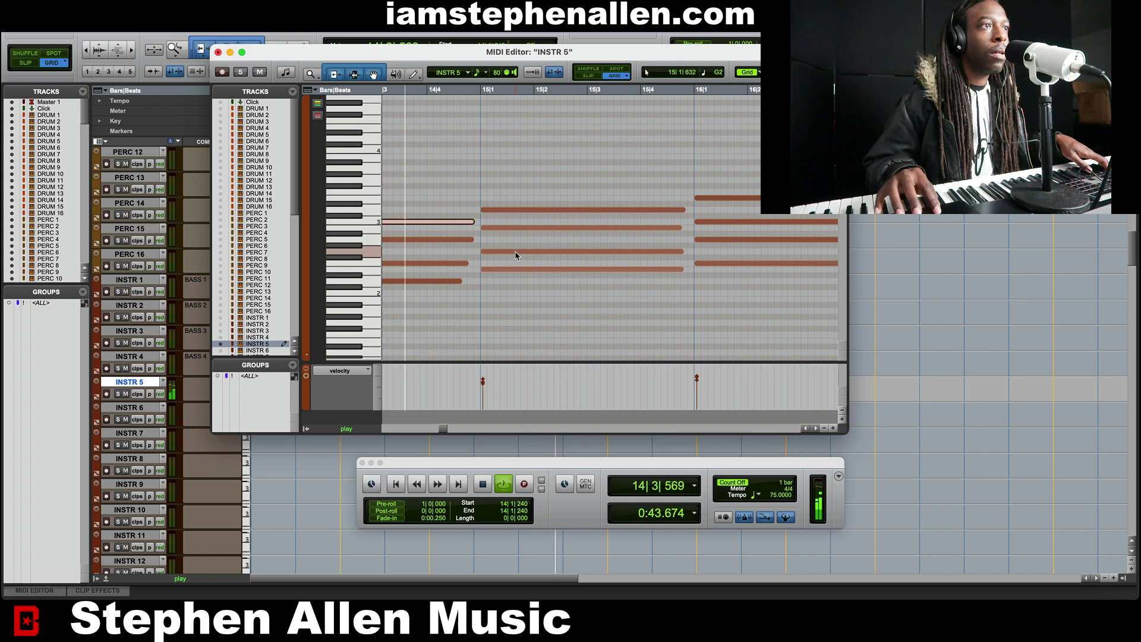
pyautogui.moveTo(515, 250); pyautogui.dragTo(543, 212)
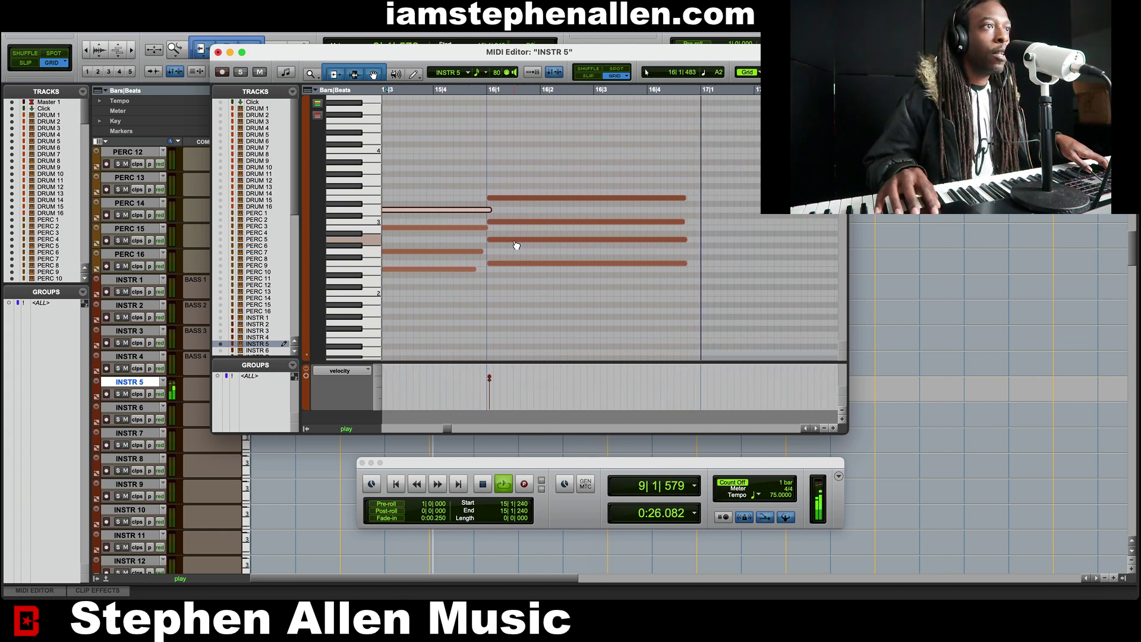
# Stagger the bar 16 chord by moving A2 to 16|1|120, C3 to 16|1|240 and E3 to 16|1|360
pyautogui.moveTo(514, 240); pyautogui.dragTo(525, 226)
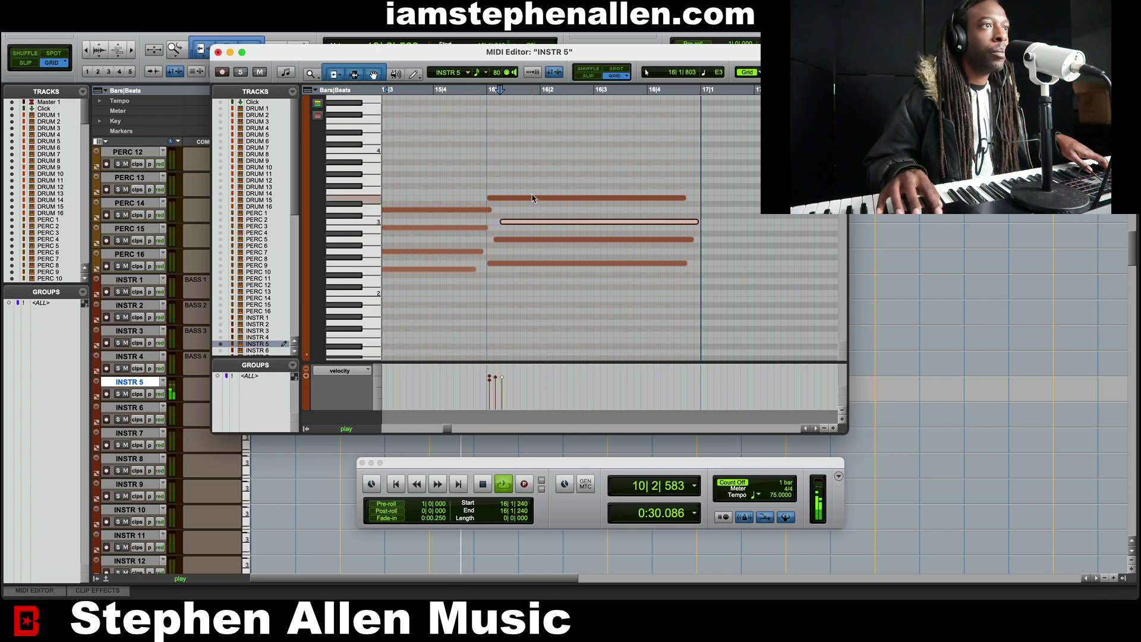
pyautogui.click(534, 199)
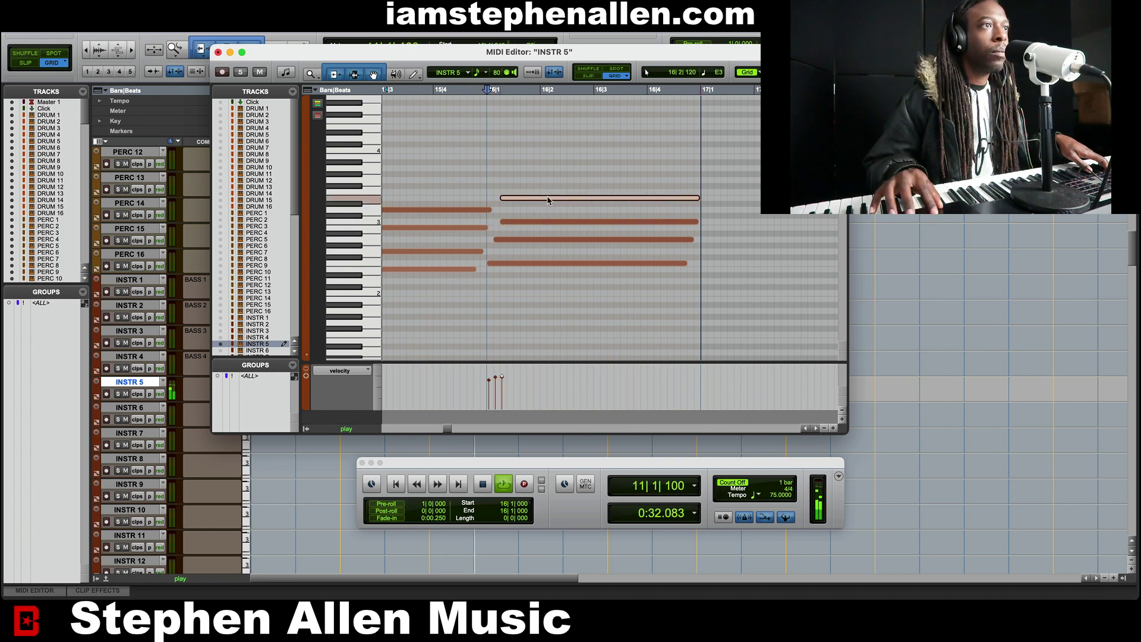
pyautogui.moveTo(549, 200); pyautogui.dragTo(556, 200)
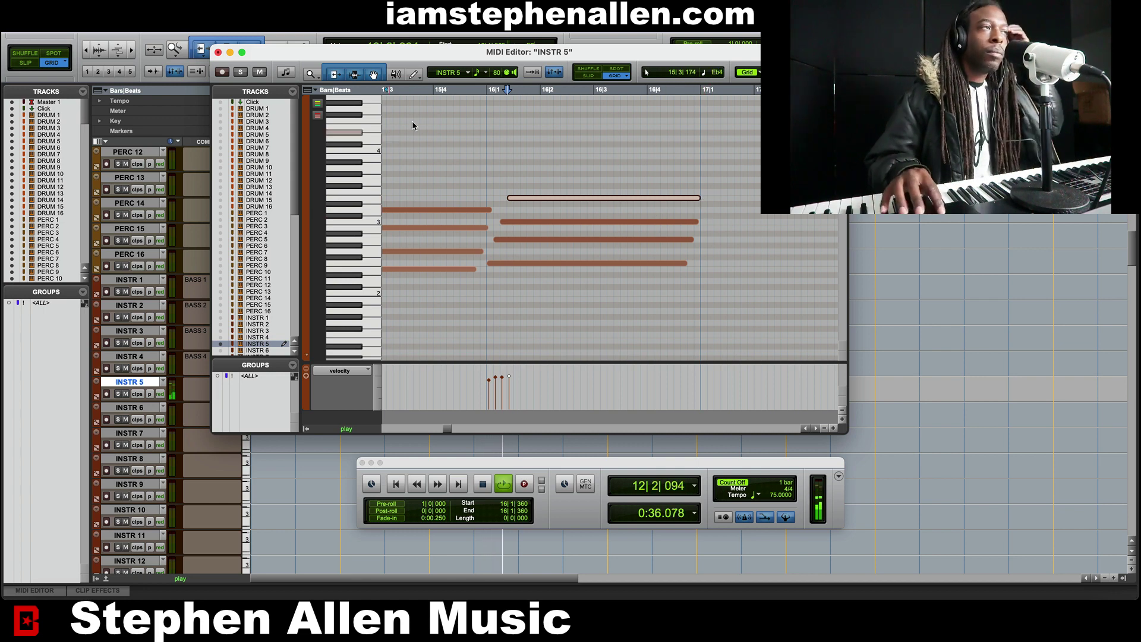
# Close the MIDI Editor and trim the end of the INSTR 5 clip back to the VERSE 1 marker at 17|1|000
pyautogui.click(218, 52)
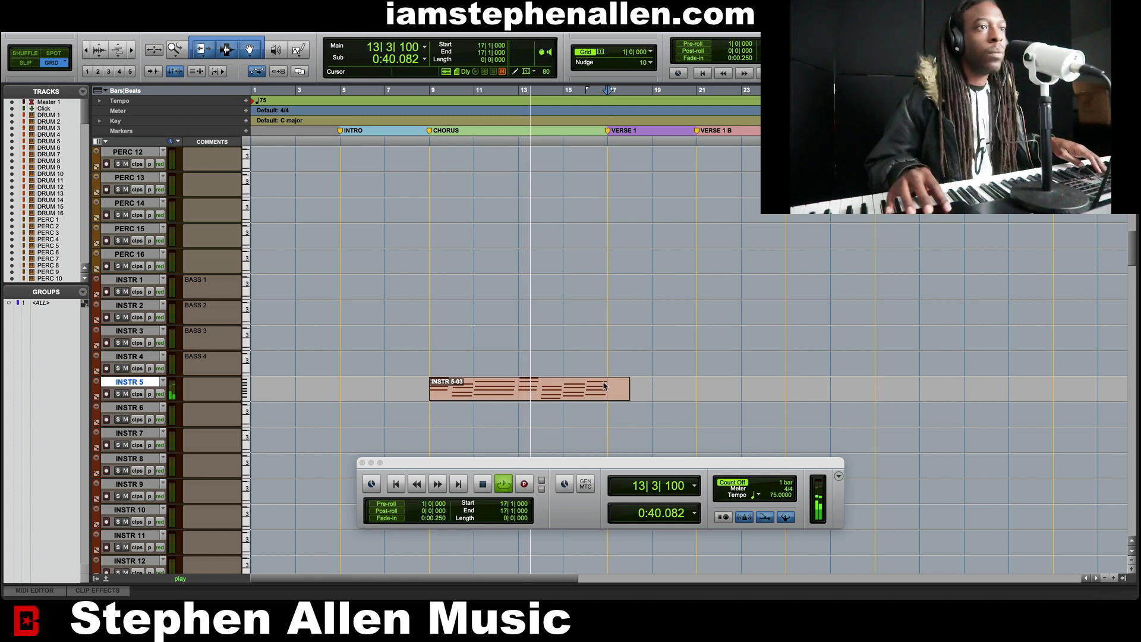
pyautogui.click(618, 393)
pyautogui.click(621, 392)
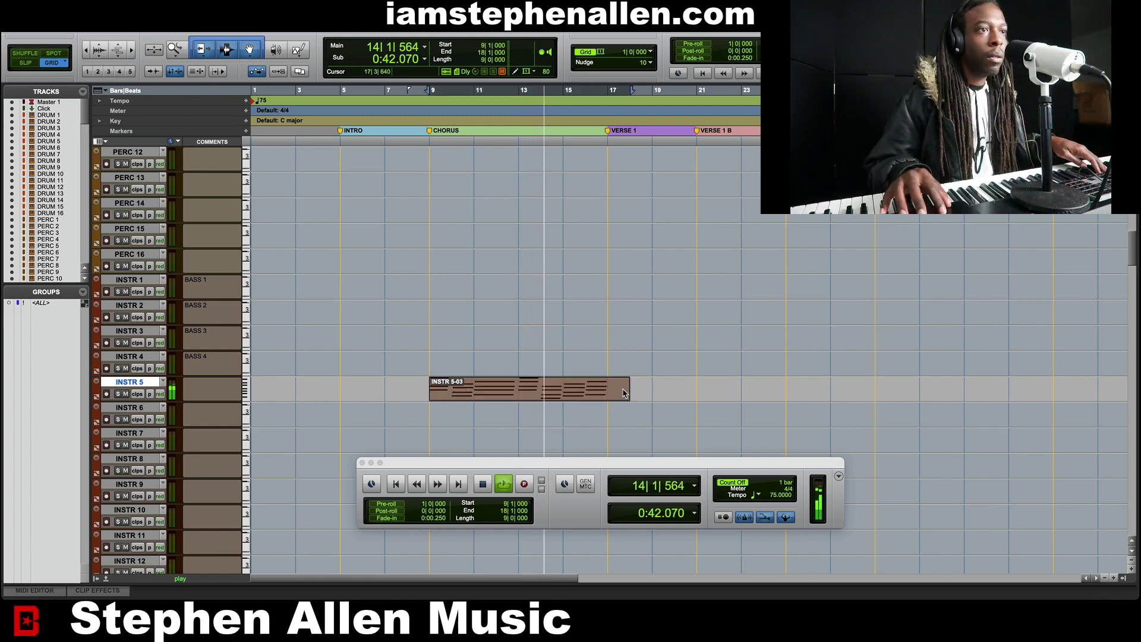
pyautogui.moveTo(626, 393); pyautogui.dragTo(607, 393)
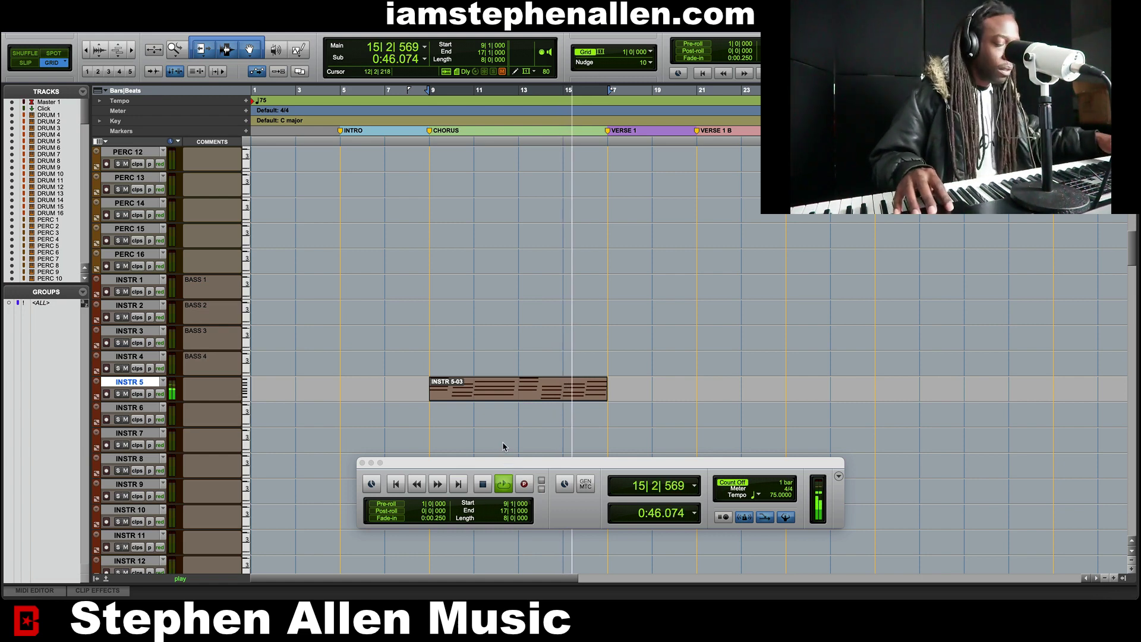
# Select the DRUM 5 track and insert the stereo Kontakt 5-AAX instrument plug-in on it in the mixer
pyautogui.scroll(15, 505, 380)
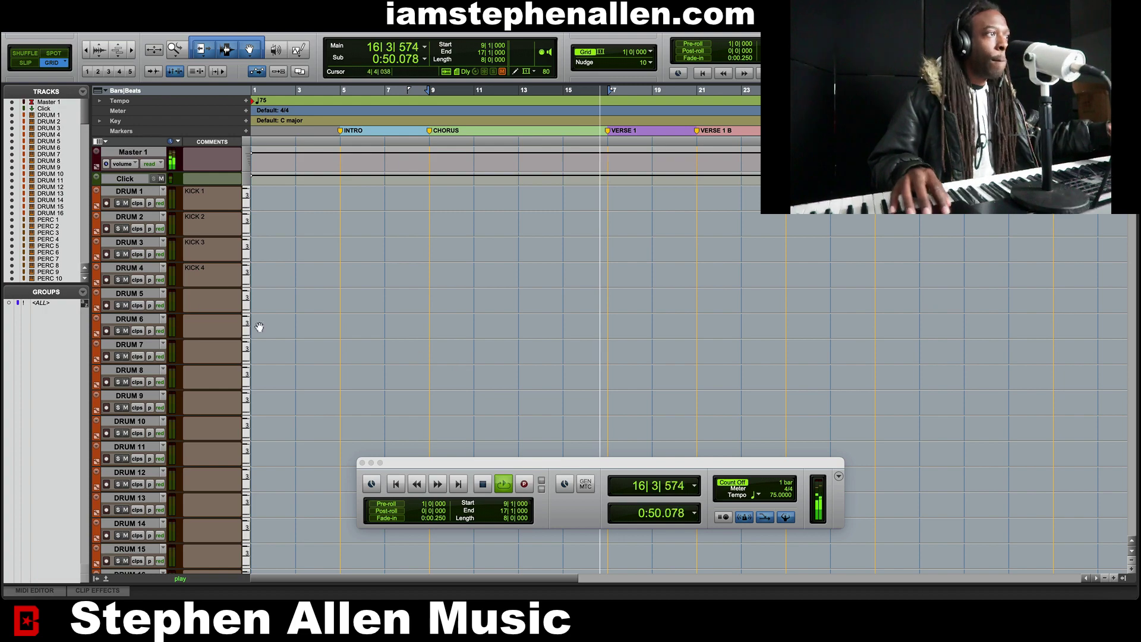
pyautogui.click(134, 297)
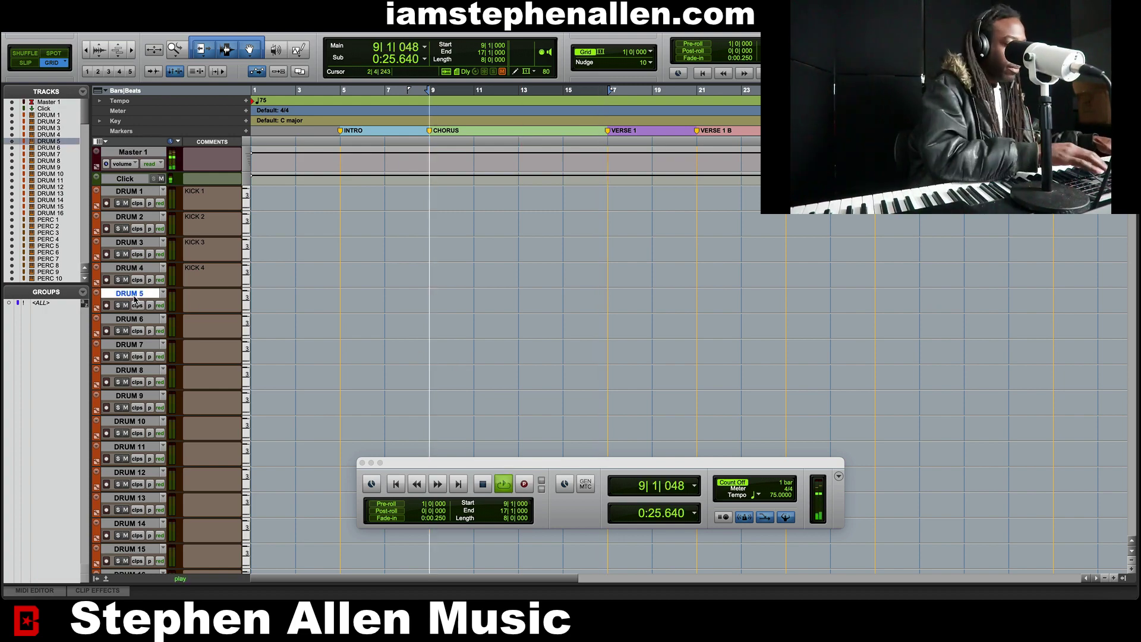
pyautogui.press('super+equal')
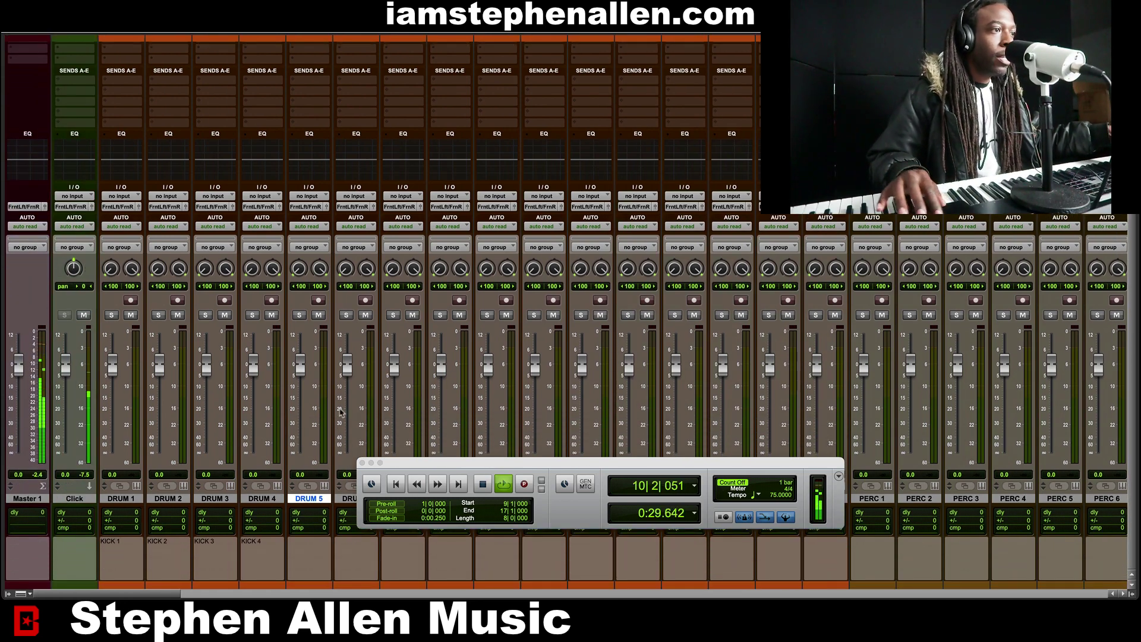
pyautogui.scroll(2, 314, 493)
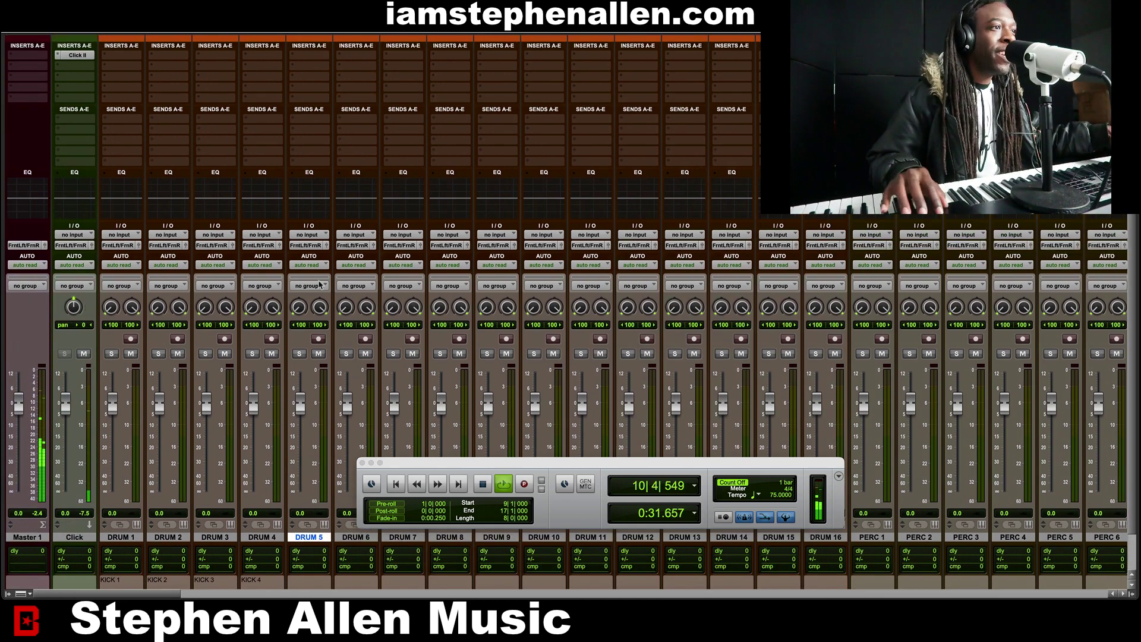
pyautogui.click(295, 58)
pyautogui.moveTo(375, 55)
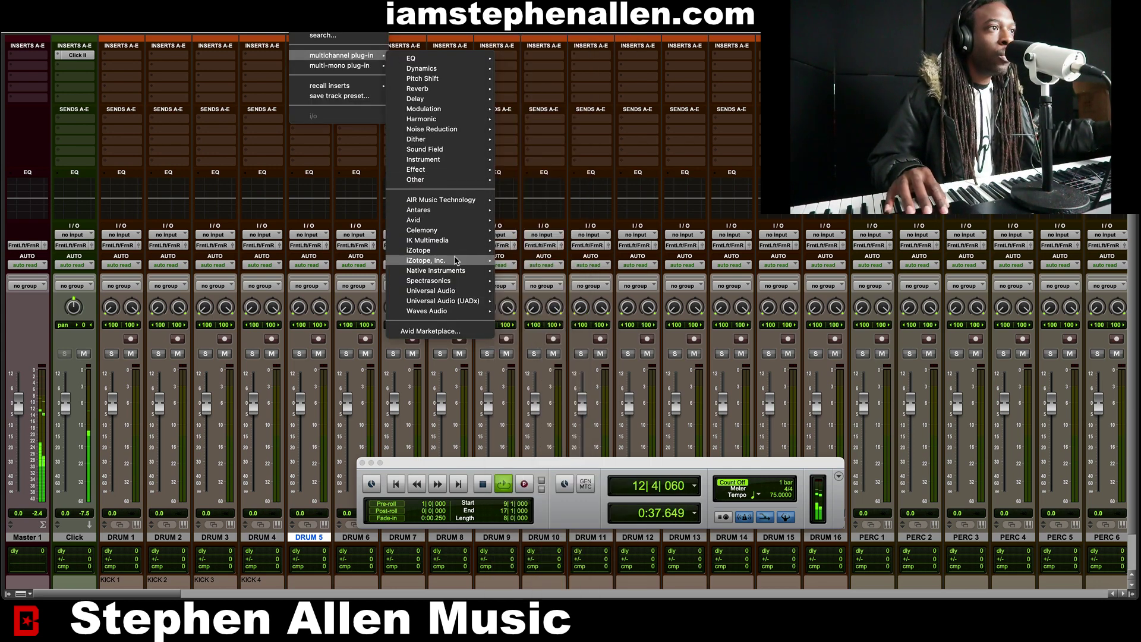
pyautogui.moveTo(456, 259)
pyautogui.moveTo(460, 236)
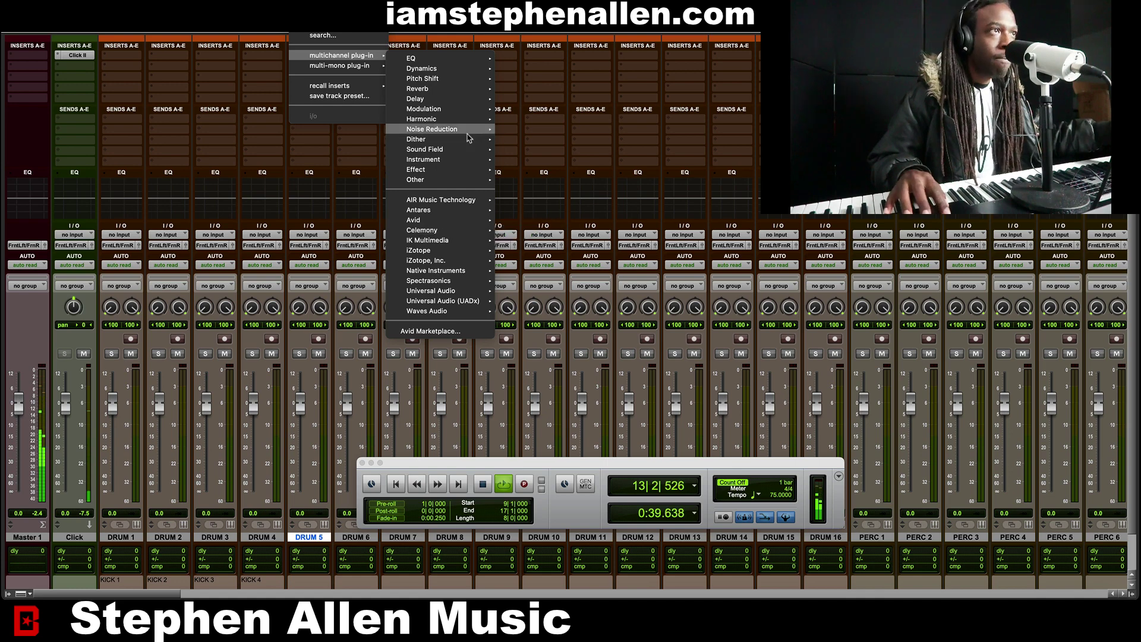
pyautogui.moveTo(476, 159)
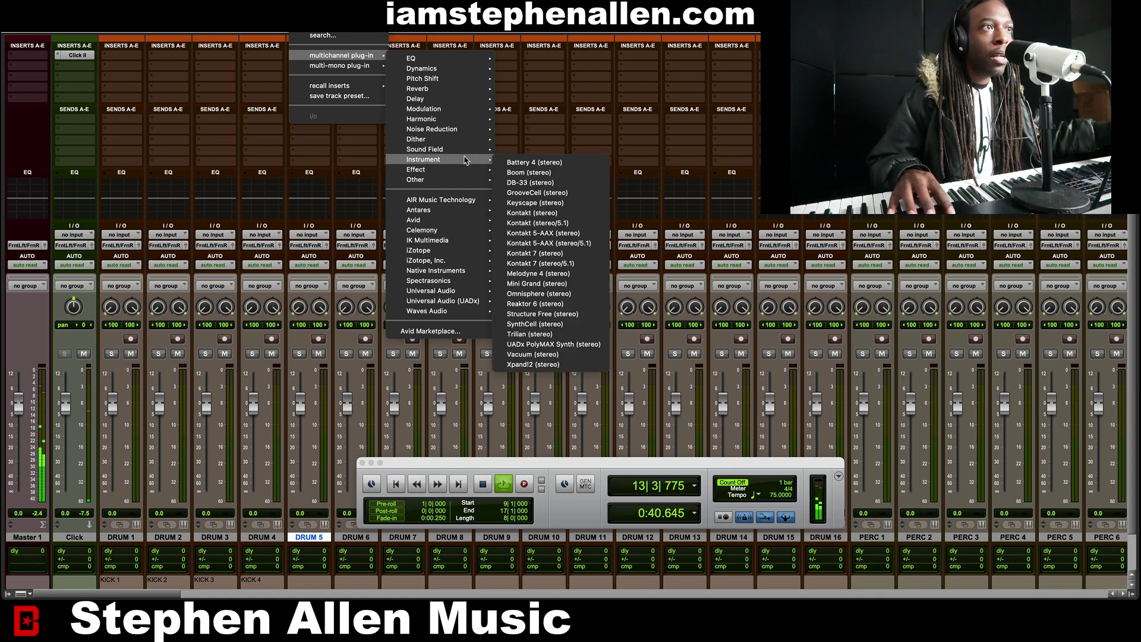
pyautogui.click(548, 234)
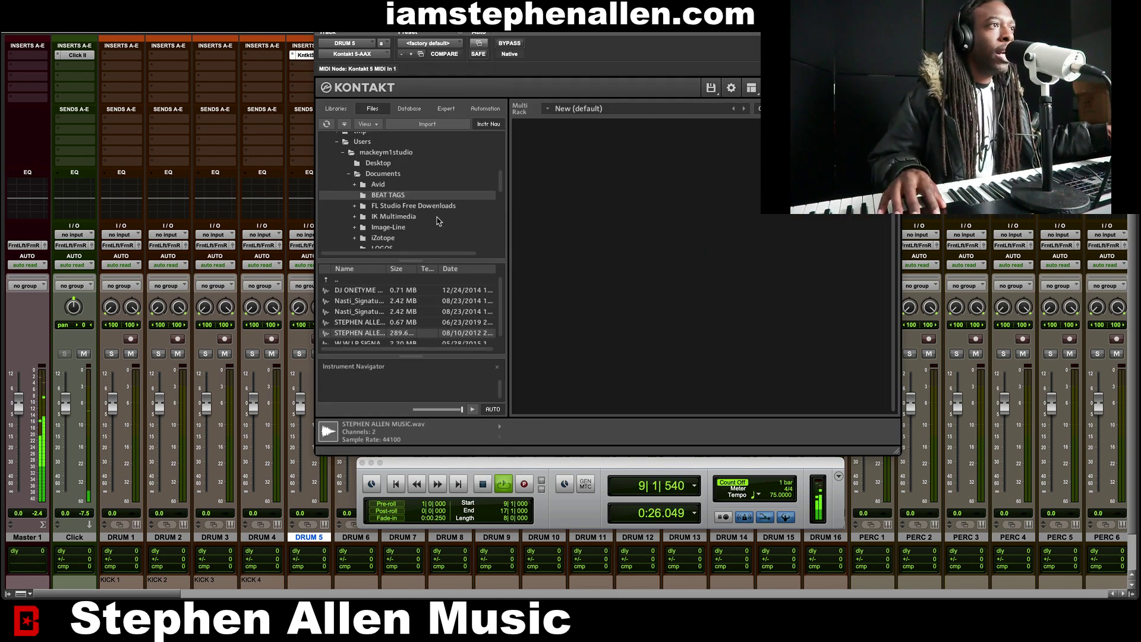
# In Kontakt's file browser, expand the SAMPLE DRUMKITS folder in Documents and open its SOUNDORACLE.NET subfolder
pyautogui.scroll(-4, 420, 211)
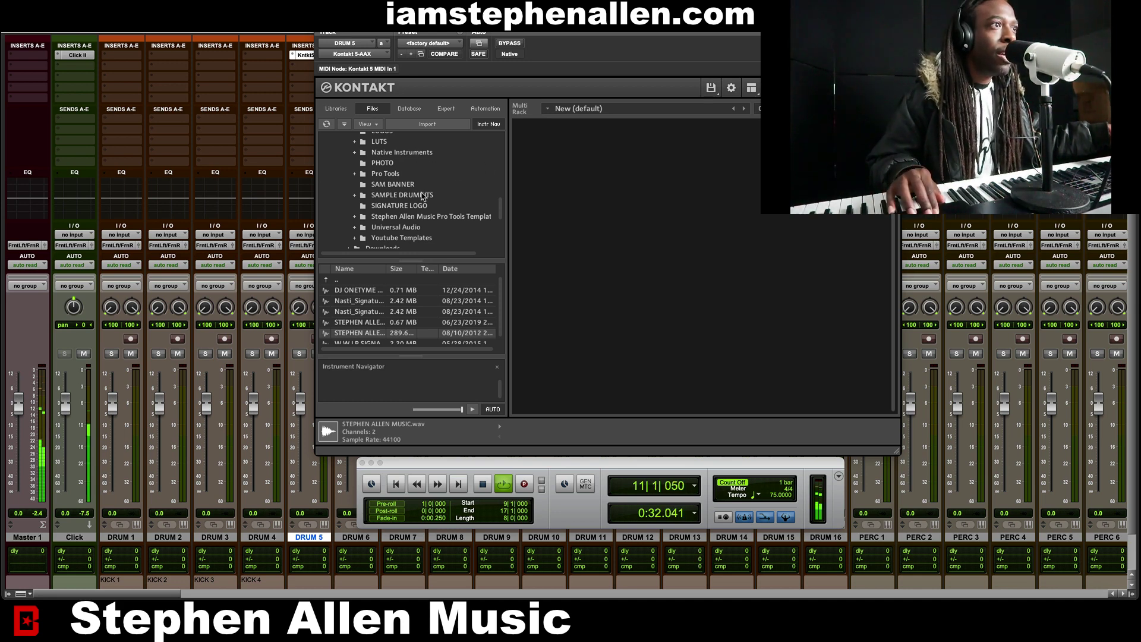
pyautogui.scroll(-2, 423, 196)
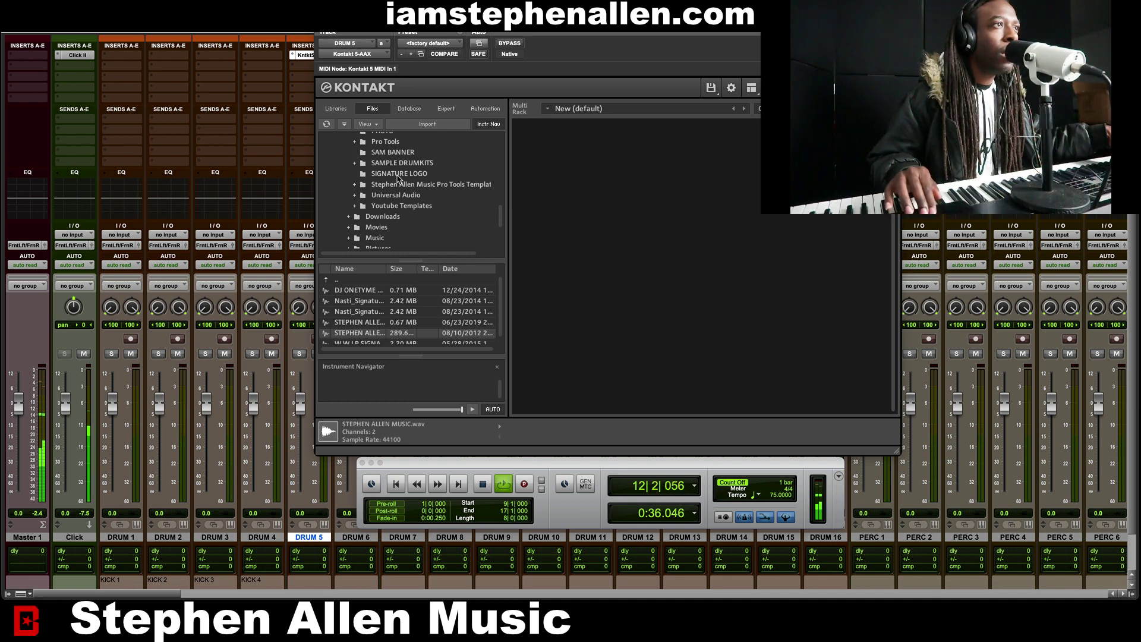
pyautogui.scroll(2, 398, 179)
pyautogui.doubleClick(416, 217)
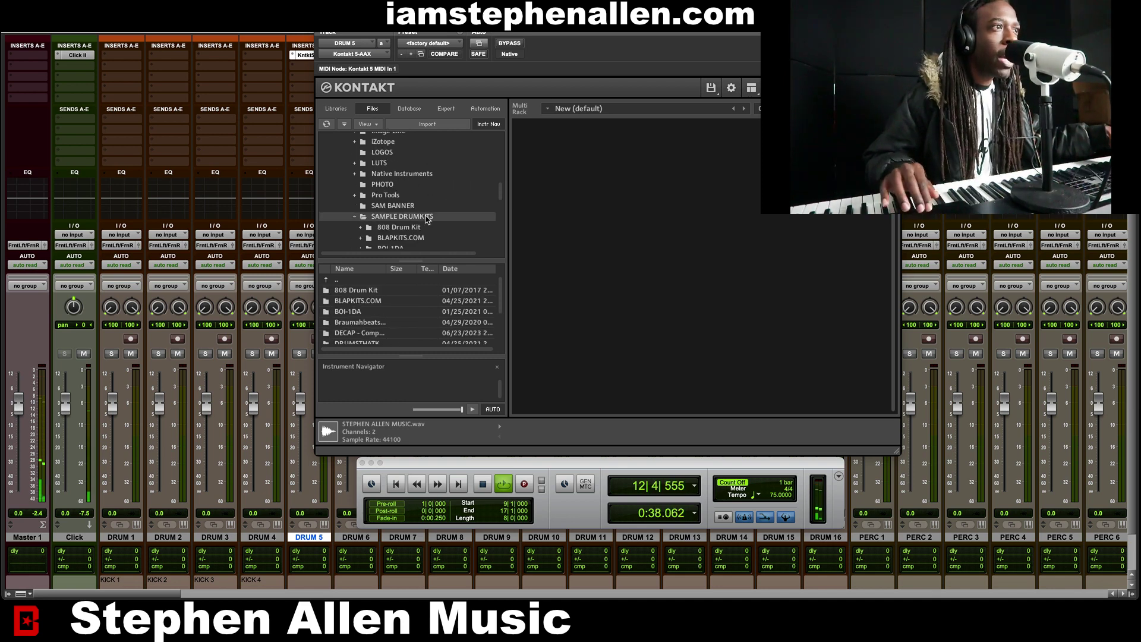
pyautogui.scroll(-2, 427, 219)
pyautogui.scroll(-1, 427, 220)
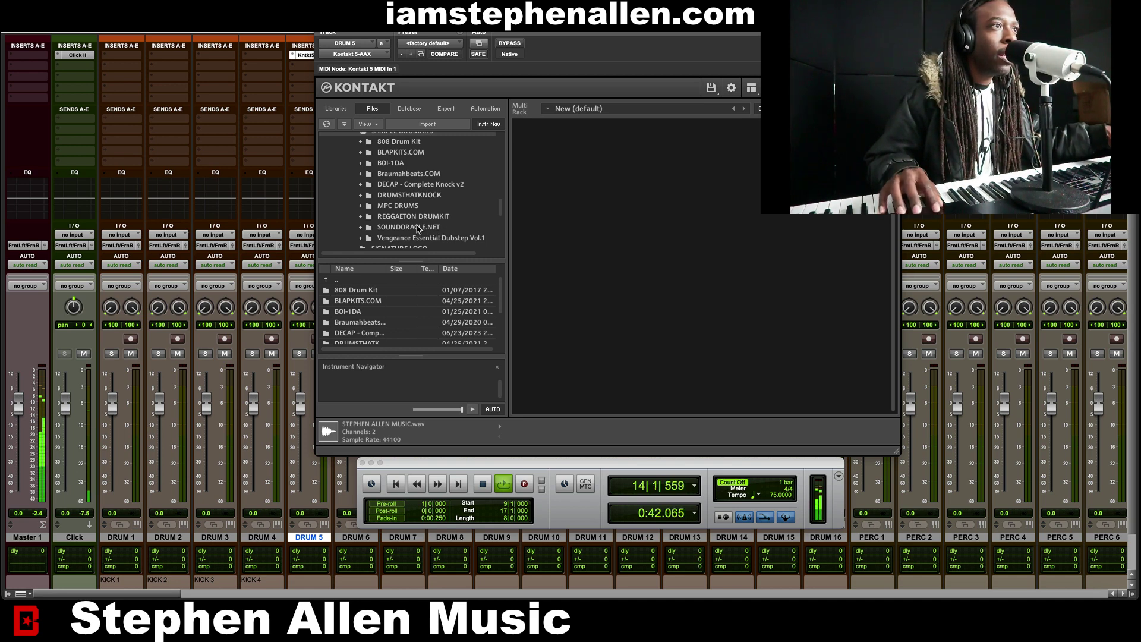
pyautogui.doubleClick(418, 227)
# Expand the No Games kit and its nested folder of the same name, and open the Claps folder
pyautogui.scroll(-5, 418, 229)
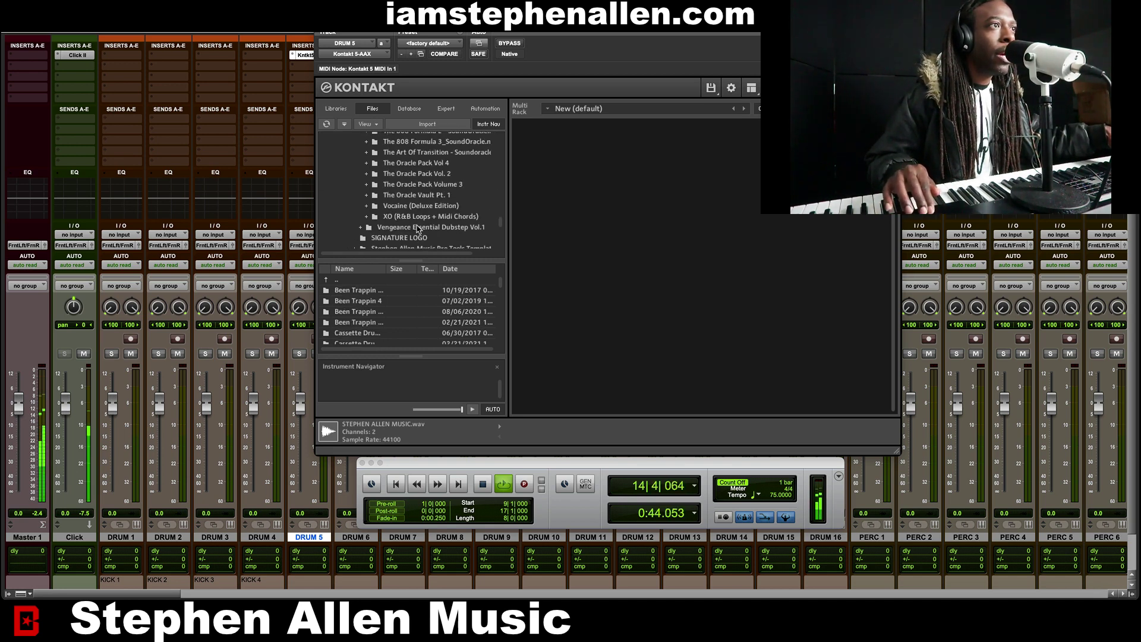
pyautogui.scroll(2, 417, 229)
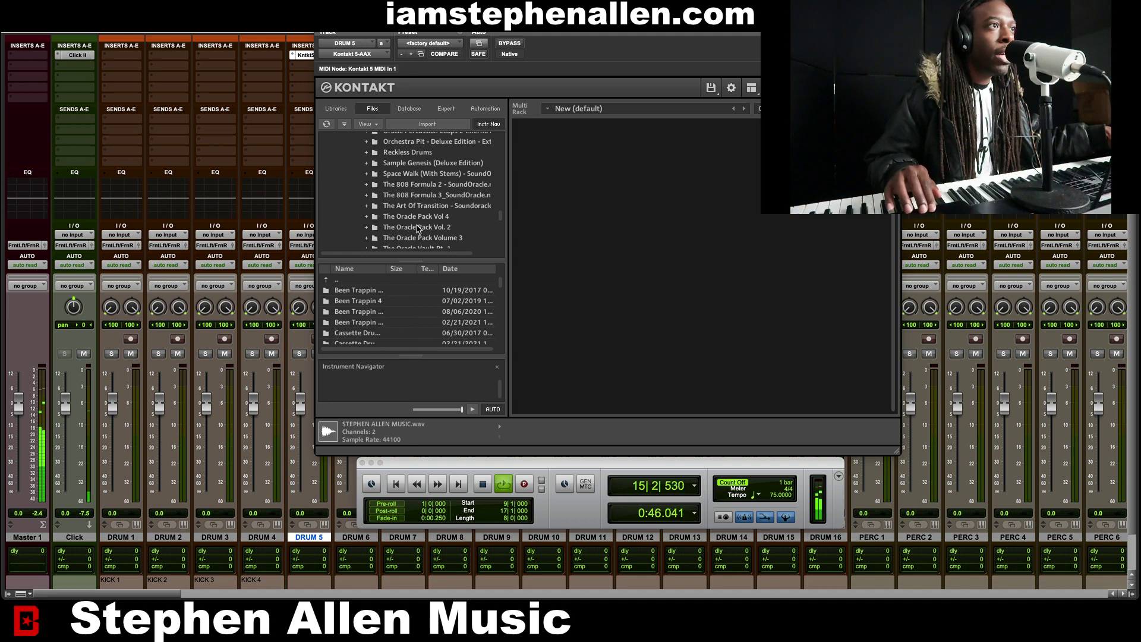
pyautogui.scroll(3, 418, 229)
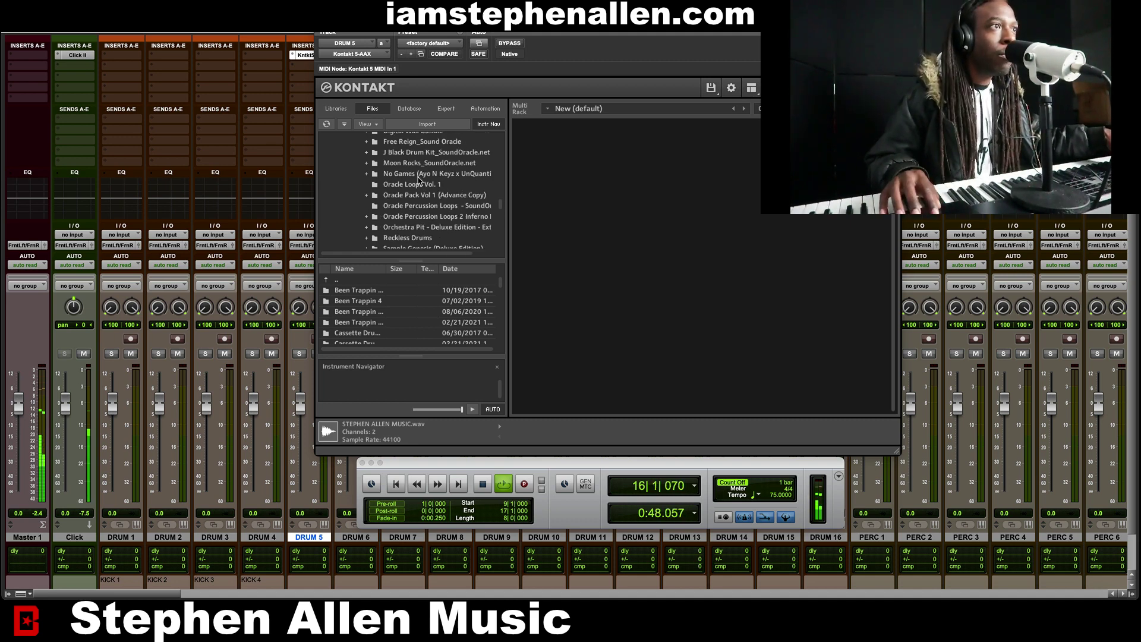
pyautogui.doubleClick(418, 174)
pyautogui.doubleClick(413, 184)
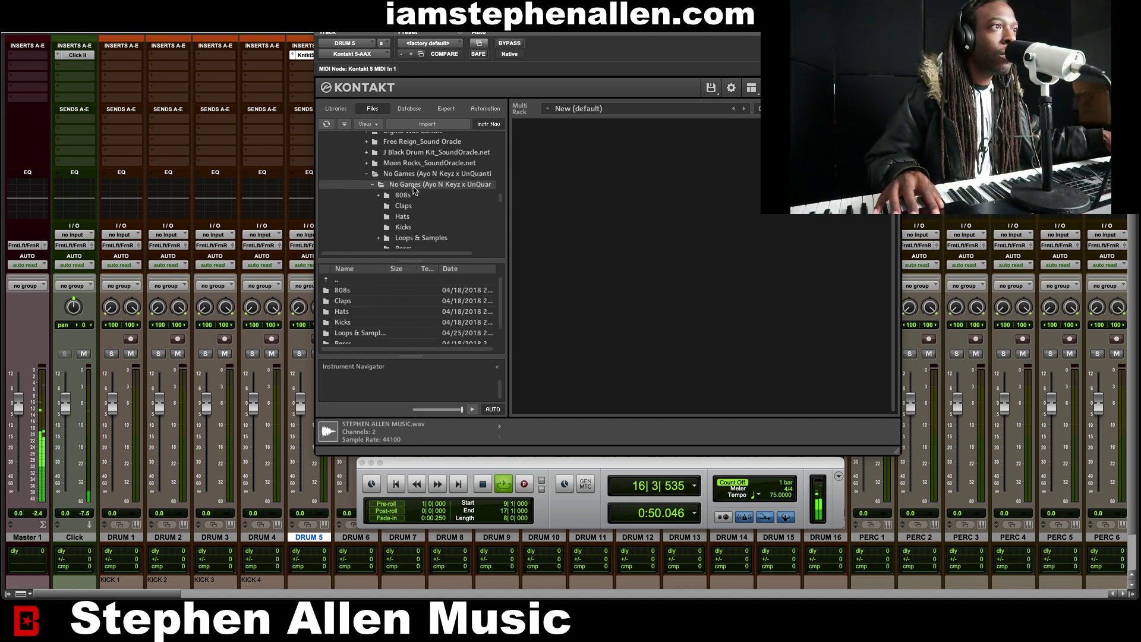
pyautogui.click(411, 206)
# Audition the clap samples in the Claps folder, from Clap_Carbon Fiber.wav through Clap_Snared Face.wav, against the looping chorus
pyautogui.click(364, 291)
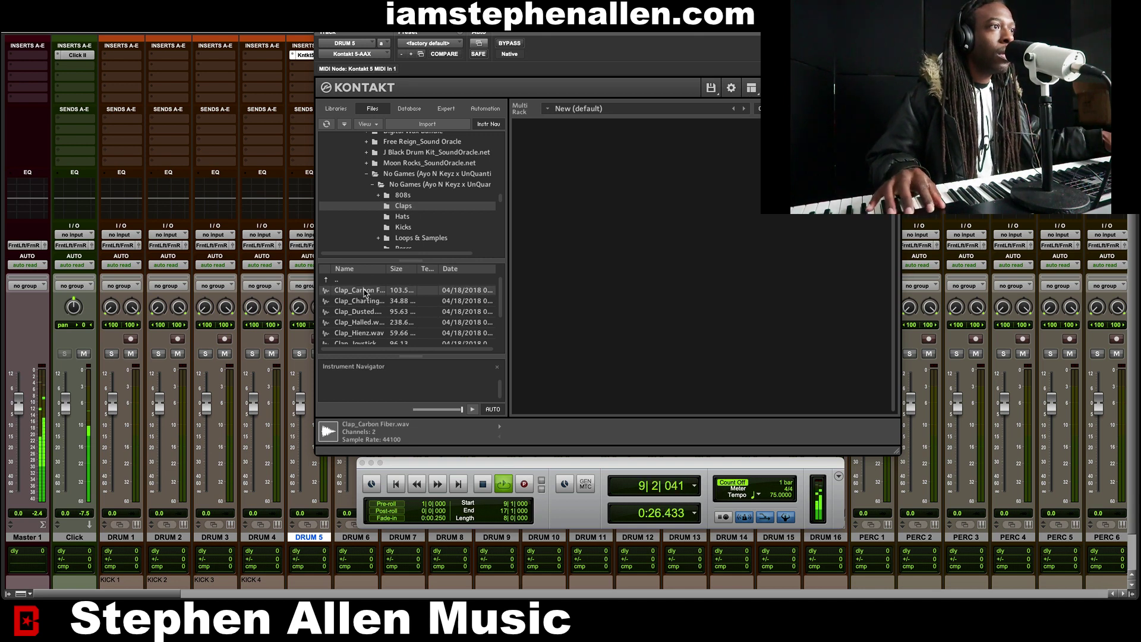
pyautogui.press('Down')
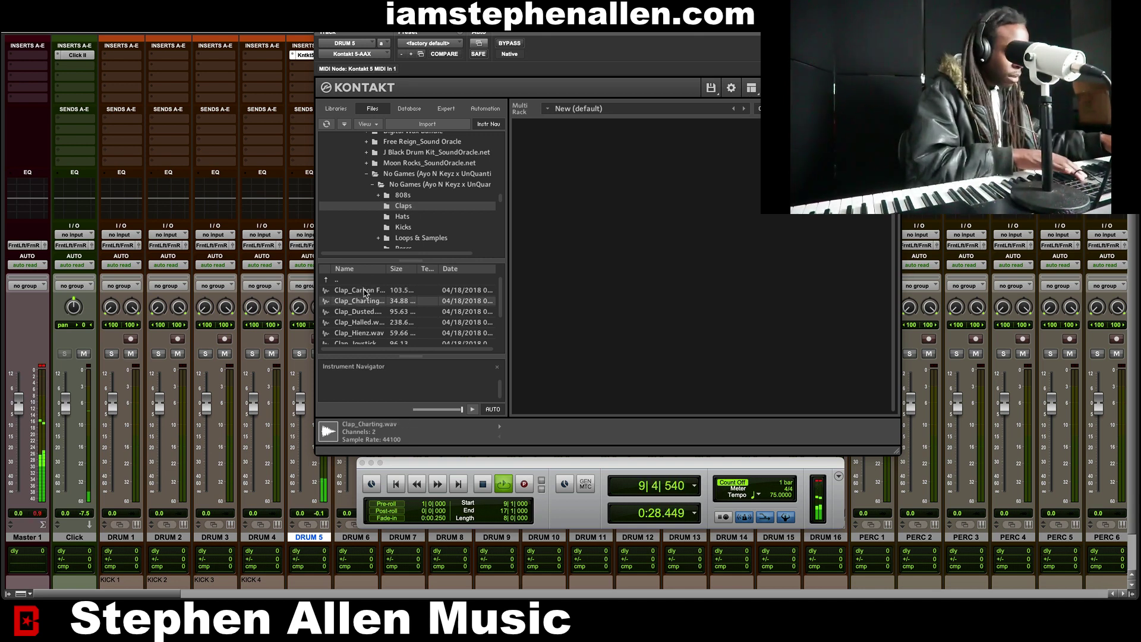
pyautogui.press('Down')
pyautogui.press('Down')
pyautogui.press('Down')
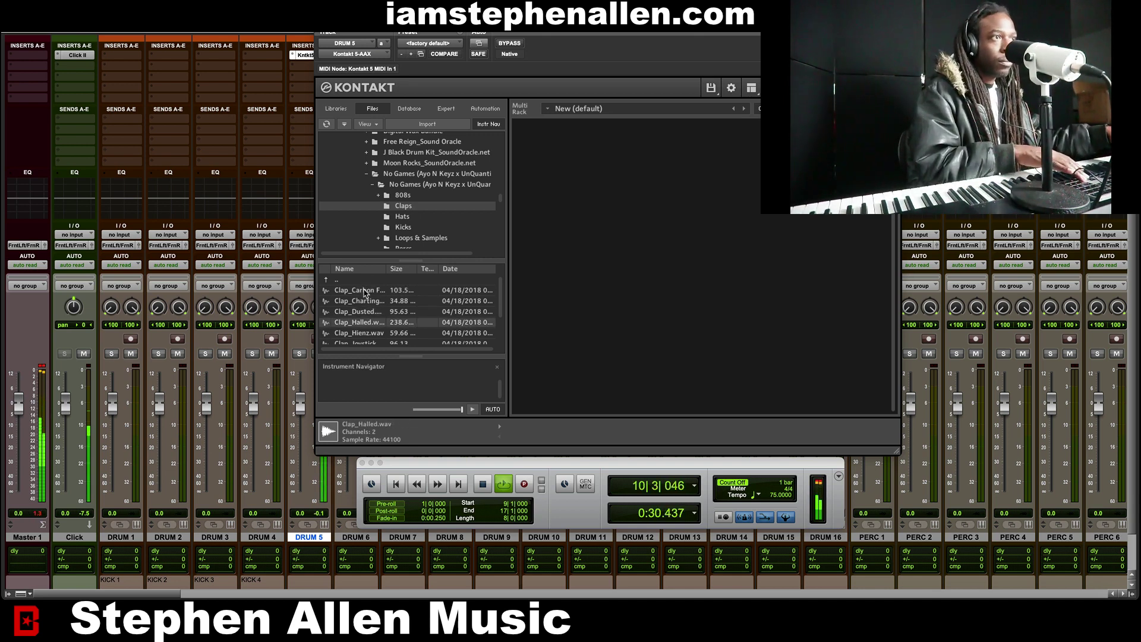
pyautogui.scroll(-3, 364, 293)
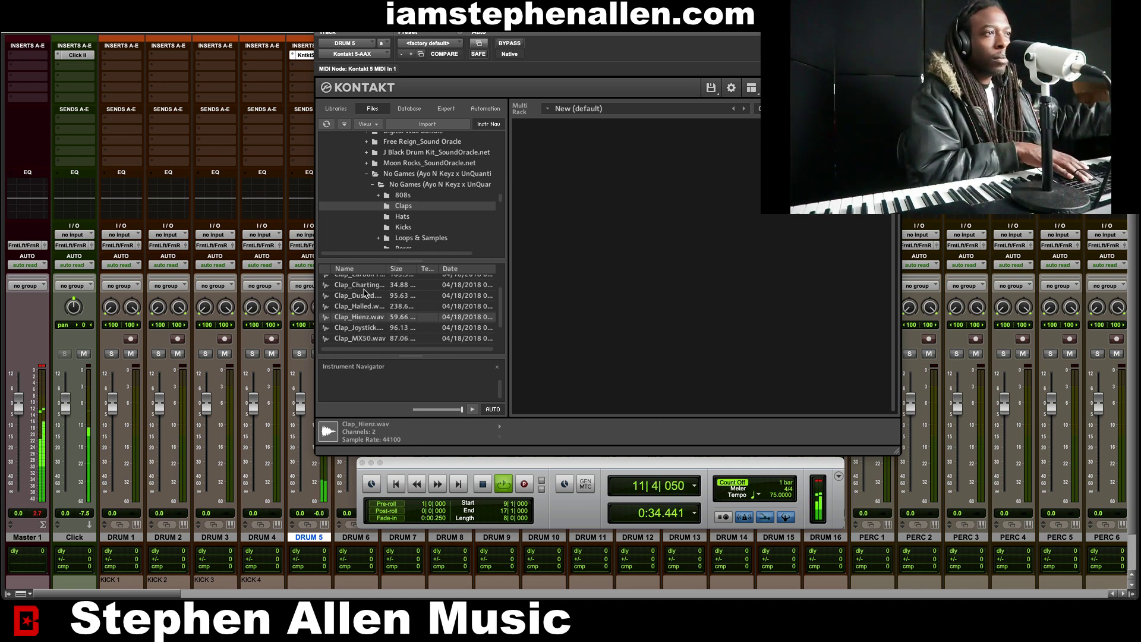
pyautogui.press('Up')
pyautogui.press('Up')
pyautogui.press('Down')
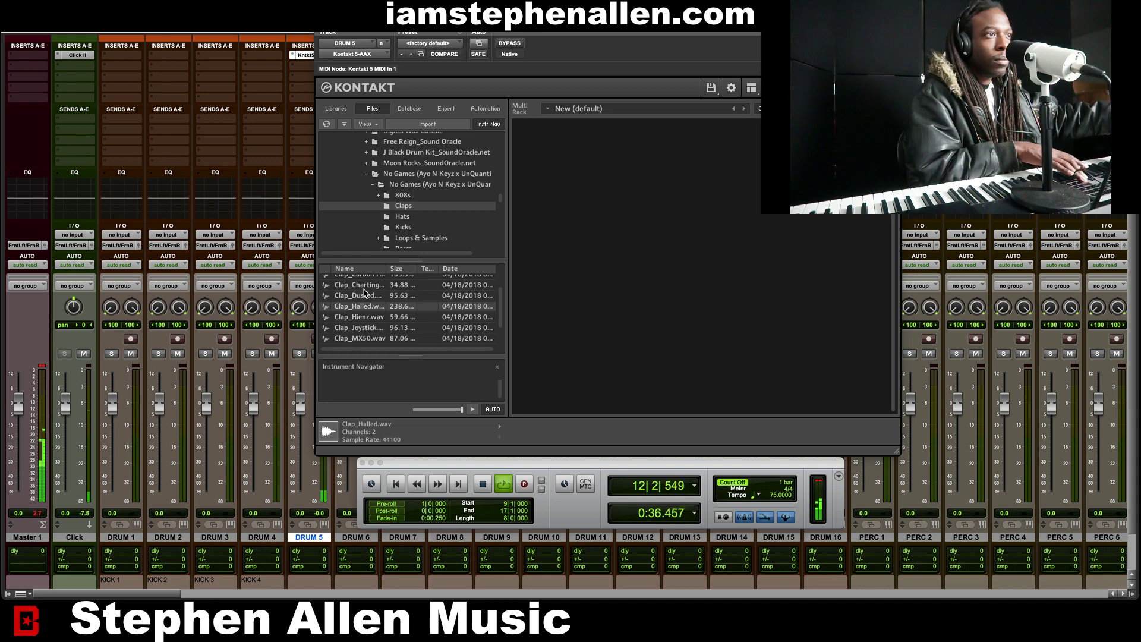
pyautogui.press('Down')
pyautogui.press('Down')
pyautogui.press('Down')
pyautogui.press('Down')
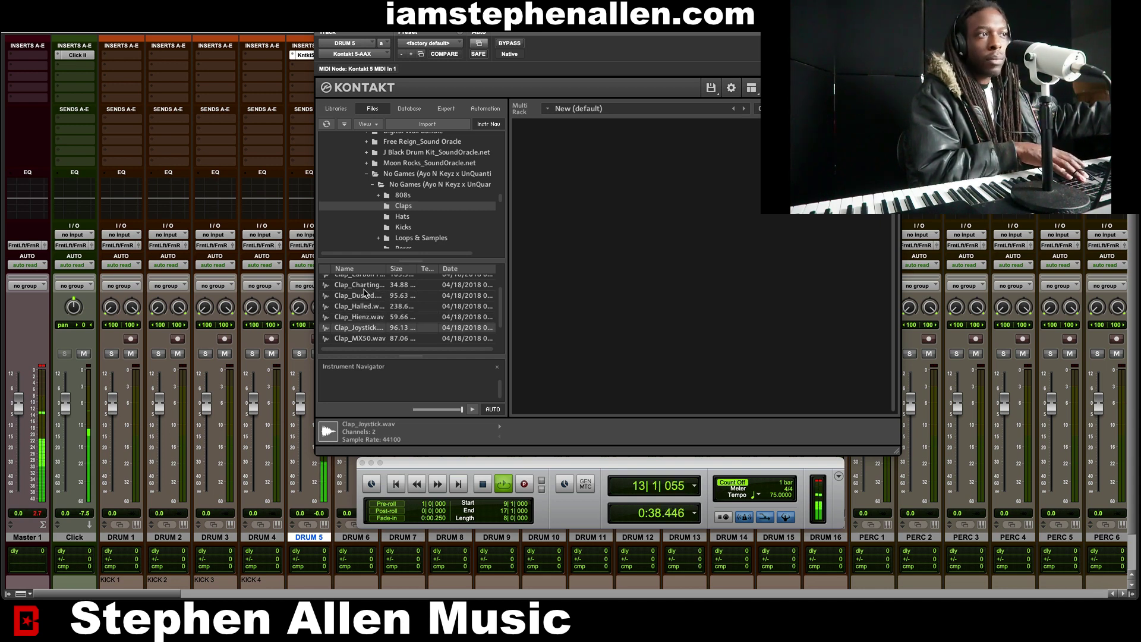
pyautogui.press('Down')
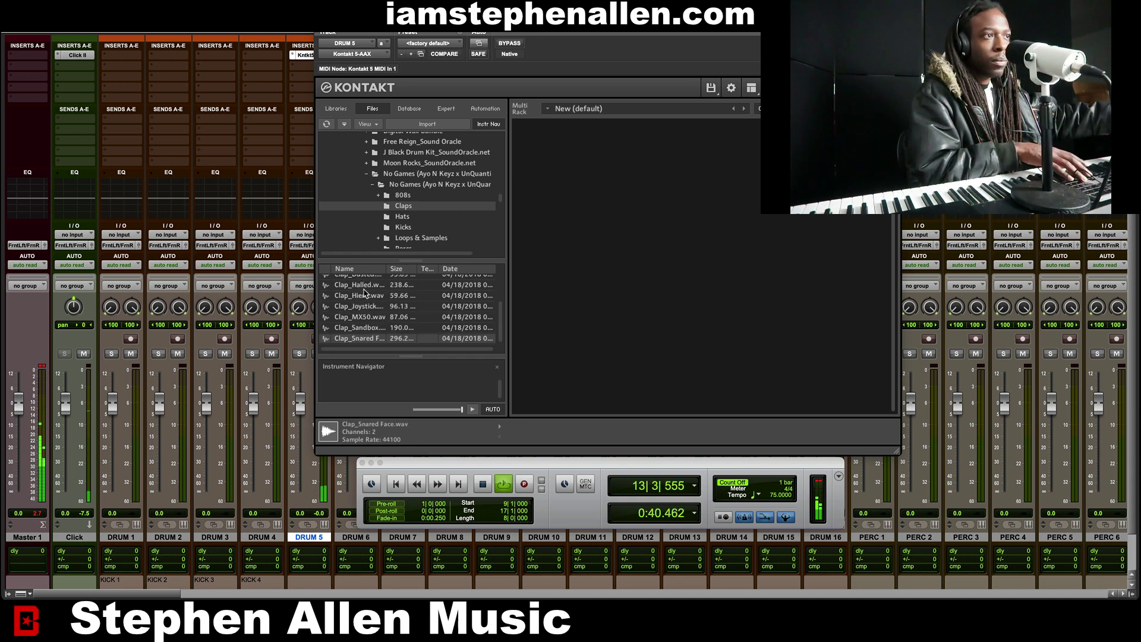
pyautogui.press('Up')
pyautogui.press('Up')
pyautogui.press('Up')
pyautogui.press('Up')
pyautogui.press('Up')
pyautogui.press('Up')
pyautogui.press('Up')
pyautogui.press('Up')
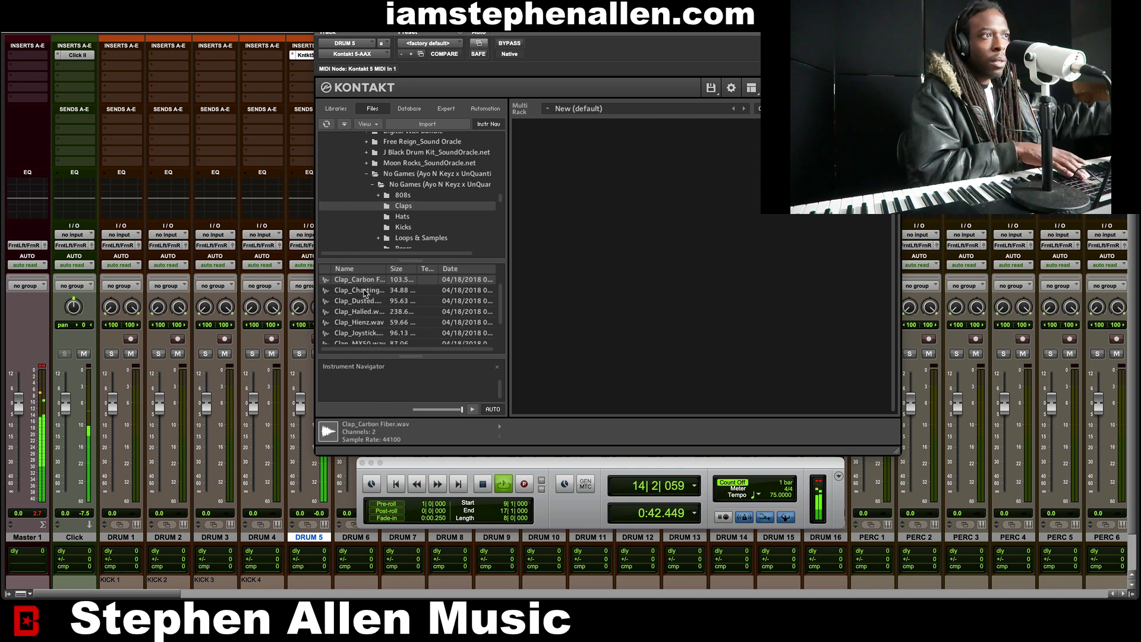
pyautogui.press('Up')
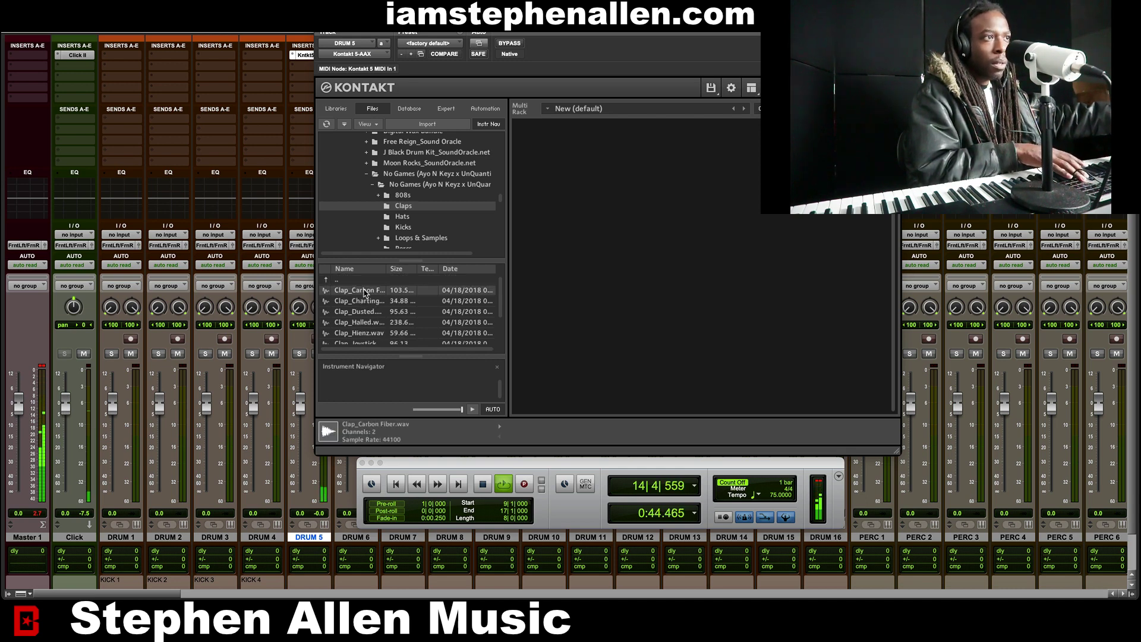
pyautogui.press('Down')
pyautogui.press('Down')
pyautogui.press('Down')
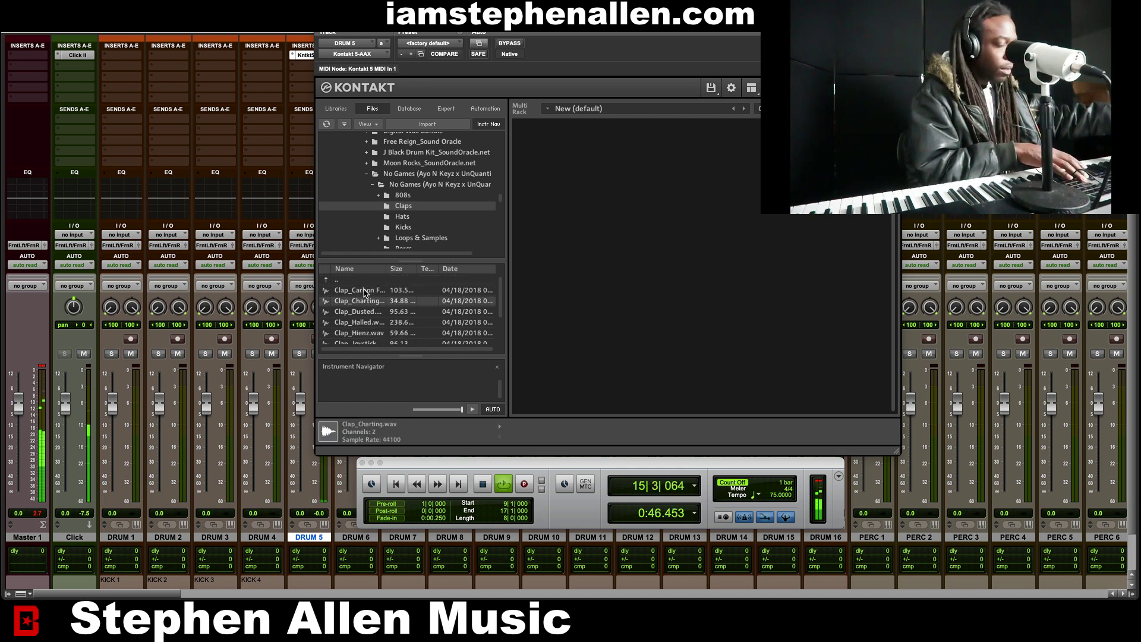
pyautogui.press('Down')
pyautogui.press('Down')
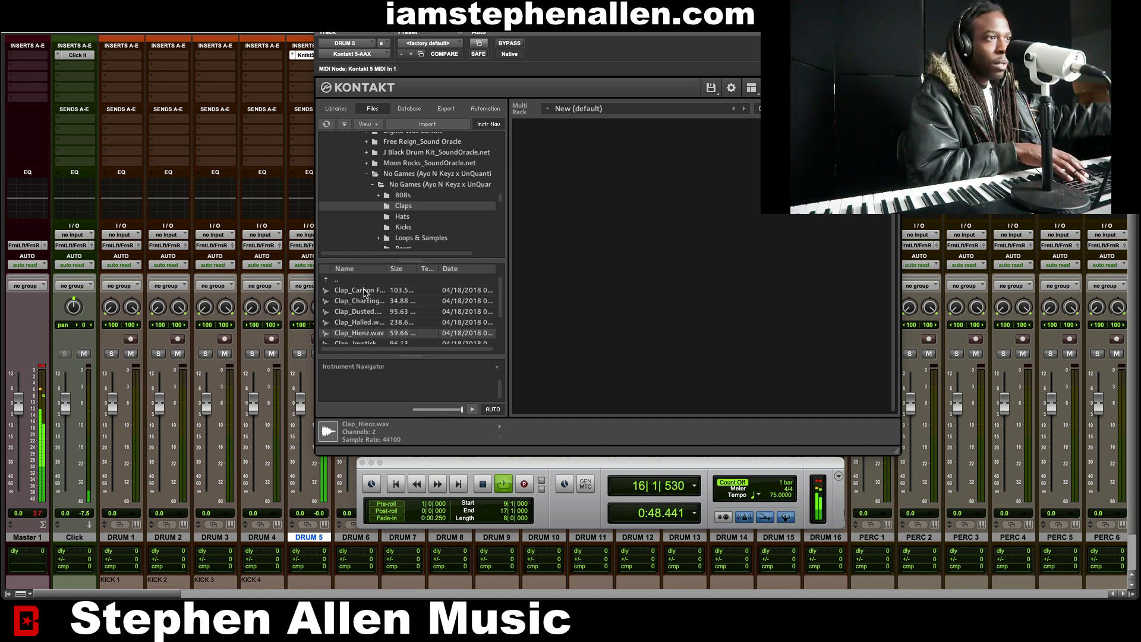
pyautogui.press('Up')
pyautogui.press('Up')
pyautogui.press('Up')
pyautogui.press('Up')
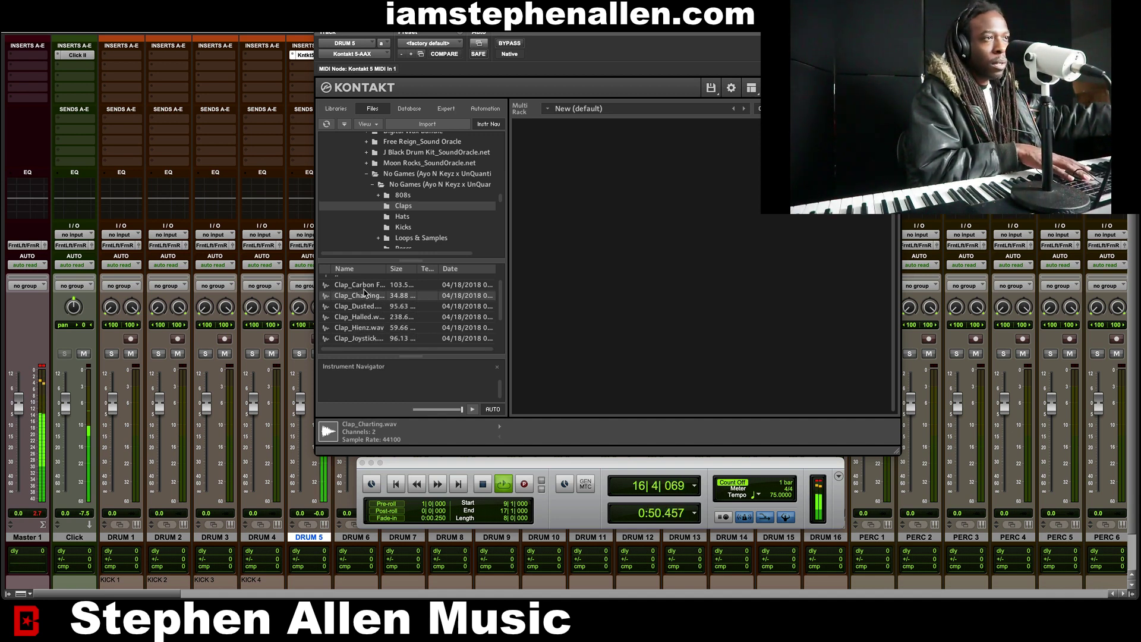
pyautogui.press('Up')
pyautogui.press('Down')
pyautogui.press('Down')
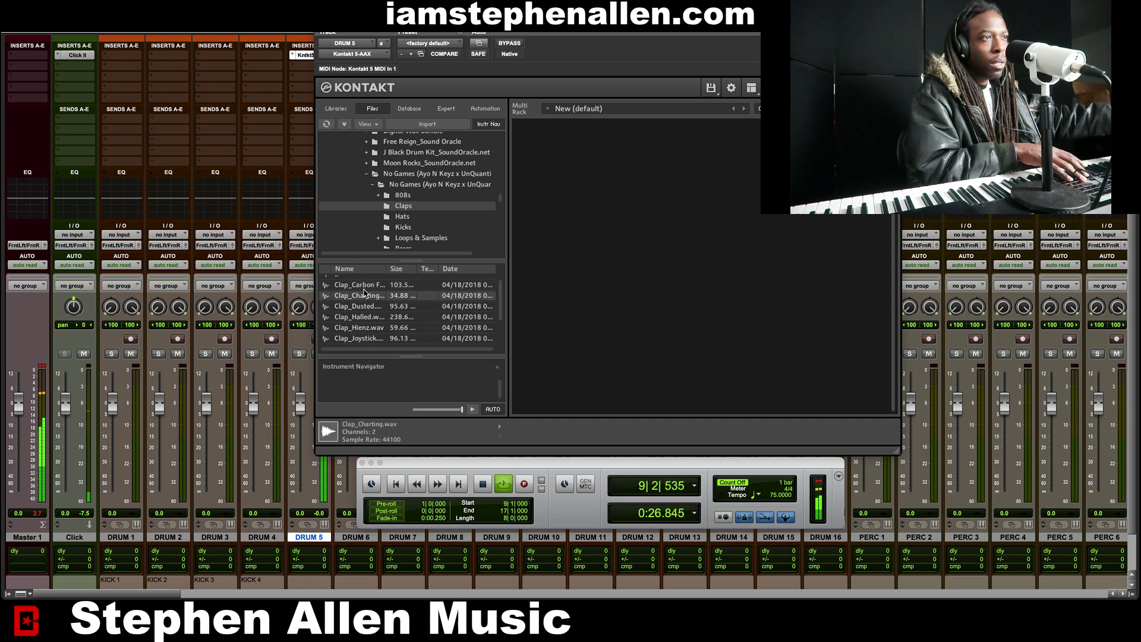
pyautogui.press('Down')
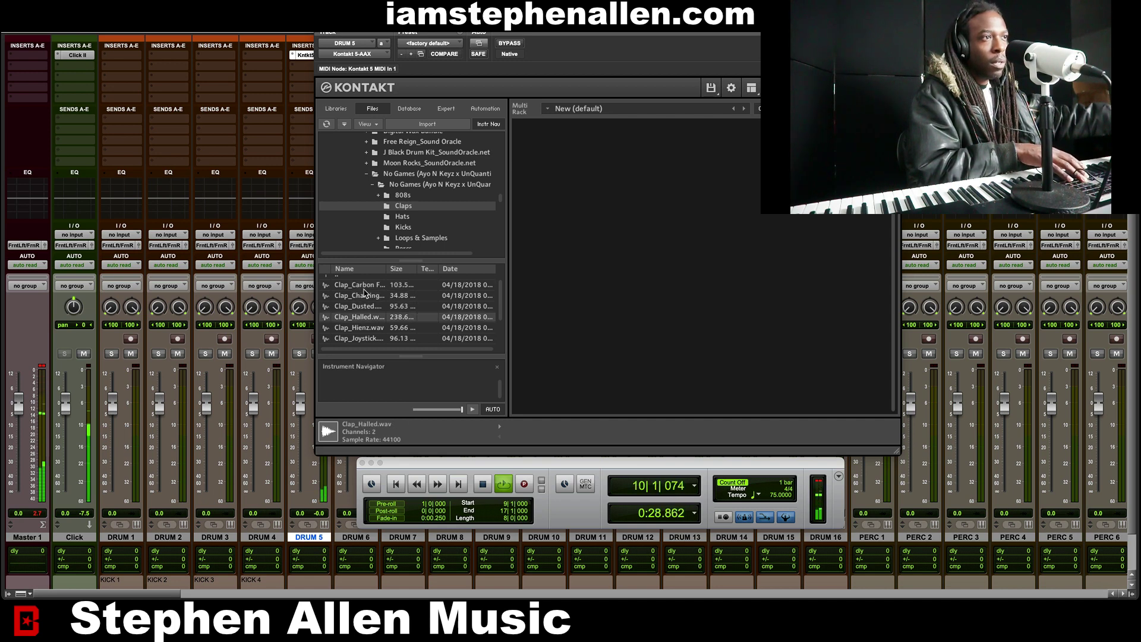
pyautogui.press('Down')
pyautogui.press('Down')
pyautogui.press('Down')
pyautogui.press('Down')
pyautogui.press('Down')
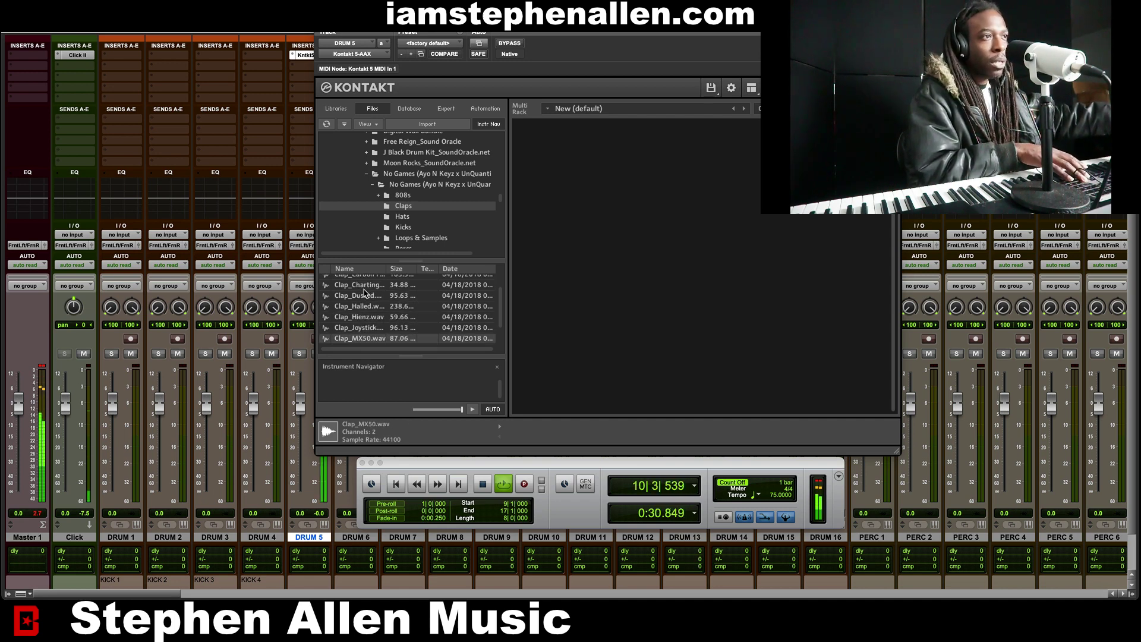
pyautogui.press('Up')
pyautogui.press('Up')
pyautogui.press('Up')
pyautogui.press('Up')
pyautogui.press('Up')
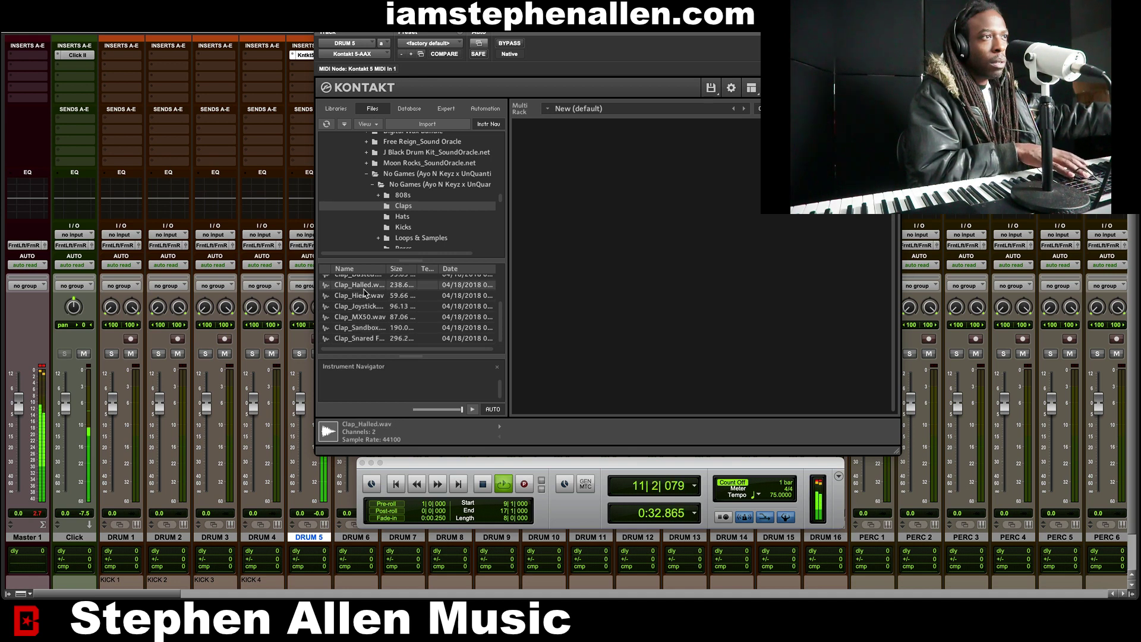
pyautogui.press('Down')
pyautogui.press('Down')
pyautogui.press('Down')
pyautogui.press('Down')
pyautogui.press('Down')
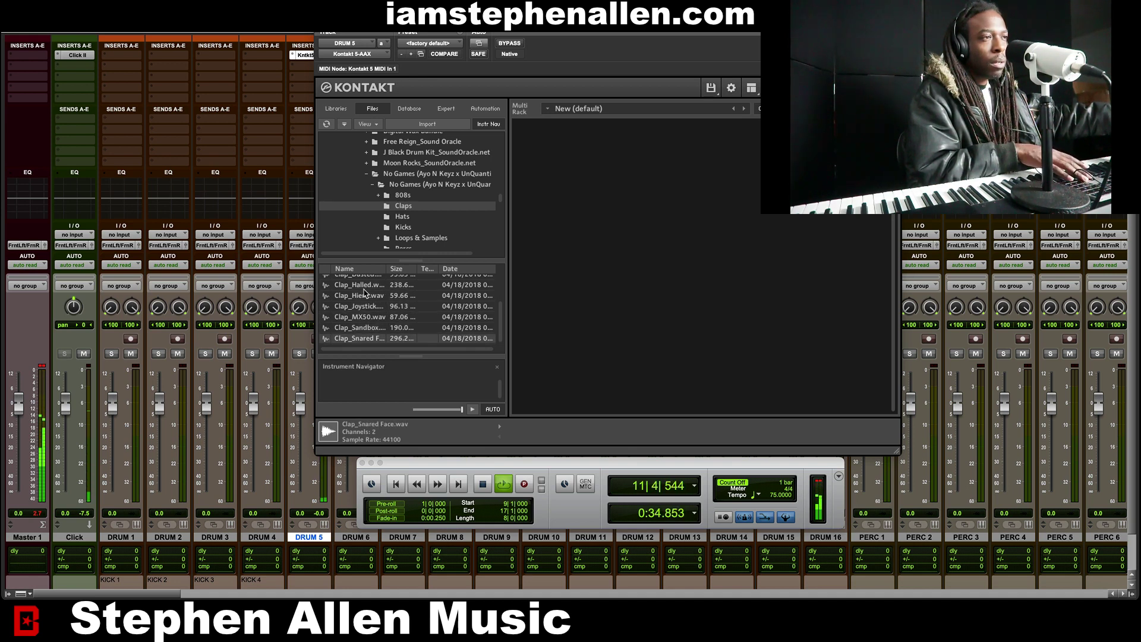
pyautogui.press('Up')
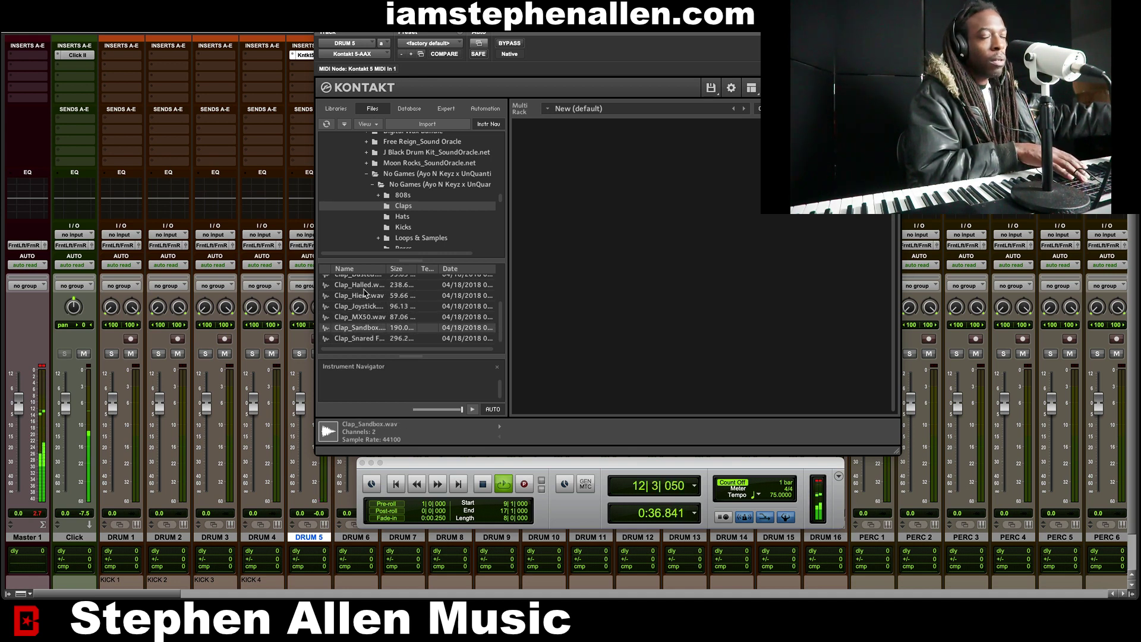
pyautogui.press('Down')
pyautogui.press('Up')
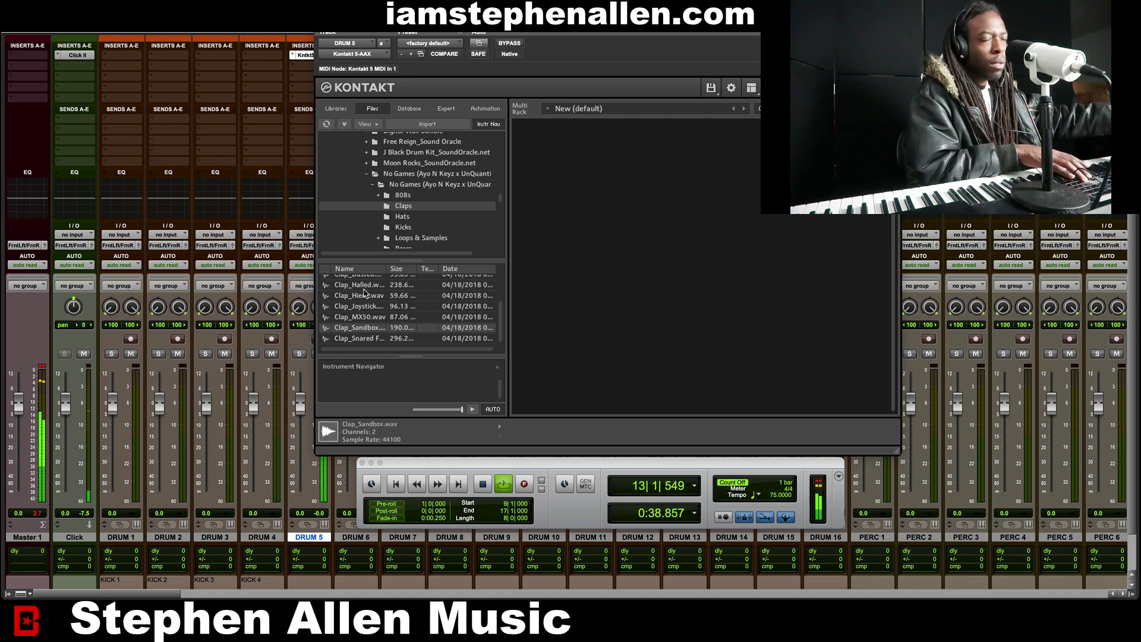
pyautogui.press('Down')
pyautogui.press('Up')
pyautogui.press('Up')
pyautogui.press('Up')
pyautogui.press('Up')
pyautogui.press('Up')
pyautogui.press('Up')
pyautogui.press('Up')
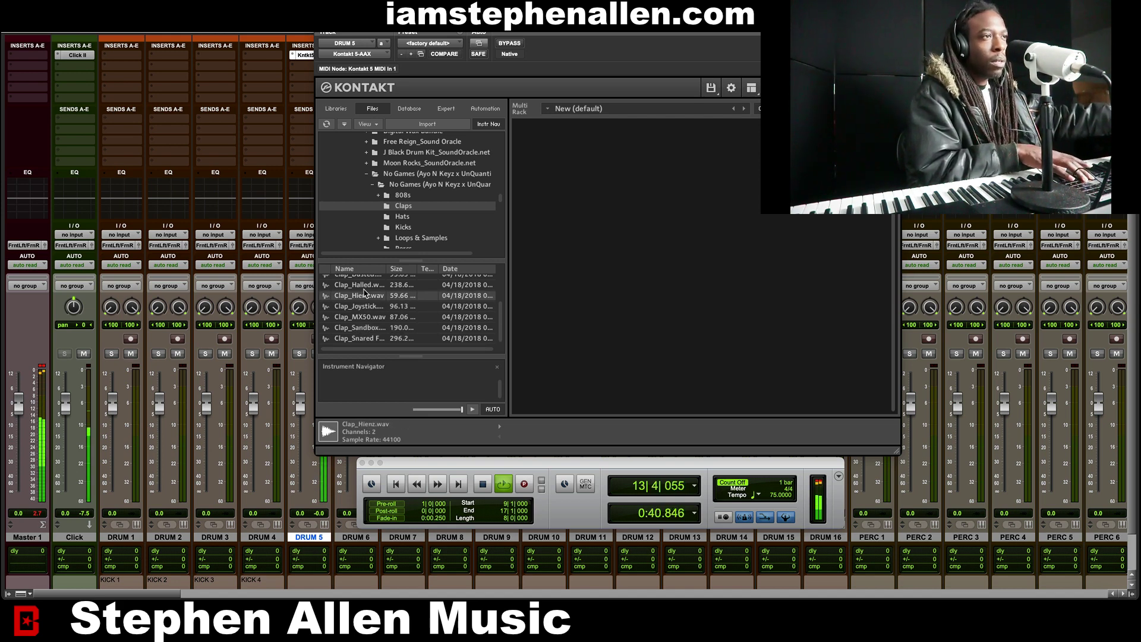
# Load Clap_Dusted.wav into Kontakt, move the plug-in window clear of the DRUM 5 channel strip and record-enable that track
pyautogui.press('Down')
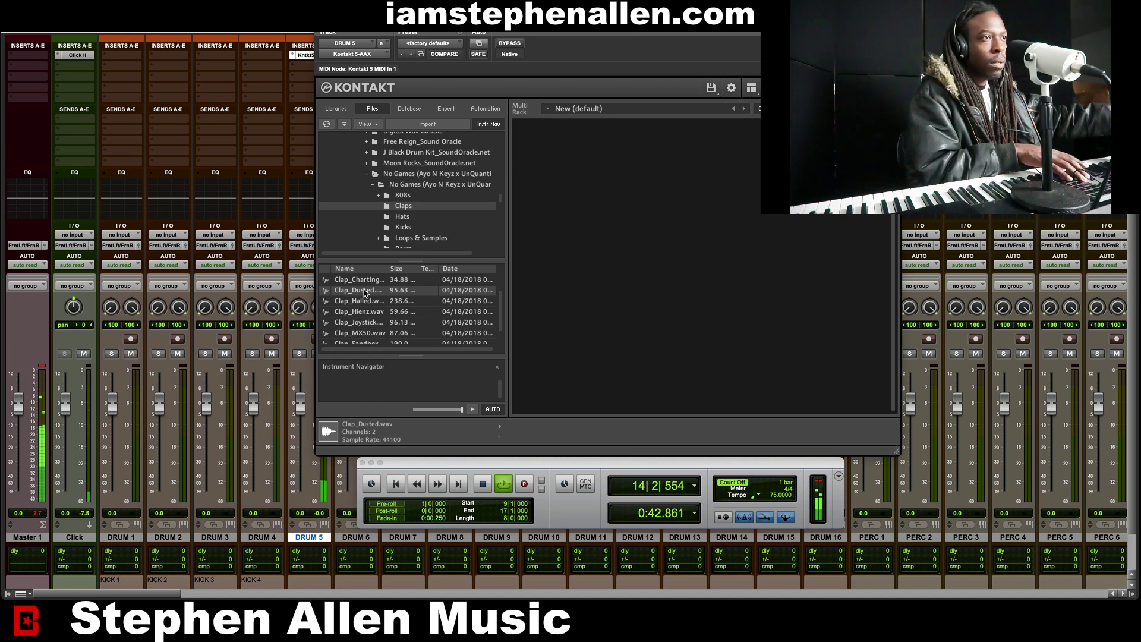
pyautogui.doubleClick(365, 291)
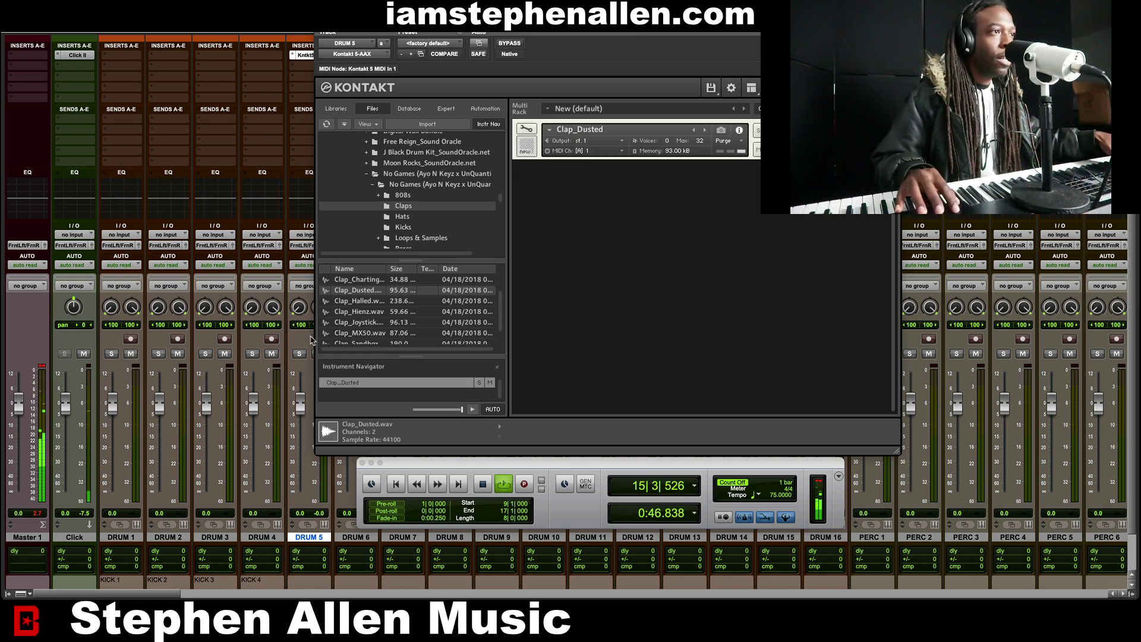
pyautogui.moveTo(416, 27); pyautogui.dragTo(546, 27)
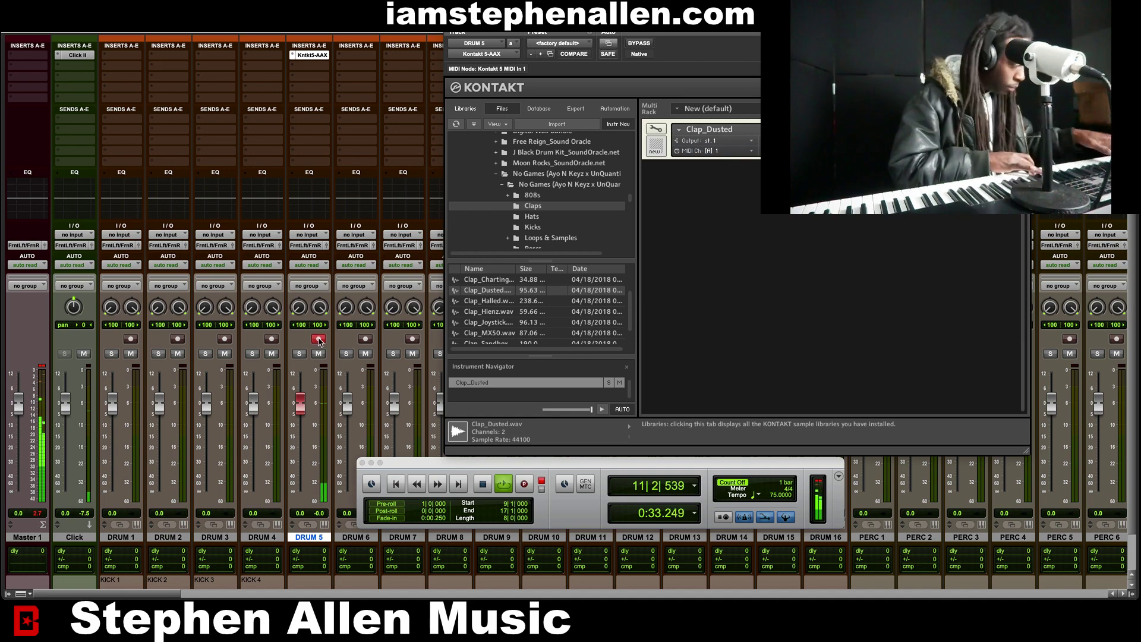
# Close Kontakt and record a clap pattern on DRUM 5 in the Edit window across the chorus, bars 9 to 17, then play it back
pyautogui.press('super+equal')
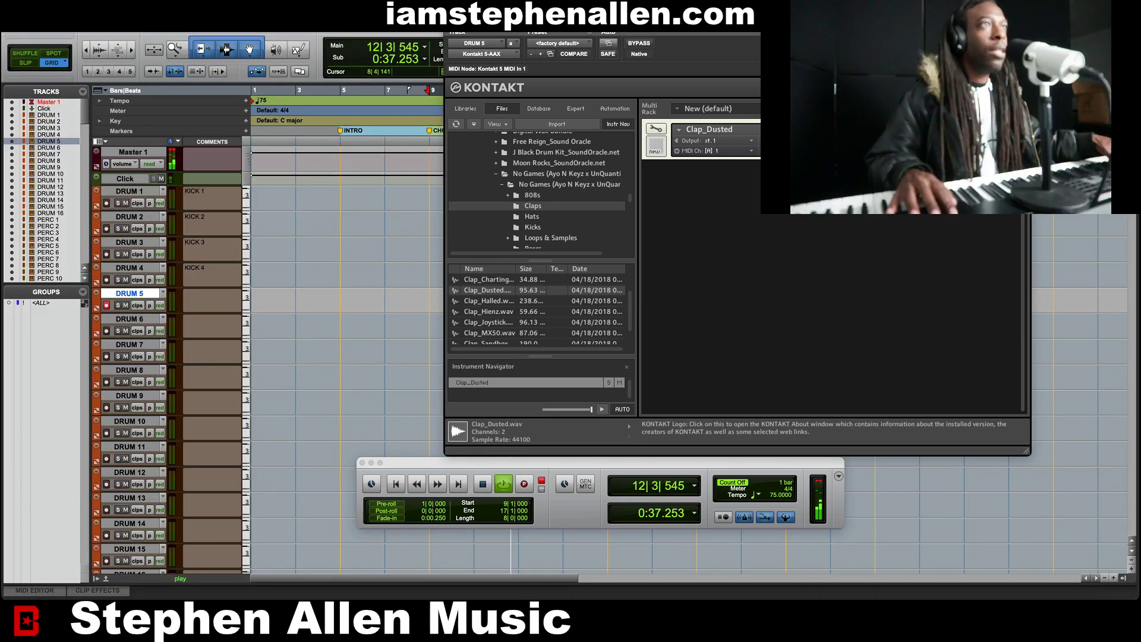
pyautogui.press('super+w')
pyautogui.press('space')
pyautogui.scroll(-4, 521, 279)
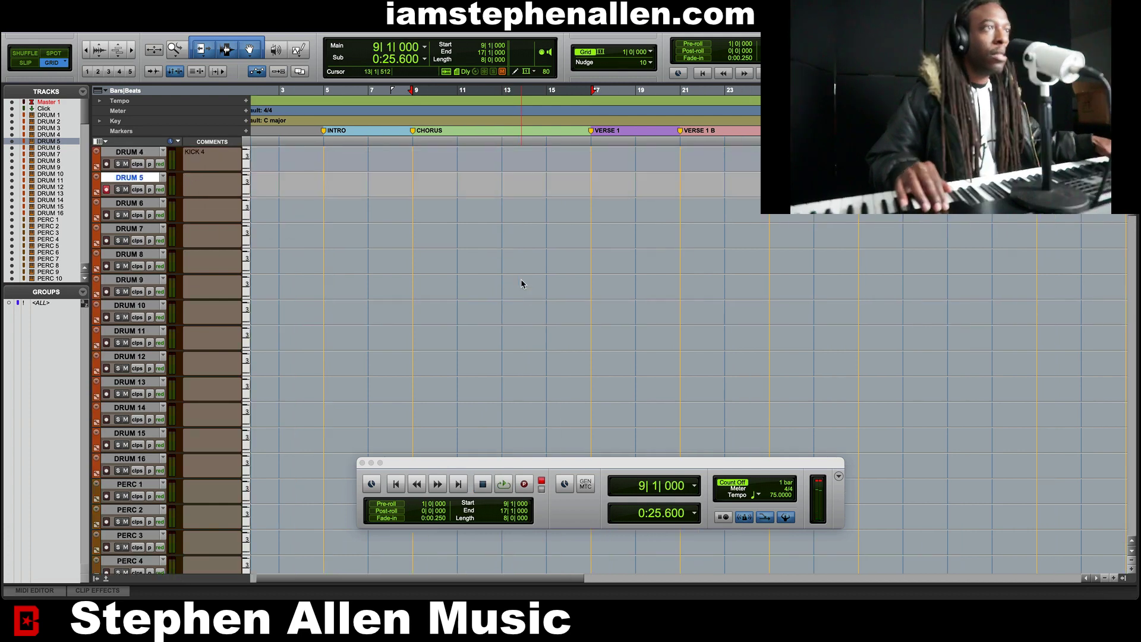
pyautogui.scroll(4, 521, 284)
pyautogui.click(525, 484)
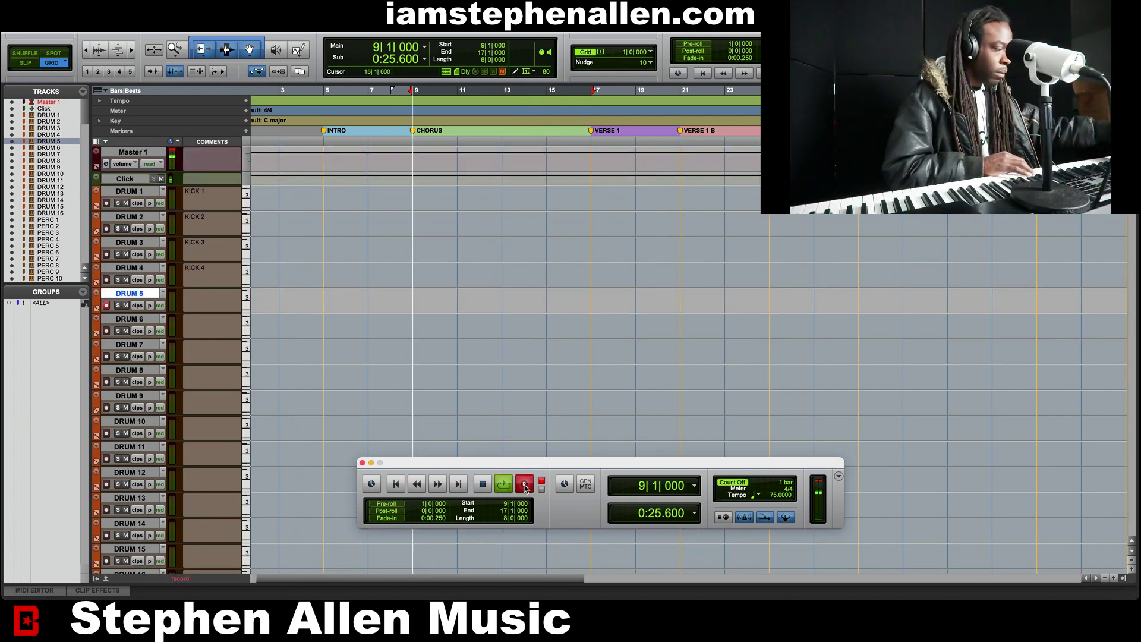
pyautogui.press('space')
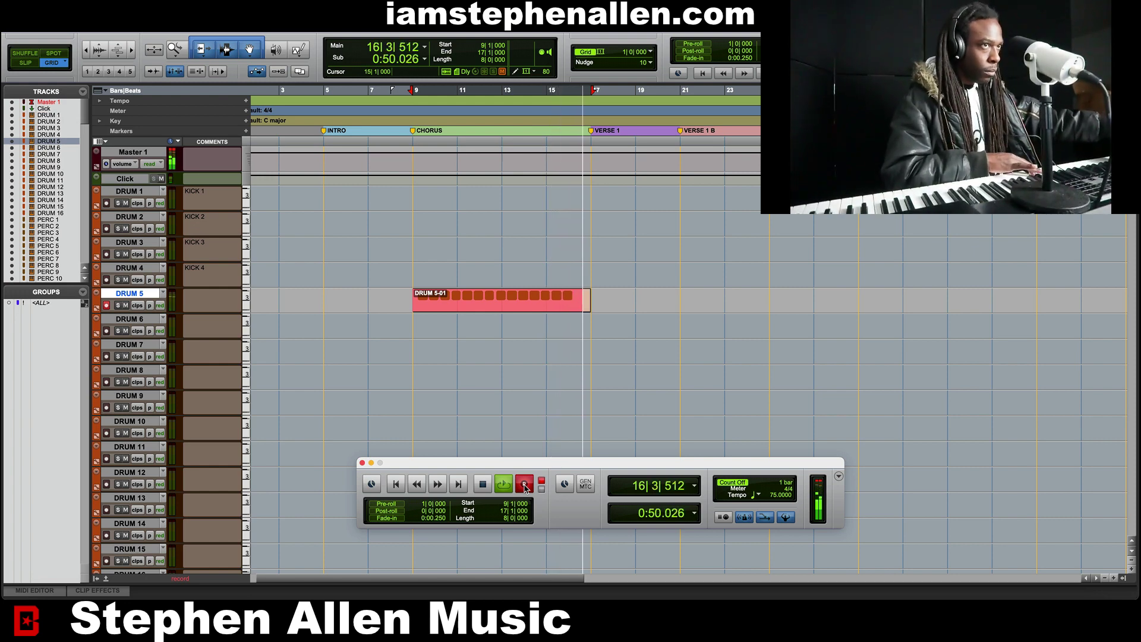
pyautogui.press('space')
pyautogui.press('space')
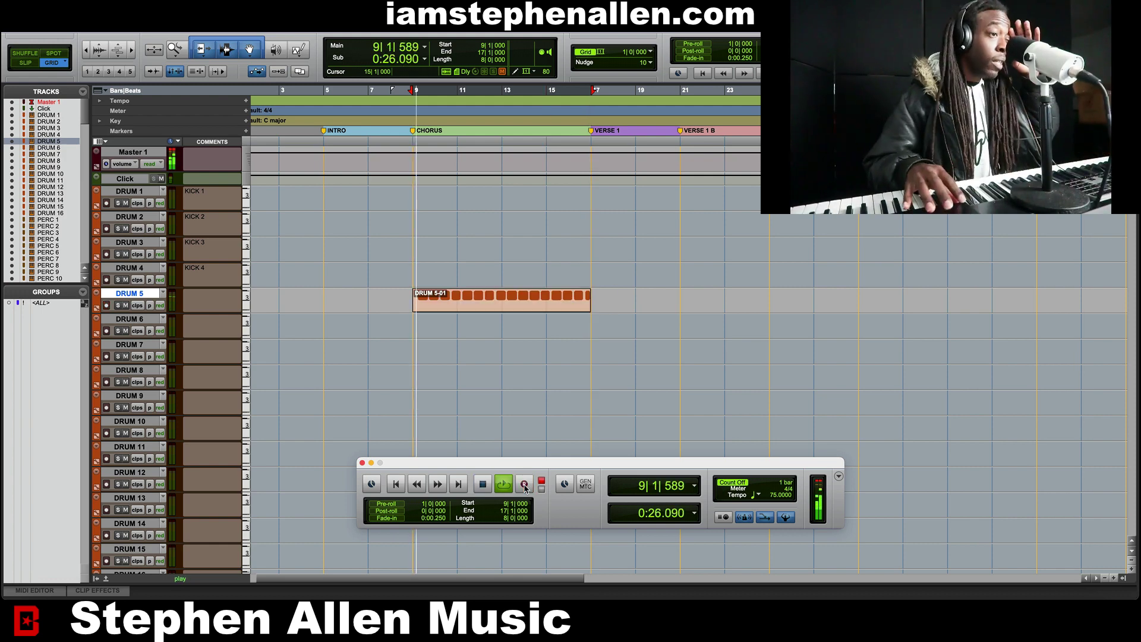
# Label the DRUM 5 track CLAP in its comments
pyautogui.click(204, 300)
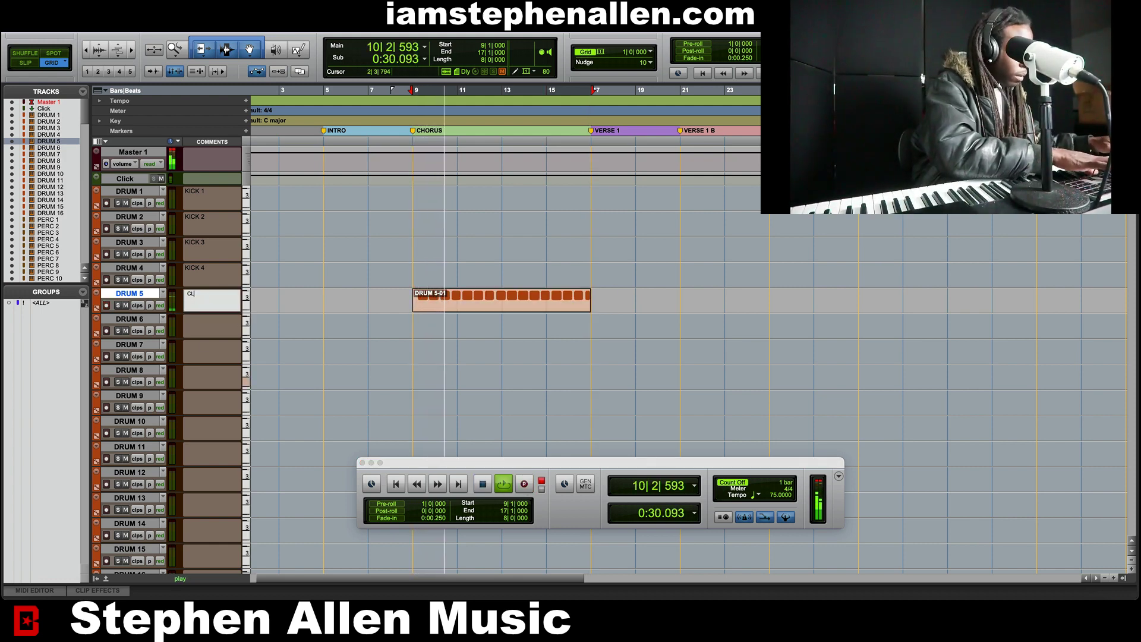
pyautogui.write('CLAP')
pyautogui.press('Return')
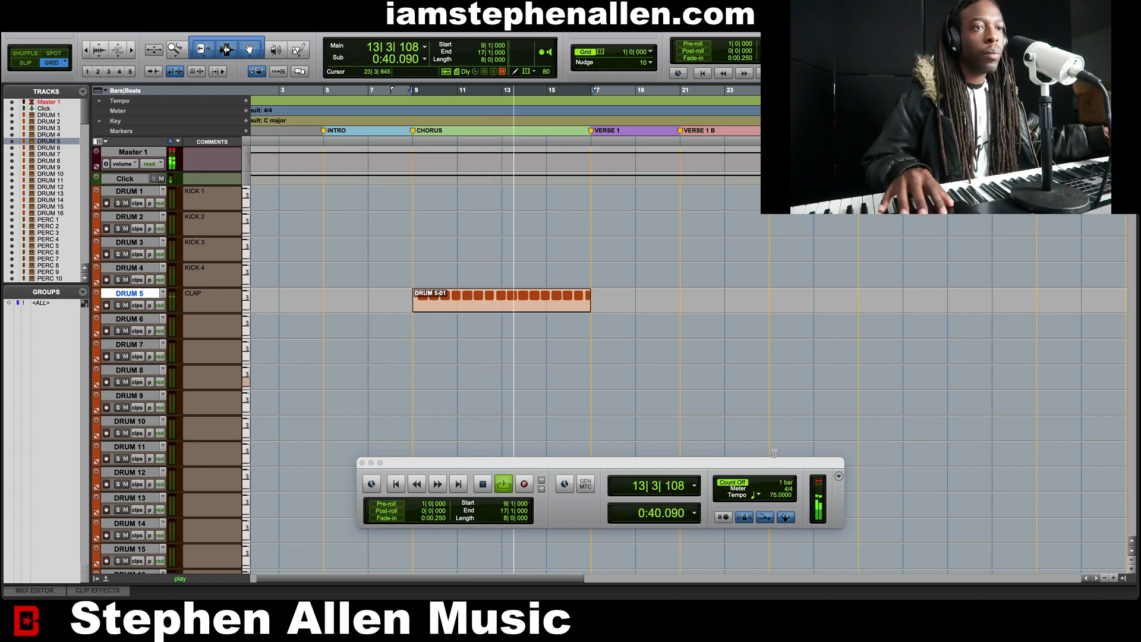
# Set the session tempo to 77 BPM
pyautogui.click(776, 495)
pyautogui.write('77')
pyautogui.press('Return')
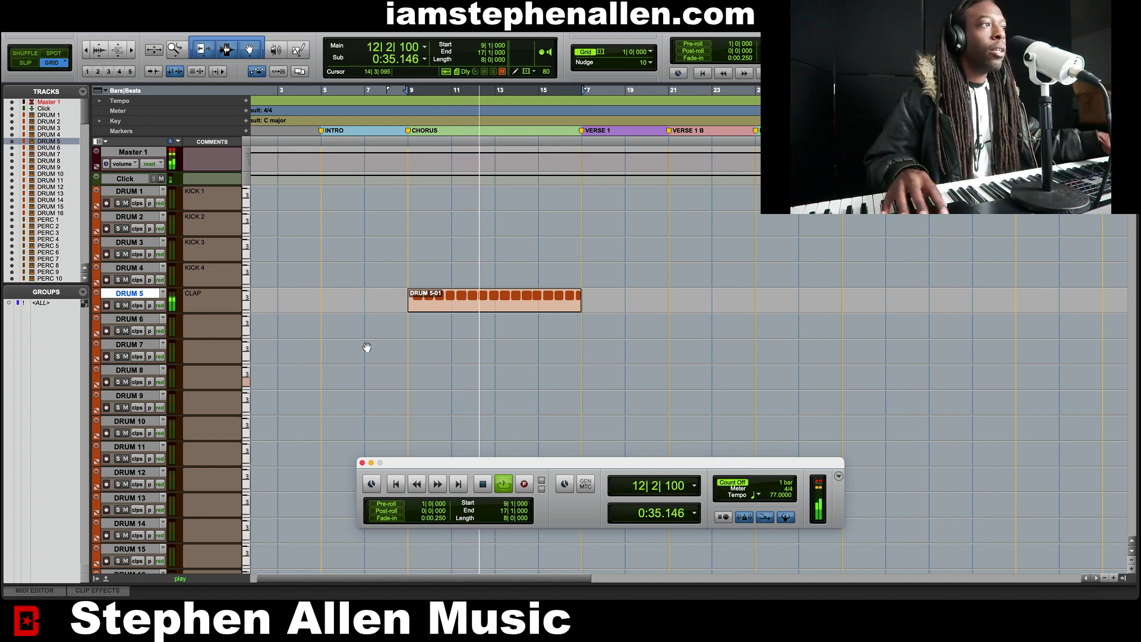
# Insert a stereo Kontakt 5-AAX instrument on the DRUM 1 track in the Mix window
pyautogui.click(122, 191)
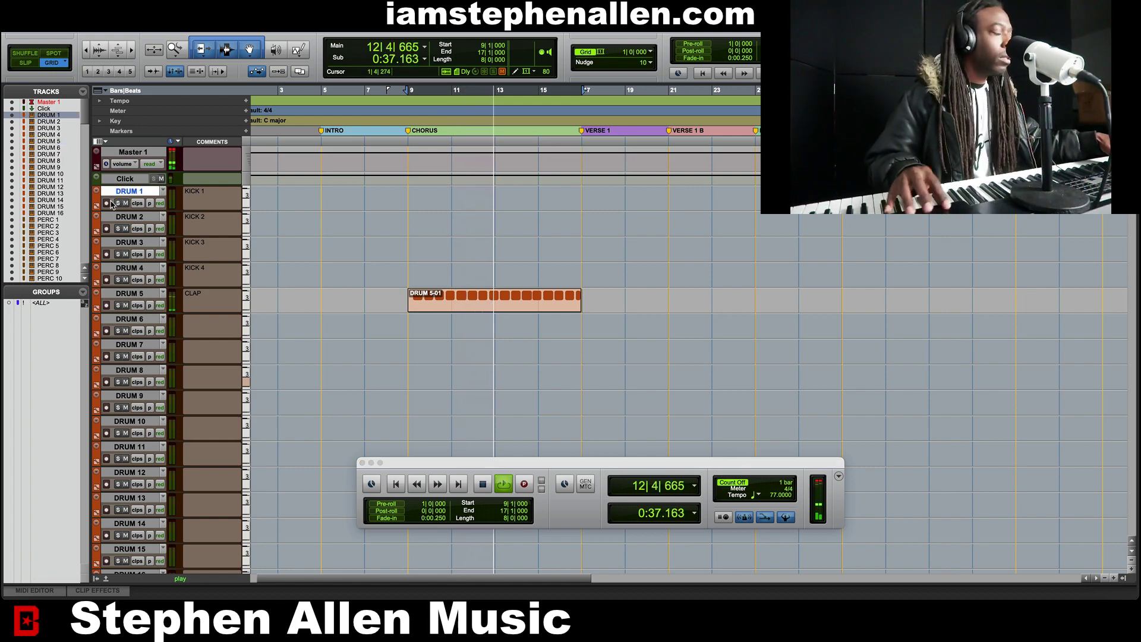
pyautogui.press('super+equal')
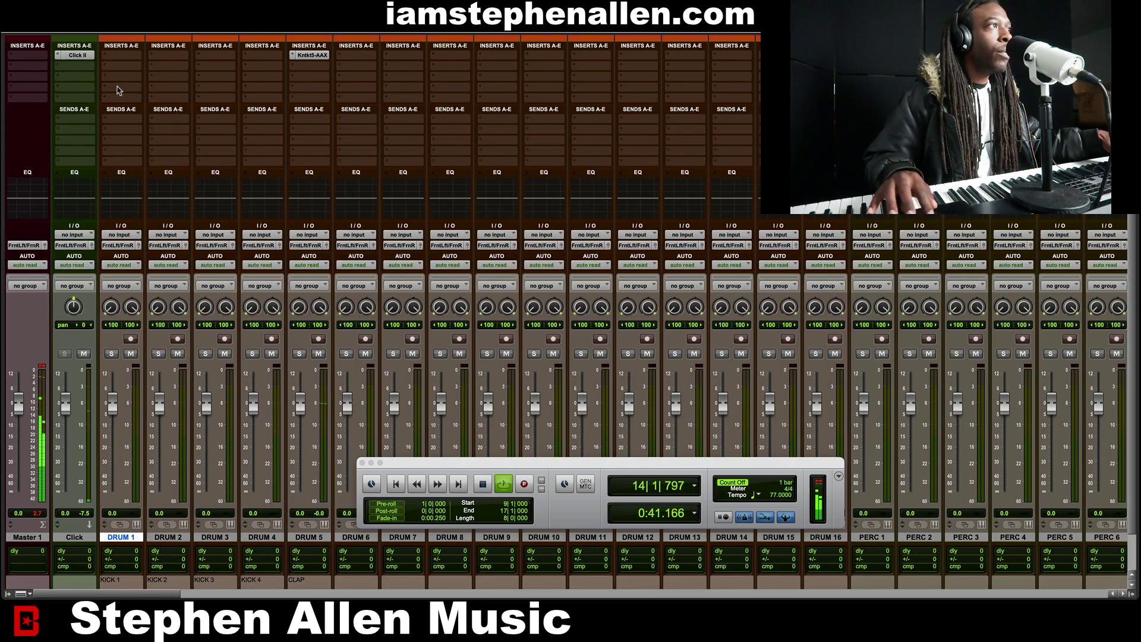
pyautogui.click(107, 58)
pyautogui.moveTo(148, 56)
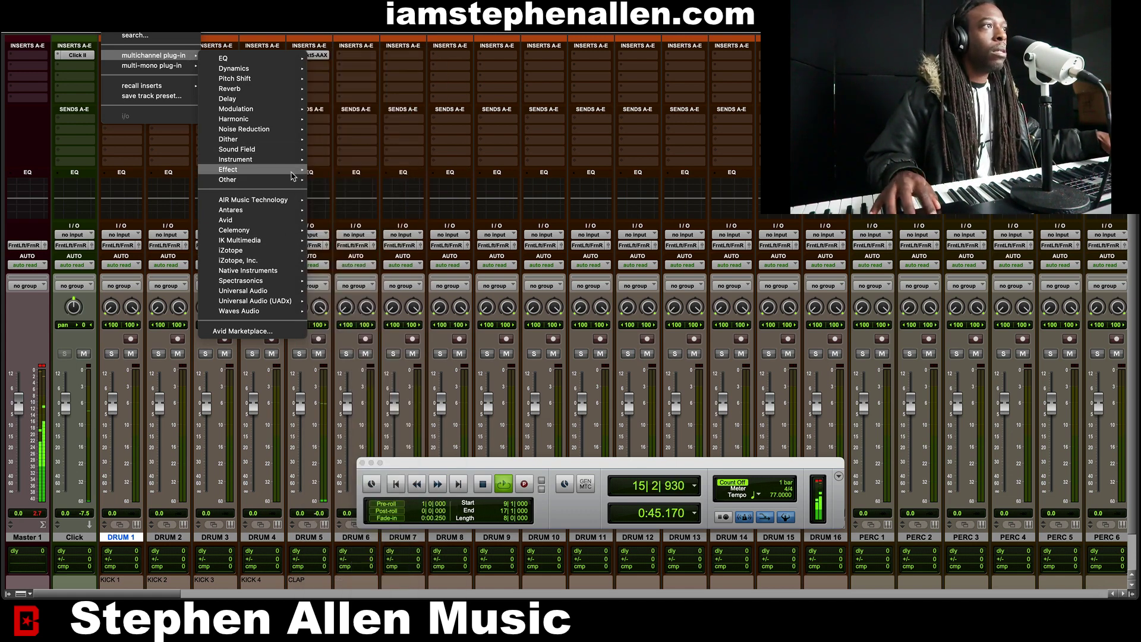
pyautogui.moveTo(287, 162)
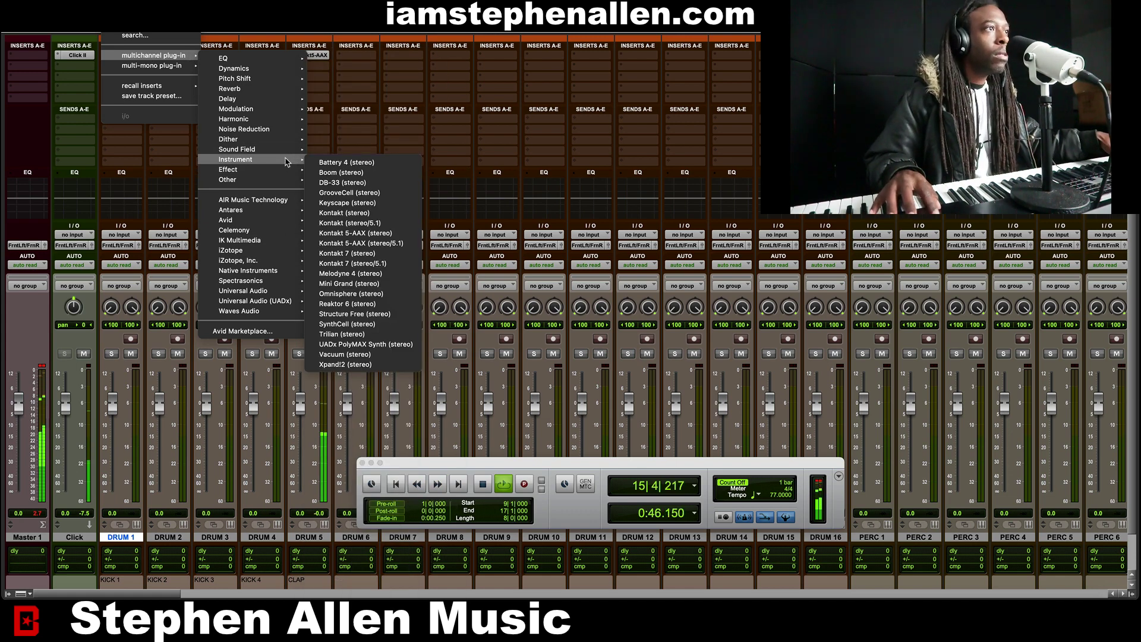
pyautogui.click(385, 234)
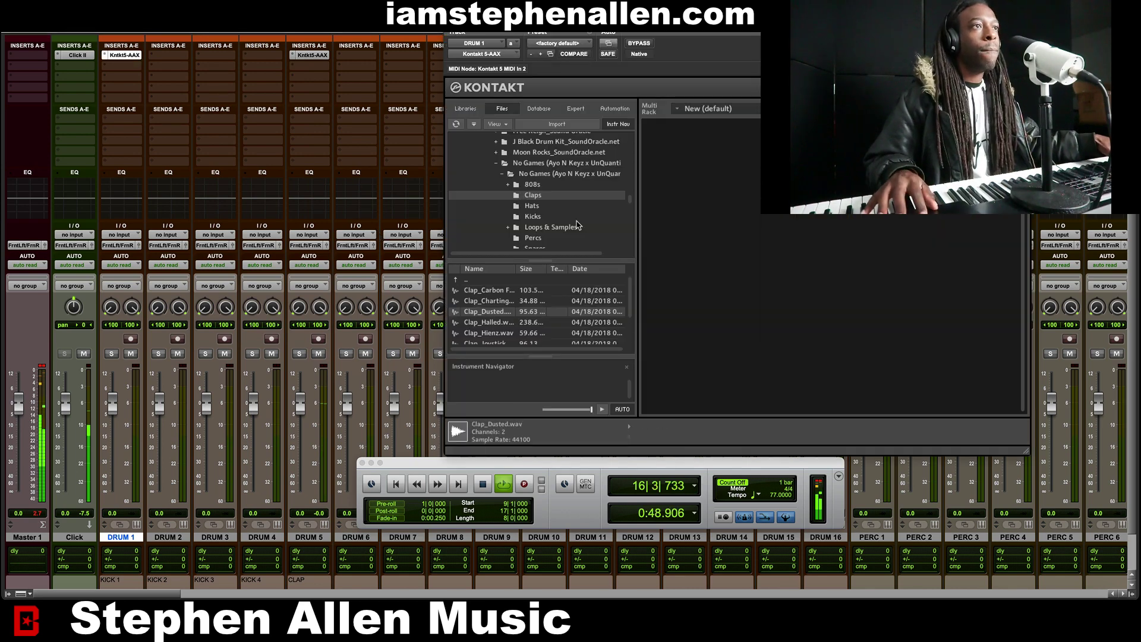
# Audition the samples in the No Games kit's Kicks folder, working down the list to Kick_Waves.wav
pyautogui.click(533, 217)
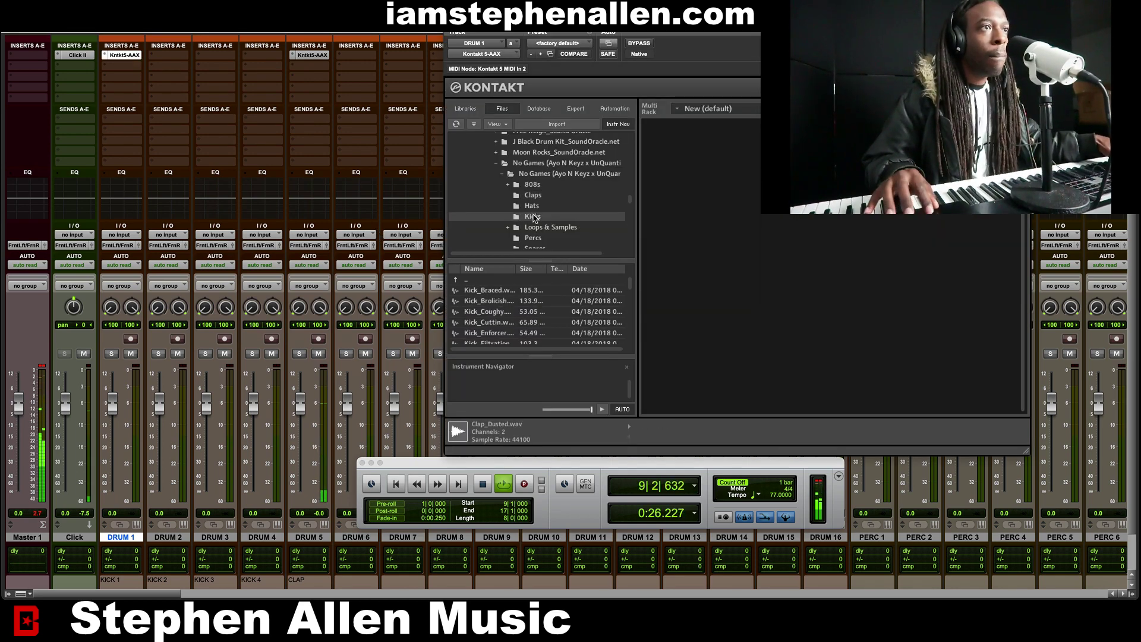
pyautogui.click(505, 290)
pyautogui.press('Down')
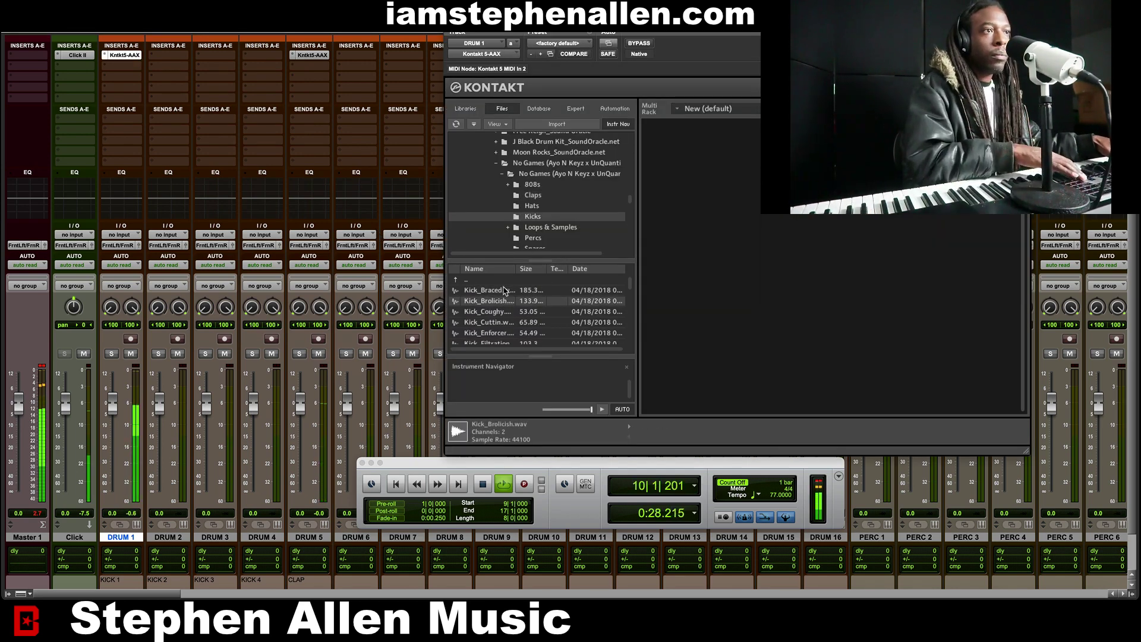
pyautogui.press('Down')
pyautogui.press('Down')
pyautogui.press('Down')
pyautogui.press('Down')
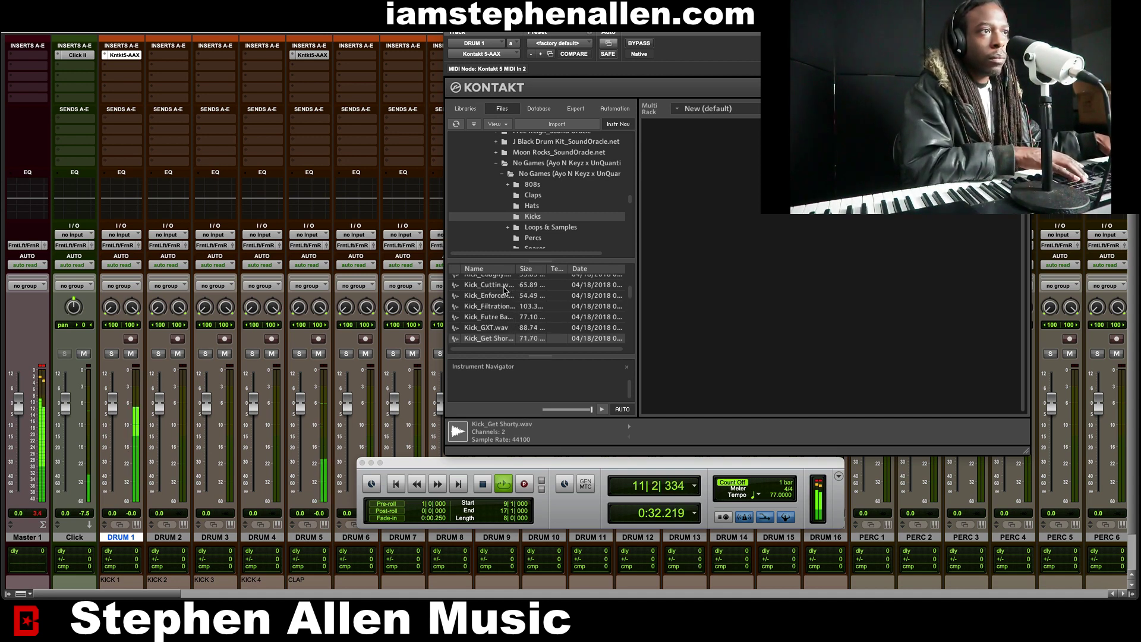
pyautogui.press('Down')
pyautogui.press('Up')
pyautogui.press('Up')
pyautogui.press('Up')
pyautogui.press('Down')
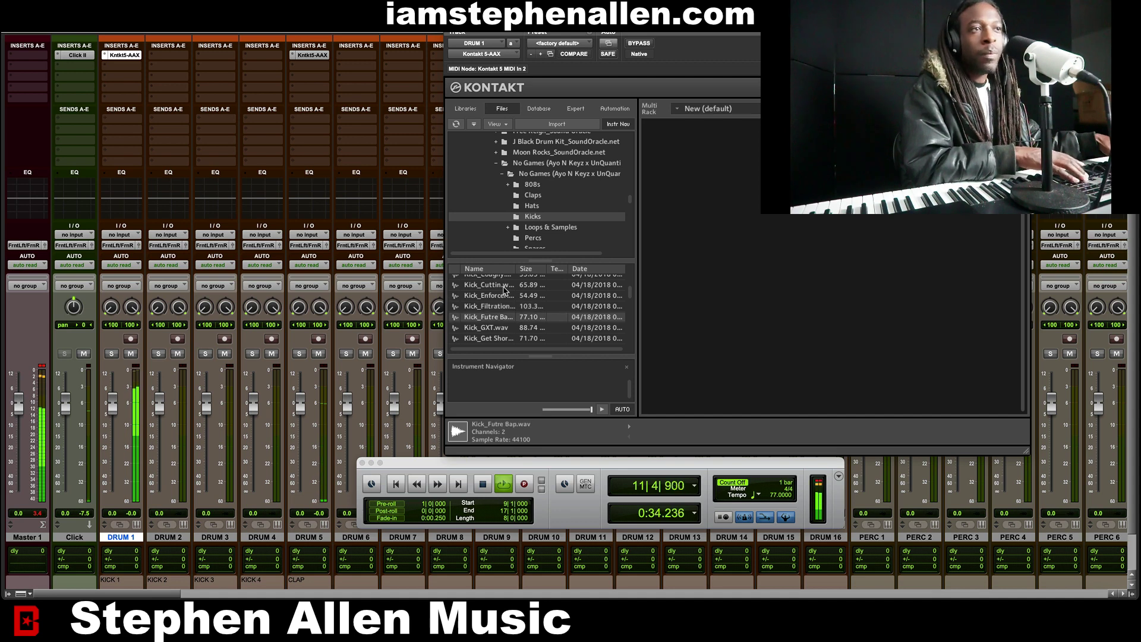
pyautogui.press('Down')
pyautogui.press('Up')
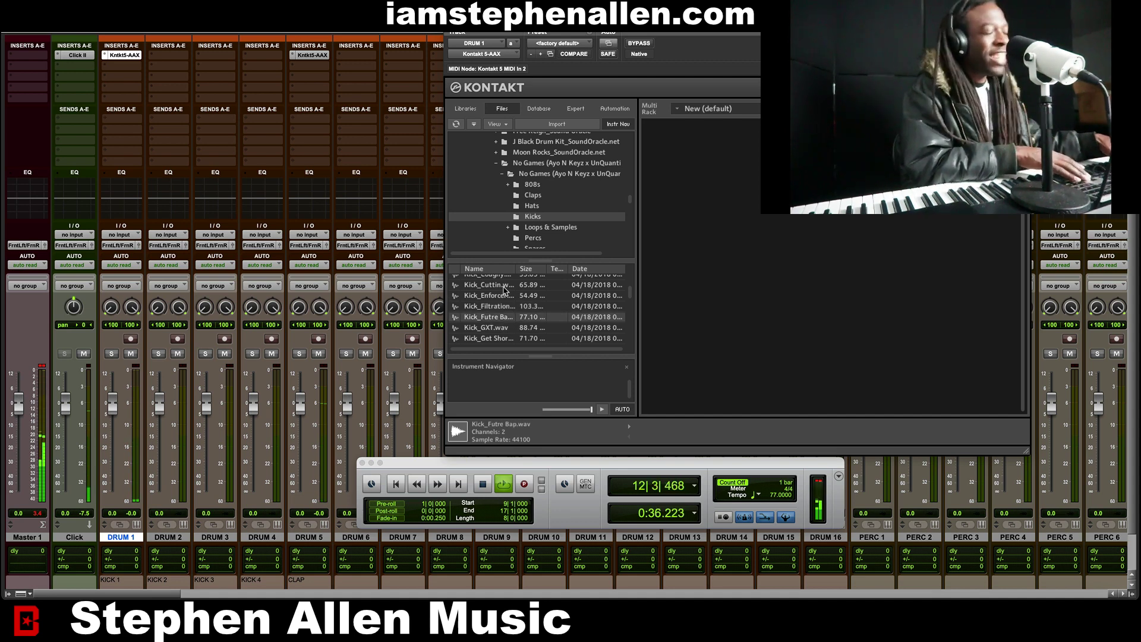
pyautogui.press('Up')
pyautogui.press('Down')
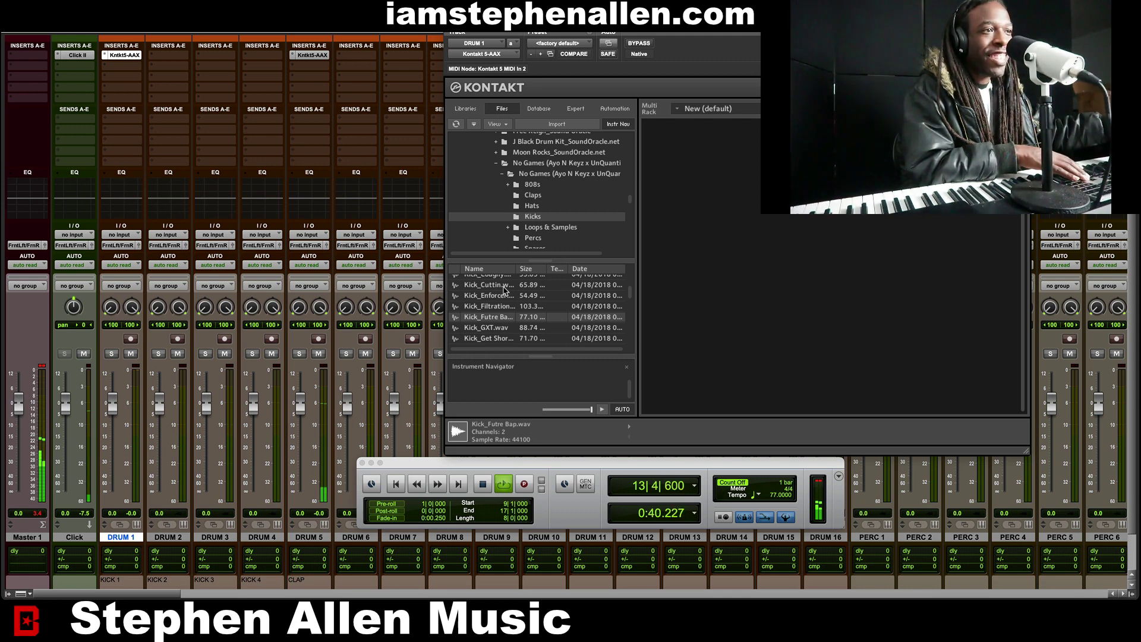
pyautogui.press('Down')
pyautogui.press('Down')
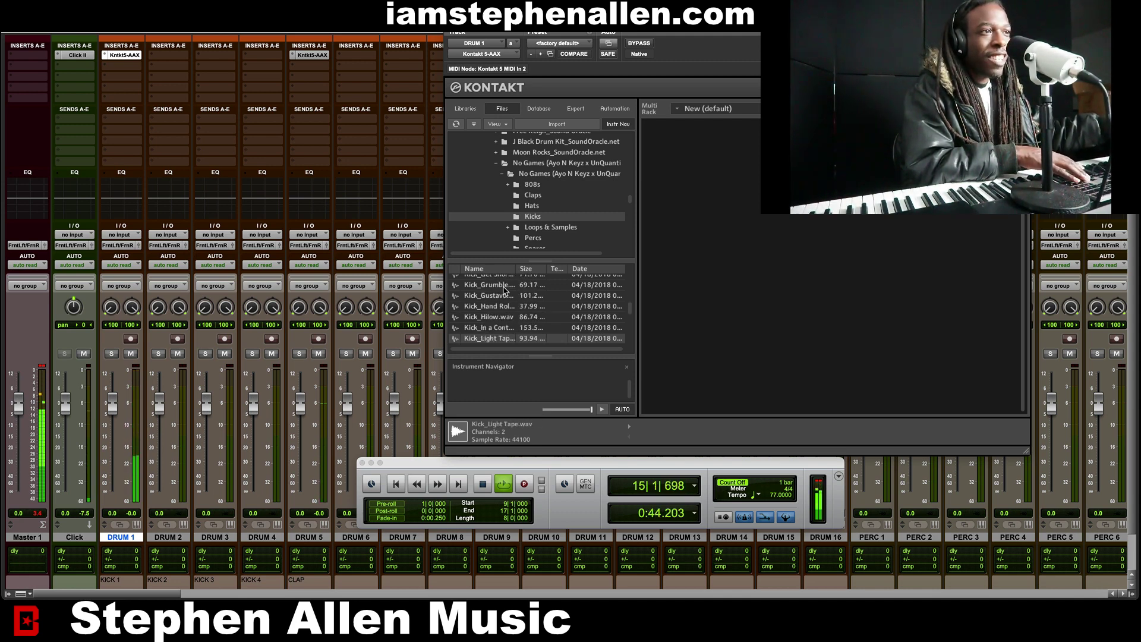
pyautogui.press('Up')
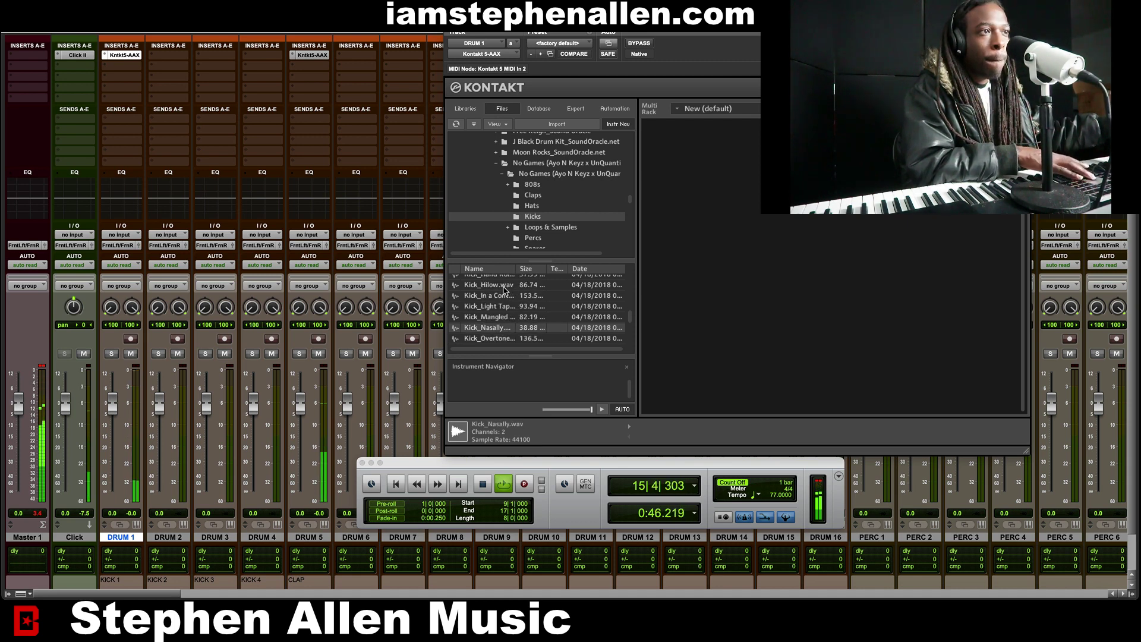
pyautogui.press('Down')
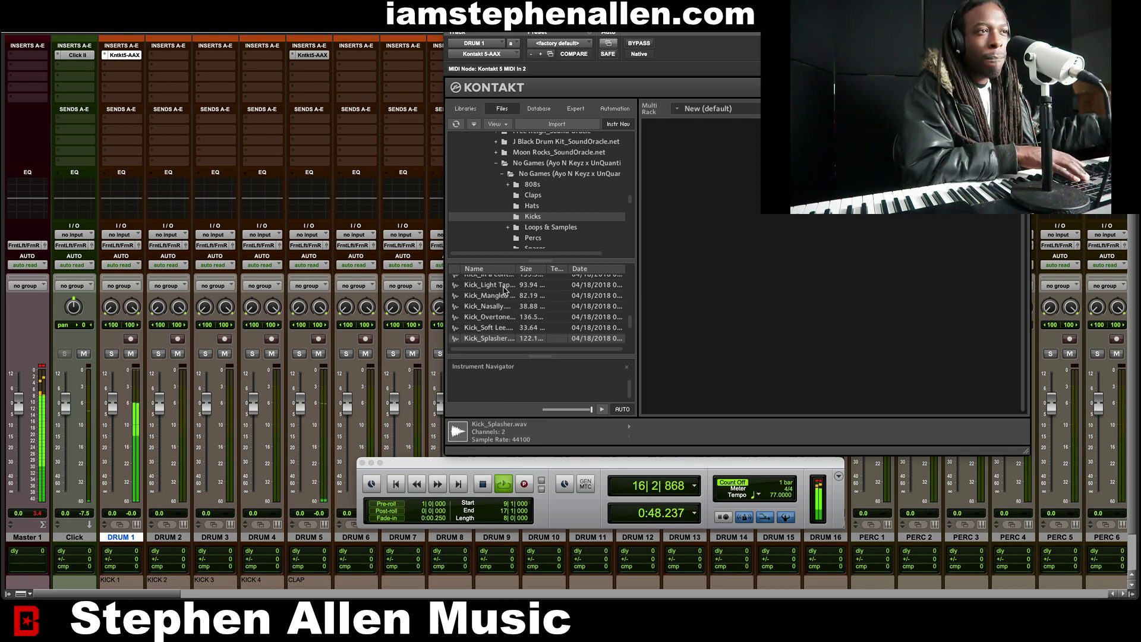
pyautogui.press('Up')
pyautogui.press('Down')
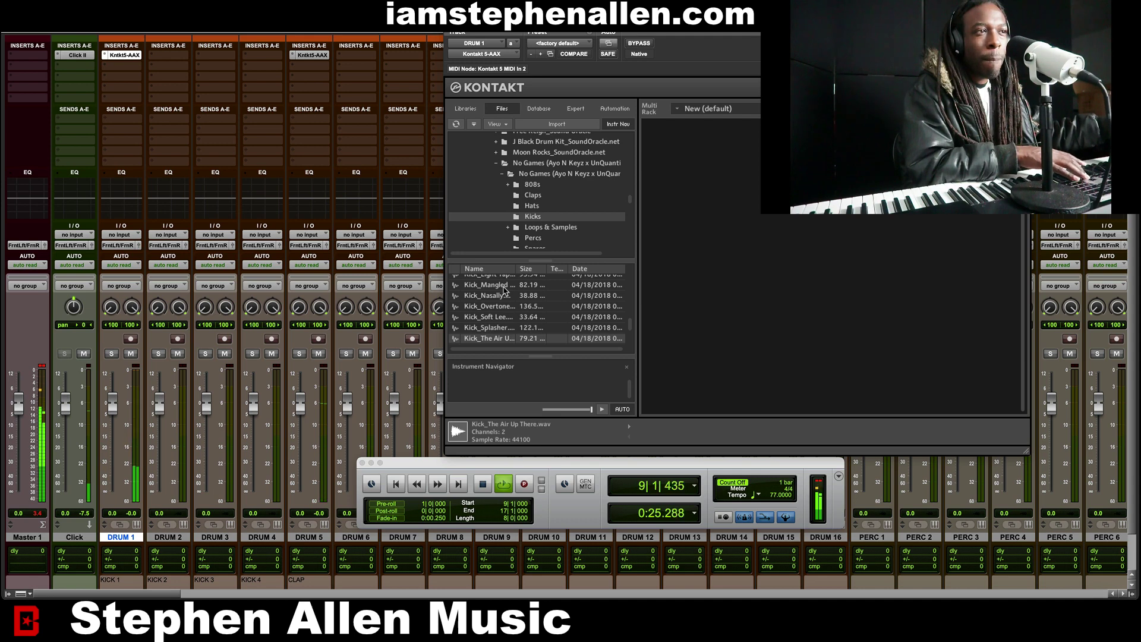
pyautogui.press('Up')
pyautogui.press('Up')
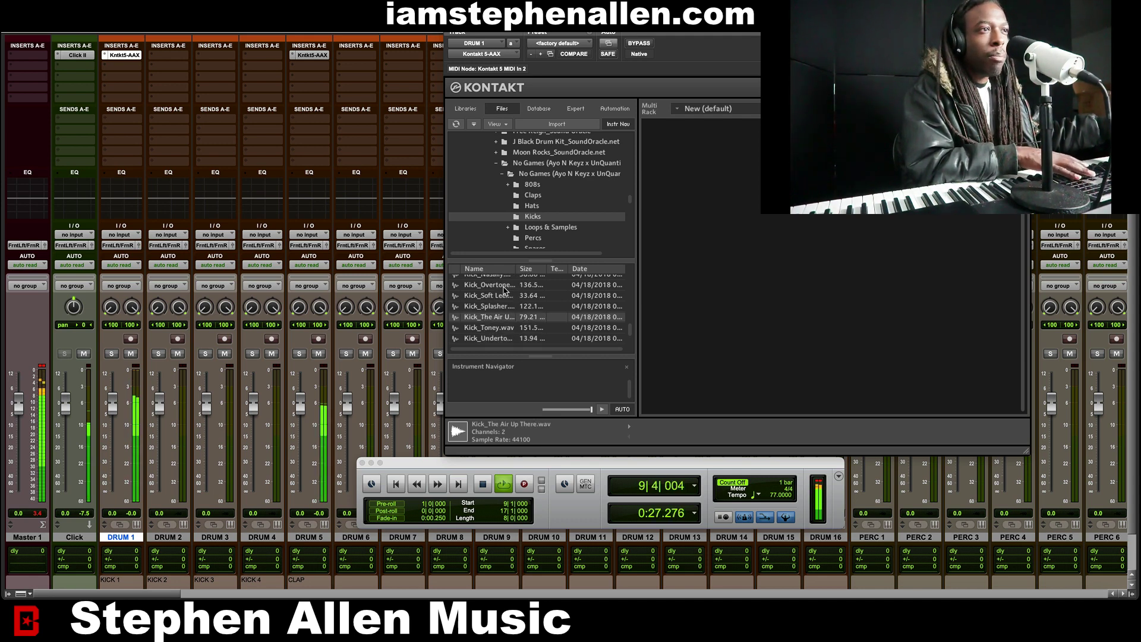
pyautogui.press('Up')
pyautogui.press('Down')
pyautogui.press('Down')
pyautogui.press('Down')
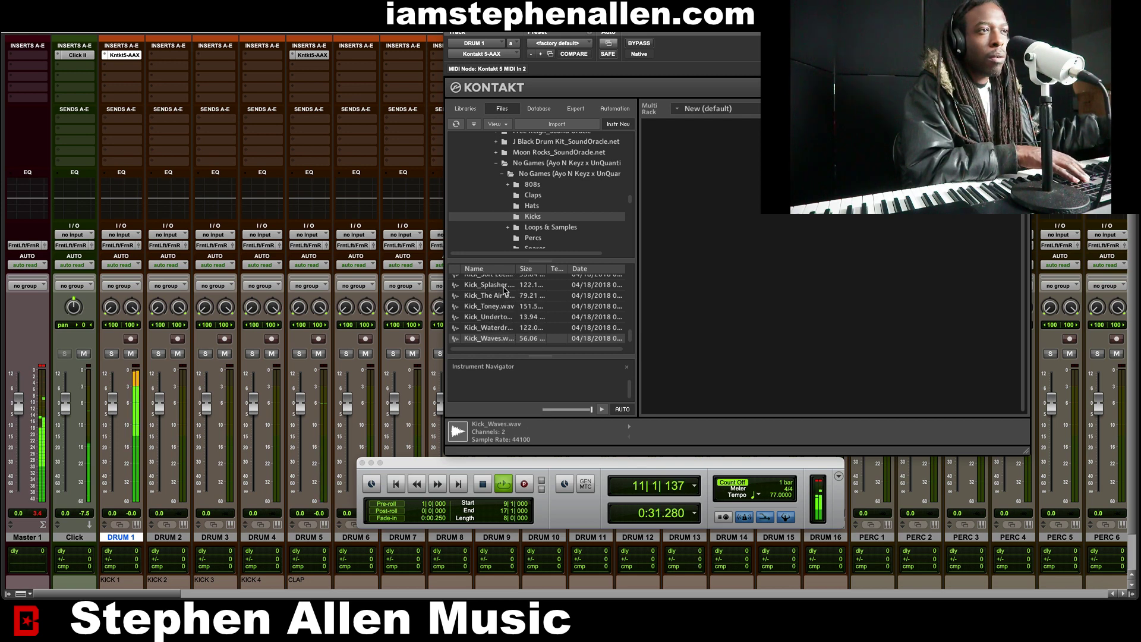
# Go back up through the kick samples, comparing them, and load Kick_Enforcer.wav into Kontakt
pyautogui.press('Up')
pyautogui.press('Up')
pyautogui.press('Up')
pyautogui.press('Up')
pyautogui.press('Up')
pyautogui.press('Up')
pyautogui.press('Up')
pyautogui.press('Up')
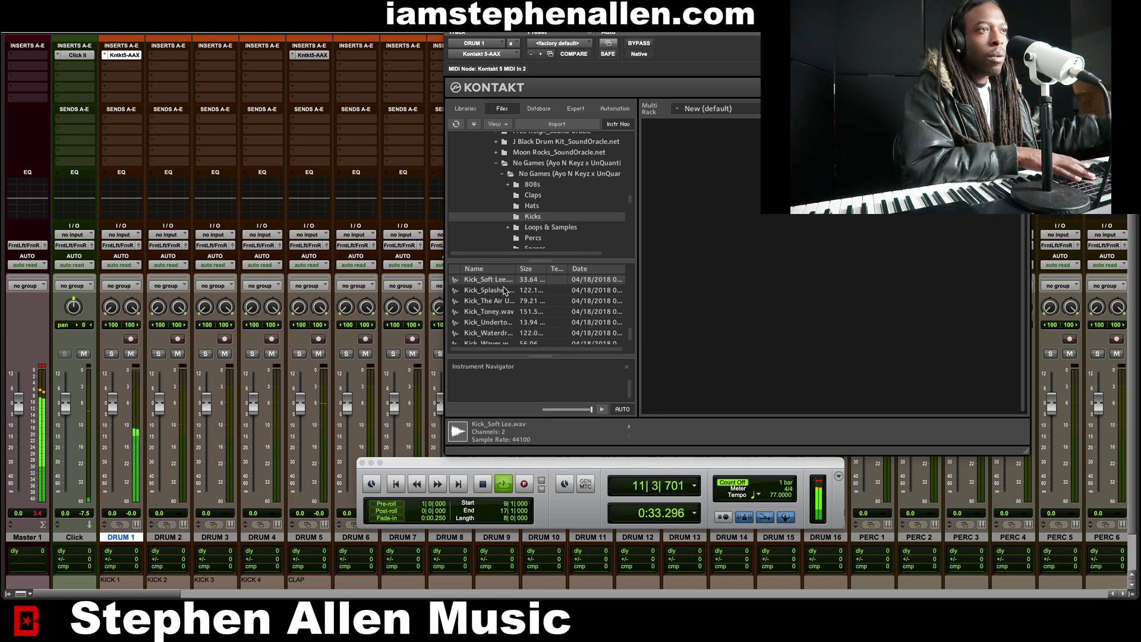
pyautogui.press('Up')
pyautogui.press('Up')
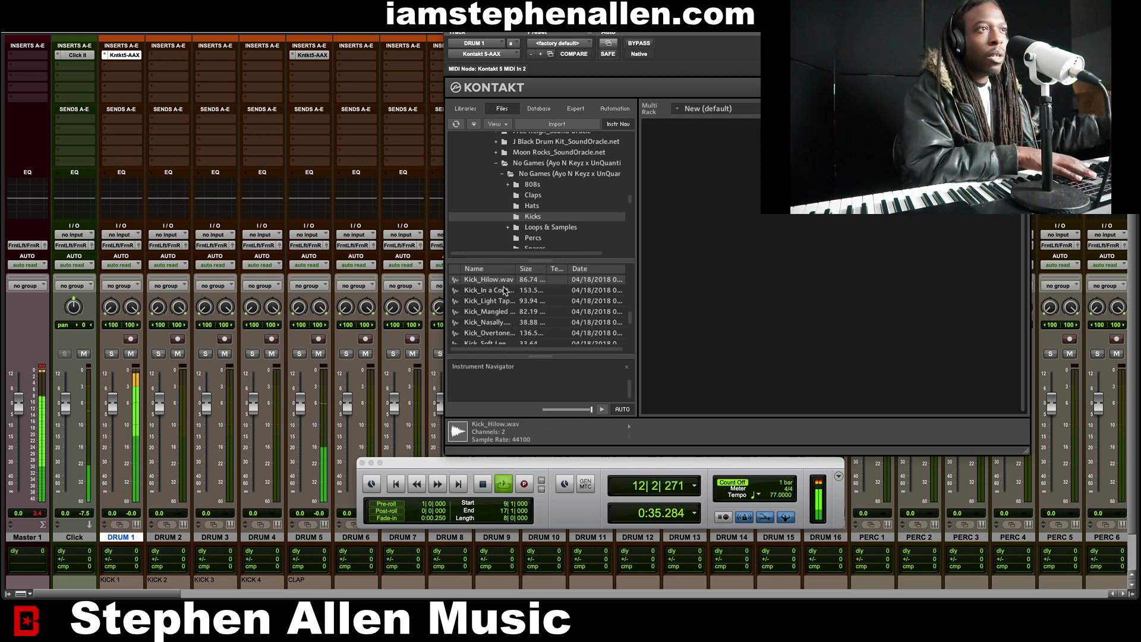
pyautogui.press('Up')
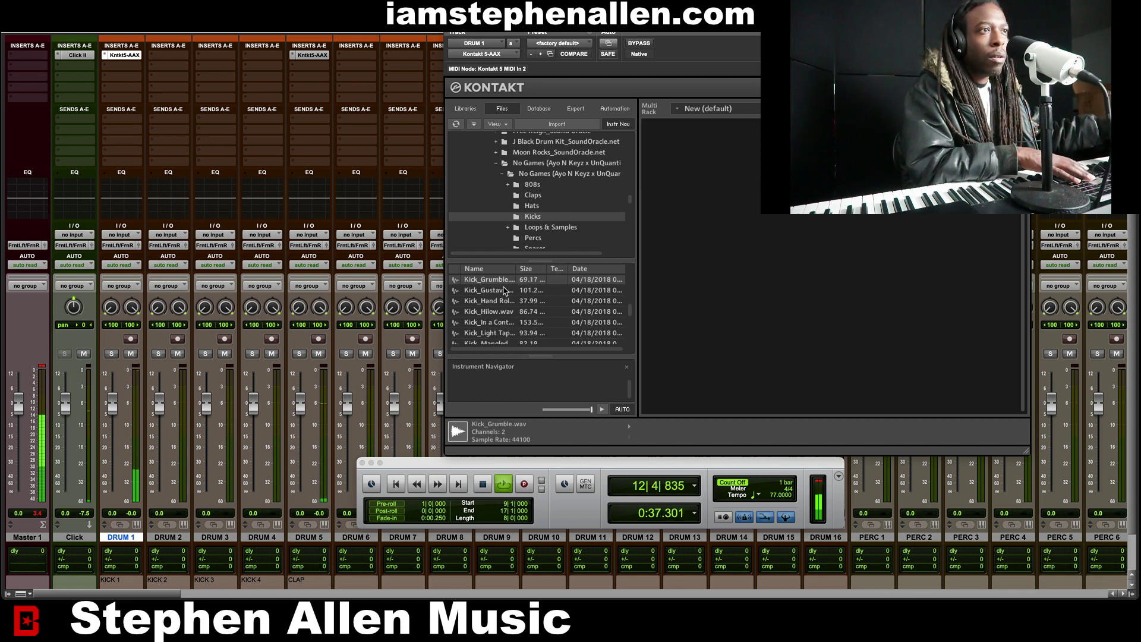
pyautogui.press('Down')
pyautogui.press('Up')
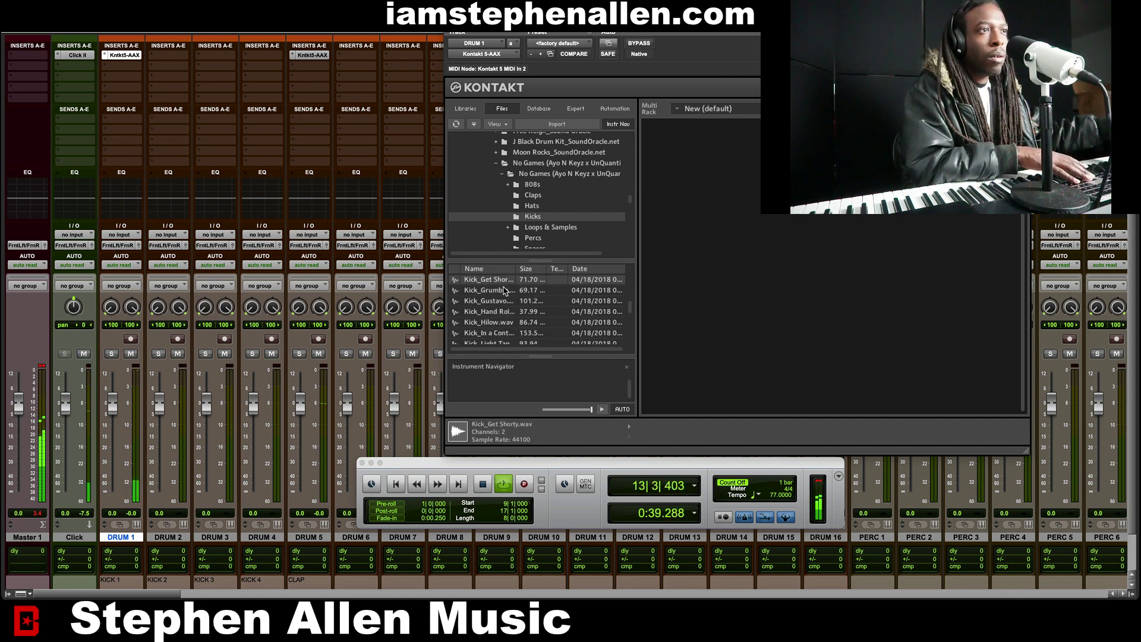
pyautogui.press('Up')
pyautogui.press('Up')
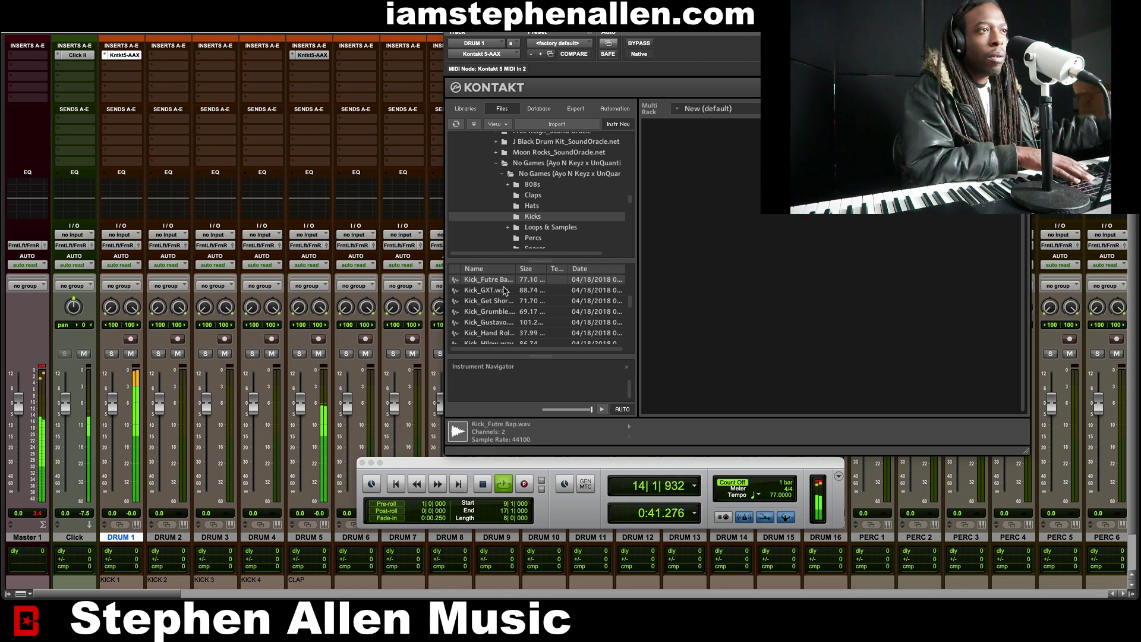
pyautogui.press('Down')
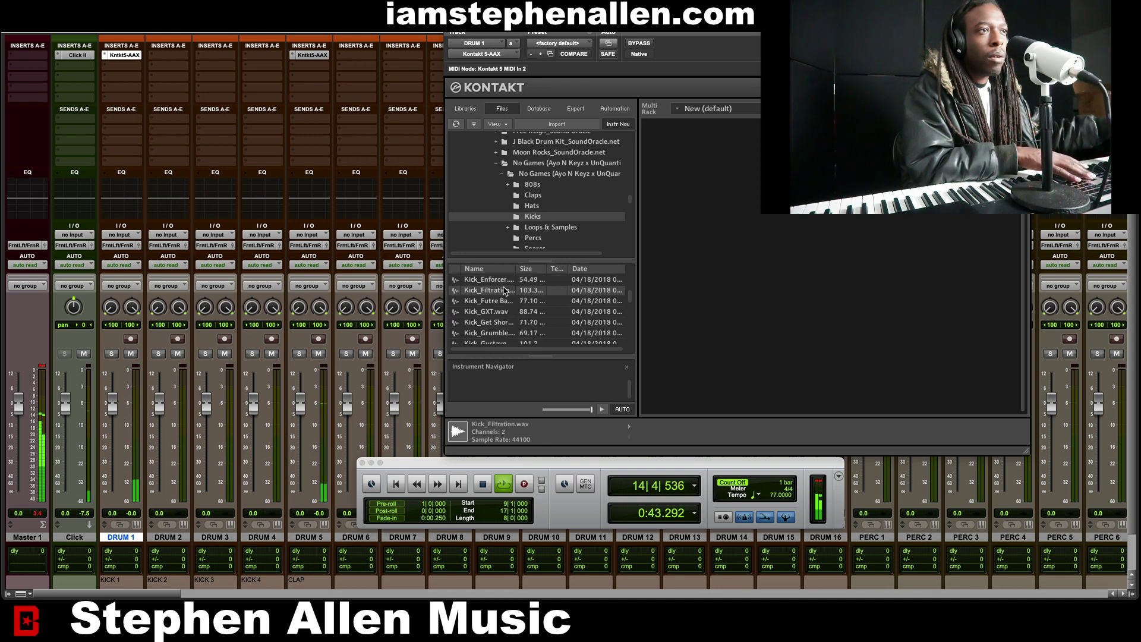
pyautogui.press('Up')
pyautogui.press('Return')
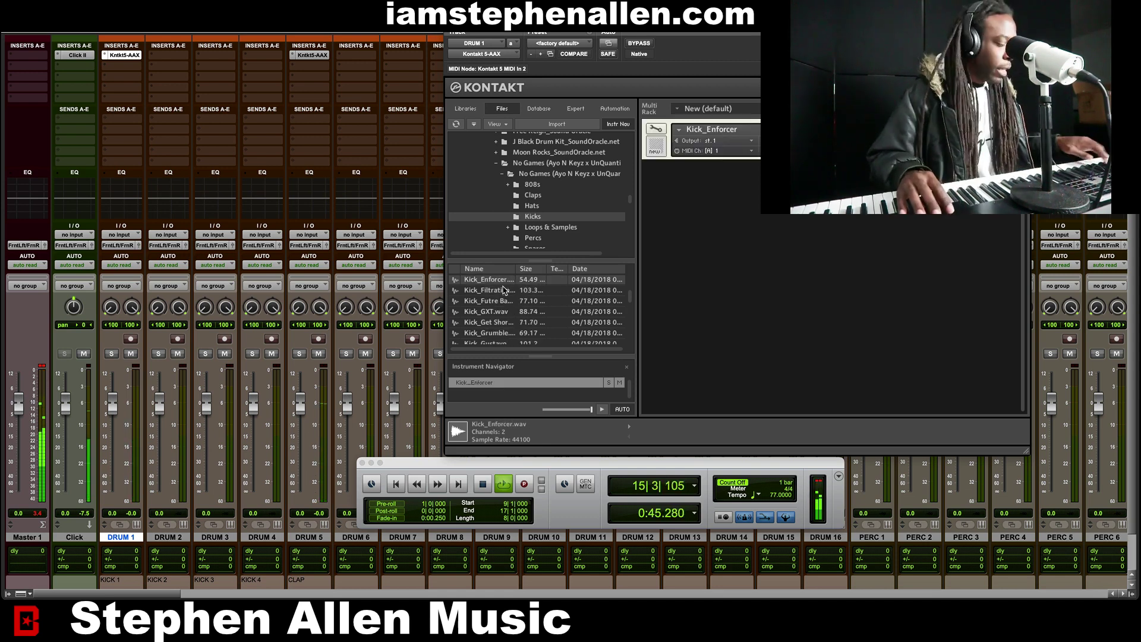
# Record-enable DRUM 1, then stop playback and return to the Edit window with Kontakt closed
pyautogui.click(134, 342)
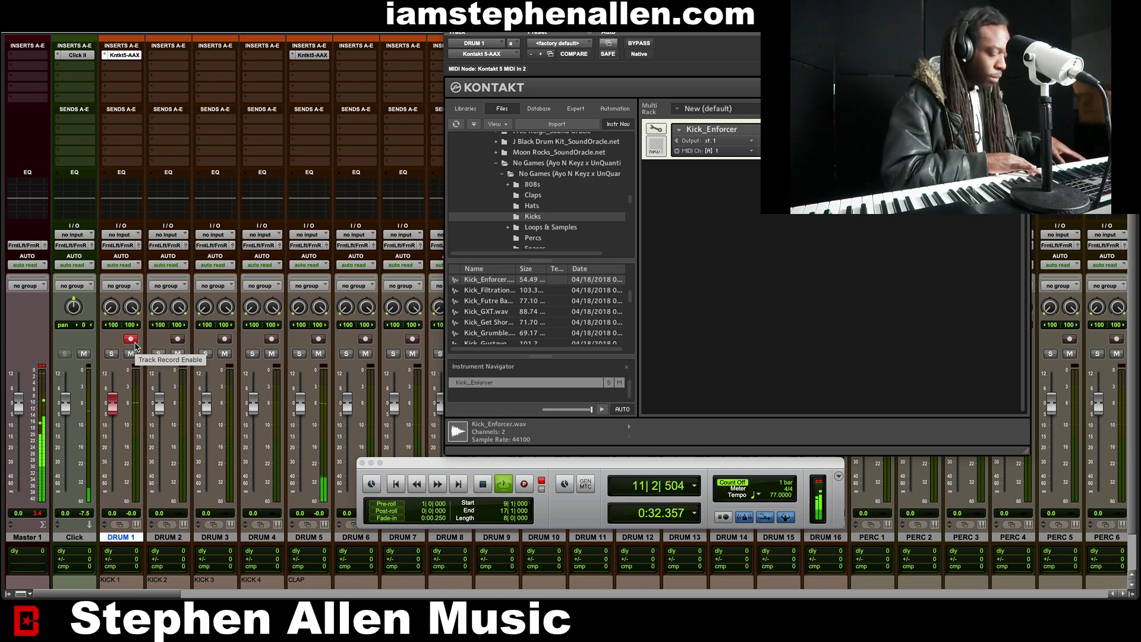
pyautogui.press('space')
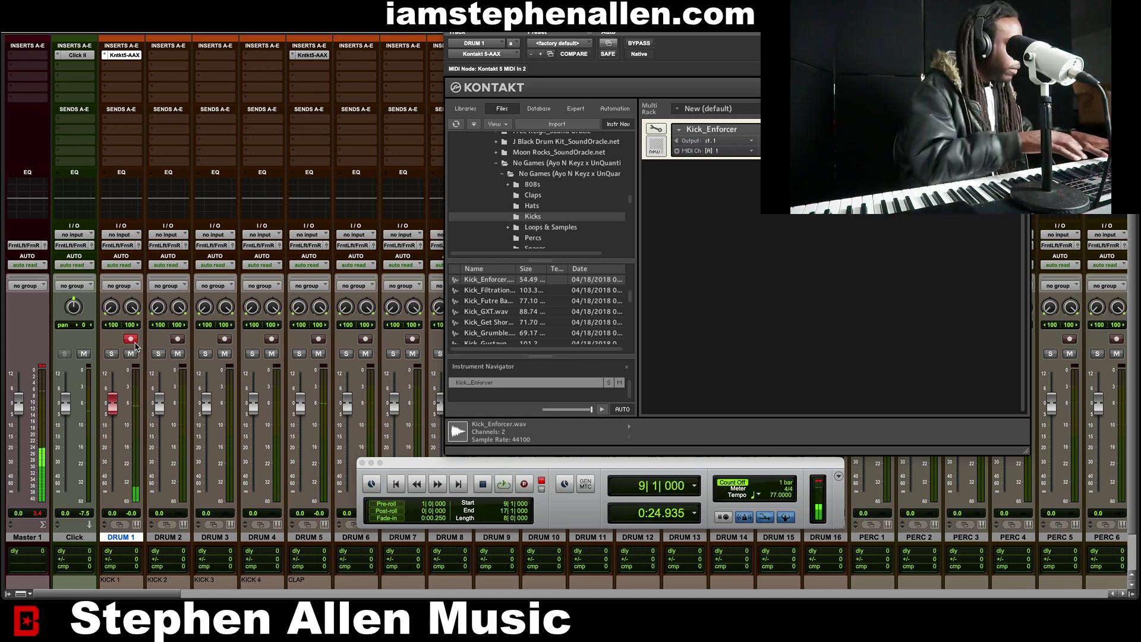
pyautogui.press('super+equal')
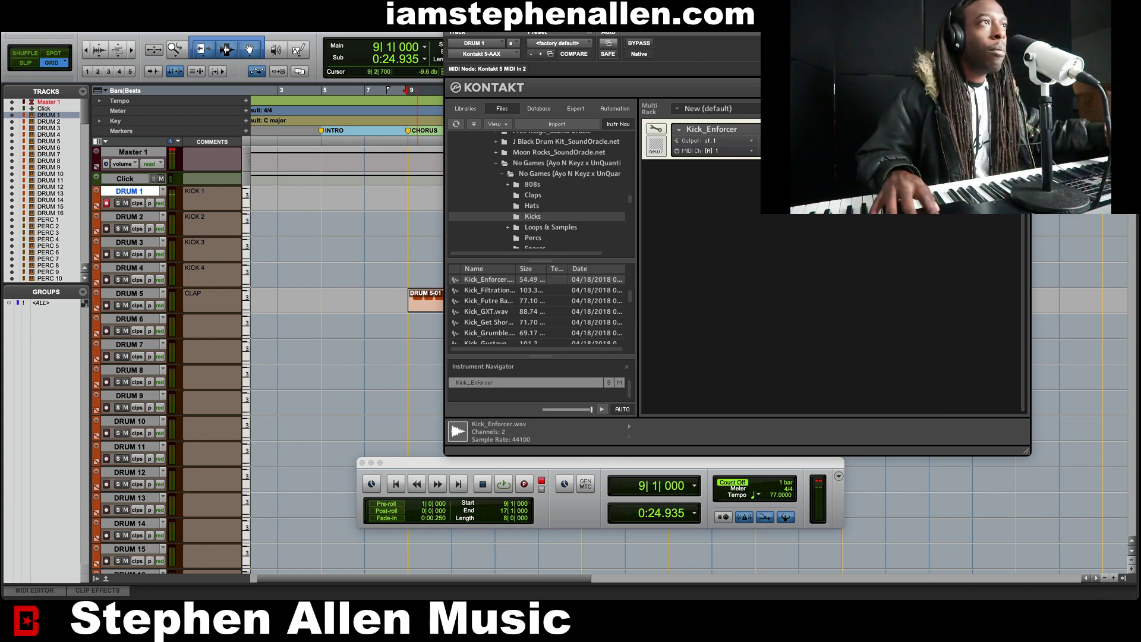
pyautogui.press('super+w')
# Record a four-bar kick pattern on DRUM 1 from bar 9 to bar 13 and disarm the track
pyautogui.hotkey('shift', 'r')
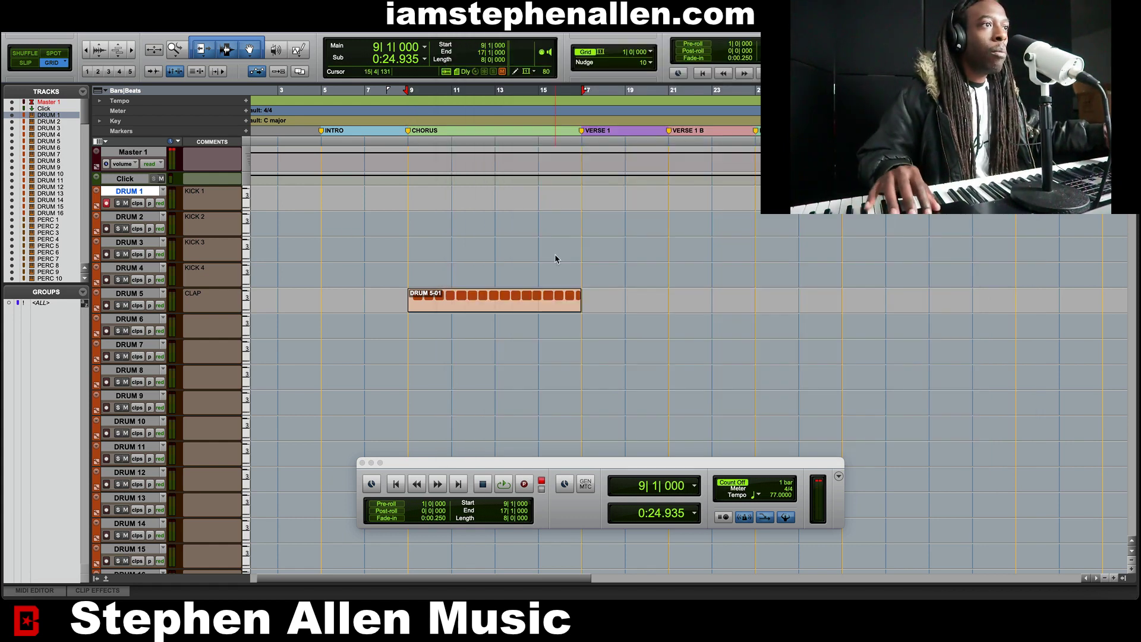
pyautogui.click(525, 484)
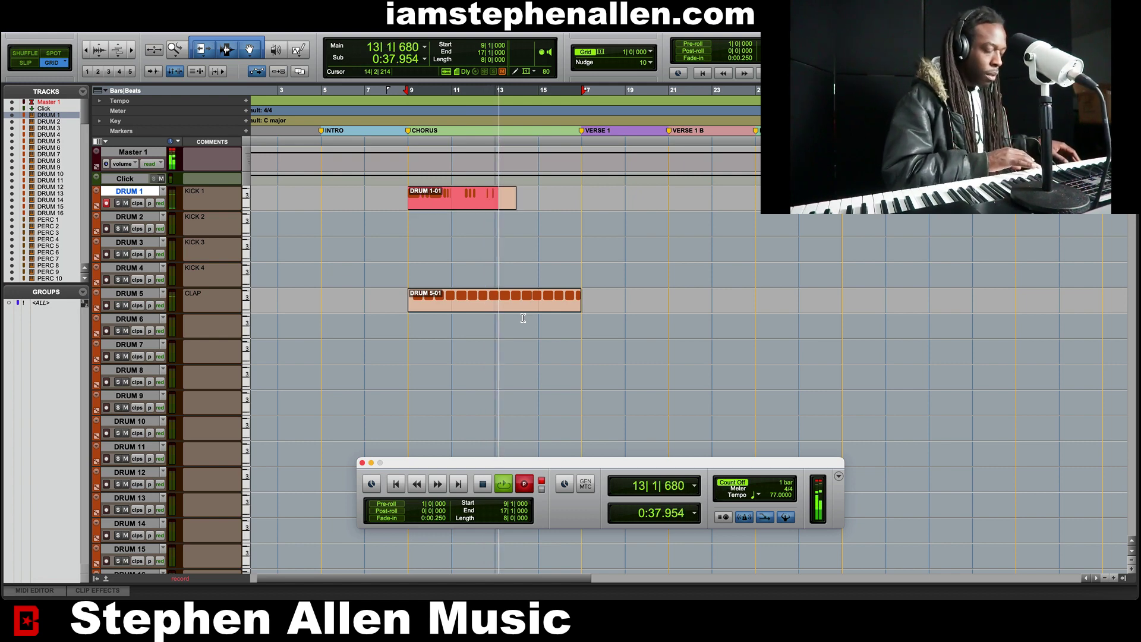
pyautogui.press('space')
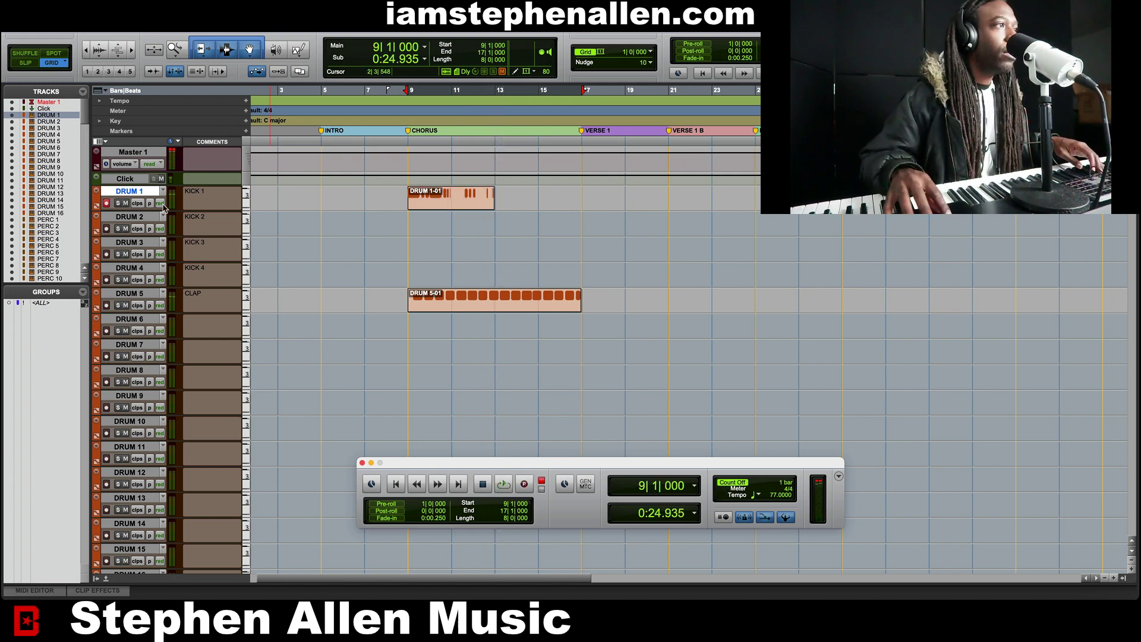
pyautogui.click(107, 204)
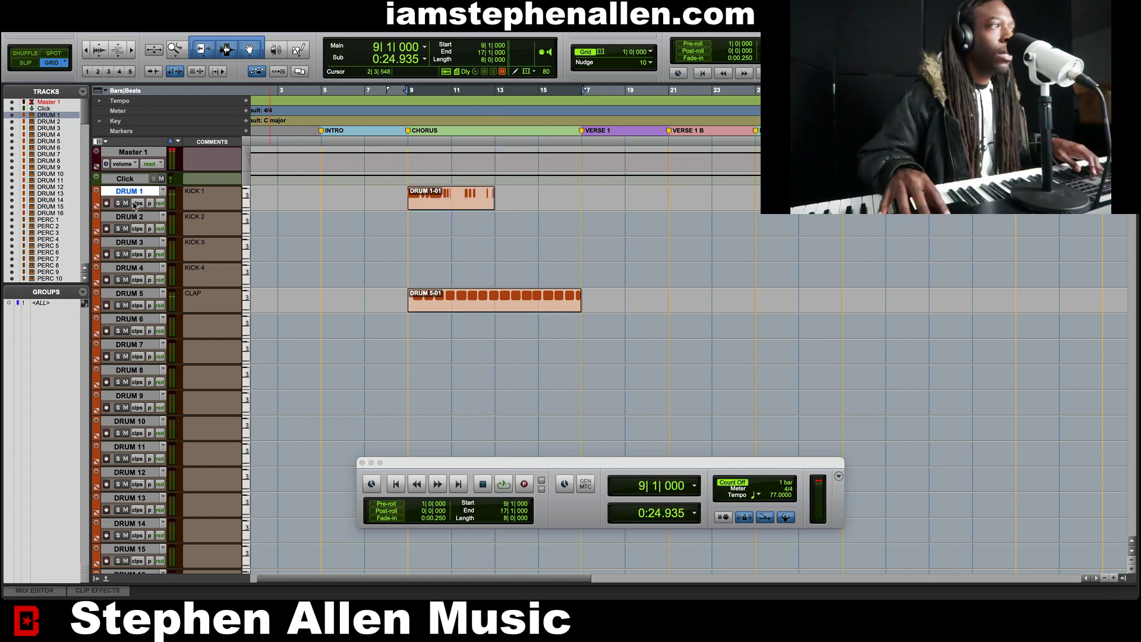
# Play the recorded kick clip on DRUM 1 and duplicate it to fill bars 13 to 17
pyautogui.click(452, 205)
pyautogui.press('space')
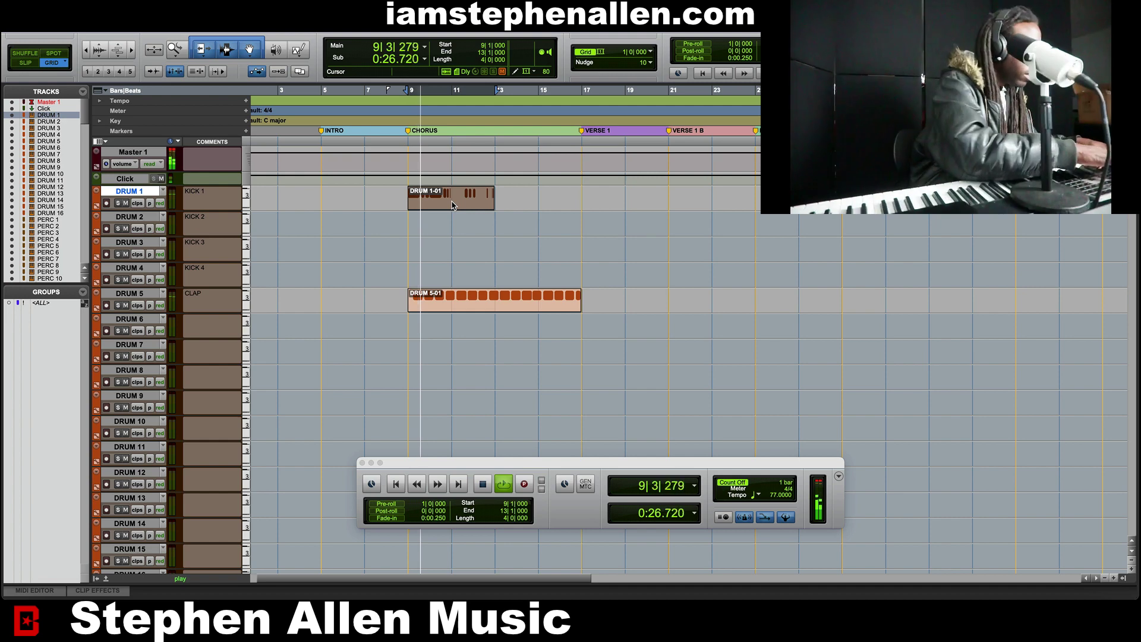
pyautogui.press('super+d')
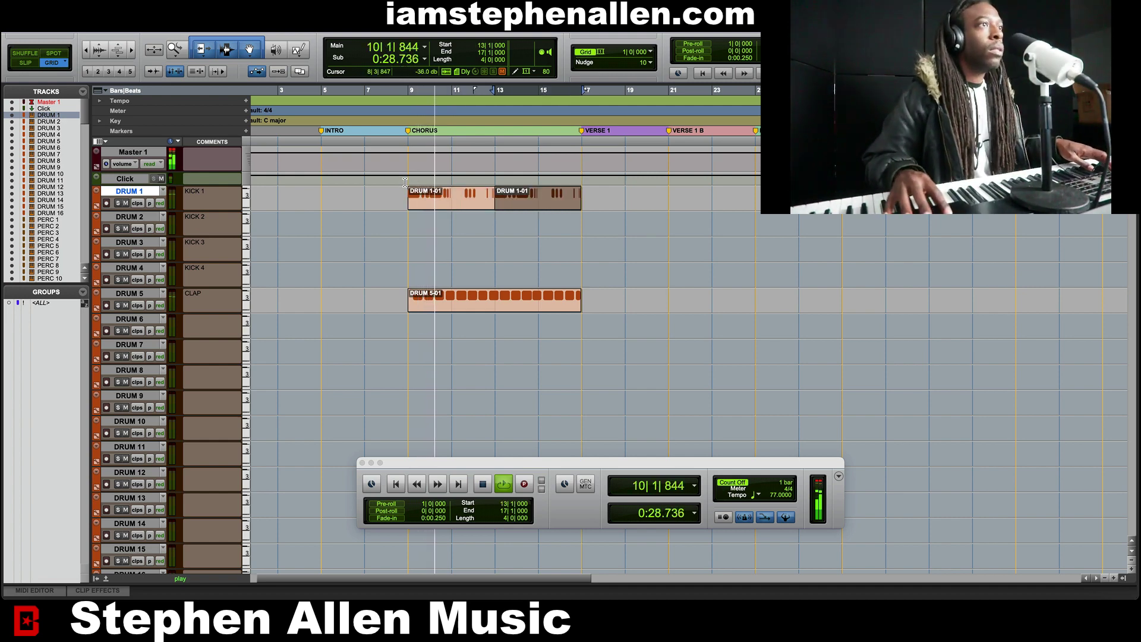
# Select the whole chorus from bar 9 to bar 17 and play back the kick and clap together
pyautogui.moveTo(409, 168); pyautogui.dragTo(591, 170)
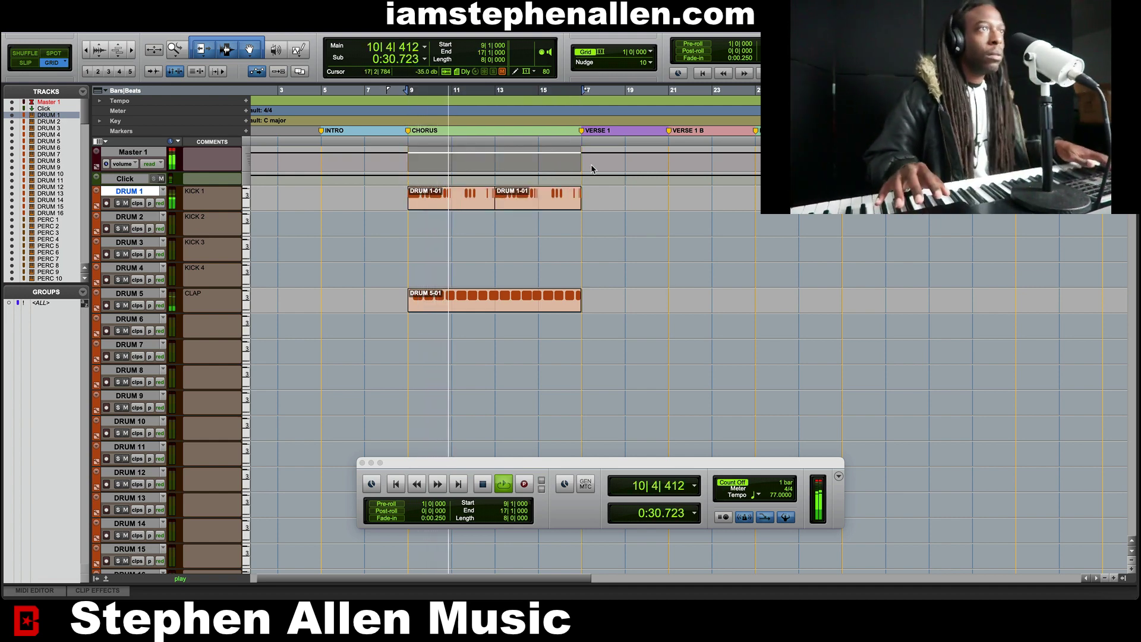
pyautogui.press('space')
pyautogui.press('space')
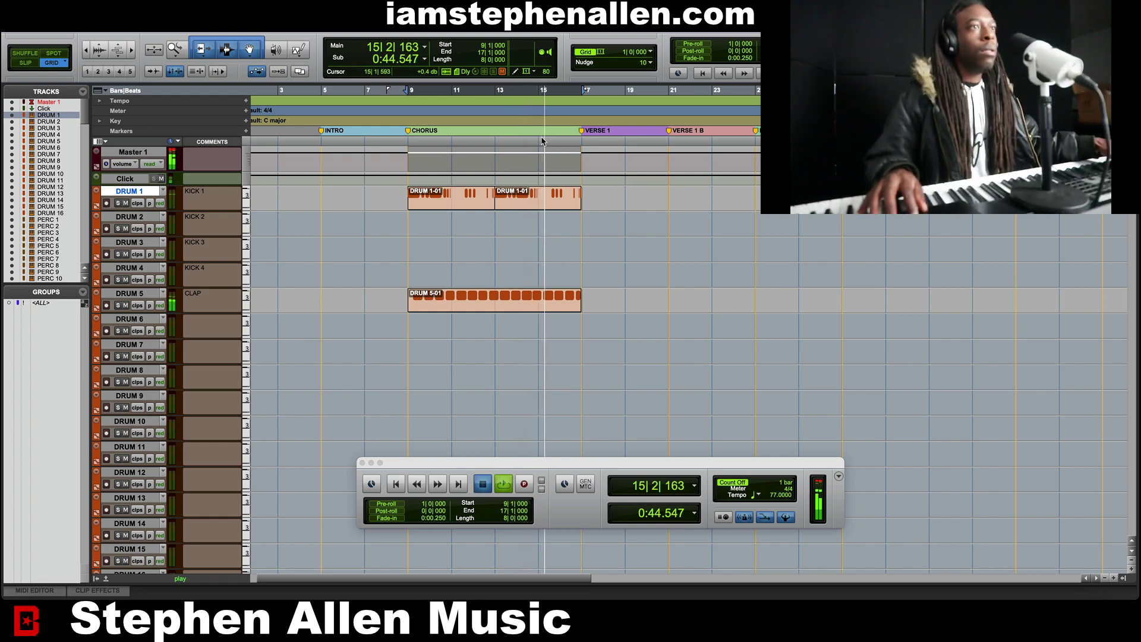
# Stop playback and open the second kick clip on DRUM 1, bars 13 to 17, in the MIDI Editor
pyautogui.press('space')
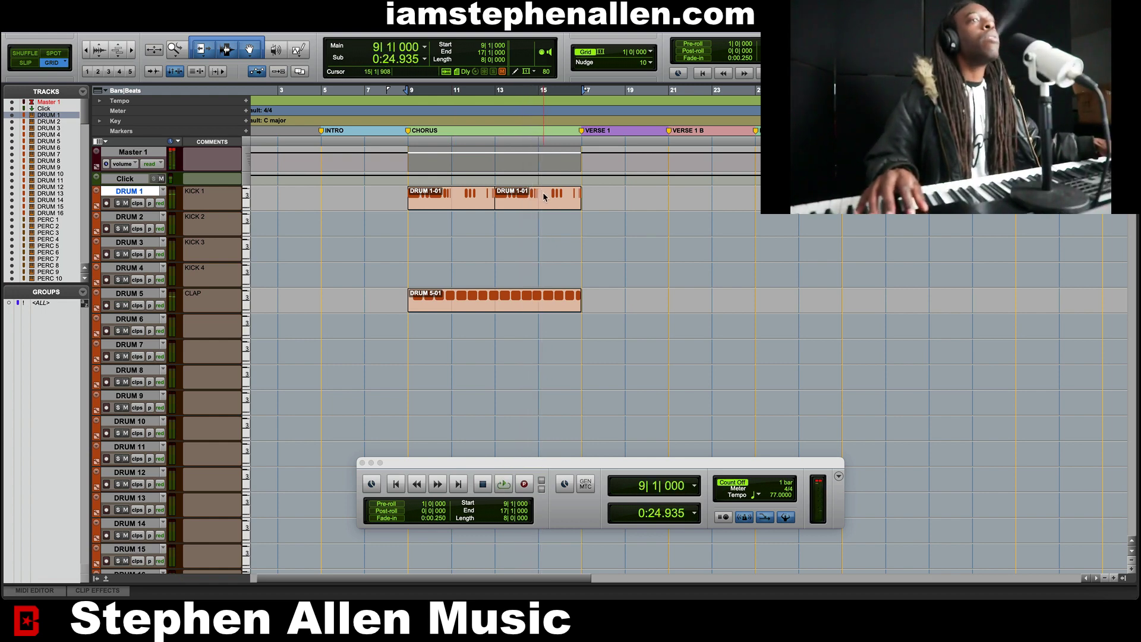
pyautogui.click(543, 196)
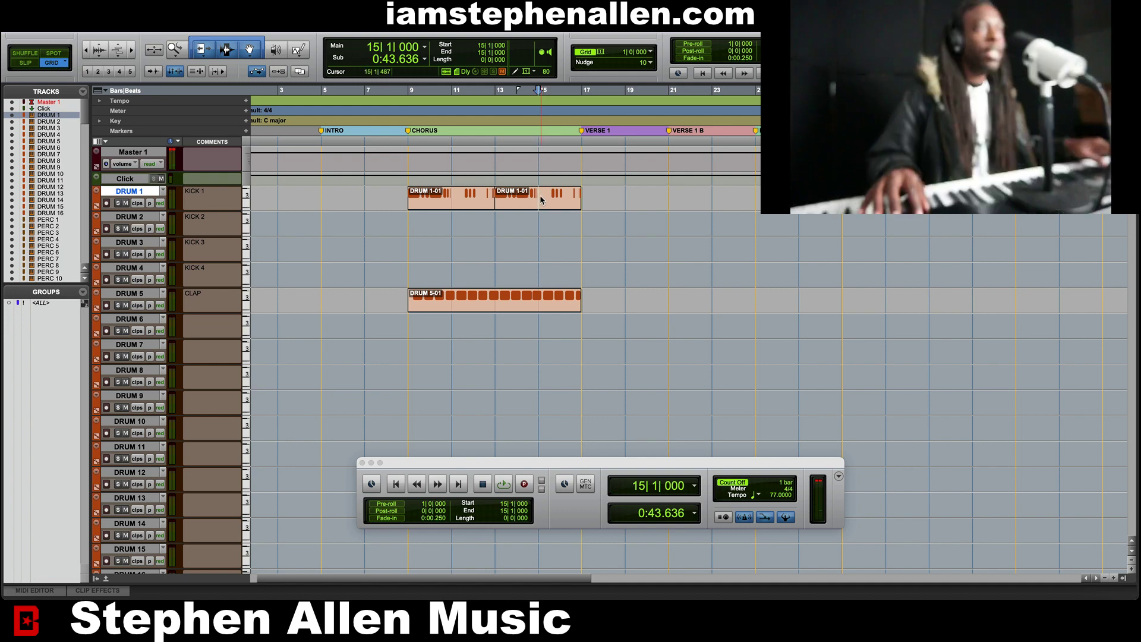
pyautogui.click(530, 207)
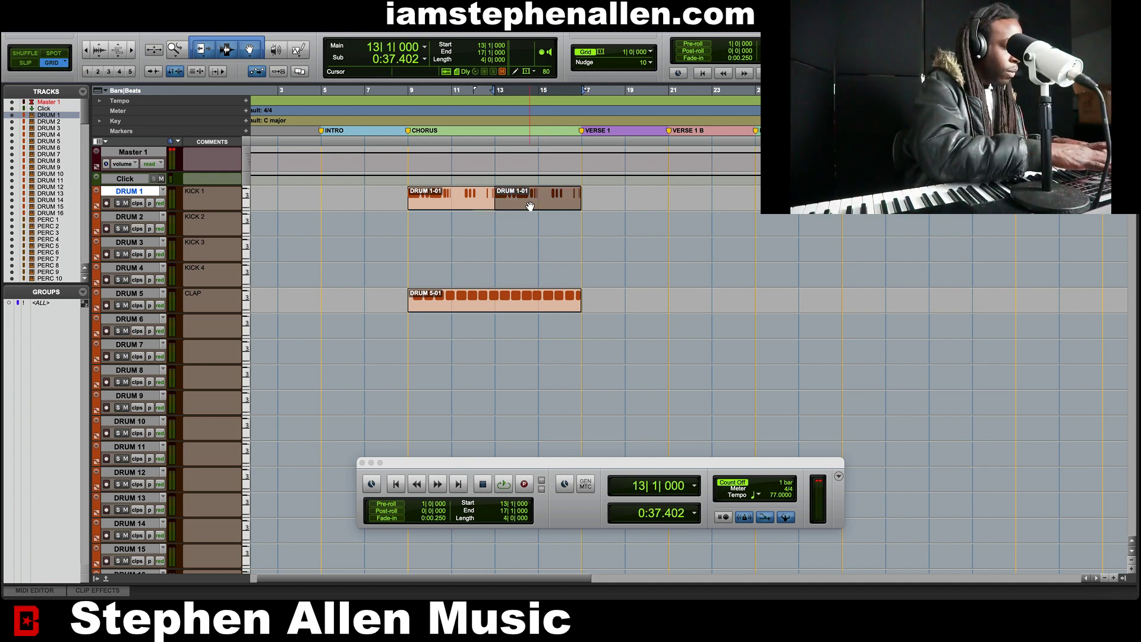
pyautogui.doubleClick(531, 198)
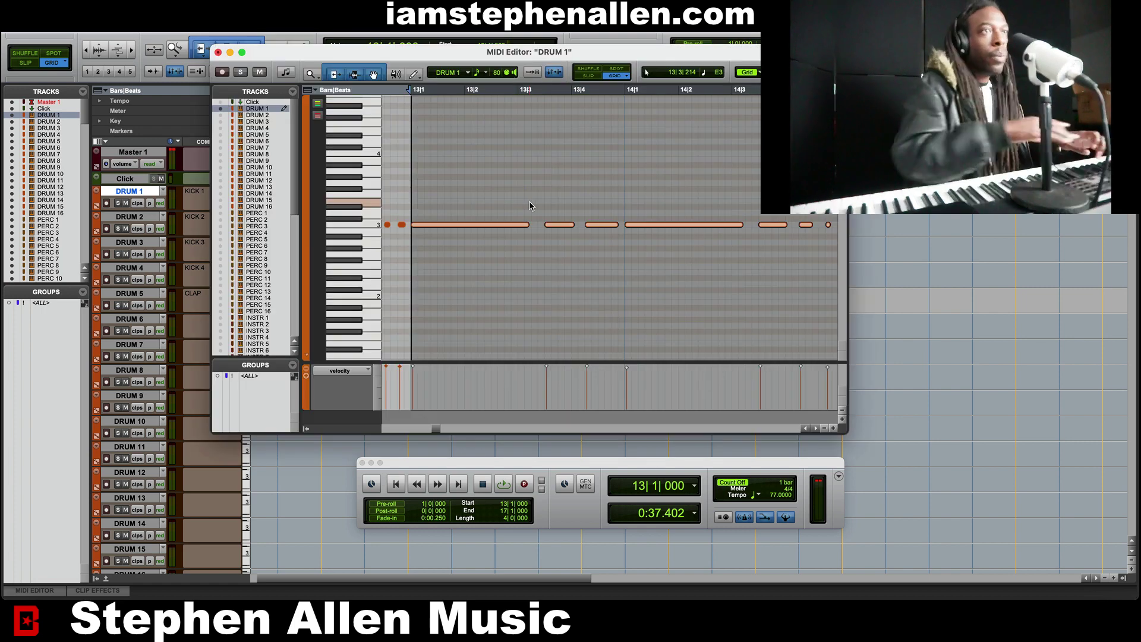
# Play the pattern and add C3 kick notes at 15|1|000 and 16|4|600 in the DRUM 1 clip
pyautogui.hscroll(-5, 604, 271)
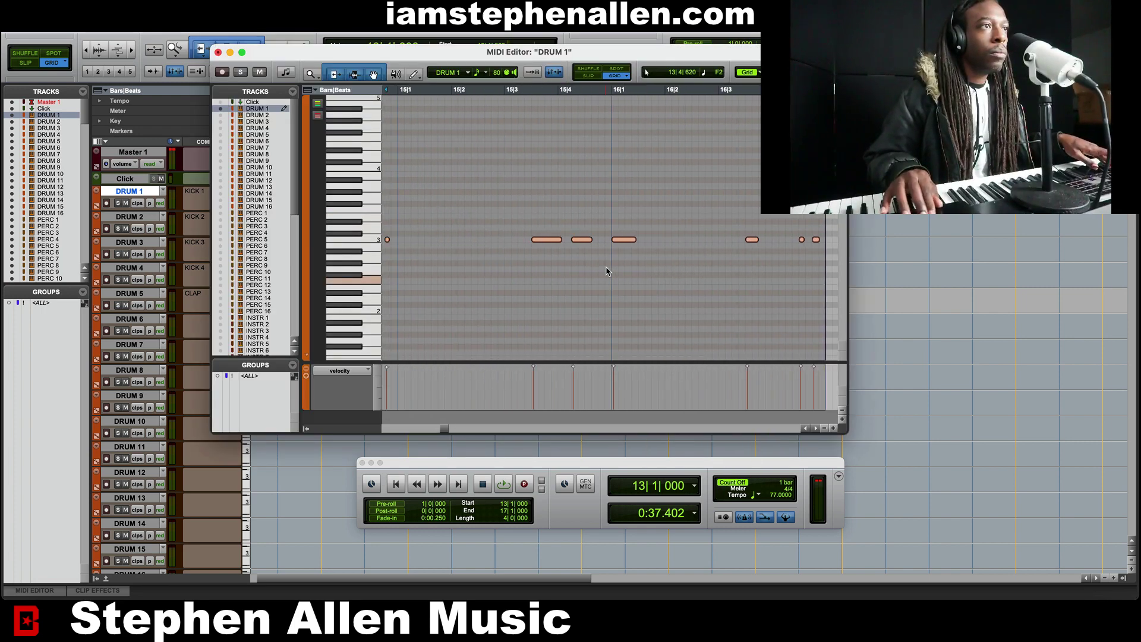
pyautogui.click(574, 267)
pyautogui.hscroll(-4, 508, 266)
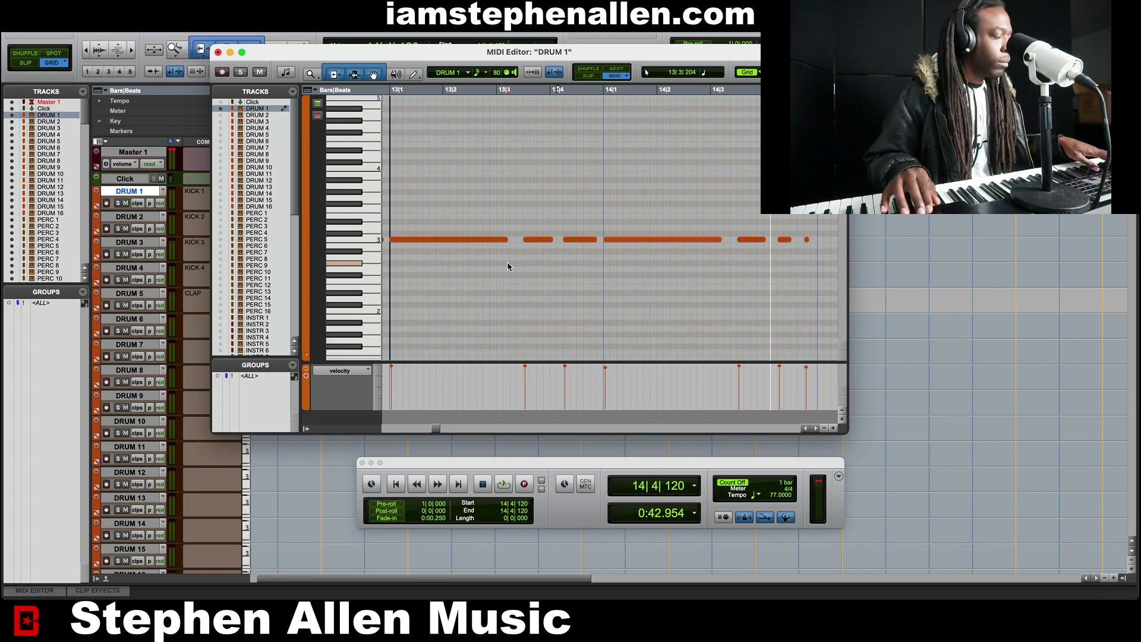
pyautogui.press('space')
pyautogui.hscroll(2, 611, 246)
pyautogui.hscroll(4, 610, 246)
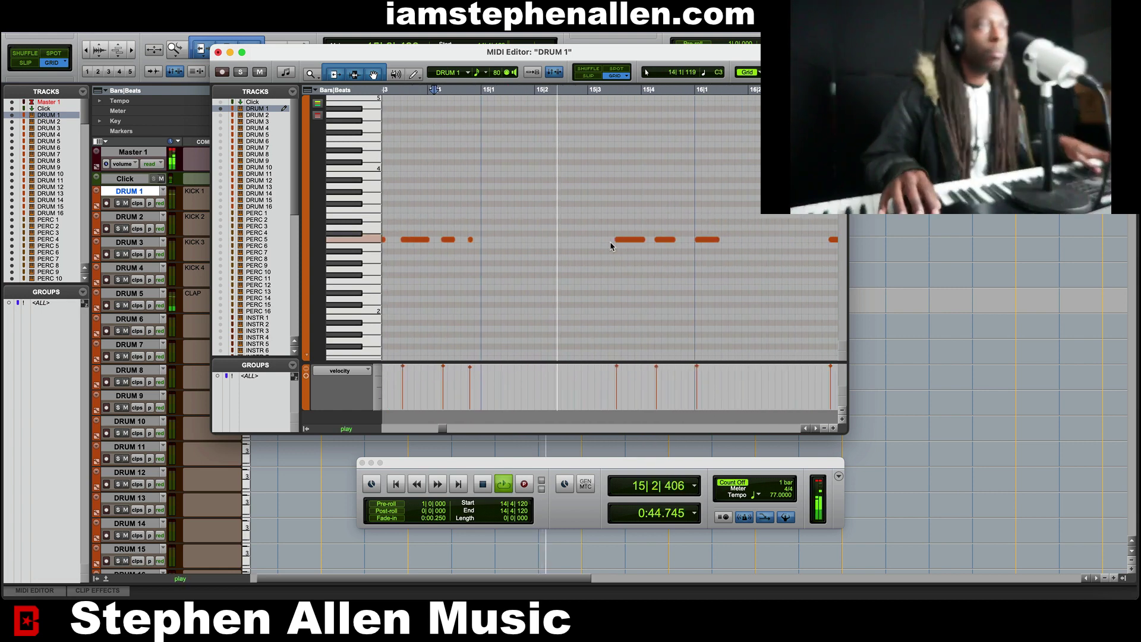
pyautogui.click(482, 240)
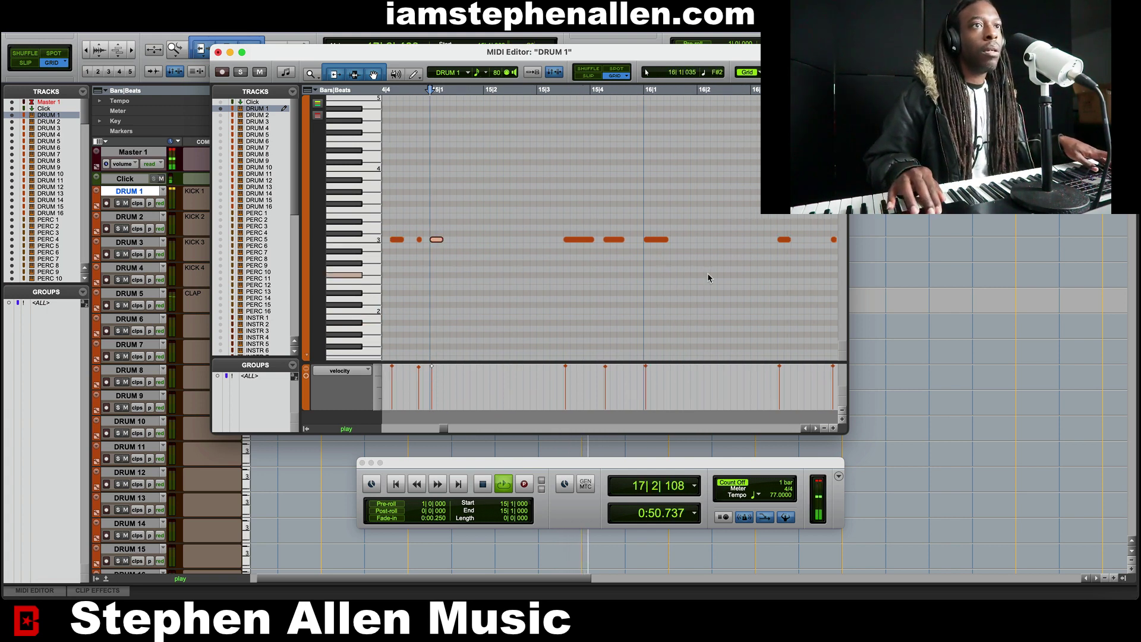
pyautogui.click(615, 240)
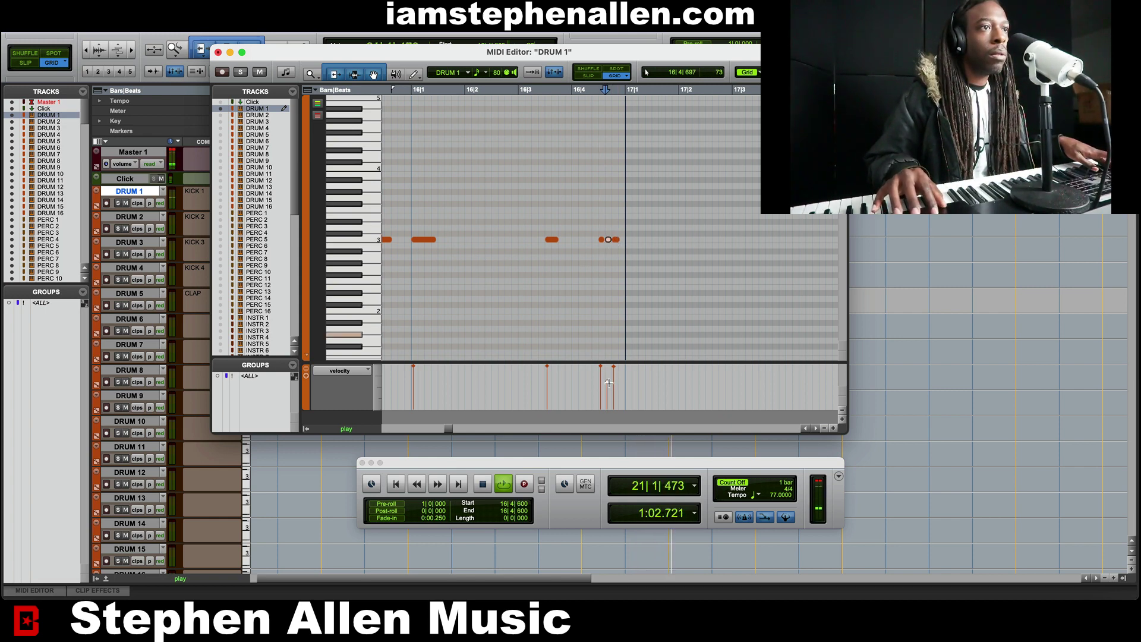
# Close the MIDI Editor and play back the whole chorus from bar 9 to bar 17
pyautogui.click(219, 52)
pyautogui.click(433, 196)
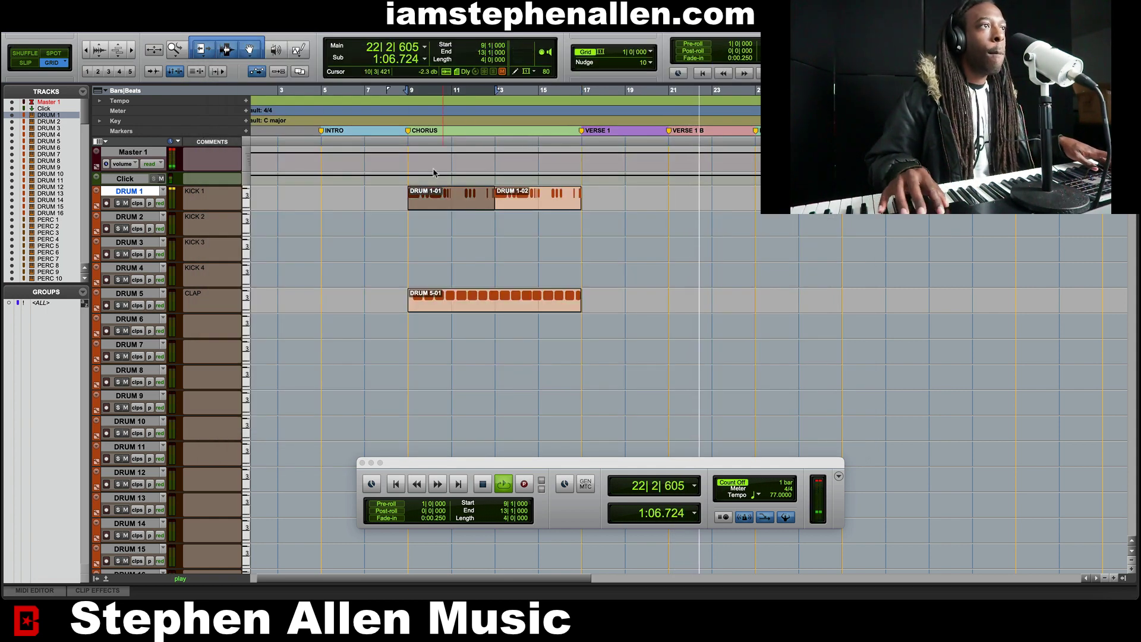
pyautogui.moveTo(409, 162); pyautogui.dragTo(578, 163)
pyautogui.press('space')
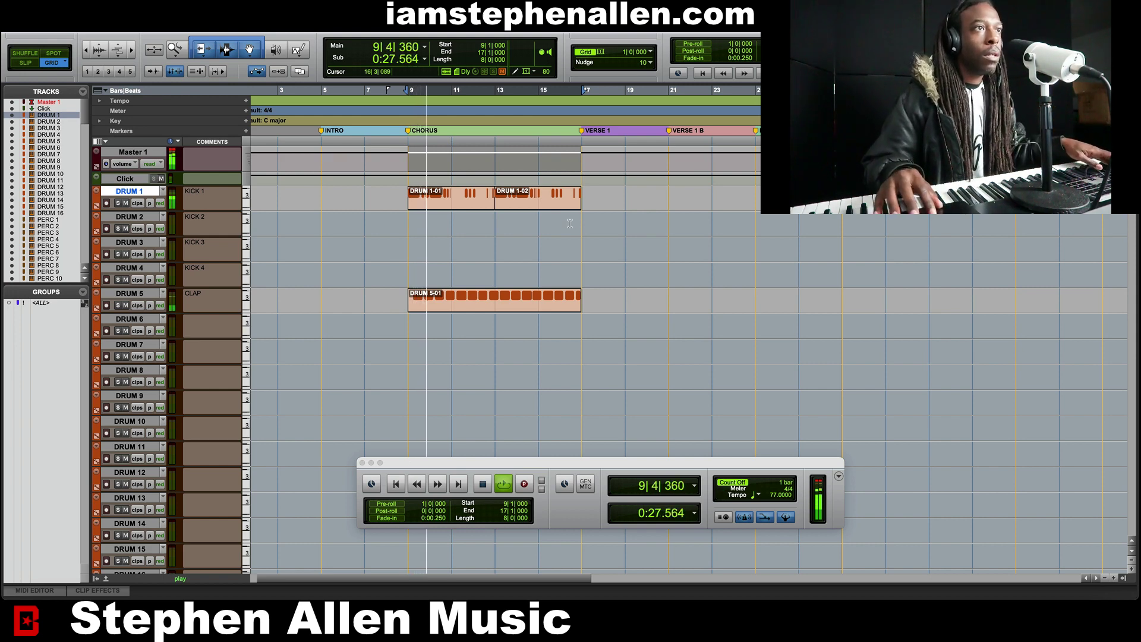
# Reopen the second DRUM 1 clip in the MIDI Editor, add a C3 kick note at 16|3|720, and return to the Edit window
pyautogui.click(562, 207)
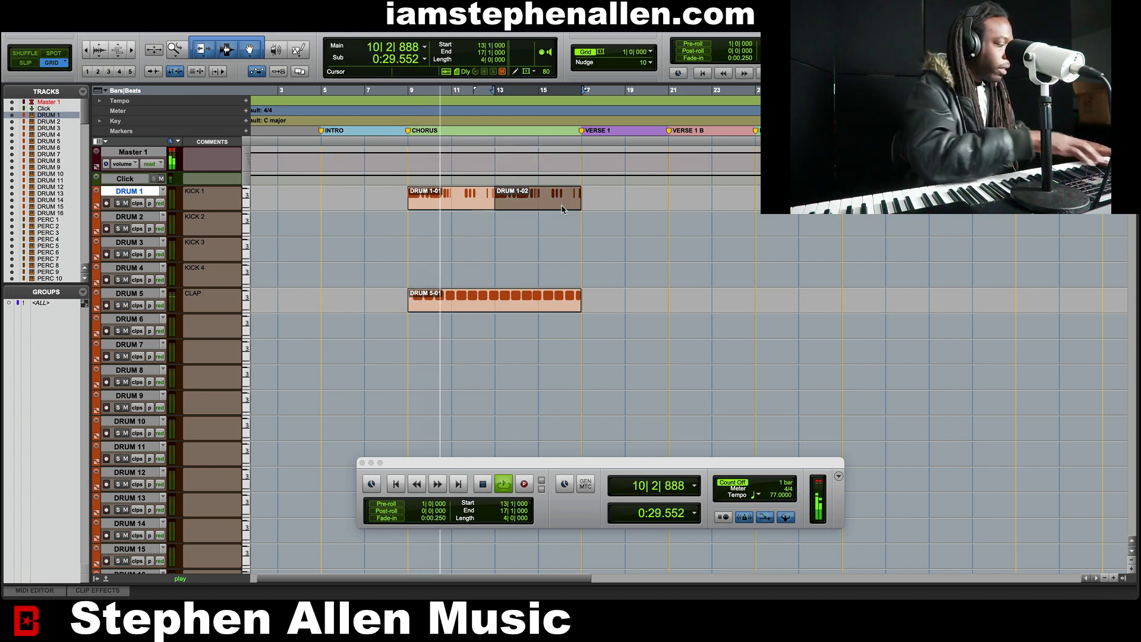
pyautogui.press('super+equal')
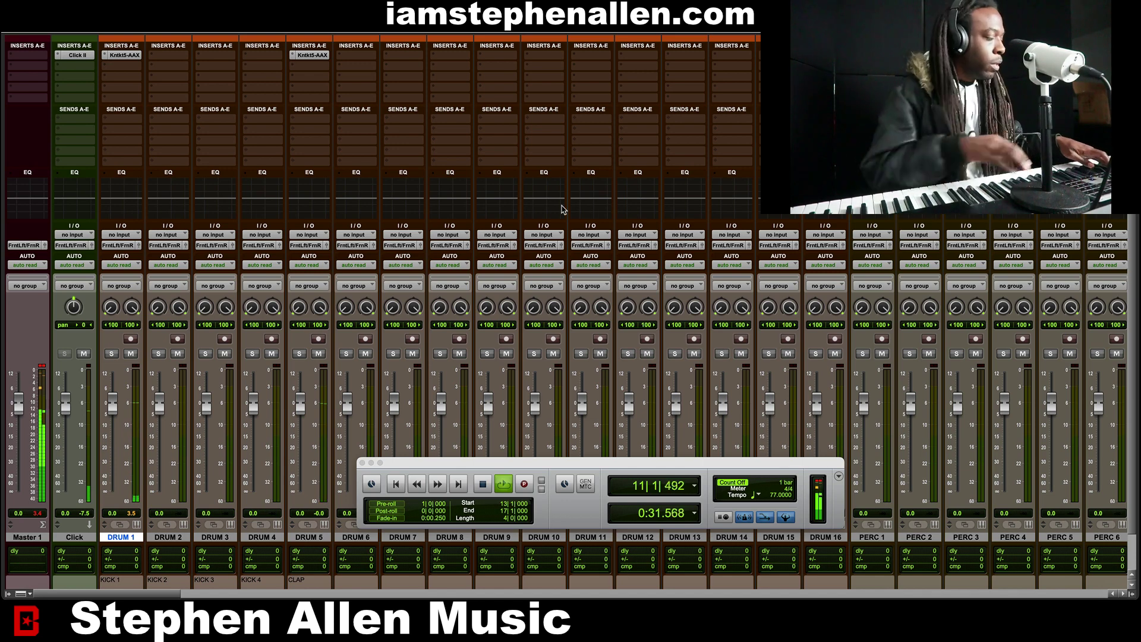
pyautogui.press('super+equal')
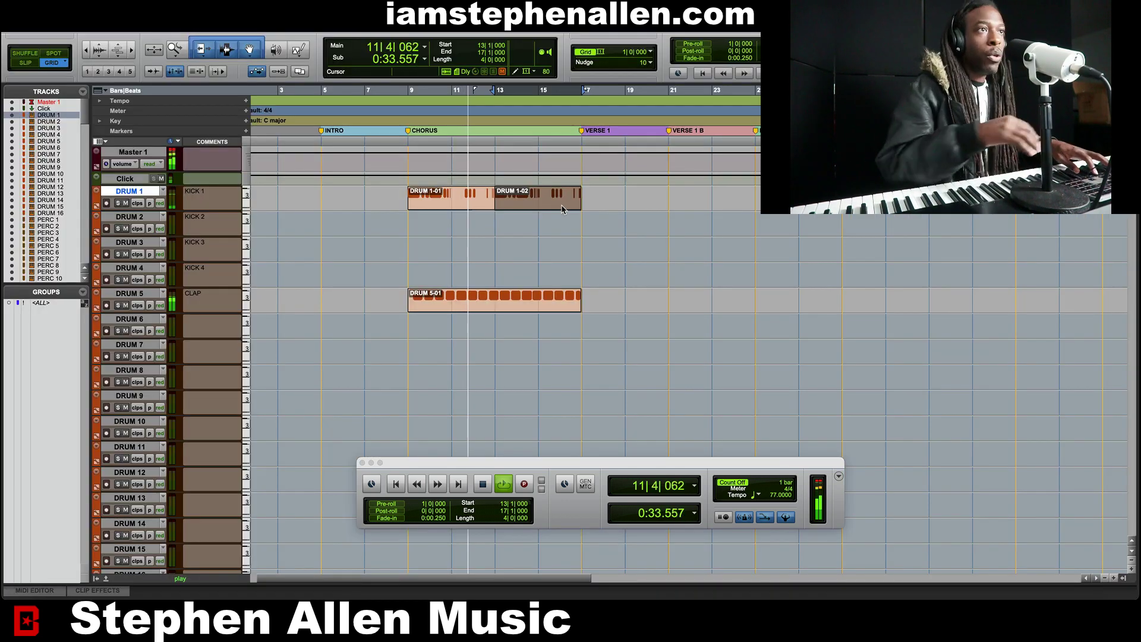
pyautogui.hotkey('ctrl', '=')
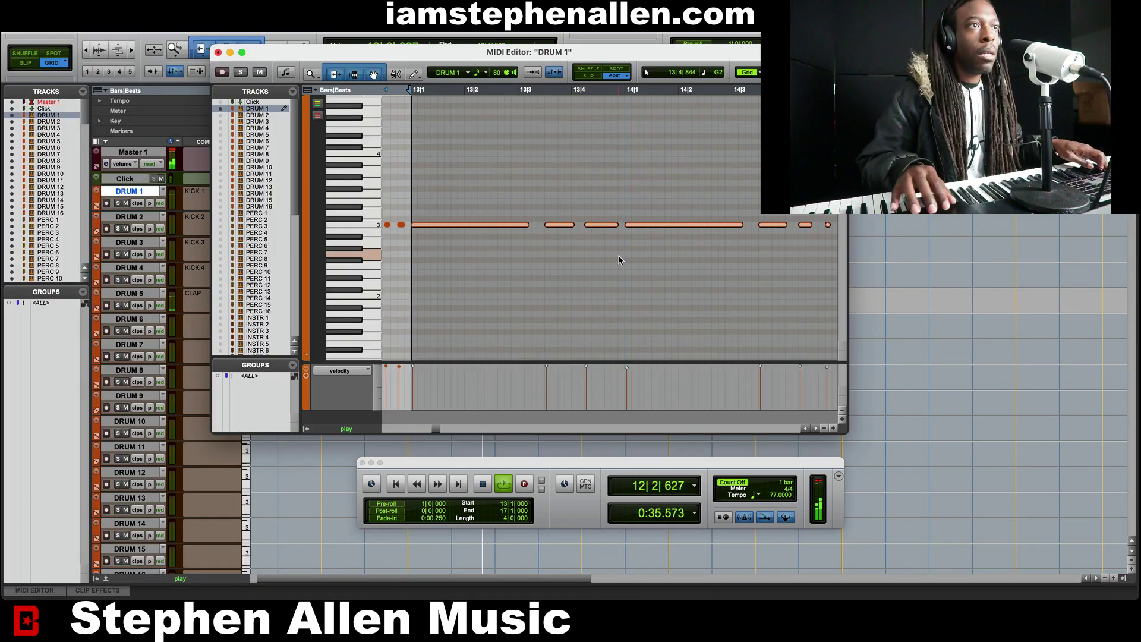
pyautogui.click(619, 259)
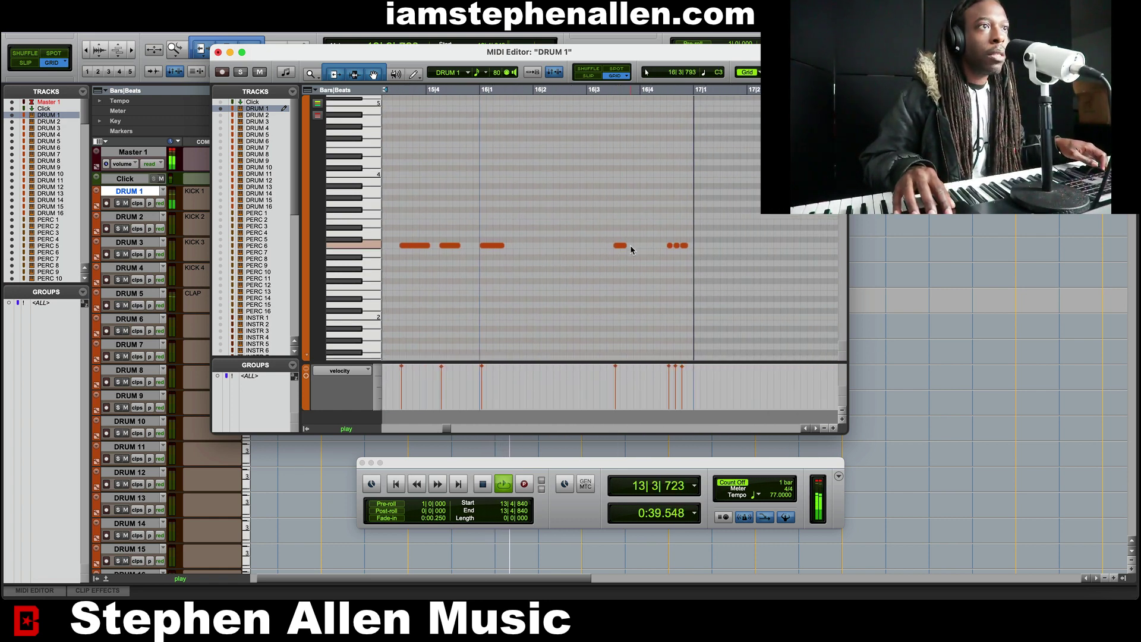
pyautogui.click(630, 245)
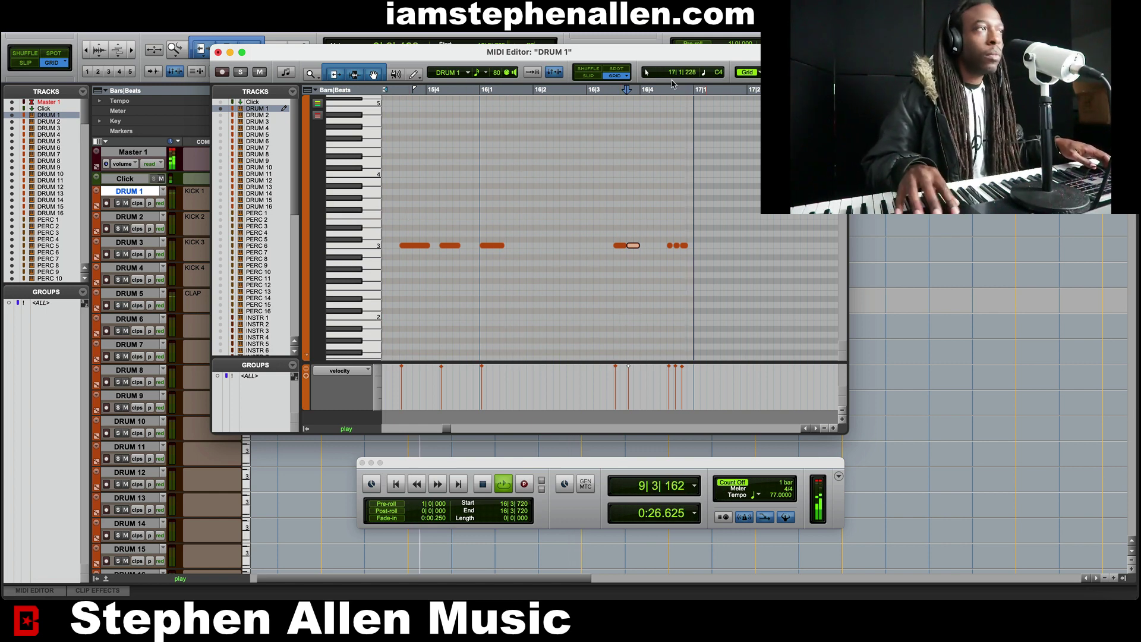
pyautogui.click(218, 52)
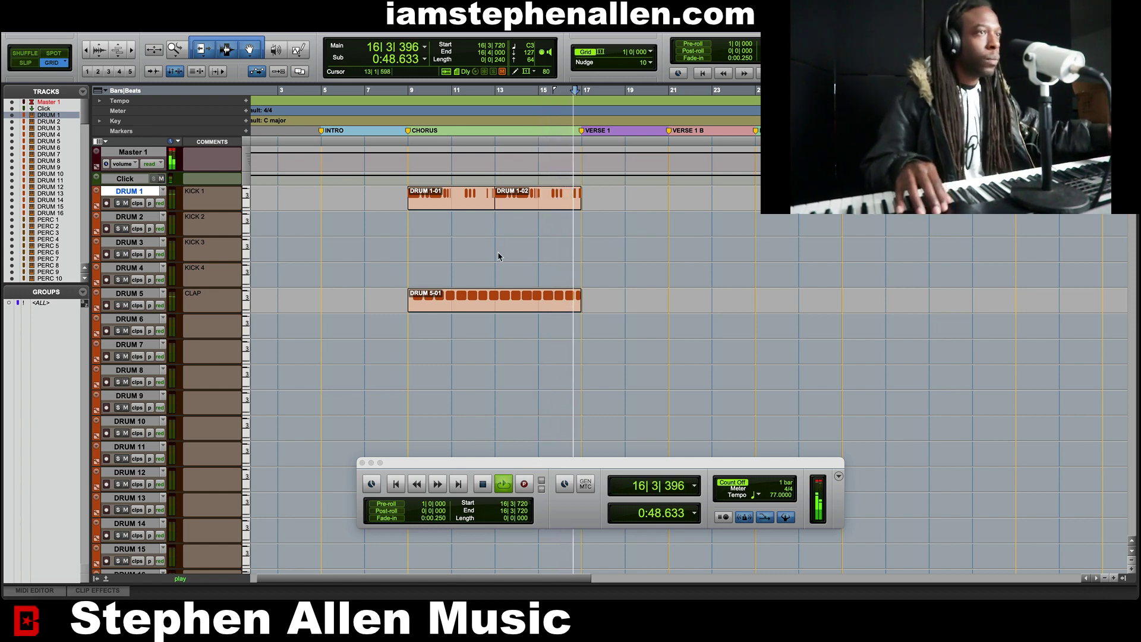
# Select the DRUM 6 track and insert the stereo Kontakt 5-AAX instrument on it in the Mix window
pyautogui.scroll(-8, 498, 257)
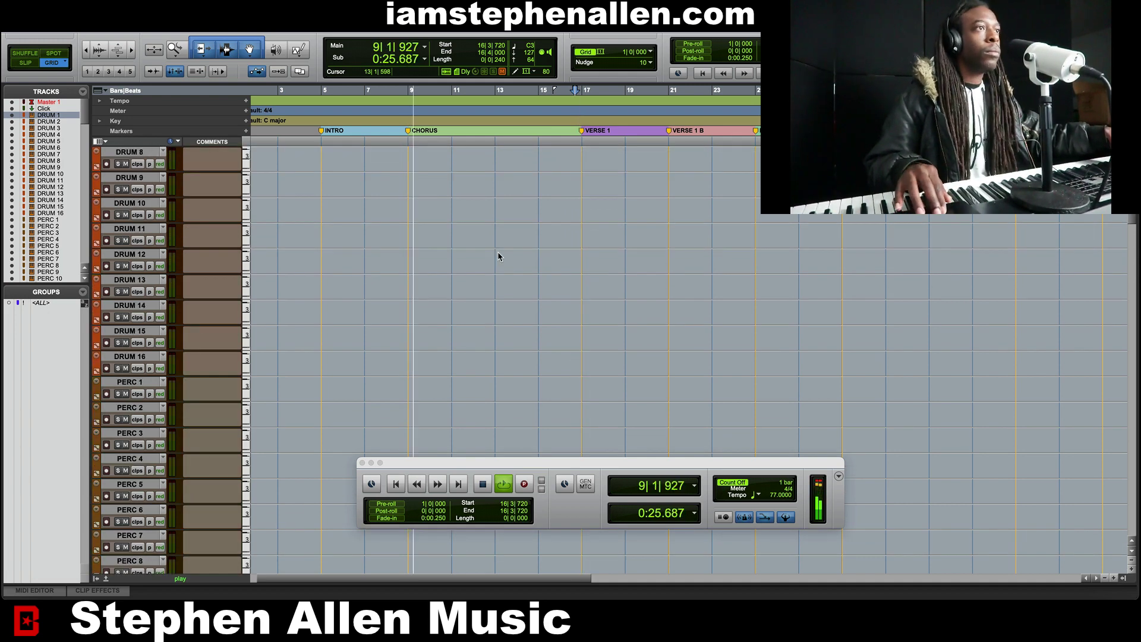
pyautogui.scroll(8, 498, 256)
pyautogui.scroll(-7, 498, 257)
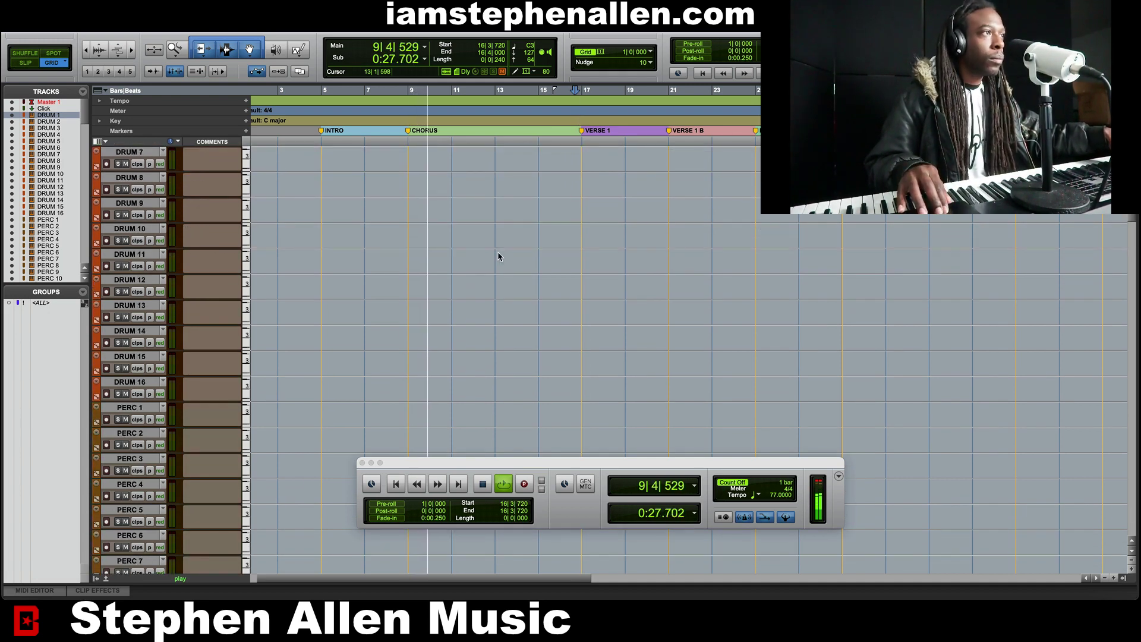
pyautogui.scroll(7, 498, 257)
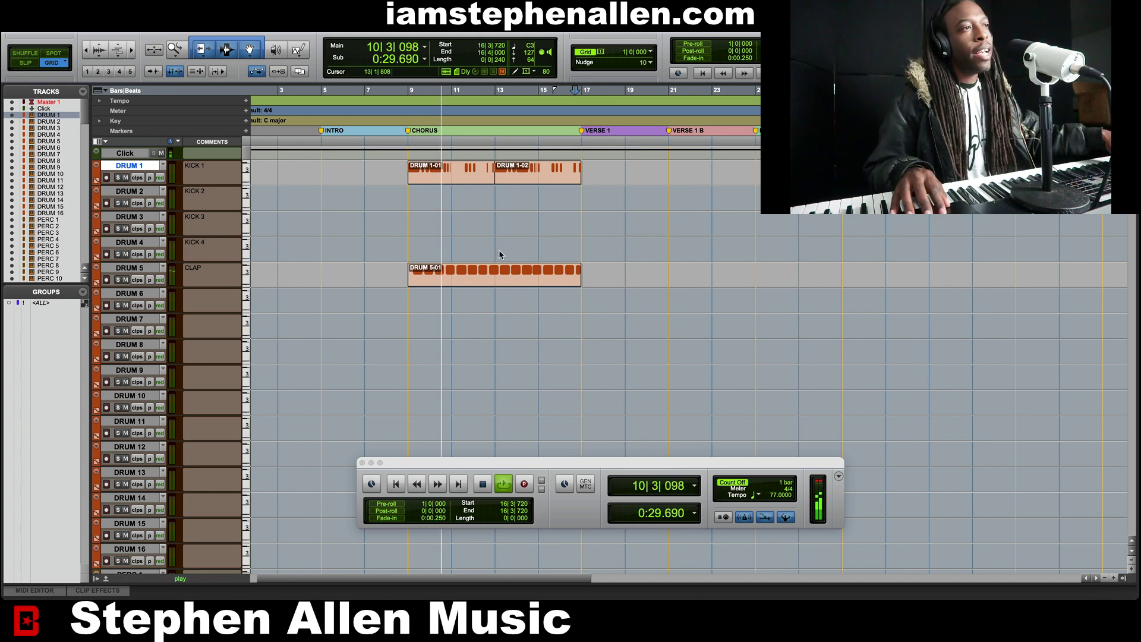
pyautogui.click(132, 294)
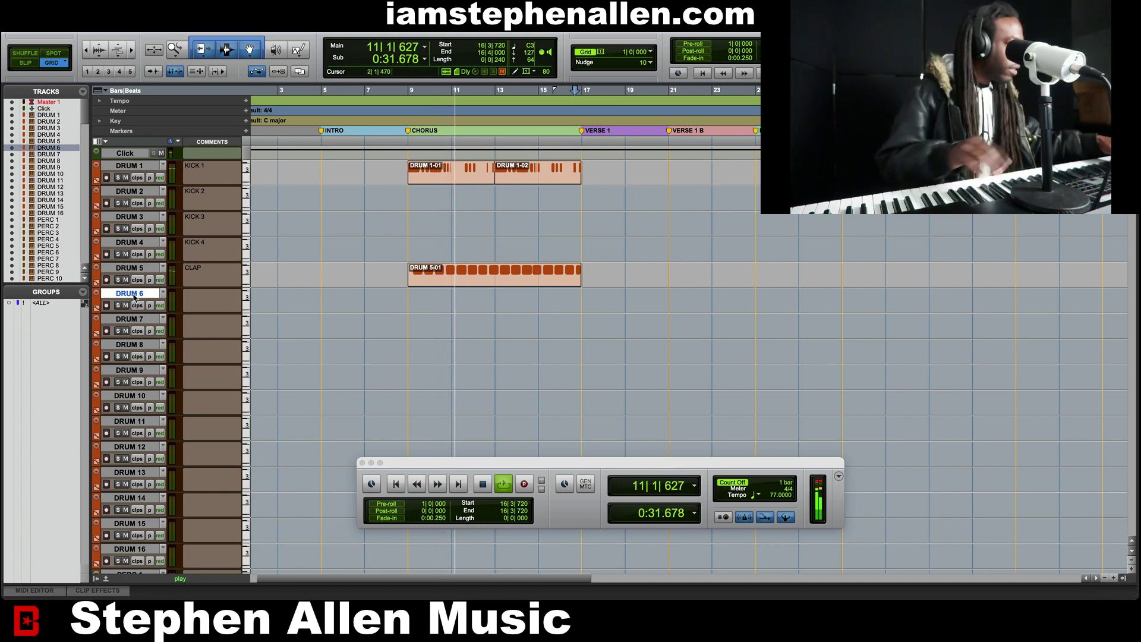
pyautogui.press('super+equal')
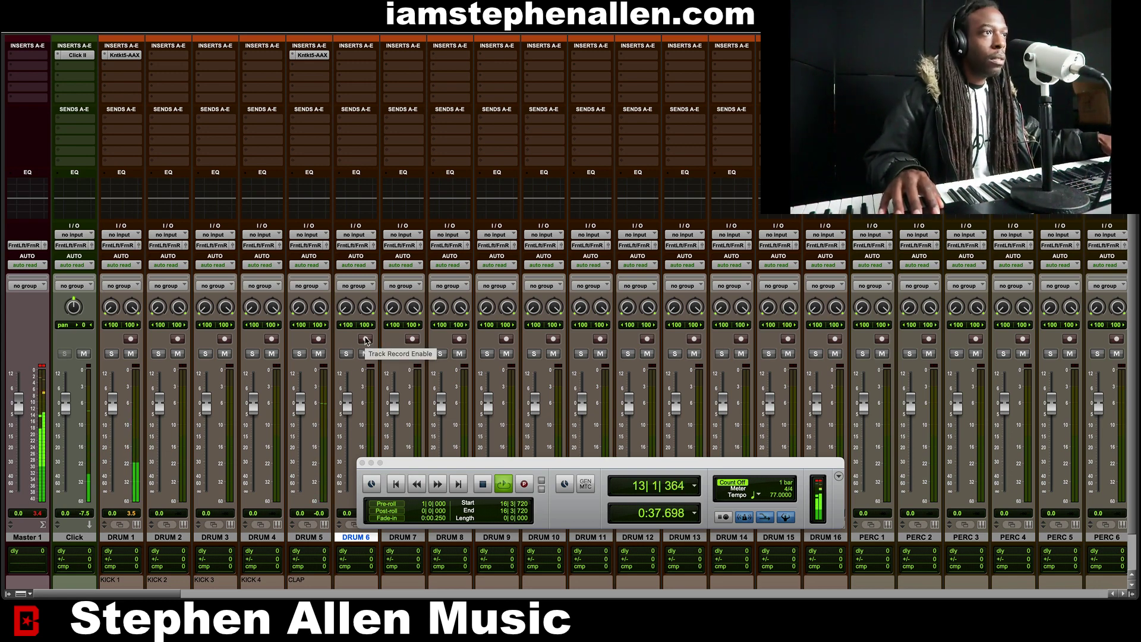
pyautogui.click(346, 58)
pyautogui.moveTo(366, 59)
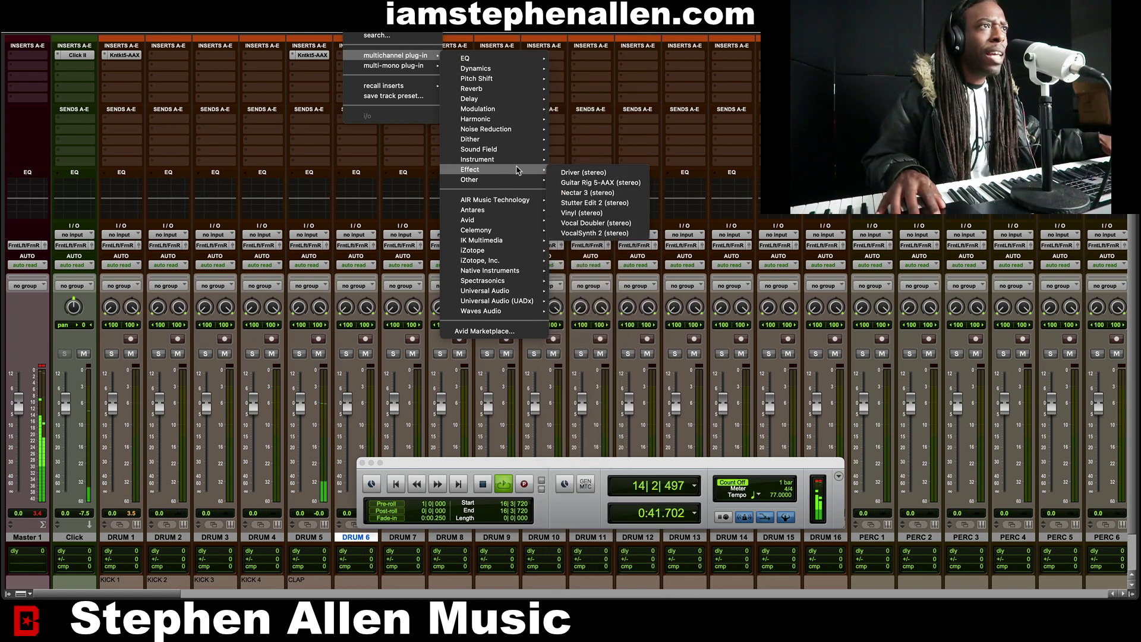
pyautogui.moveTo(519, 165)
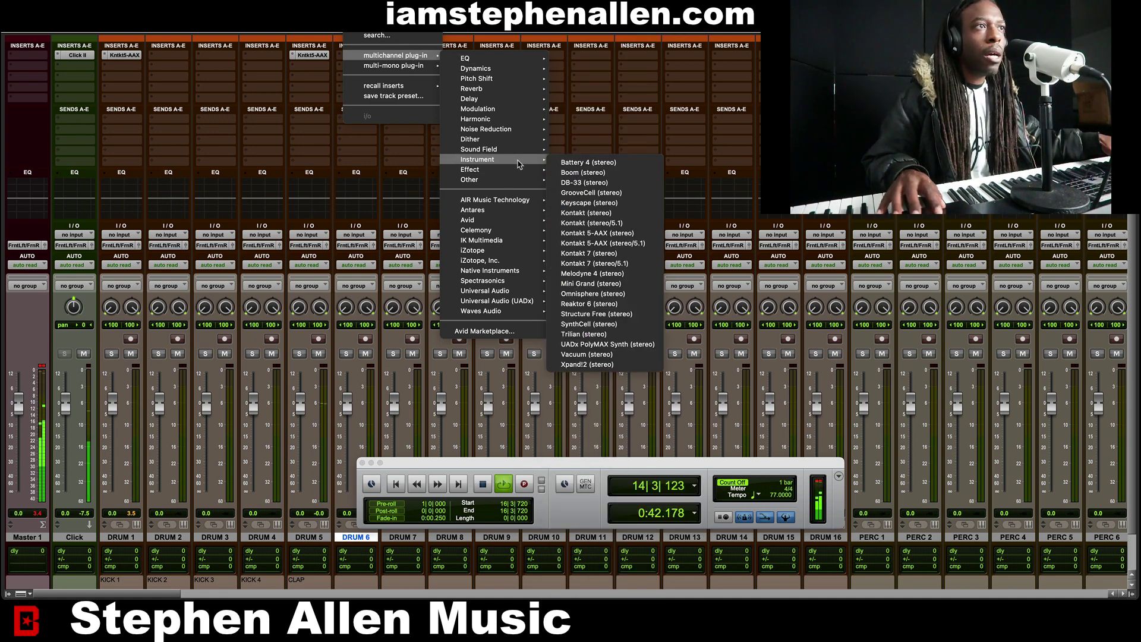
pyautogui.click(617, 234)
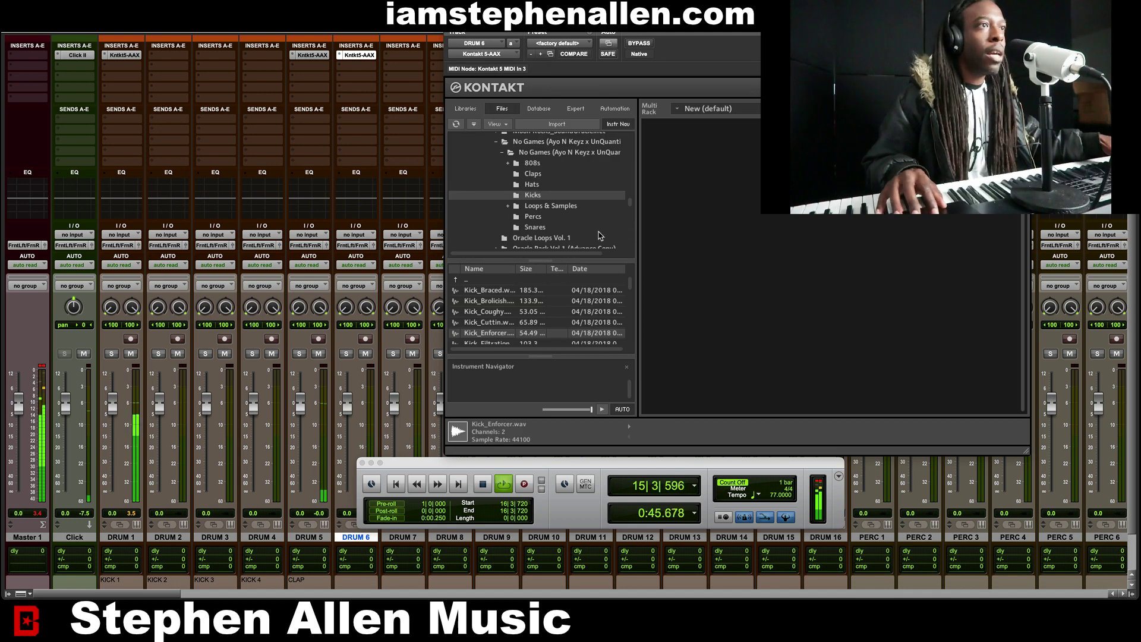
# Load the Hat_Airy Hola sample from the No Games Hats folder into Kontakt on DRUM 6
pyautogui.click(530, 185)
pyautogui.click(500, 291)
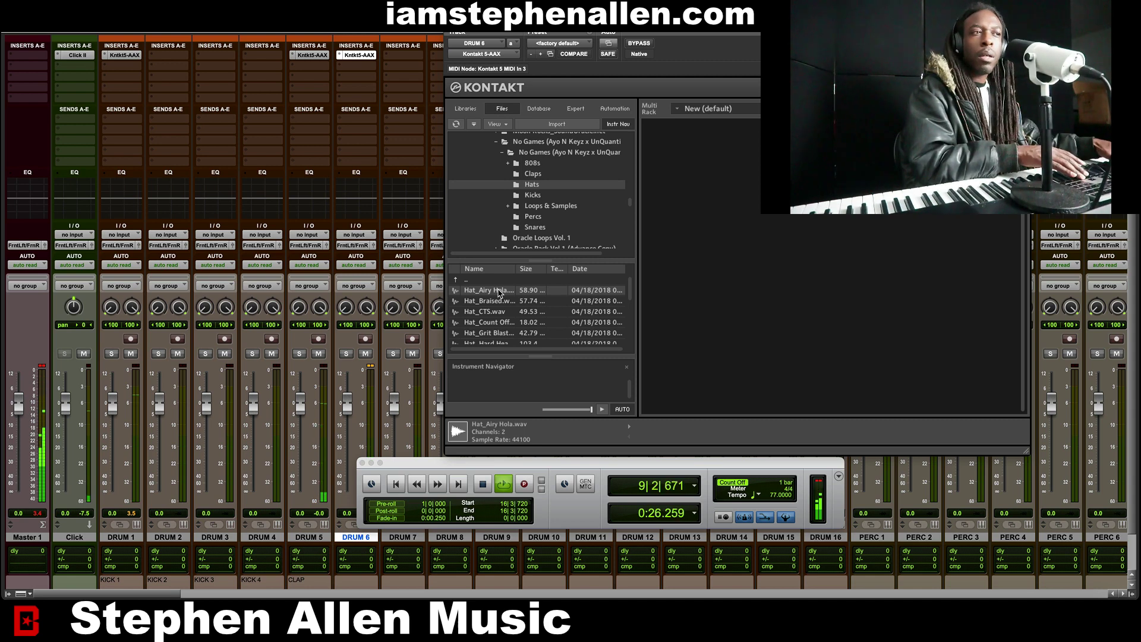
pyautogui.doubleClick(499, 292)
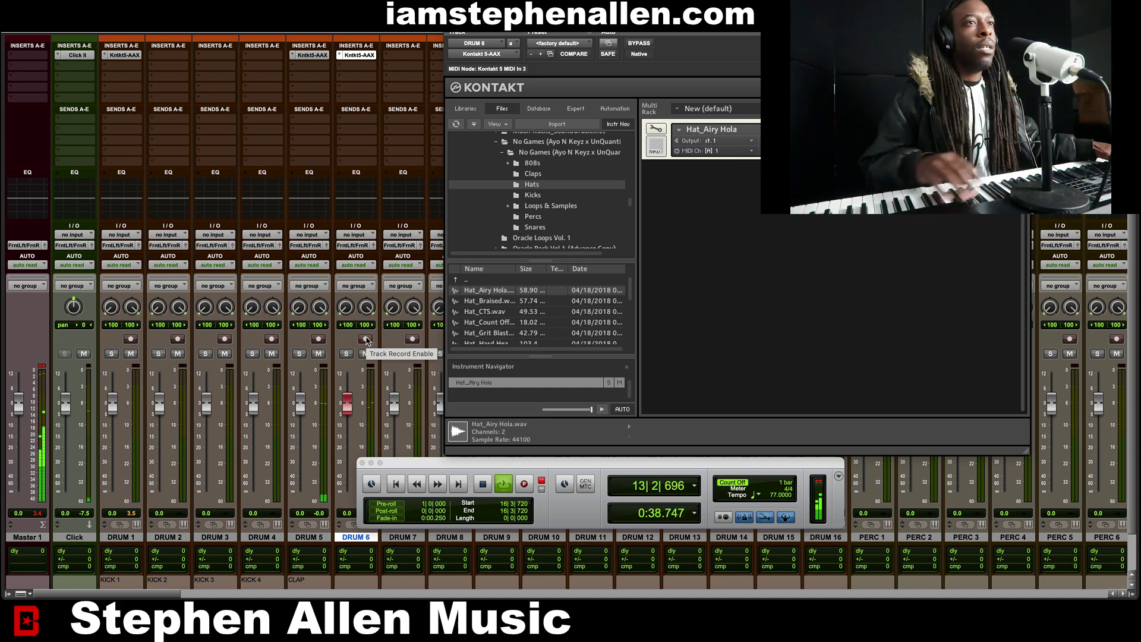
# Audition the hi-hat samples in the No Games kit's Hats folder for DRUM 6 while the beat plays
pyautogui.hotkey('shift', 'r')
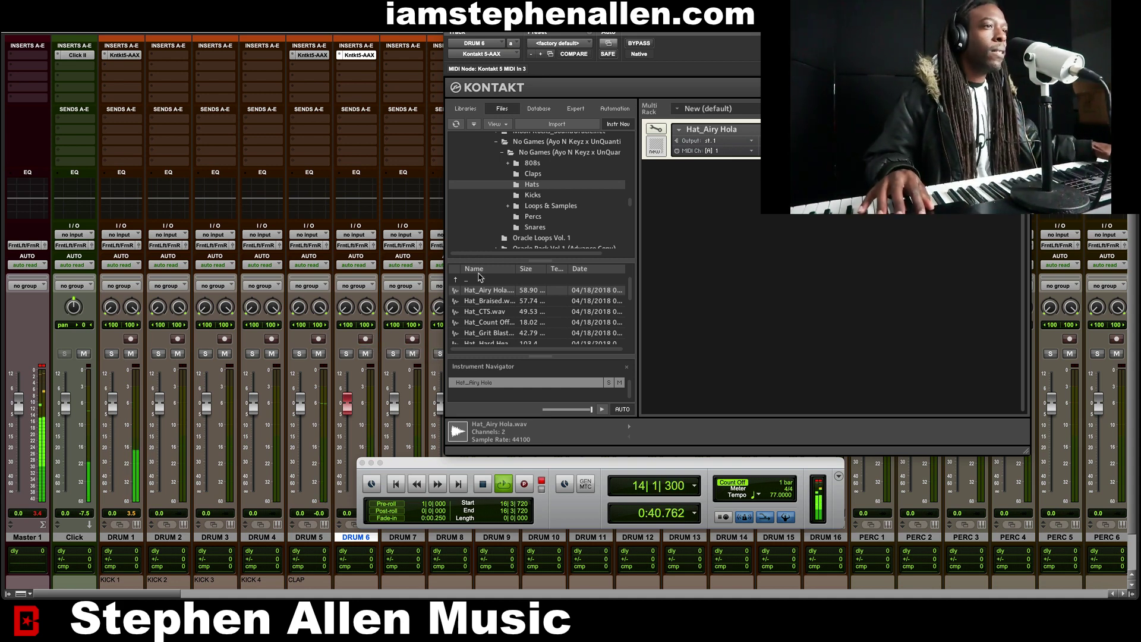
pyautogui.click(503, 302)
pyautogui.press('Down')
pyautogui.press('Down')
pyautogui.press('Down')
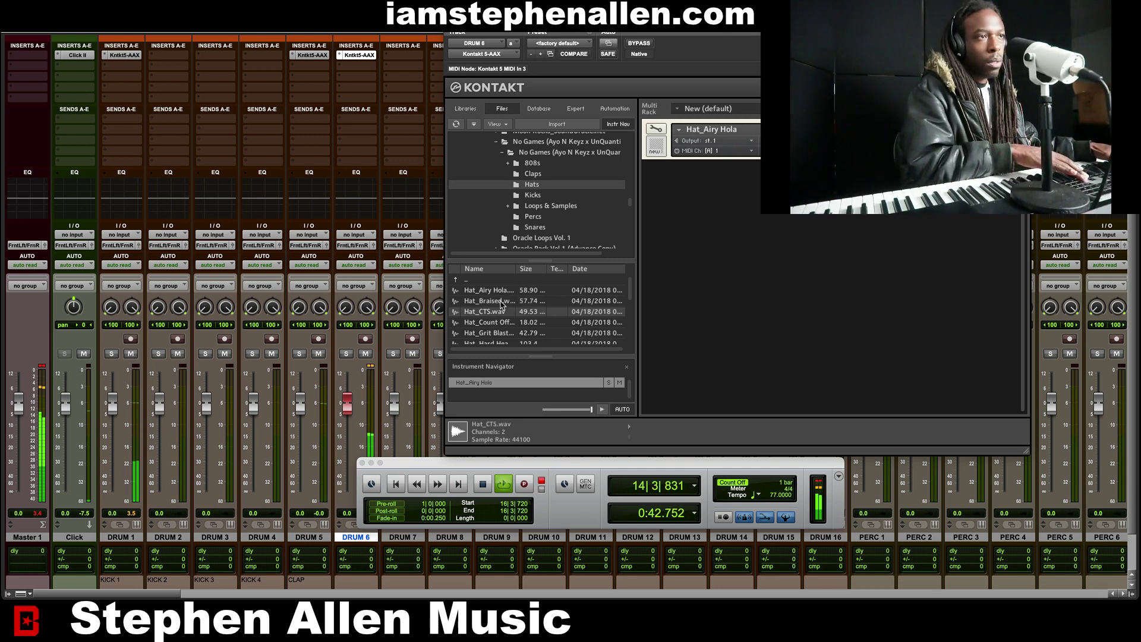
pyautogui.press('Up')
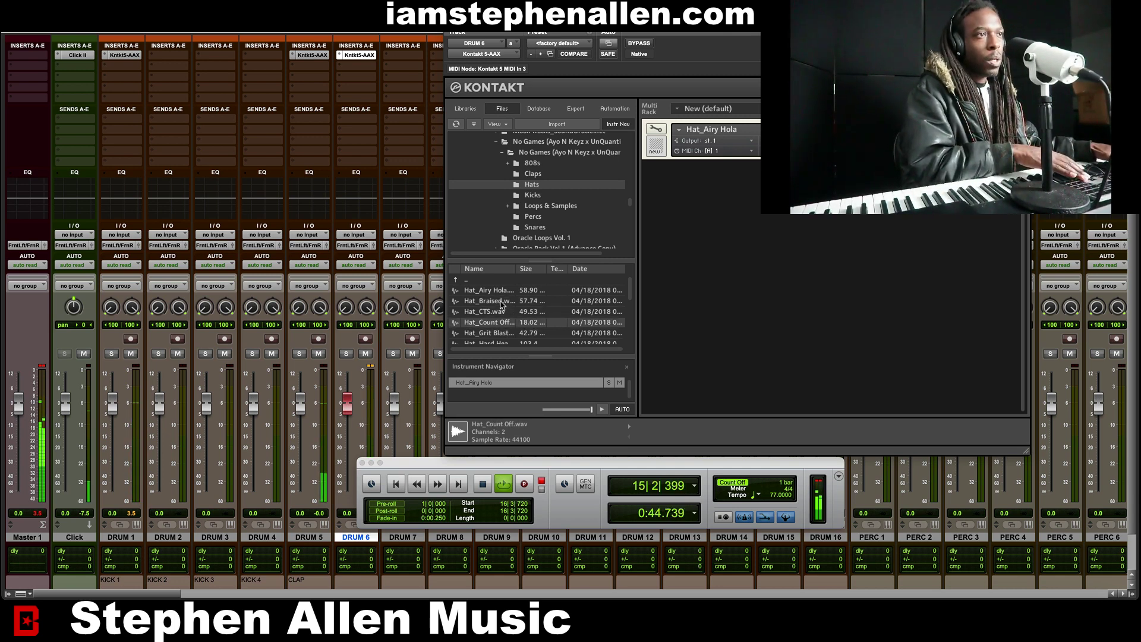
pyautogui.press('Down')
pyautogui.press('Down')
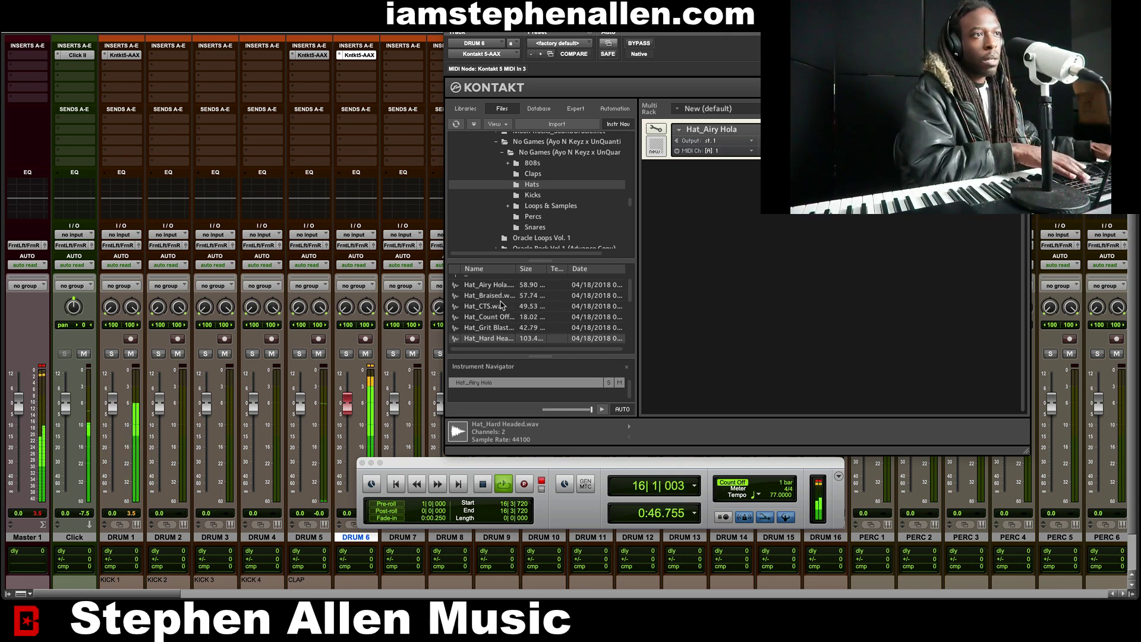
pyautogui.press('Up')
pyautogui.press('Up')
pyautogui.press('Down')
pyautogui.press('Up')
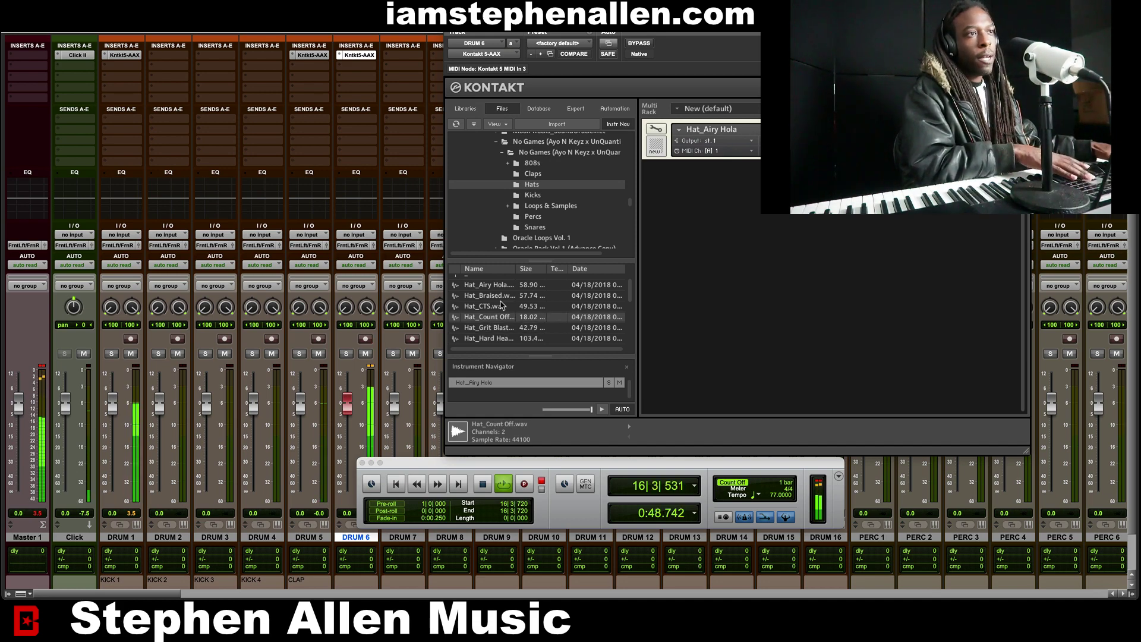
pyautogui.press('Down')
pyautogui.press('Up')
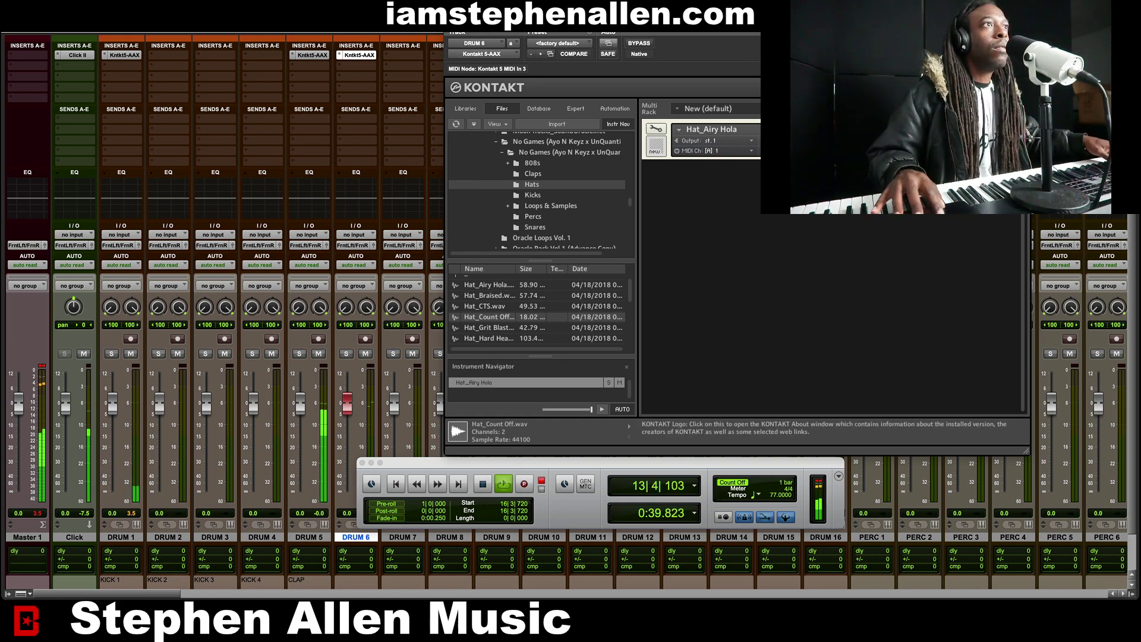
# Close the Kontakt window and show the Edit window with playback stopped
pyautogui.press('super+w')
pyautogui.press('super+equal')
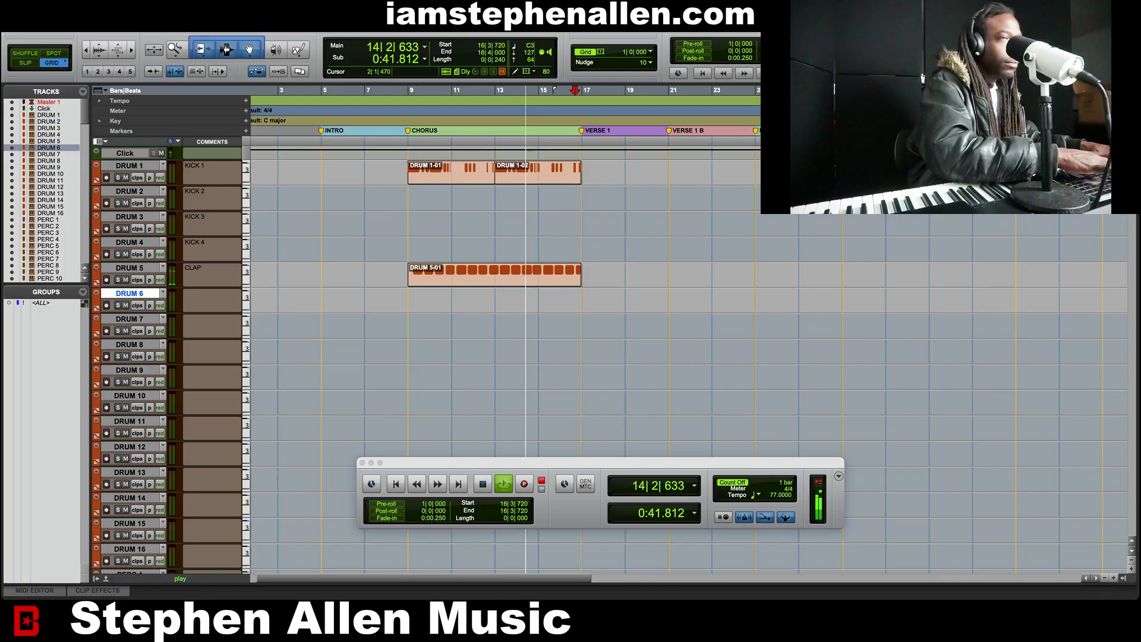
pyautogui.press('space')
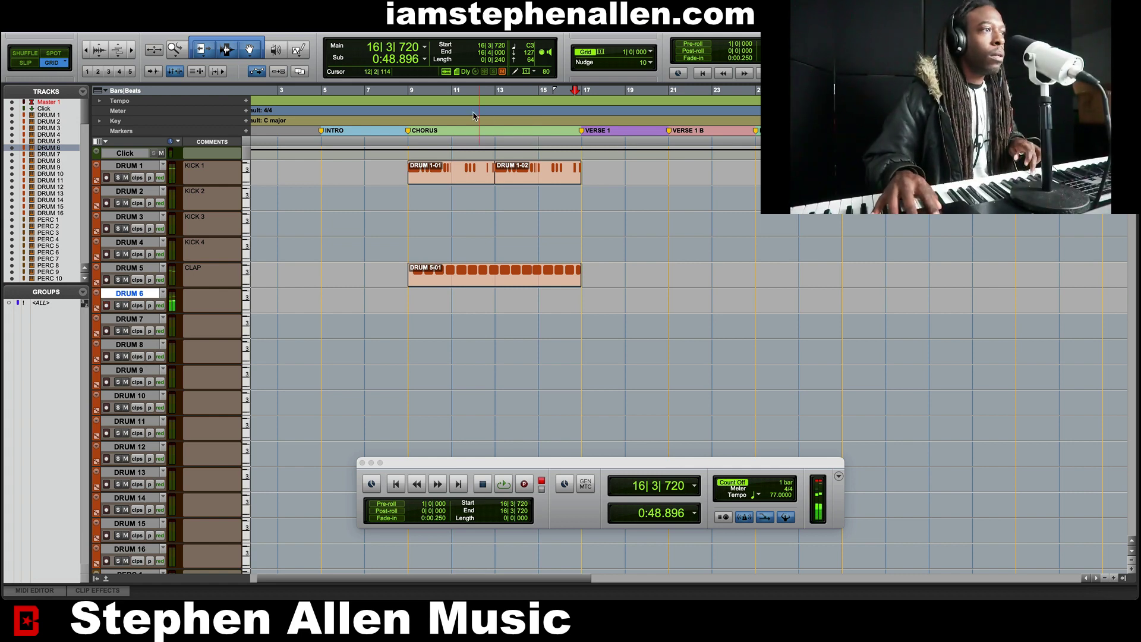
# Record a hi-hat pattern on DRUM 6 from bar 9 using the clap clip's range, disarm the track and play it back
pyautogui.click(524, 485)
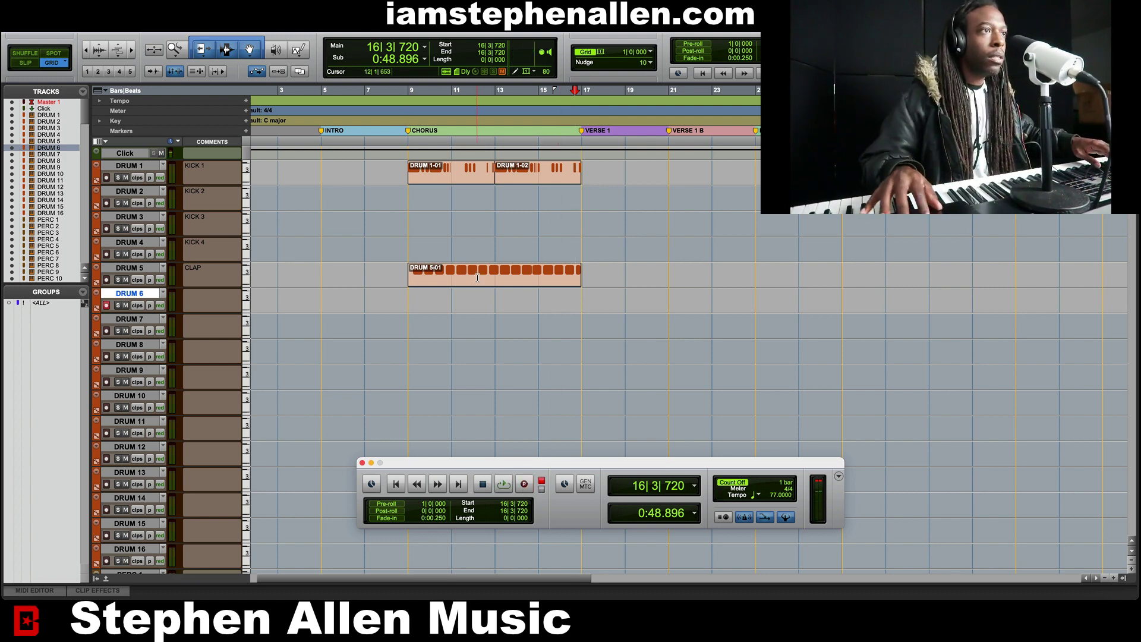
pyautogui.doubleClick(477, 278)
pyautogui.click(528, 485)
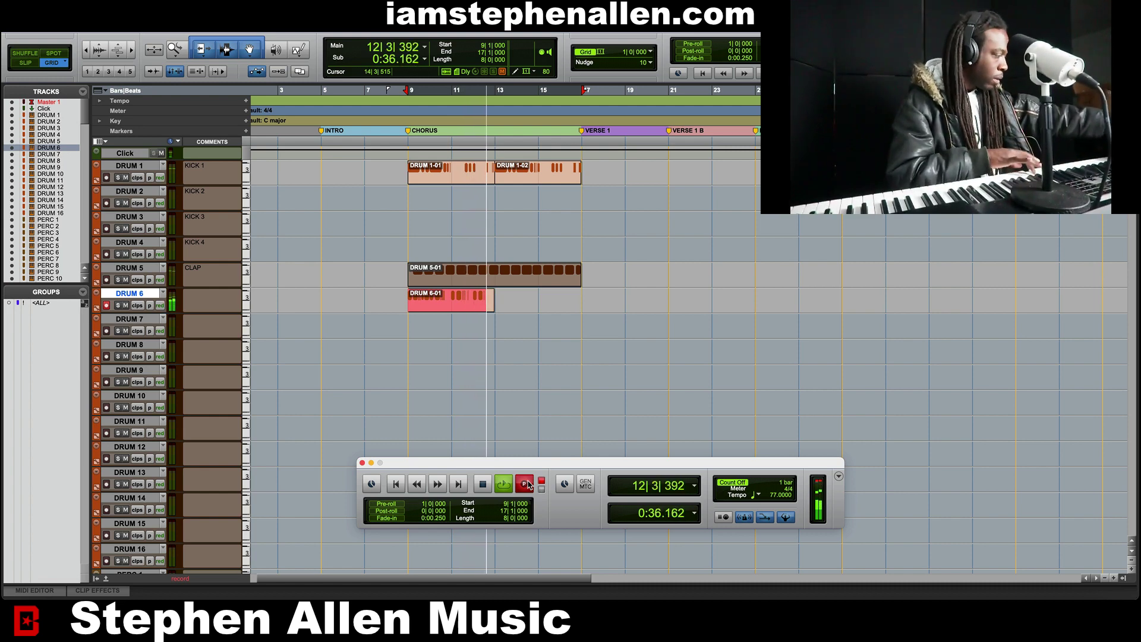
pyautogui.press('space')
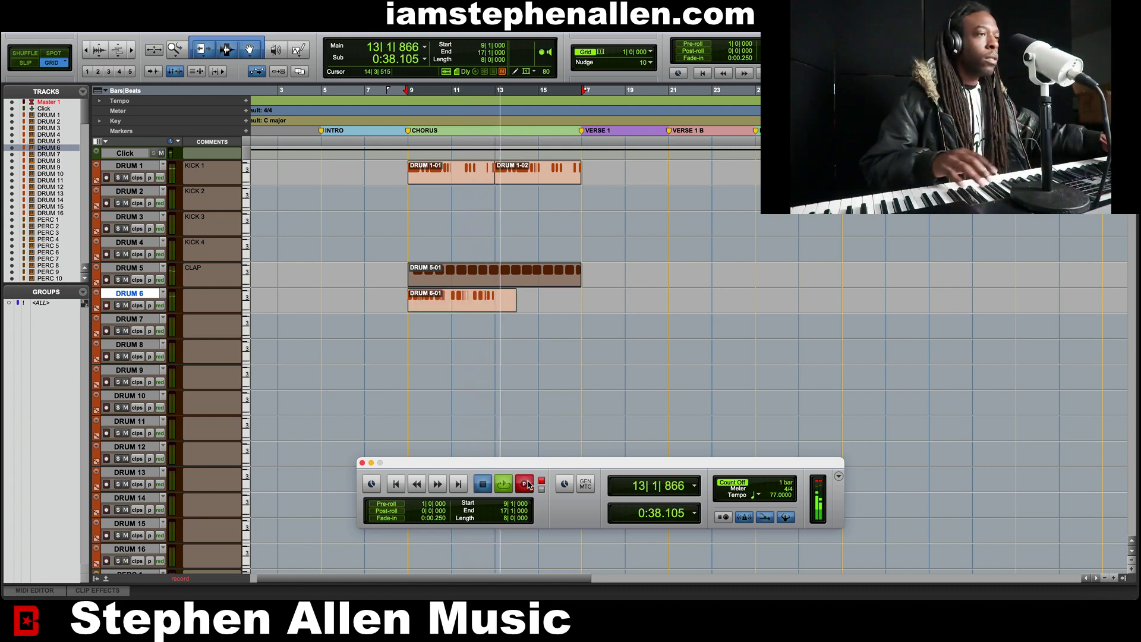
pyautogui.click(107, 306)
pyautogui.press('space')
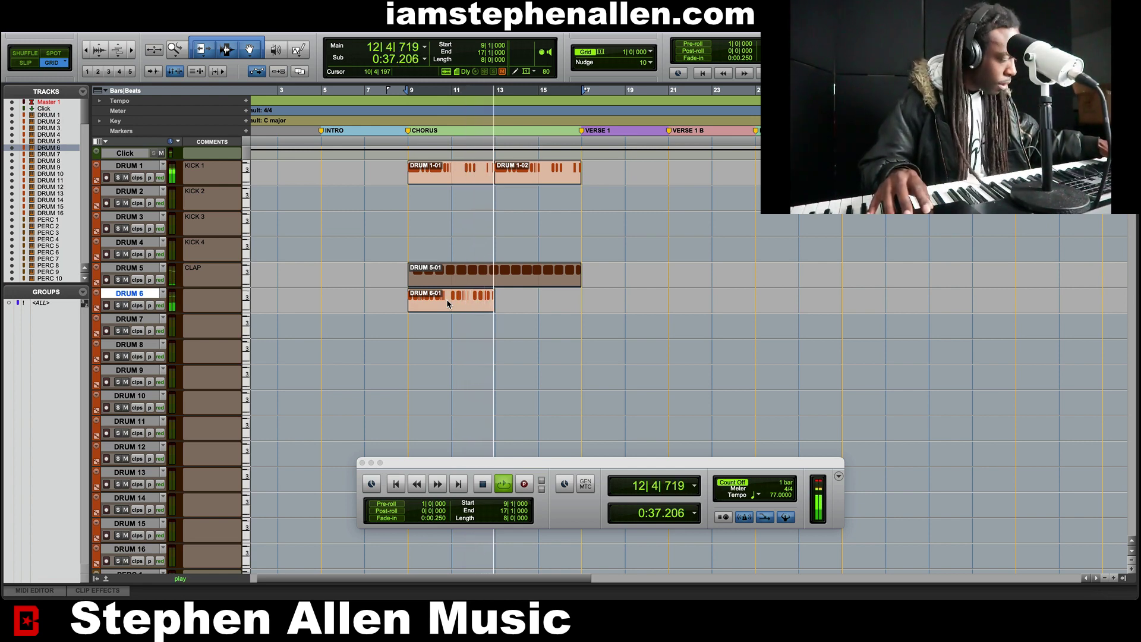
# Duplicate the DRUM 6-01 clip at bar 13 and play back the chorus over the clap clip's range
pyautogui.press('space')
pyautogui.click(448, 303)
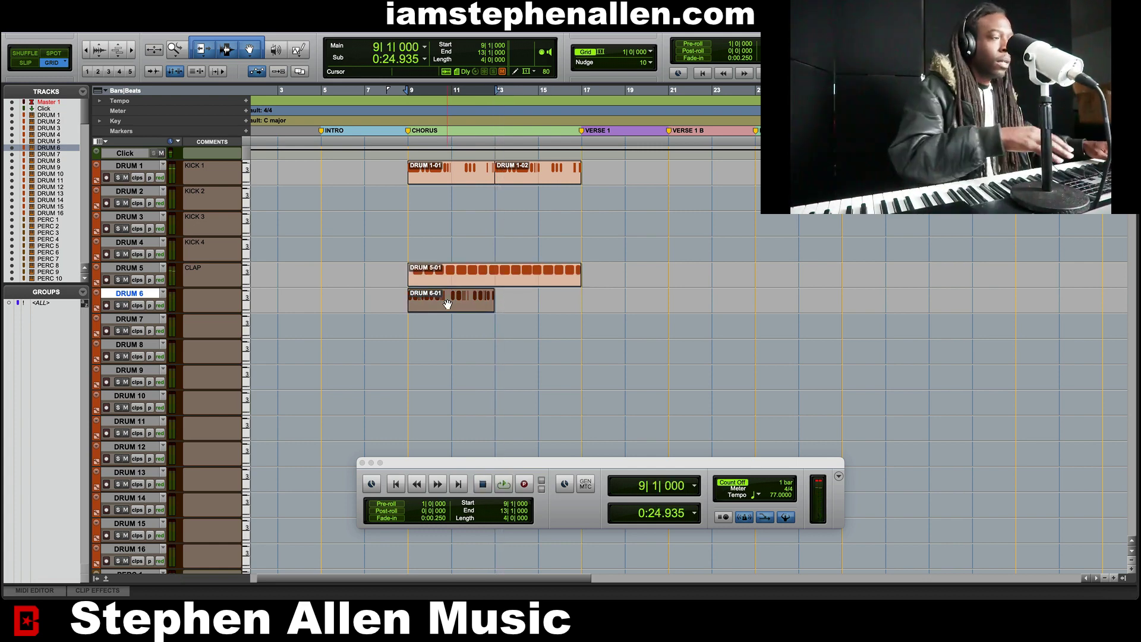
pyautogui.press('super+d')
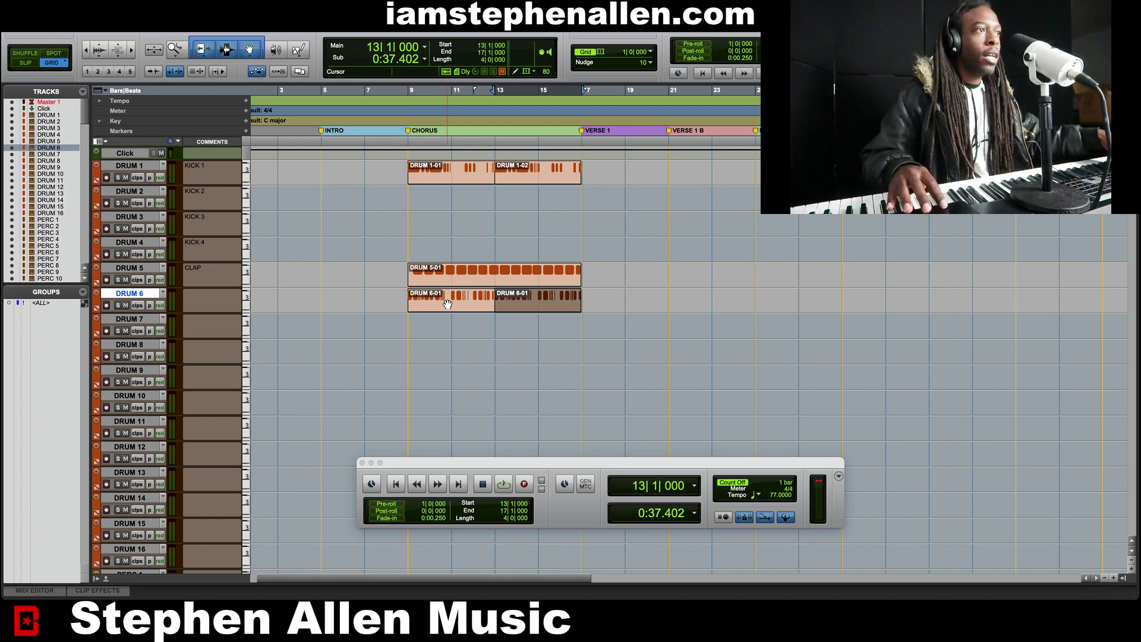
pyautogui.click(502, 273)
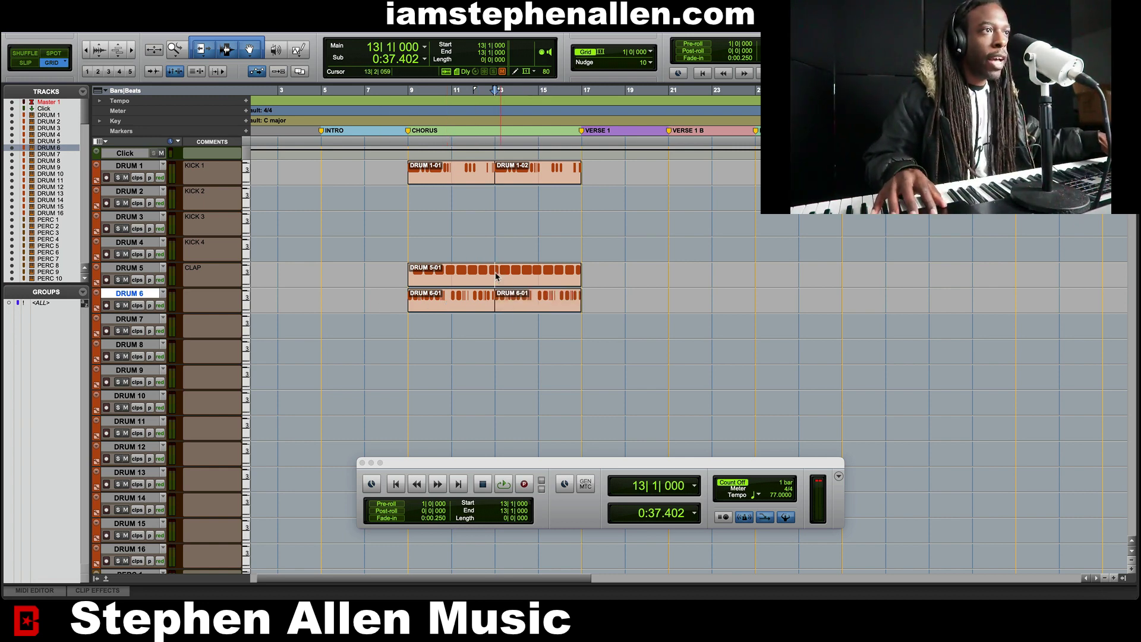
pyautogui.click(488, 281)
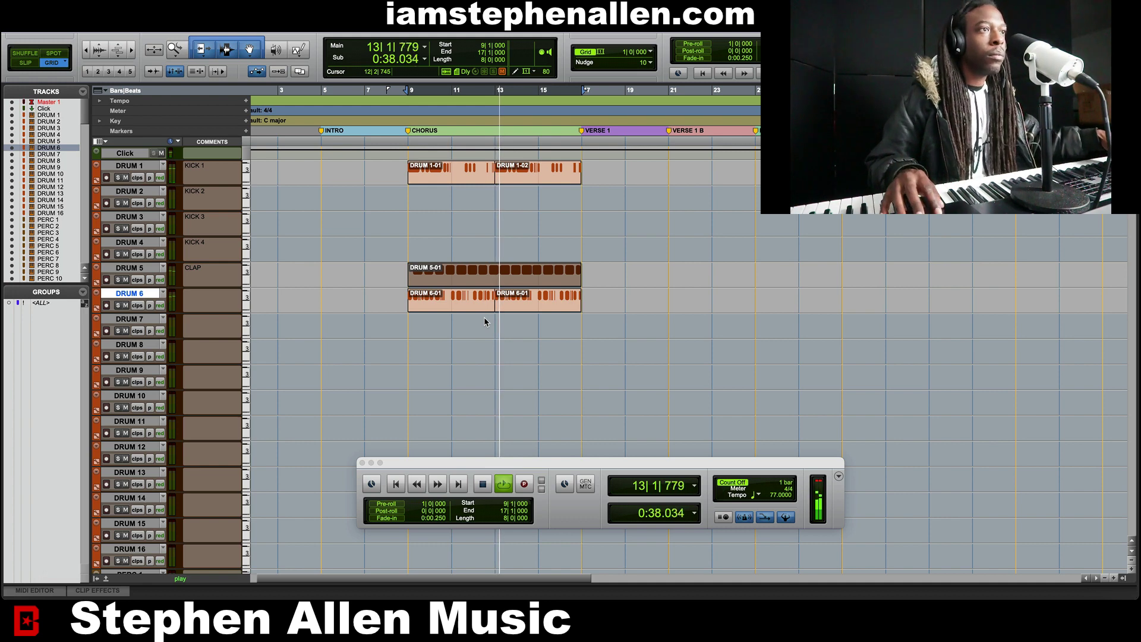
# Open the second DRUM 6 clip in the MIDI Editor and add short C3 hi-hat notes across beat 4 of bar 14
pyautogui.click(513, 307)
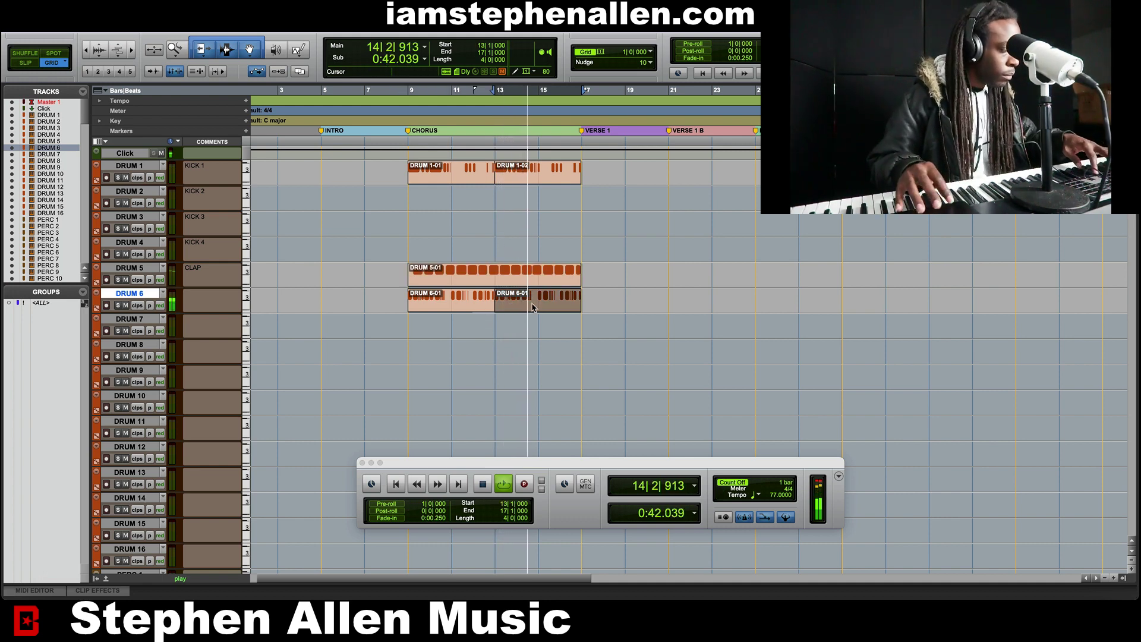
pyautogui.doubleClick(533, 307)
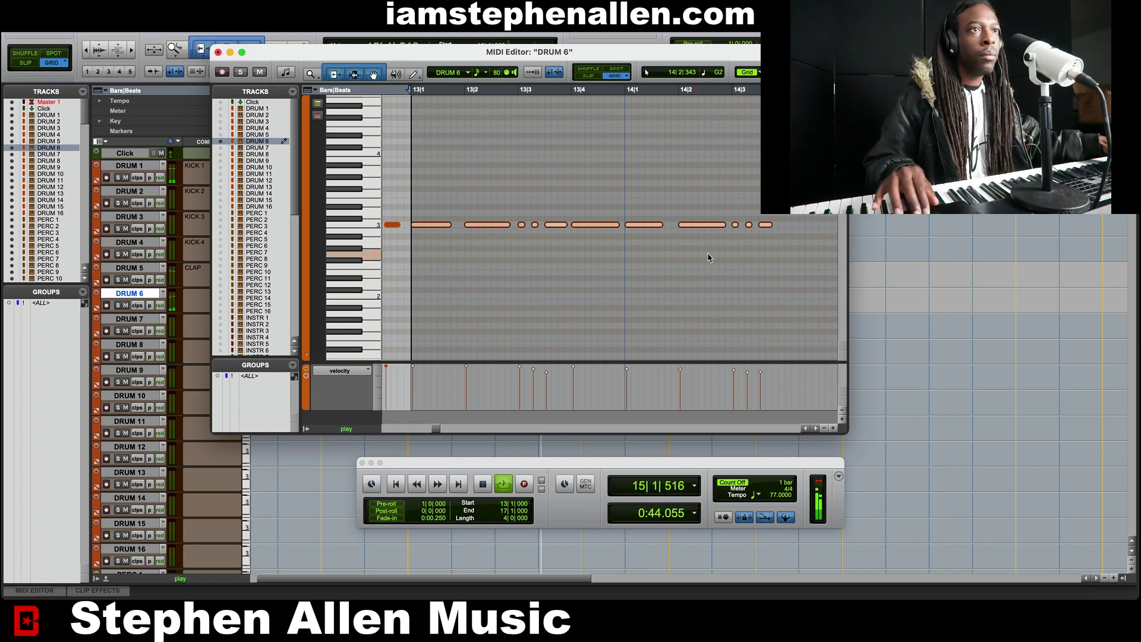
pyautogui.click(691, 241)
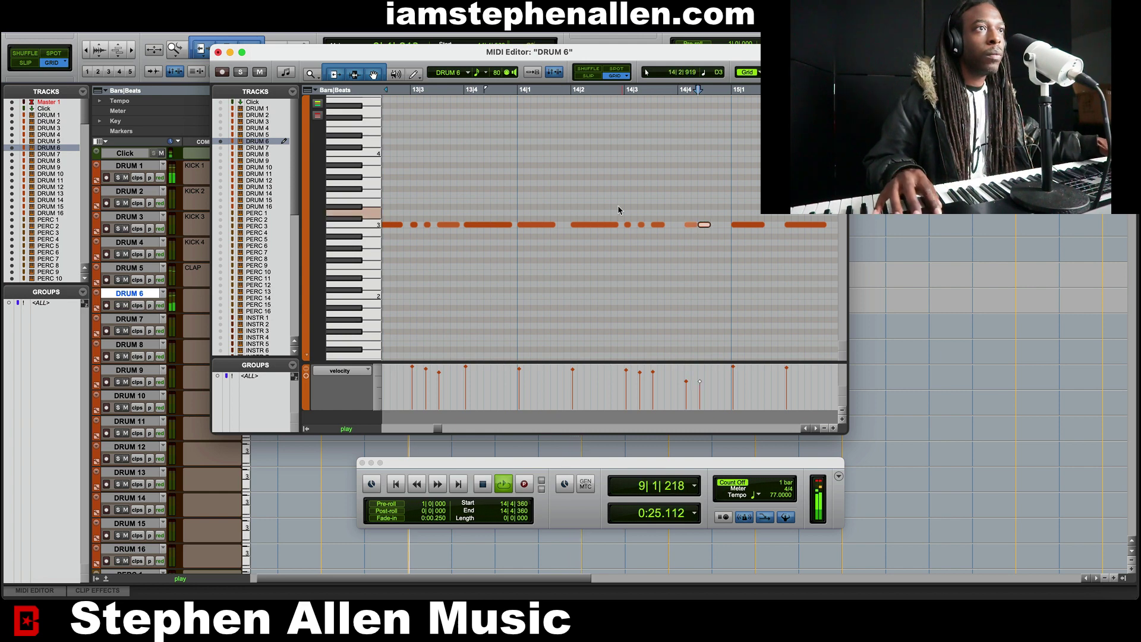
pyautogui.press('space')
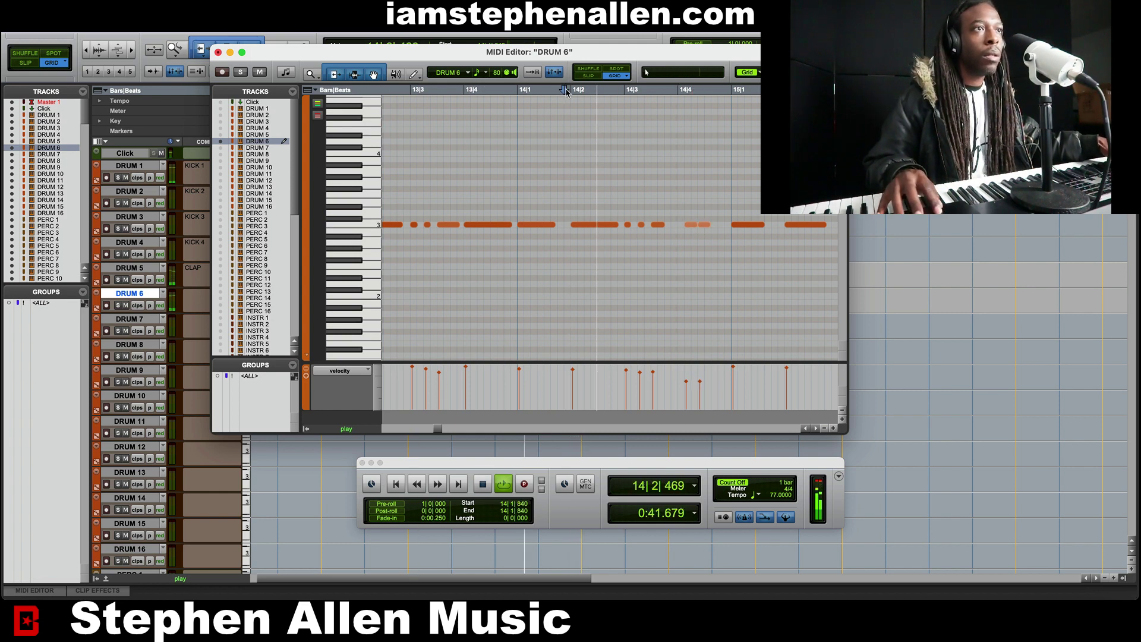
pyautogui.click(720, 229)
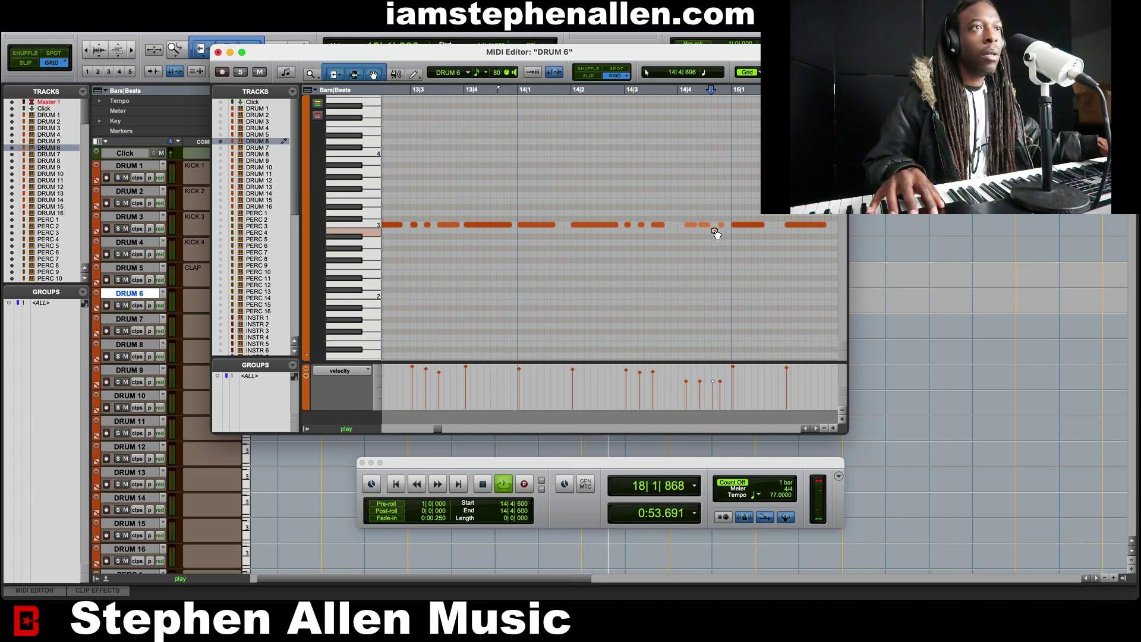
# Delete the added hi-hat note at 14|4|120 and play the roll back from 14|1|360
pyautogui.click(491, 90)
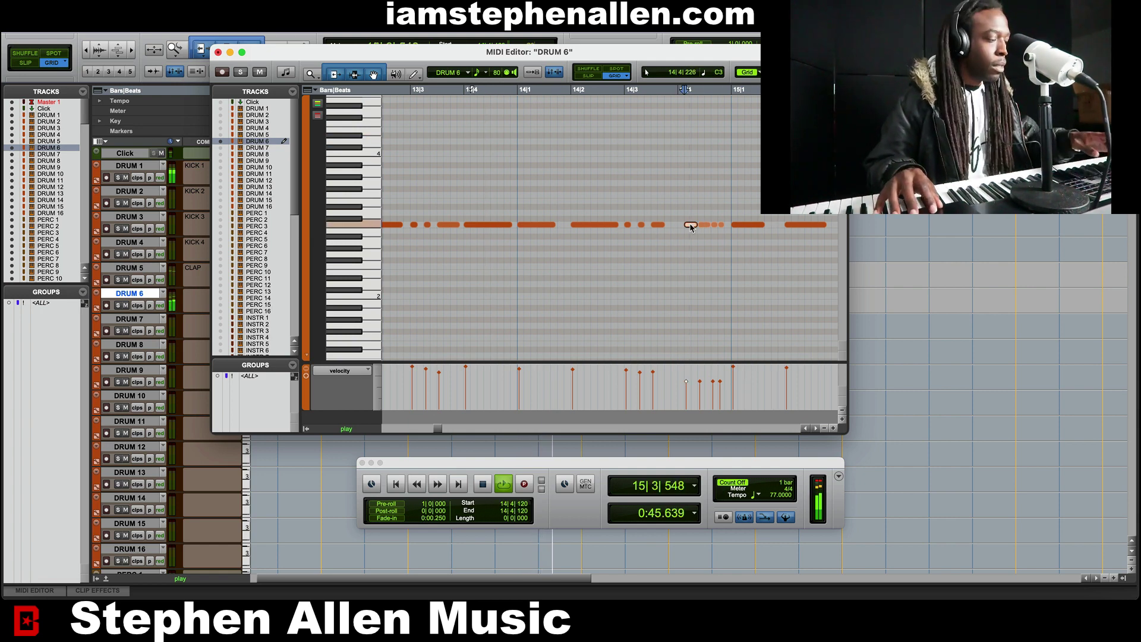
pyautogui.click(536, 91)
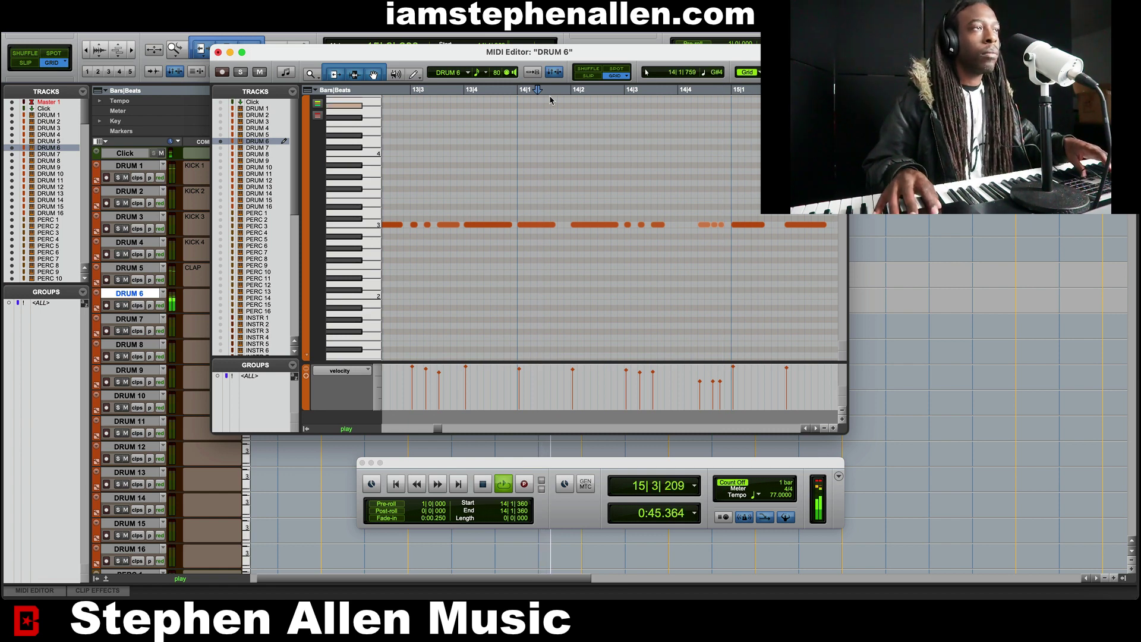
pyautogui.press('space')
pyautogui.press('space')
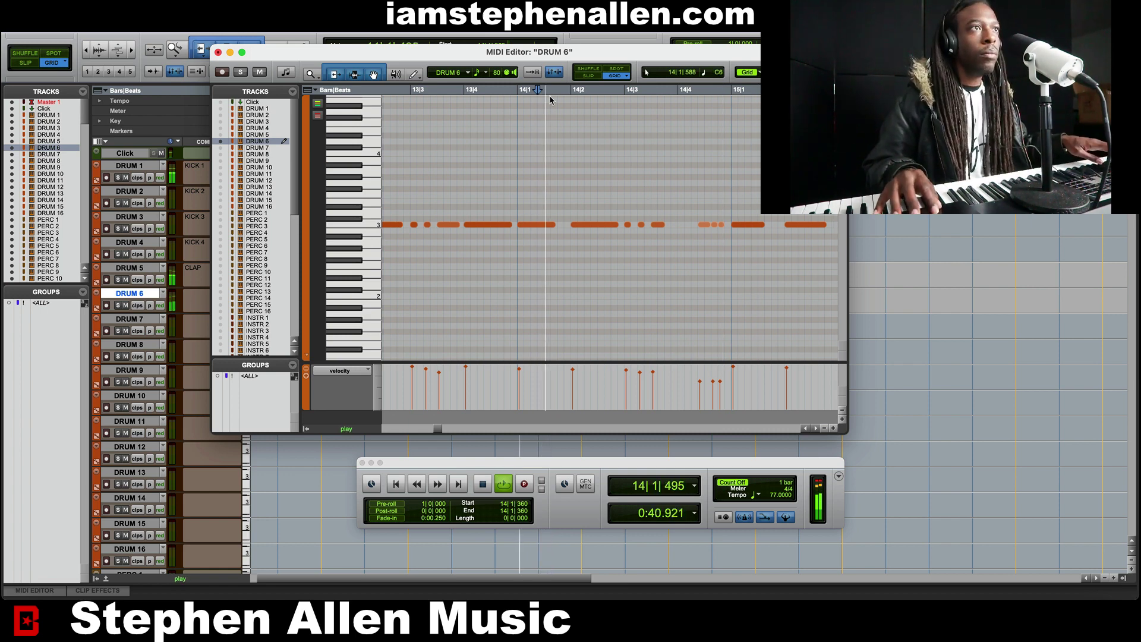
# Add a C3 hi-hat note at 14|4|000 and play the pattern back from 14|1|600
pyautogui.click(679, 225)
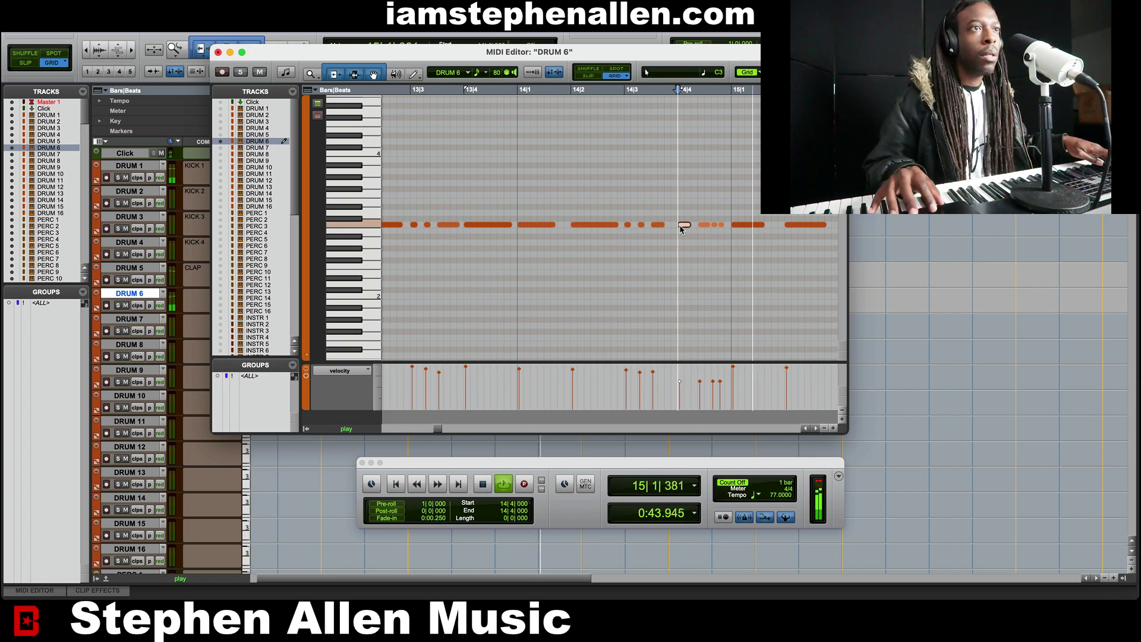
pyautogui.press('space')
pyautogui.click(551, 90)
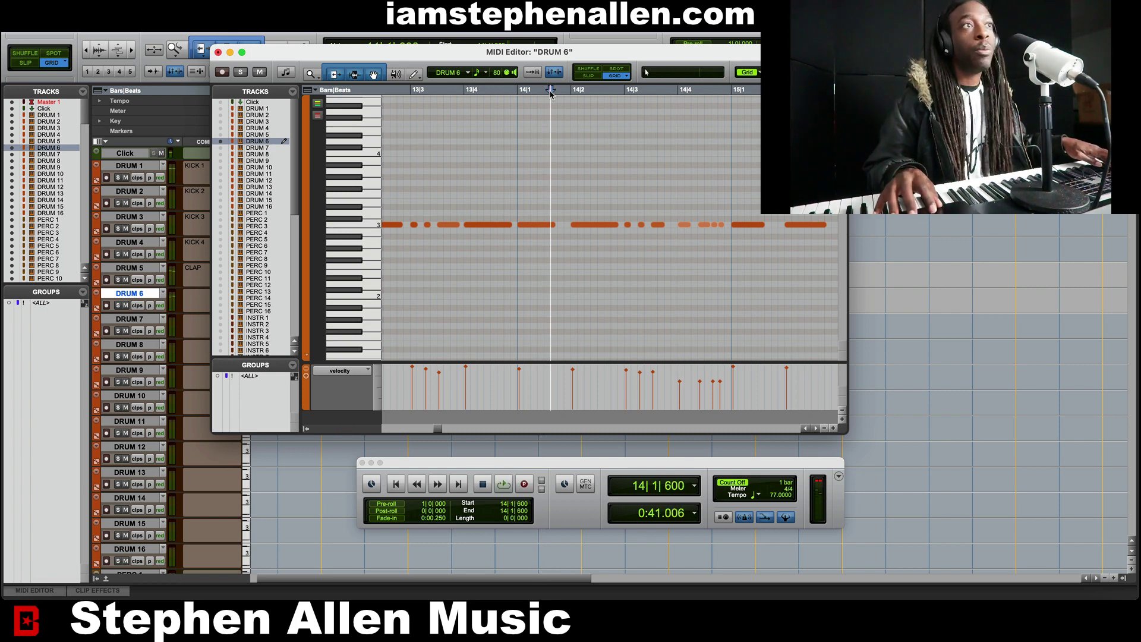
pyautogui.press('space')
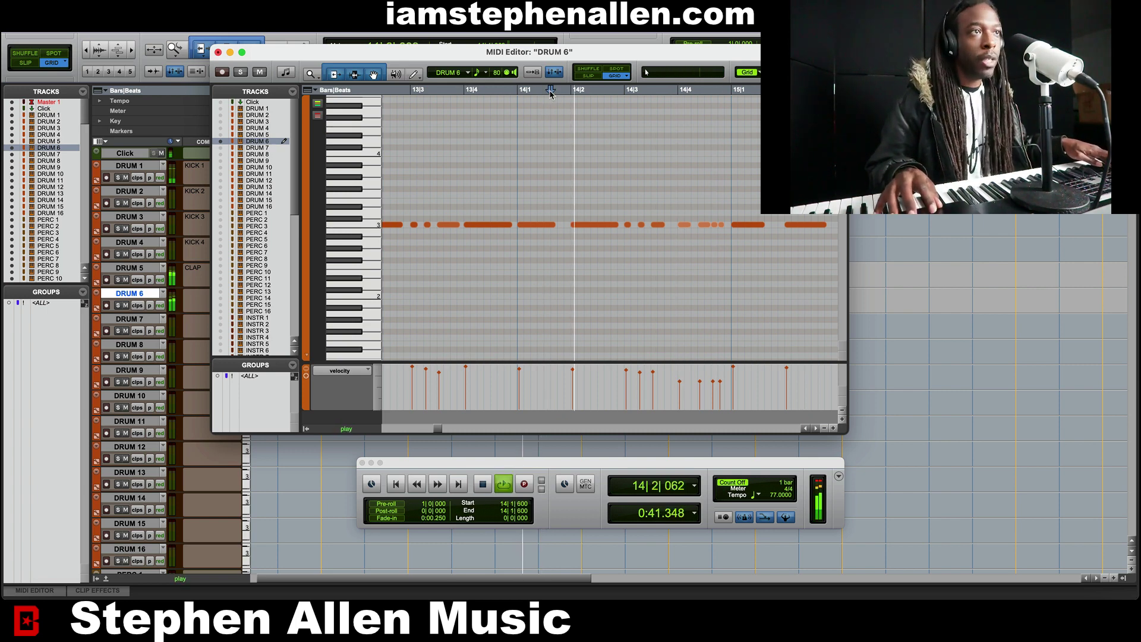
# Replace the hi-hat note at 14|4|360 with a short one at 14|4|840 and play back from 13|4|600
pyautogui.click(703, 226)
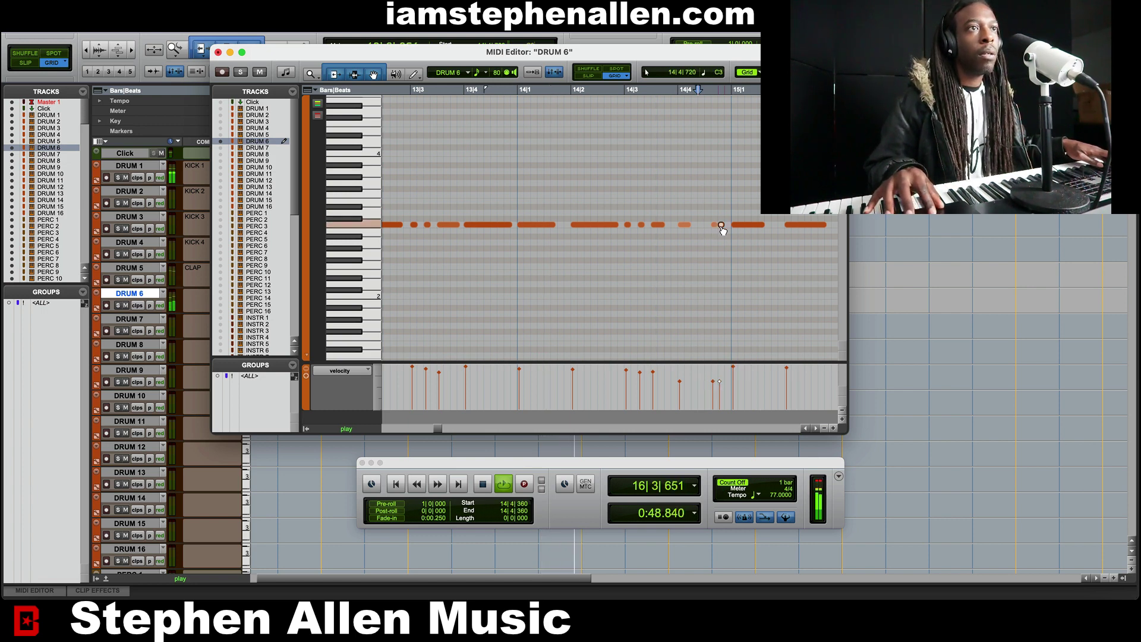
pyautogui.press('space')
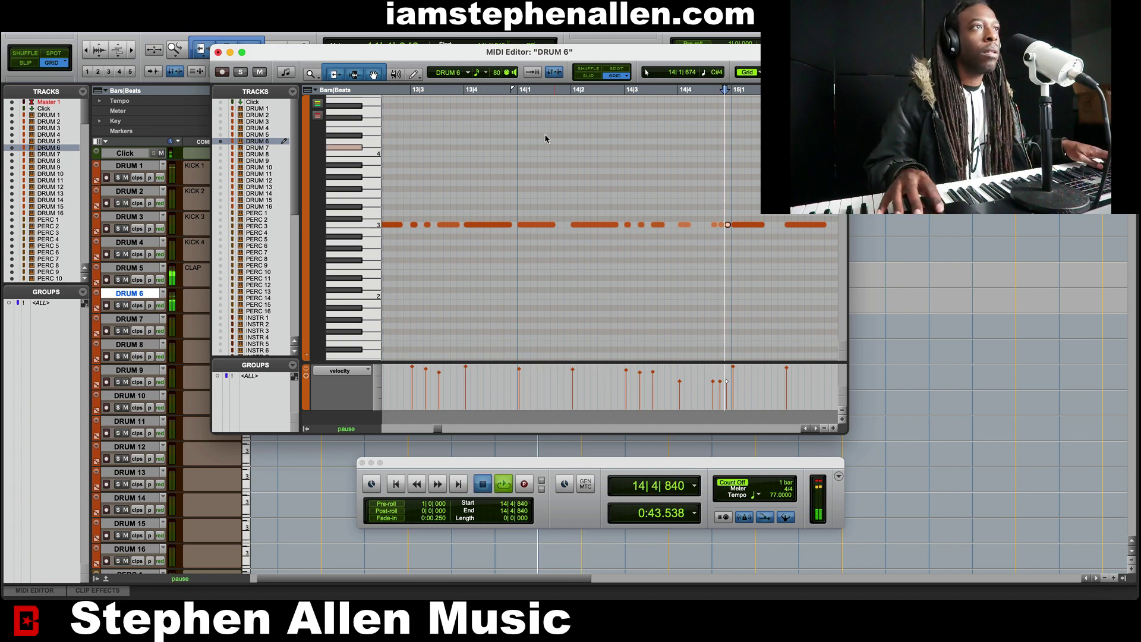
pyautogui.press('space')
pyautogui.press('space')
pyautogui.press('space')
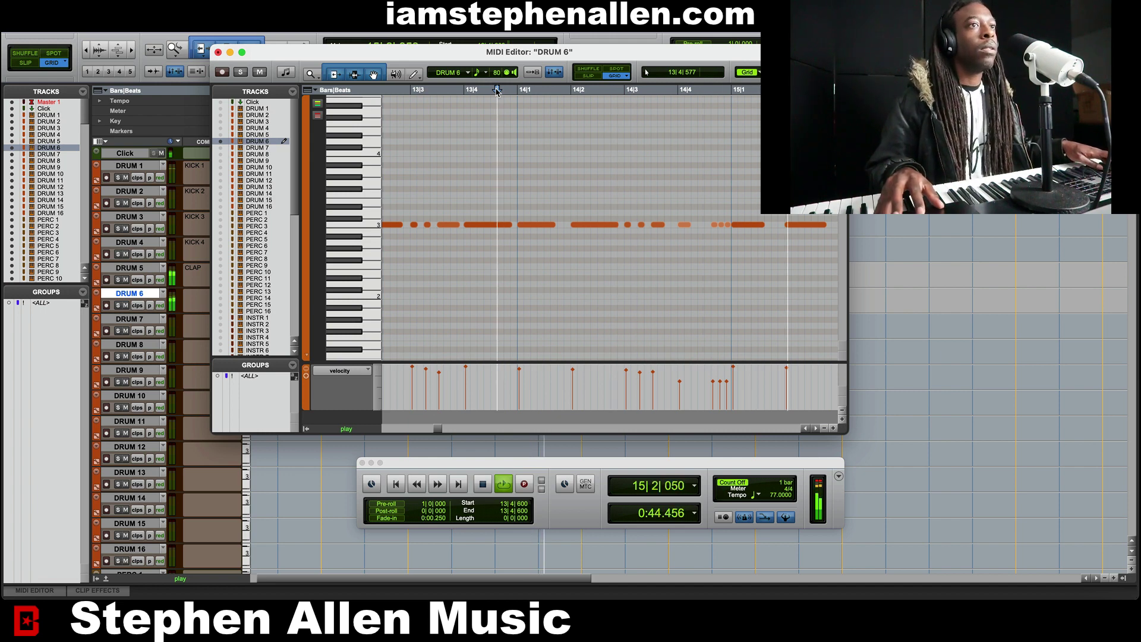
pyautogui.press('space')
pyautogui.press('space')
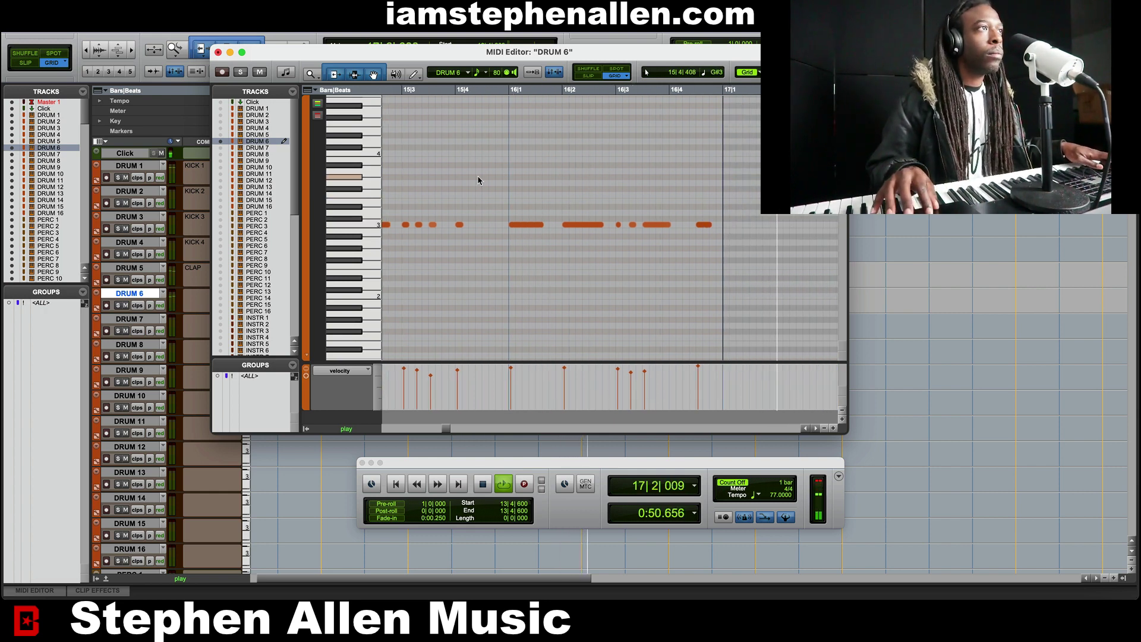
# Close the MIDI Editor and play back the chorus across the clap clip's range, bars 9 to 17
pyautogui.press('space')
pyautogui.click(218, 53)
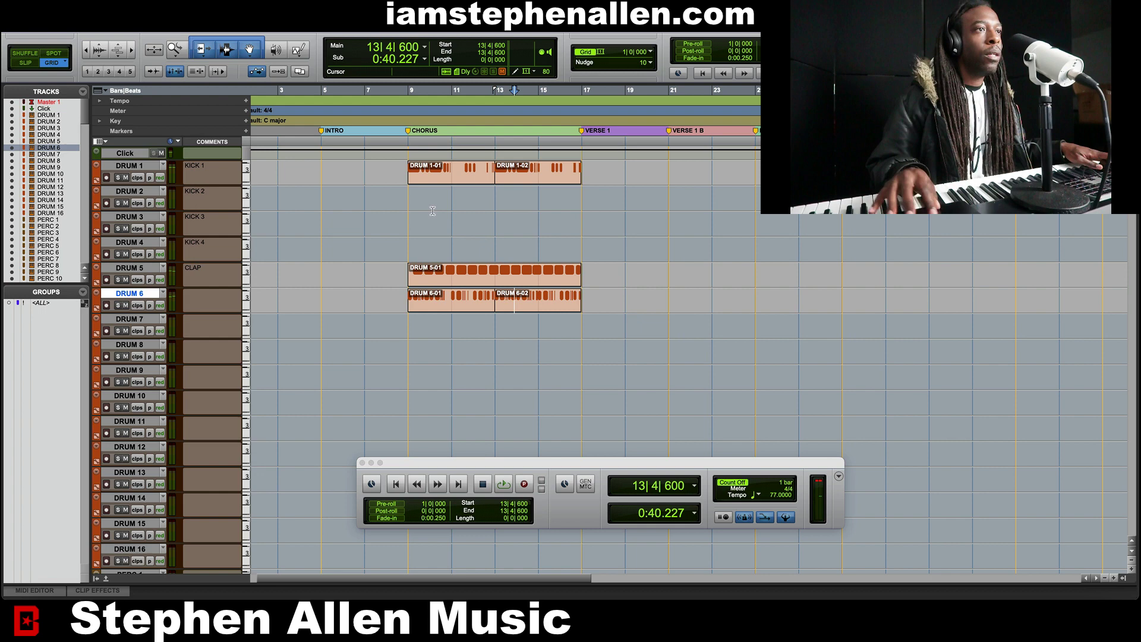
pyautogui.click(488, 279)
pyautogui.press('space')
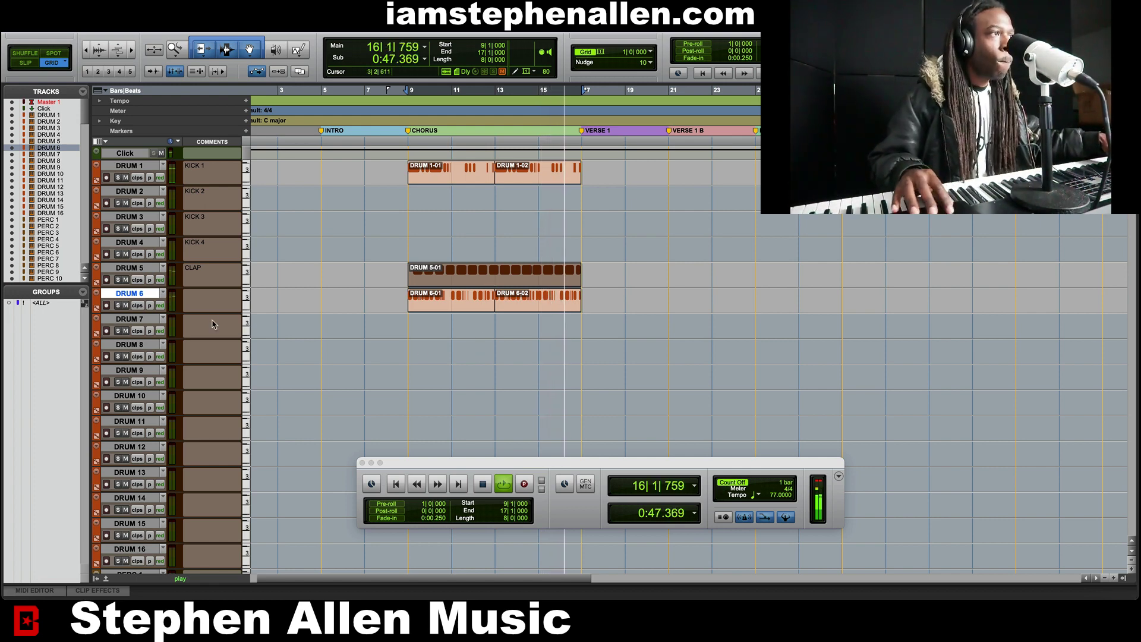
# Label DRUM 6 as HI HAT in its track comments
pyautogui.click(201, 303)
pyautogui.write('HI HAT')
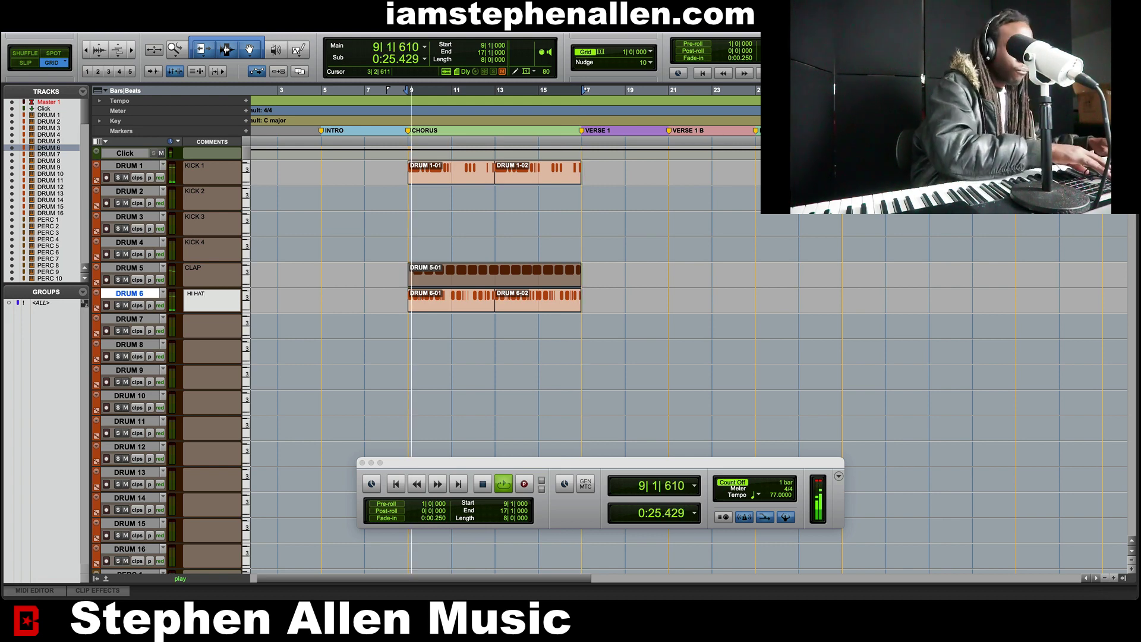
pyautogui.press('Return')
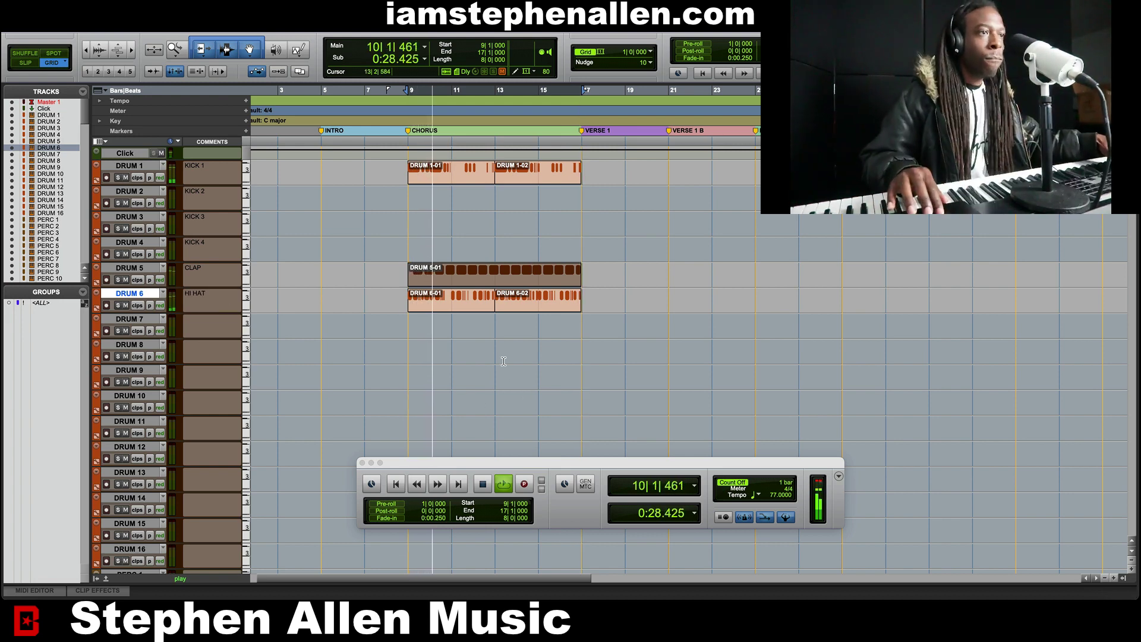
# Select the INSTR 1 track labelled BASS 1 and switch to the Mix window
pyautogui.scroll(-10, 504, 364)
pyautogui.scroll(-2, 504, 364)
pyautogui.scroll(-1, 505, 362)
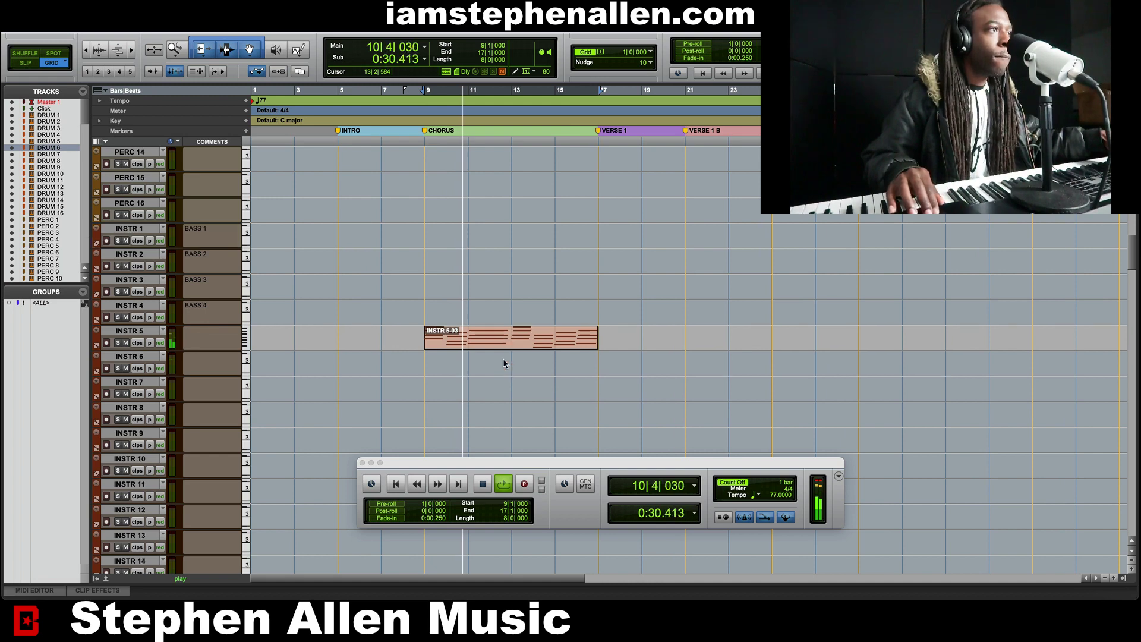
pyautogui.scroll(1, 505, 362)
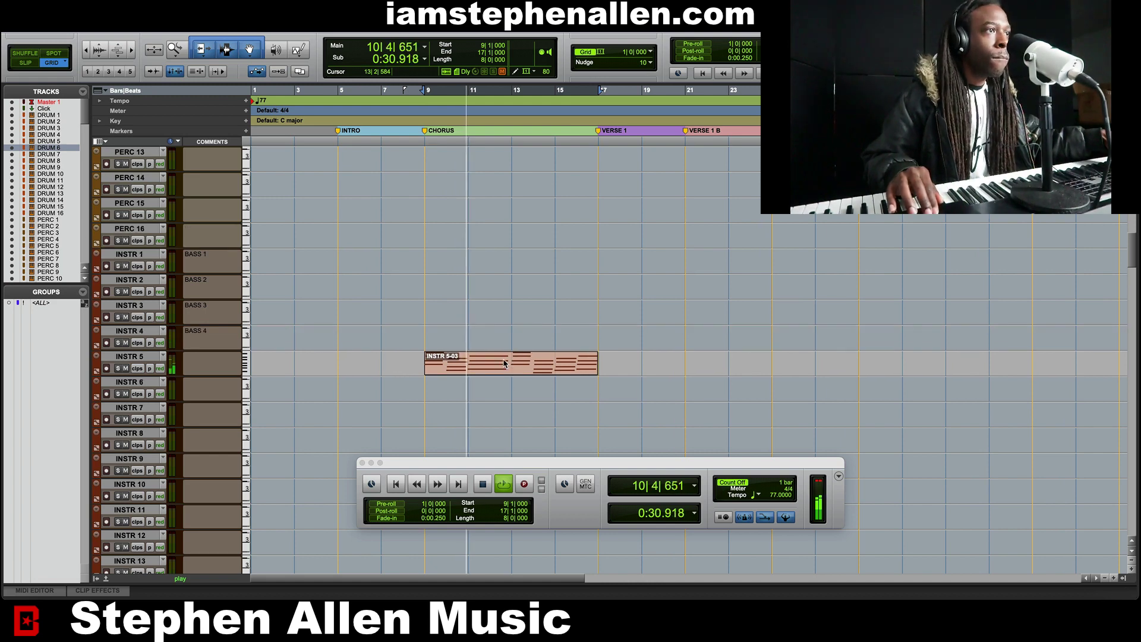
pyautogui.click(130, 255)
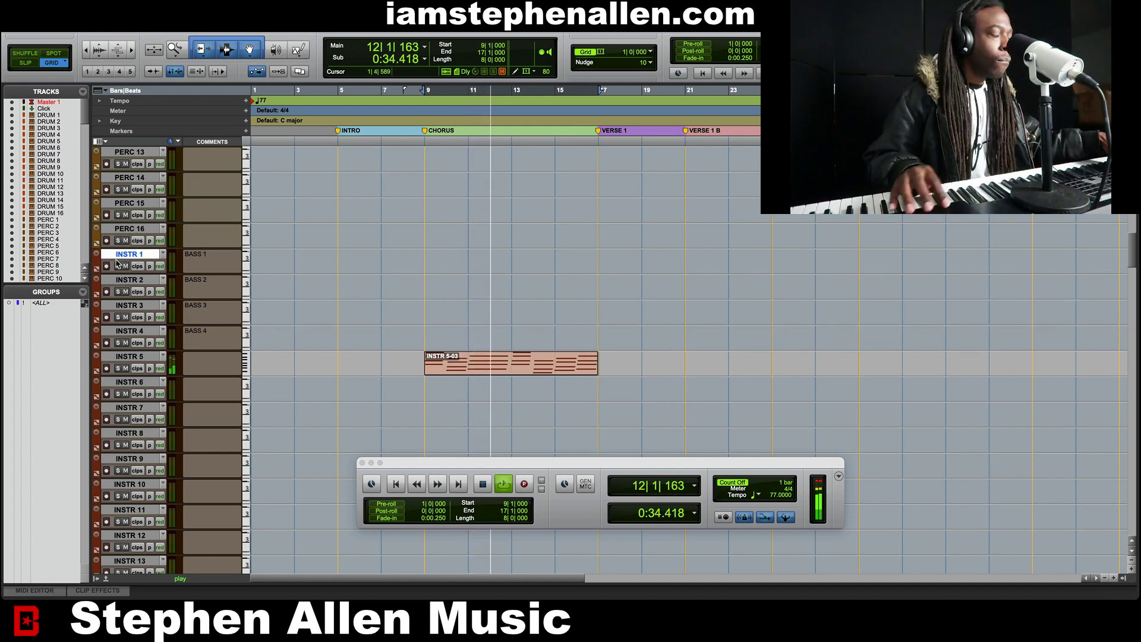
pyautogui.press('super+equal')
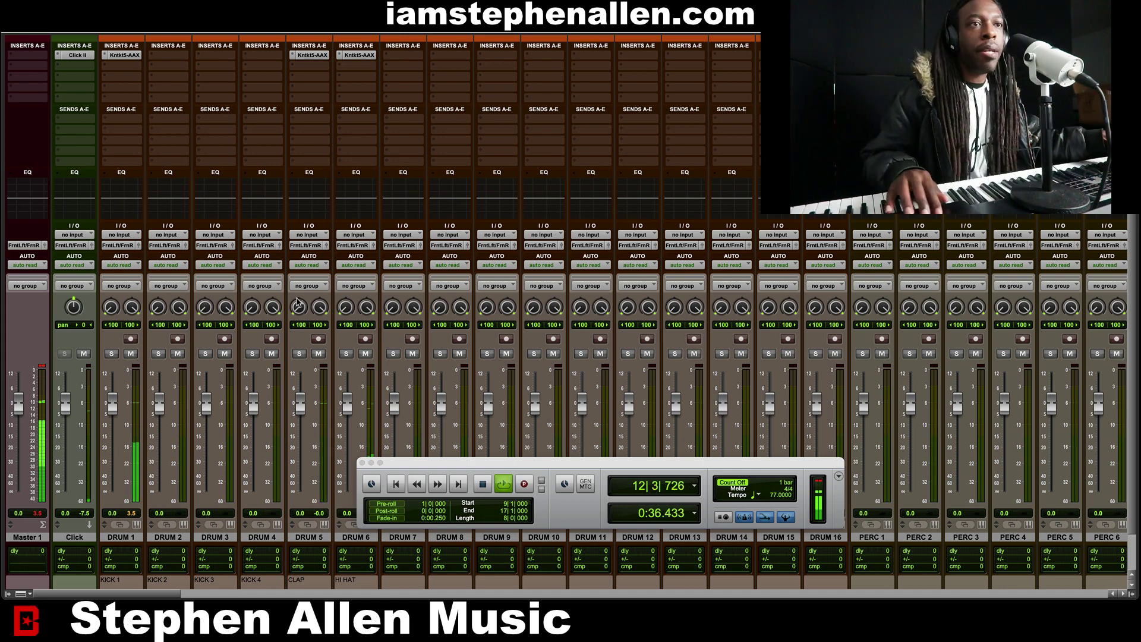
# Insert the stereo Spectrasonics Trilian instrument in the first insert slot of INSTR 1
pyautogui.hscroll(10, 416, 305)
pyautogui.scroll(-2, 416, 305)
pyautogui.hscroll(8, 416, 305)
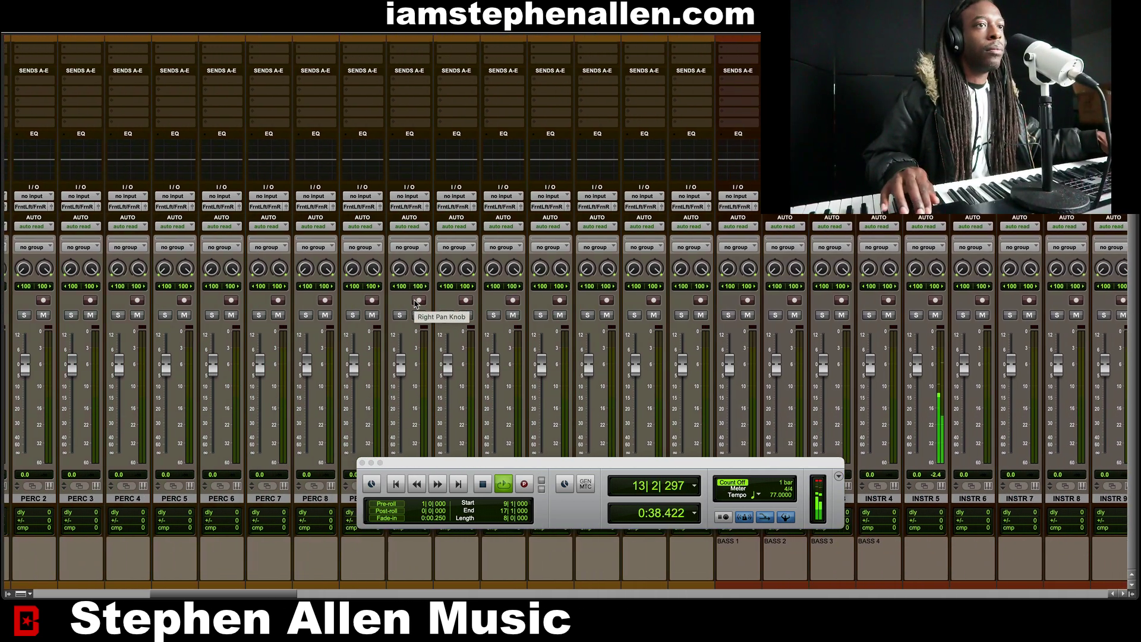
pyautogui.hscroll(-1, 415, 303)
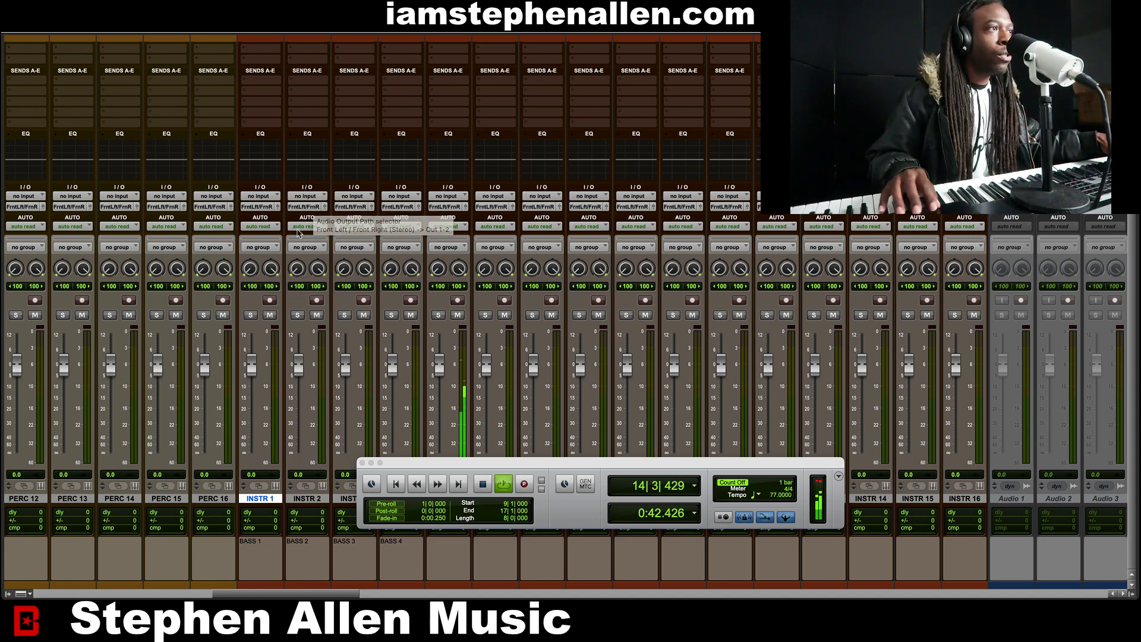
pyautogui.scroll(2, 254, 179)
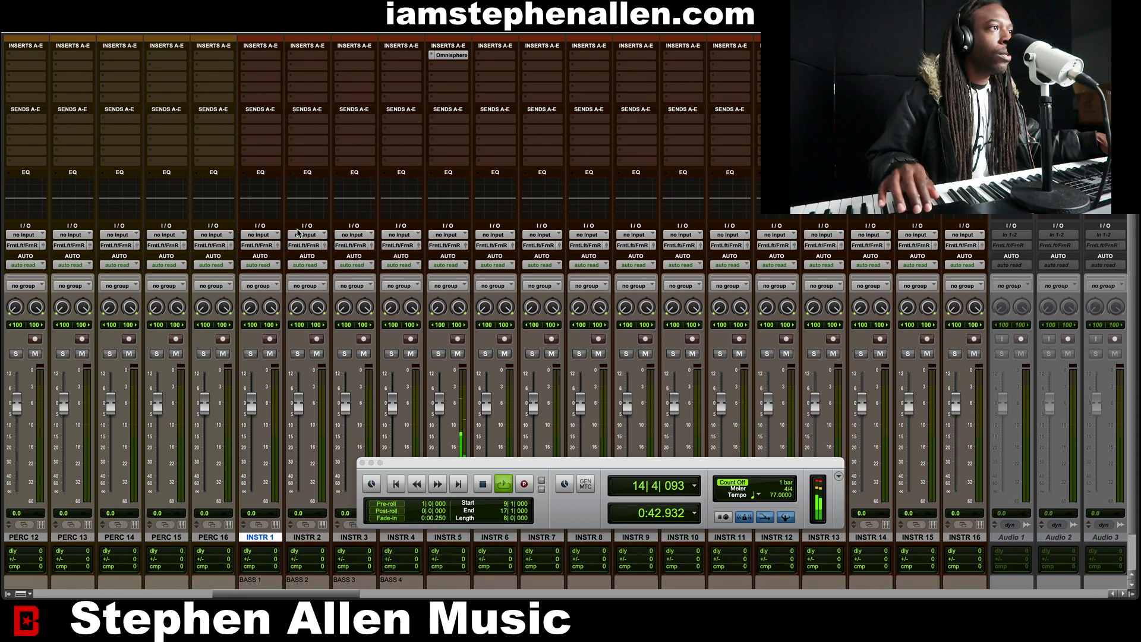
pyautogui.click(245, 55)
pyautogui.moveTo(309, 58)
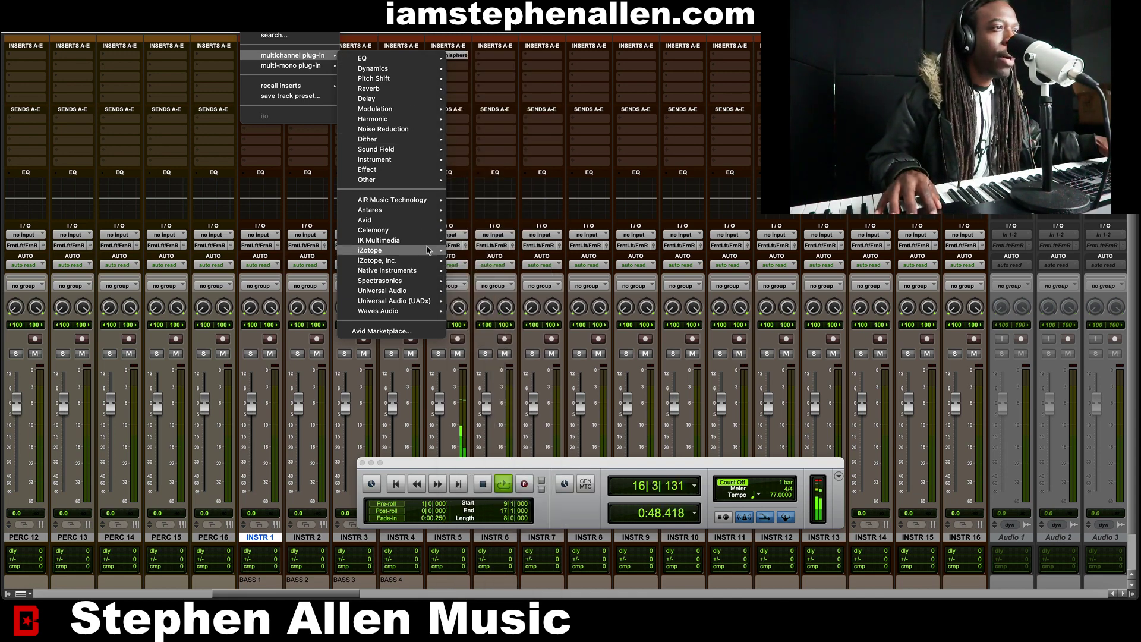
pyautogui.moveTo(427, 249)
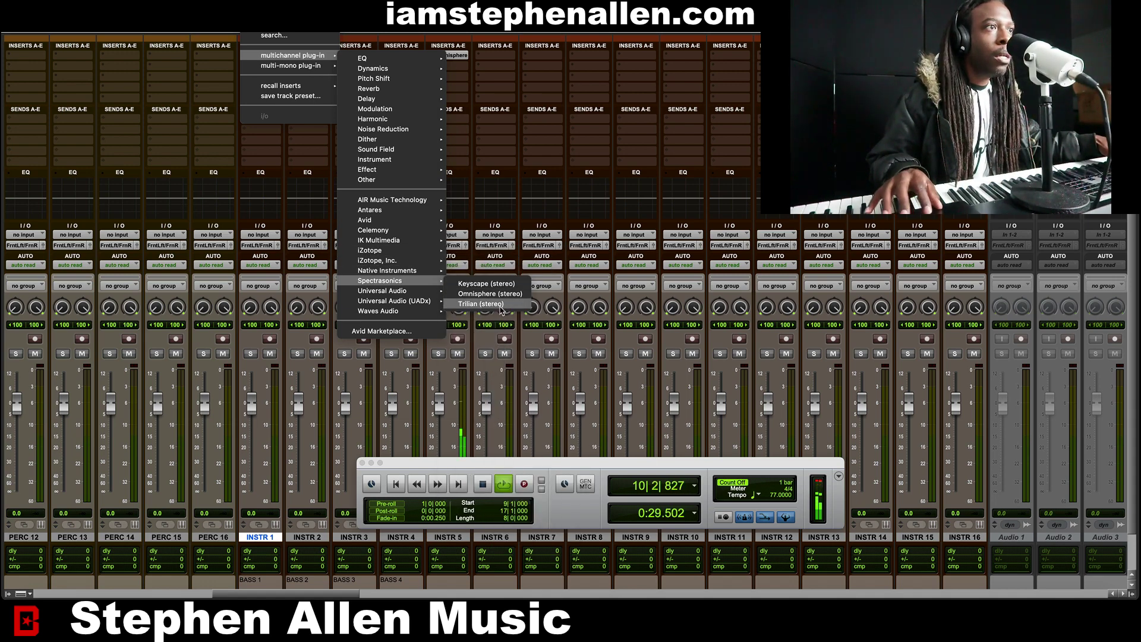
pyautogui.click(502, 310)
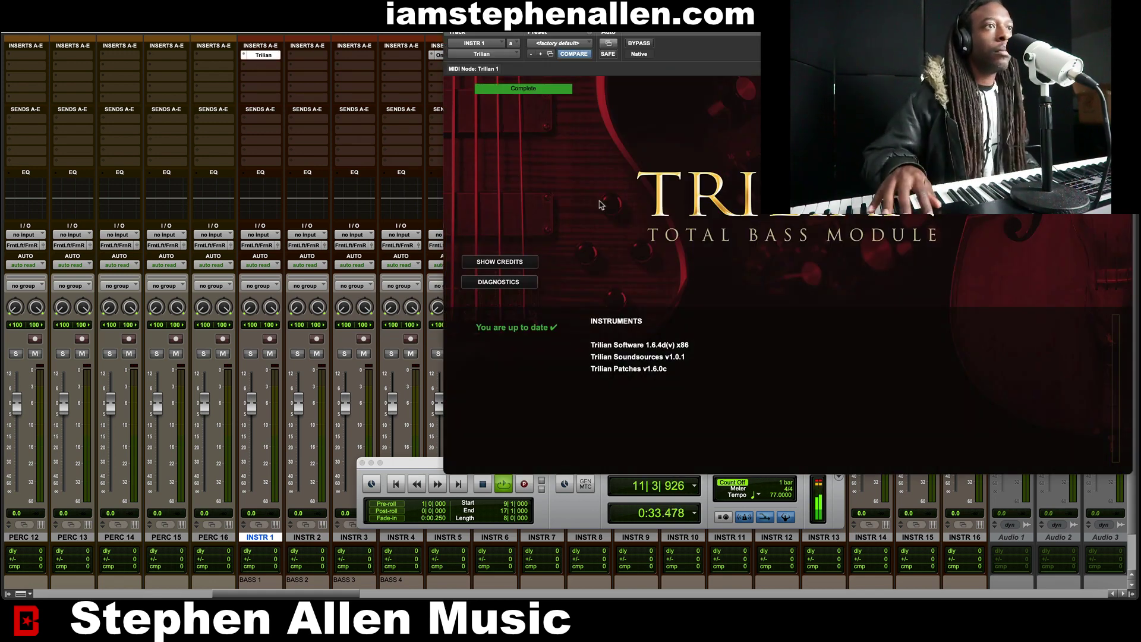
# Load Trilian's Retro Game patch from the Synth Bass category and record-enable INSTR 1 to try it
pyautogui.click(547, 207)
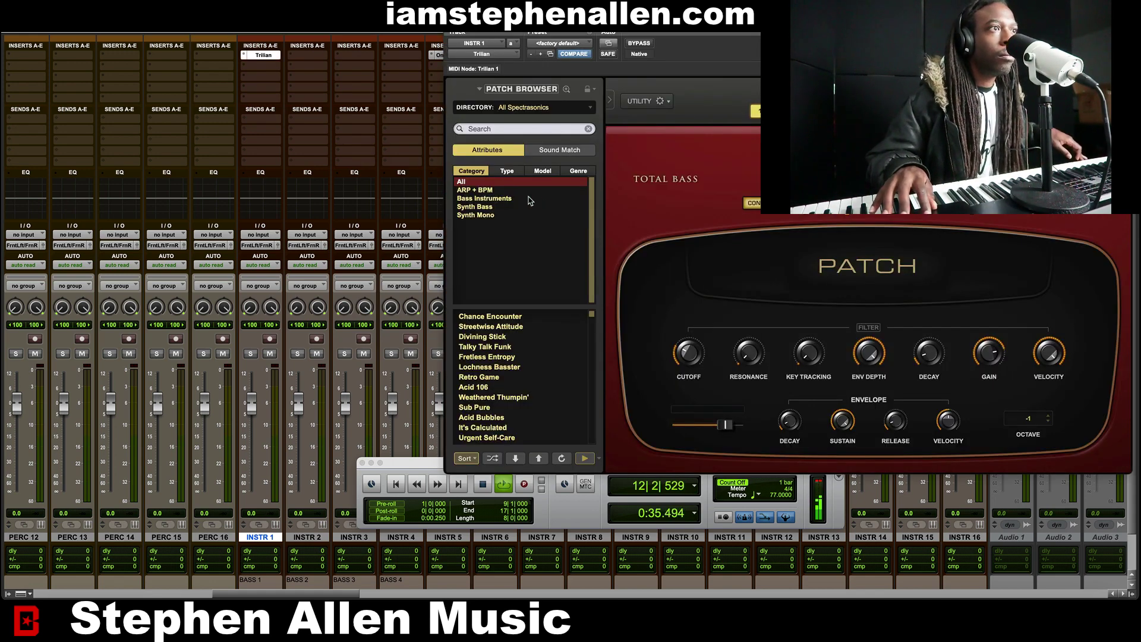
pyautogui.click(485, 208)
pyautogui.click(488, 317)
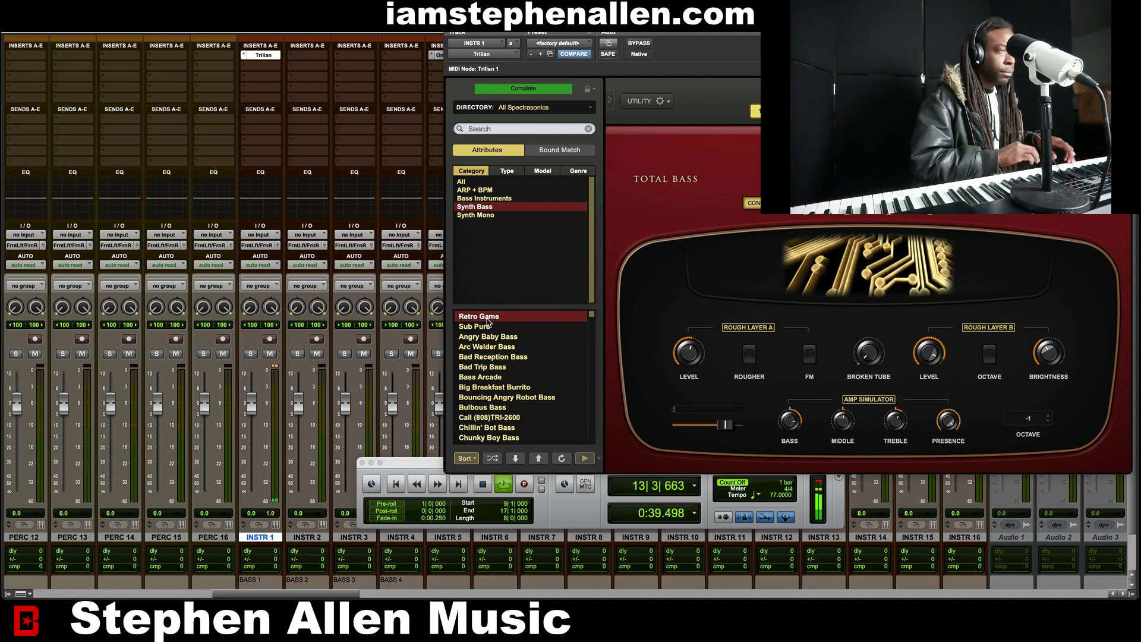
pyautogui.click(270, 339)
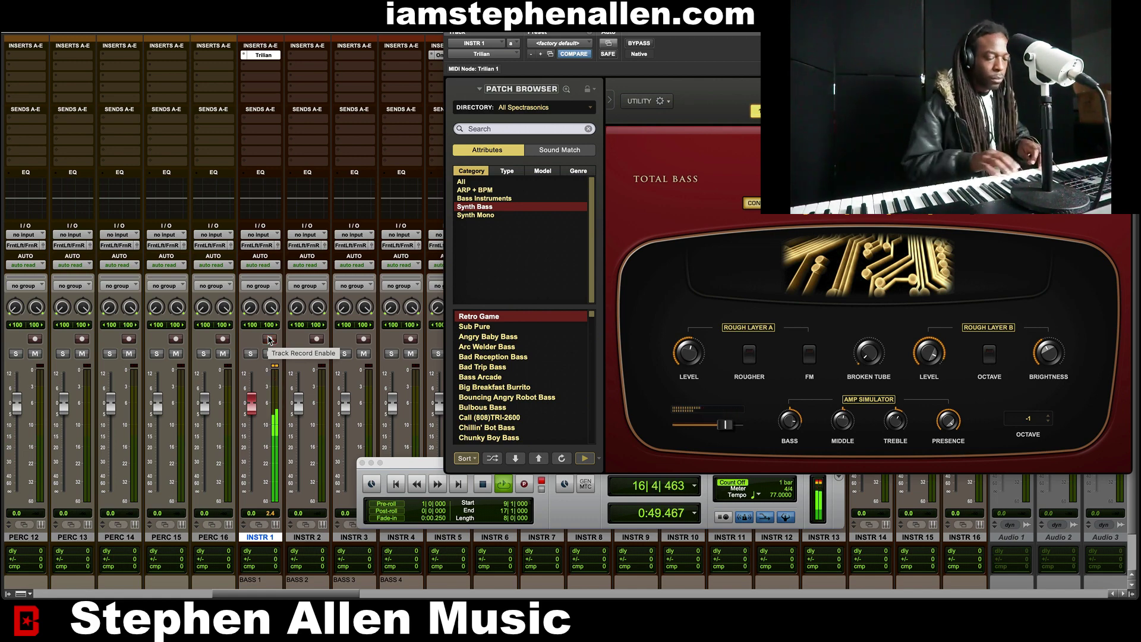
pyautogui.click(270, 339)
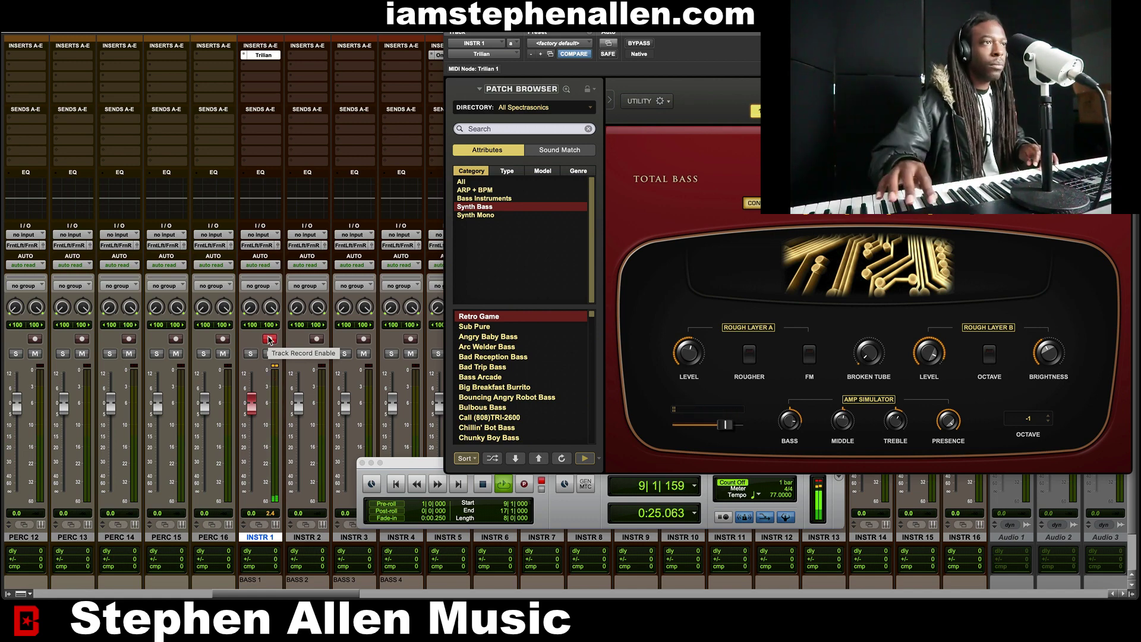
# Audition the Synth Bass patches one by one from Sub Pure onward and load Bulbous Bass
pyautogui.click(476, 327)
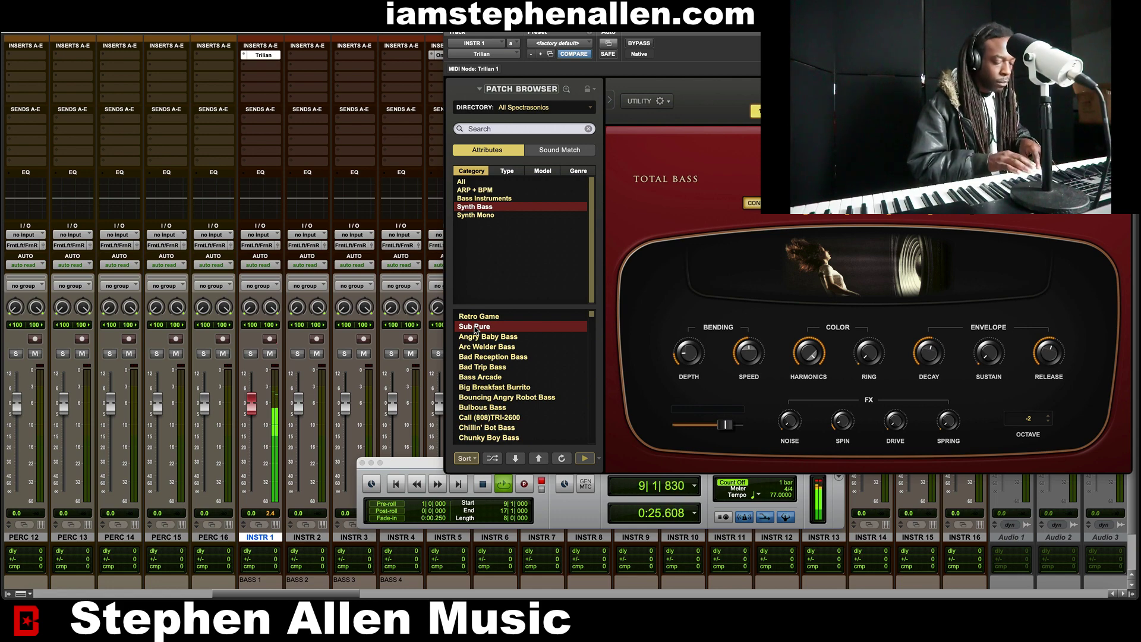
pyautogui.click(491, 338)
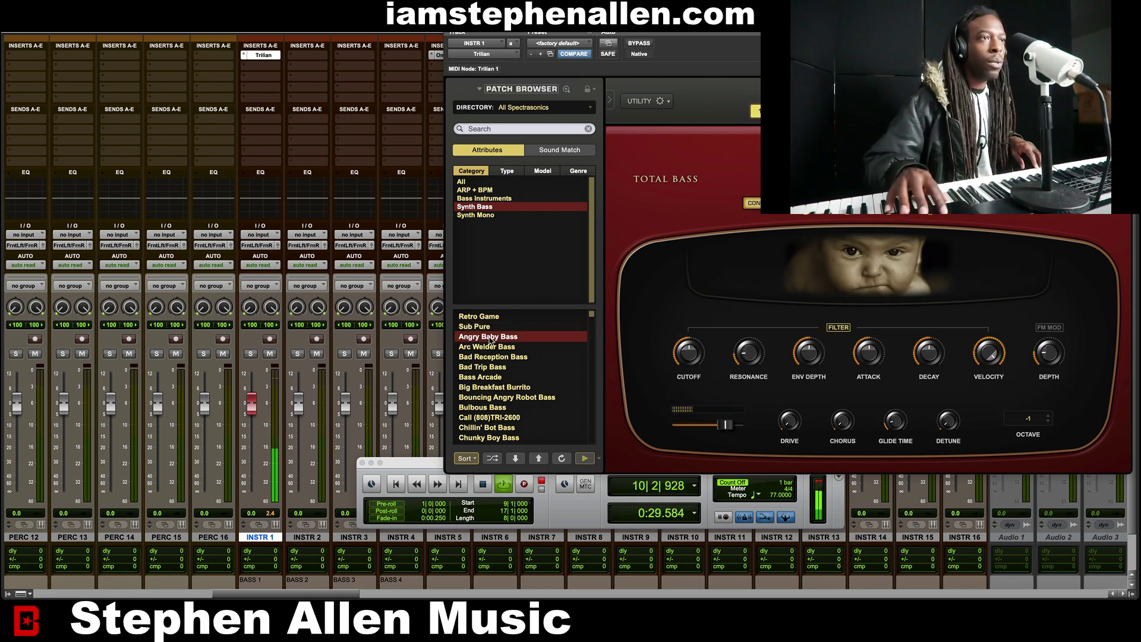
pyautogui.click(492, 347)
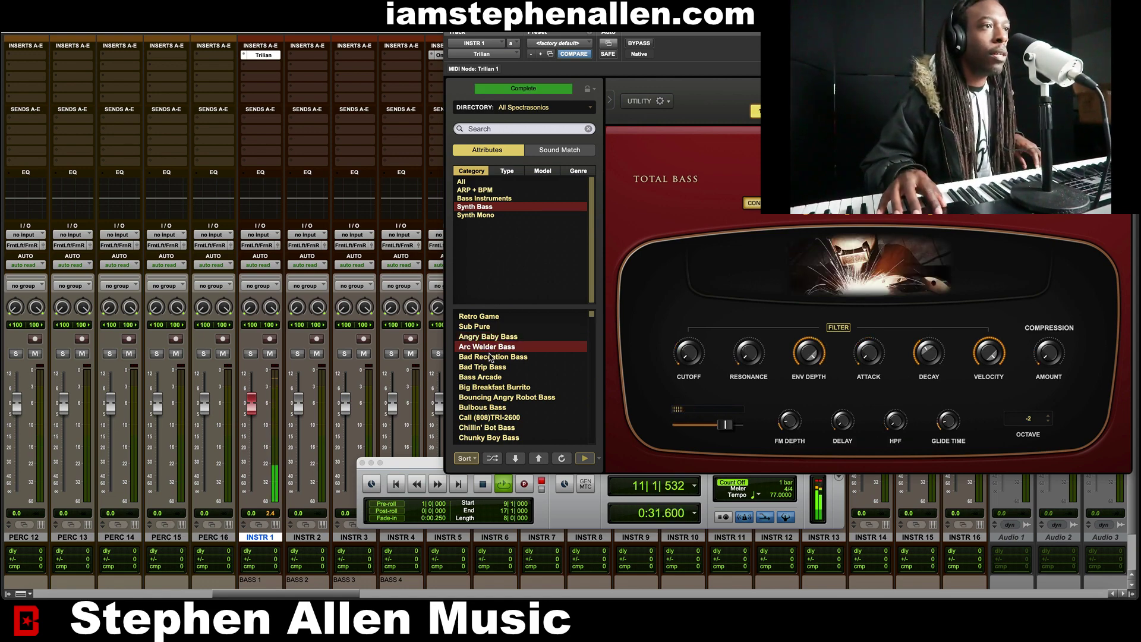
pyautogui.click(491, 356)
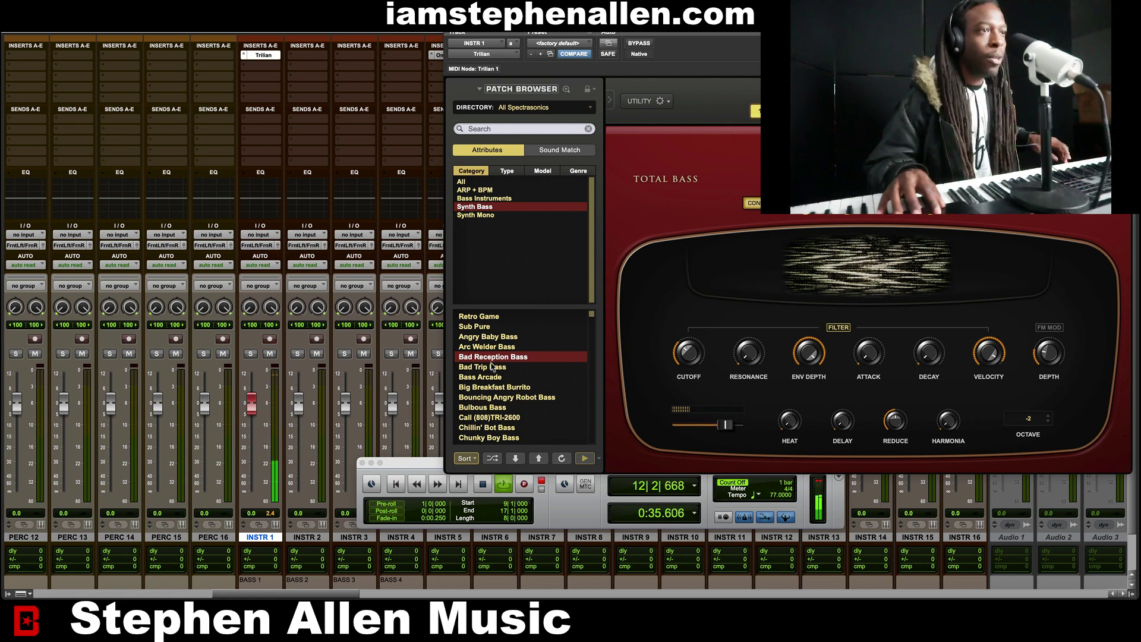
pyautogui.click(492, 366)
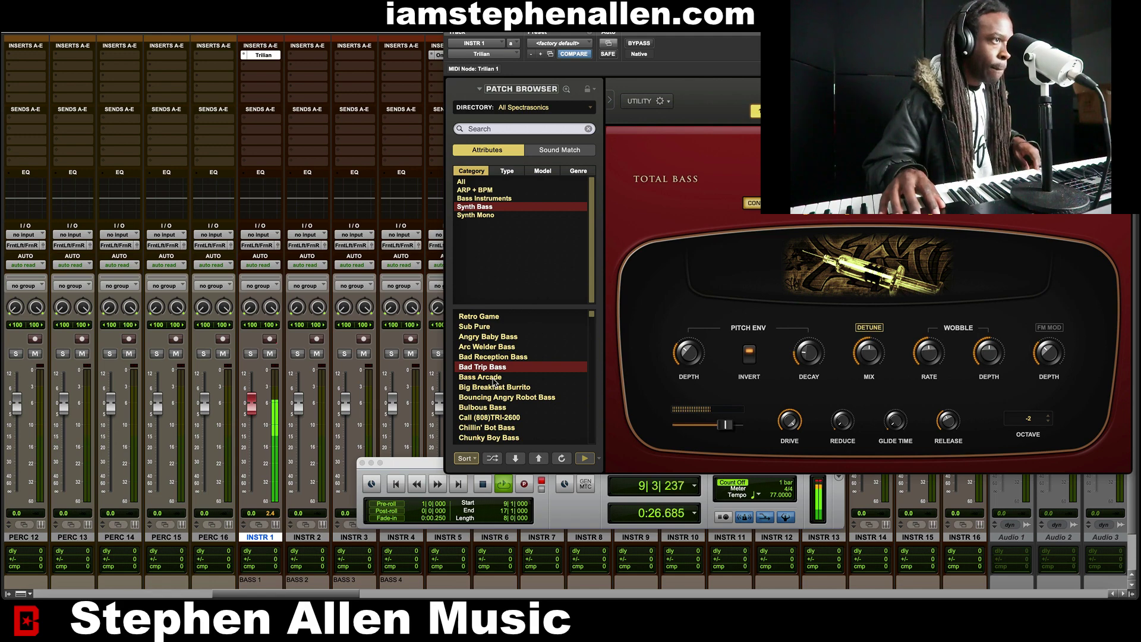
pyautogui.click(494, 381)
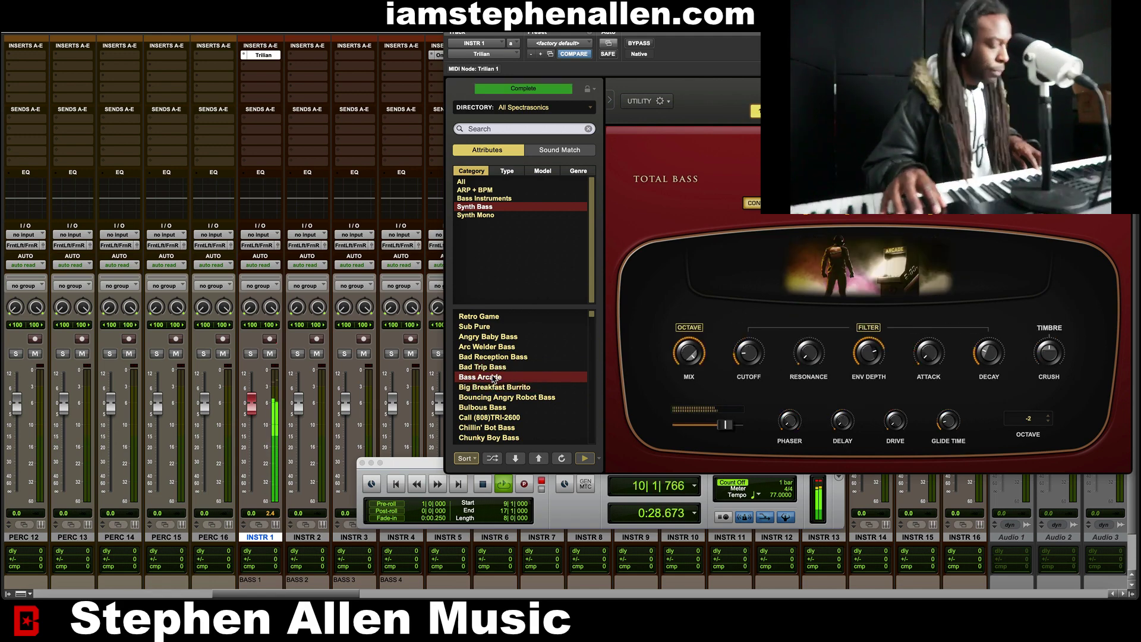
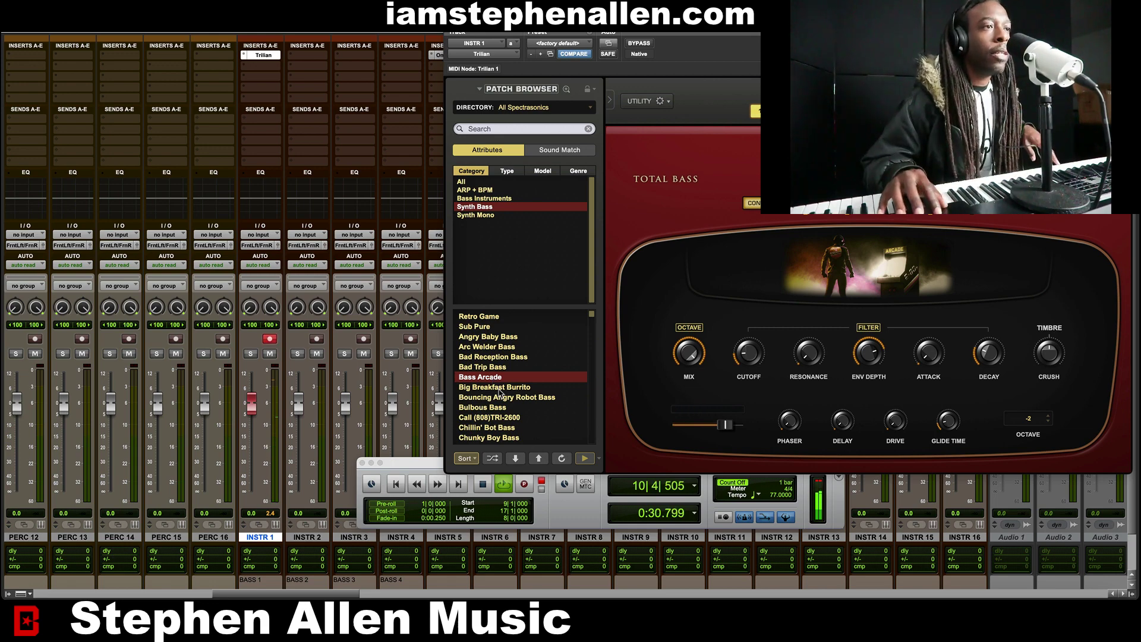
pyautogui.click(501, 390)
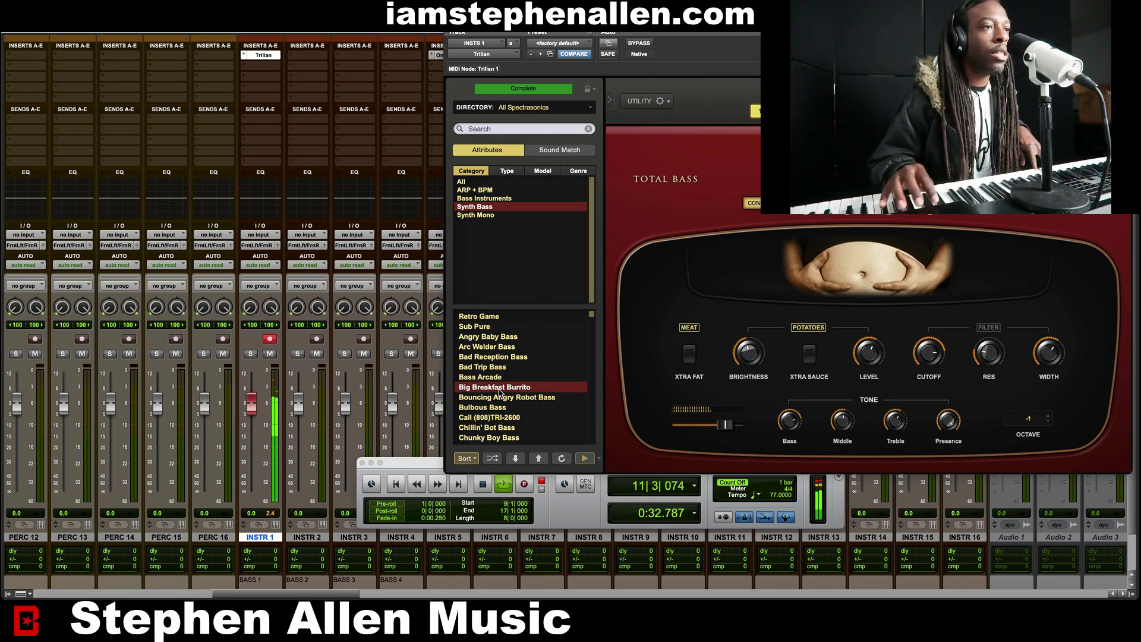
pyautogui.click(499, 398)
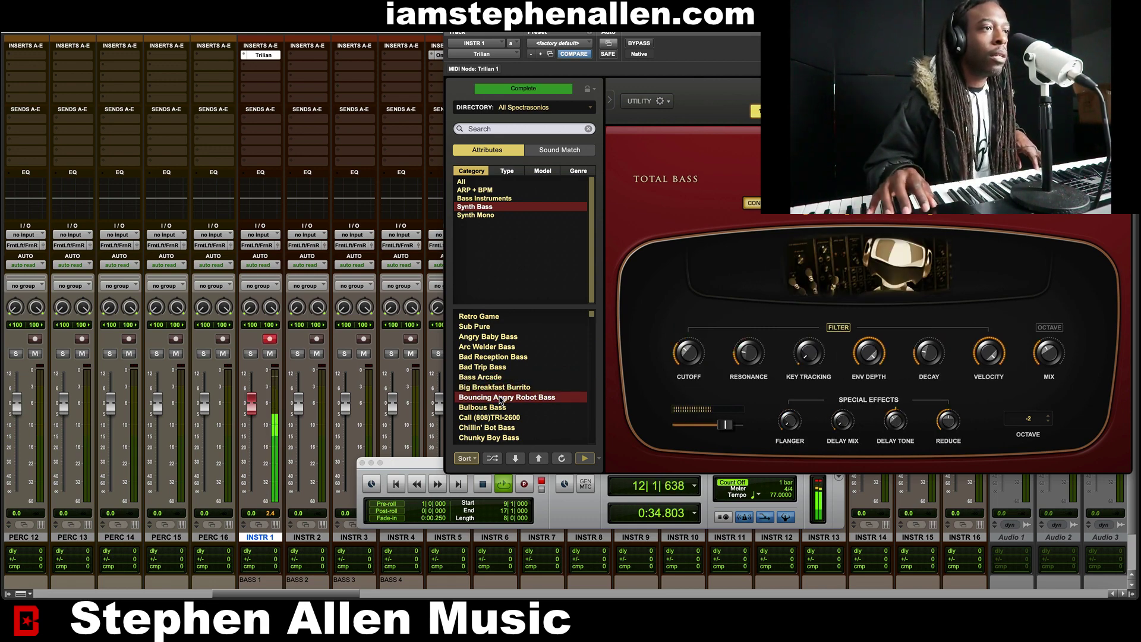
pyautogui.click(493, 409)
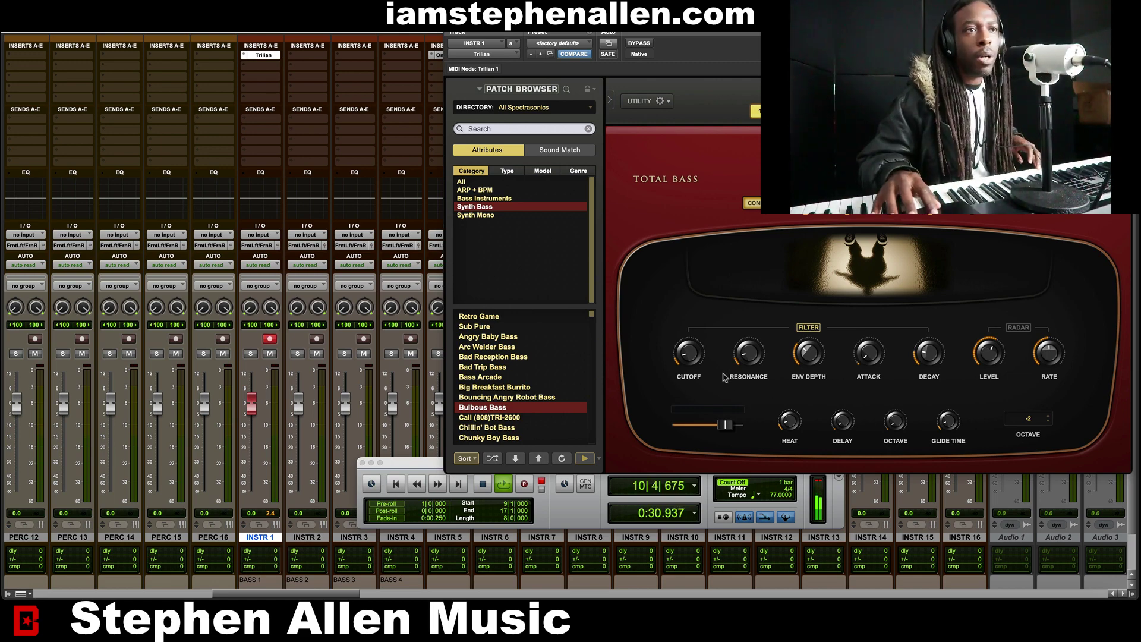
# Raise the filter resonance of Bulbous Bass, stop playback, close Trilian and return to the Edit window
pyautogui.moveTo(751, 356); pyautogui.dragTo(756, 335)
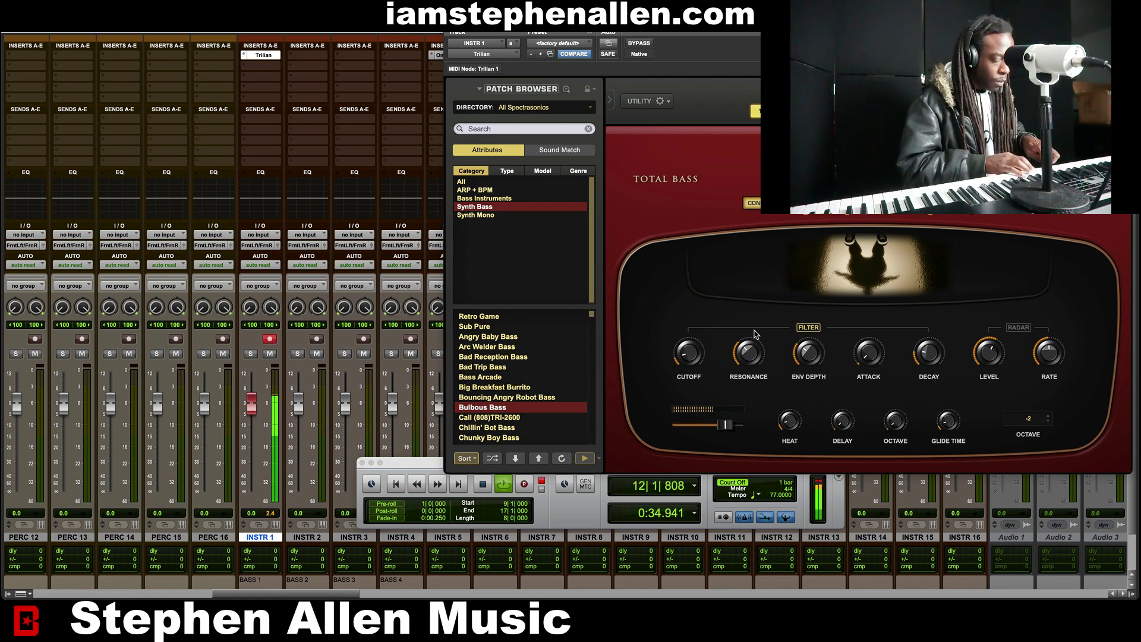
pyautogui.press('space')
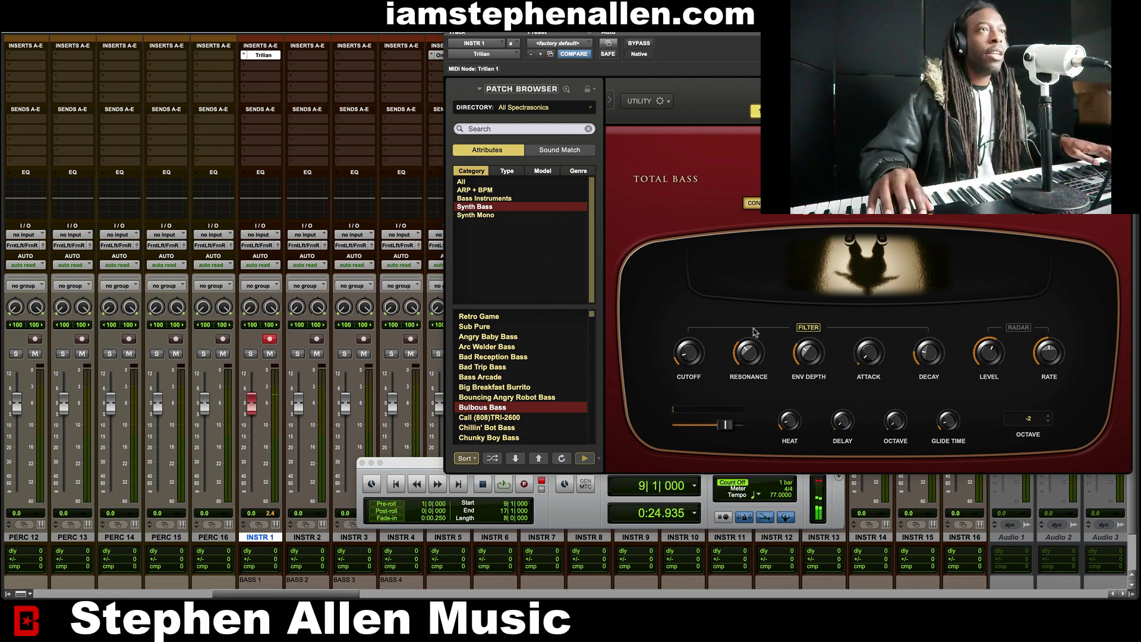
pyautogui.press('super+w')
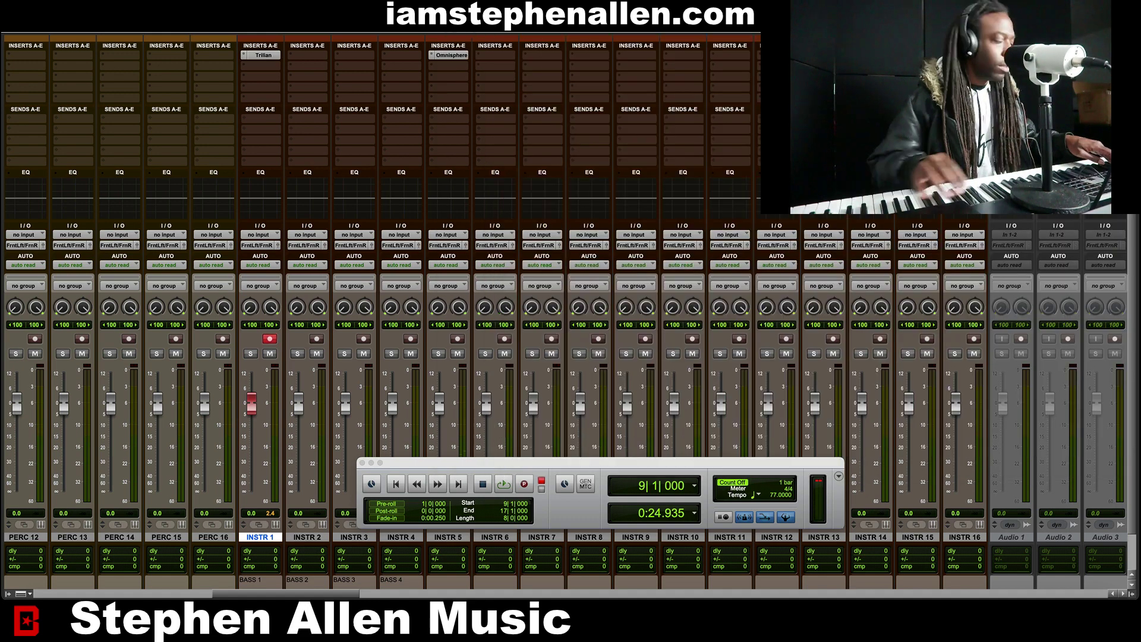
pyautogui.press('super+equal')
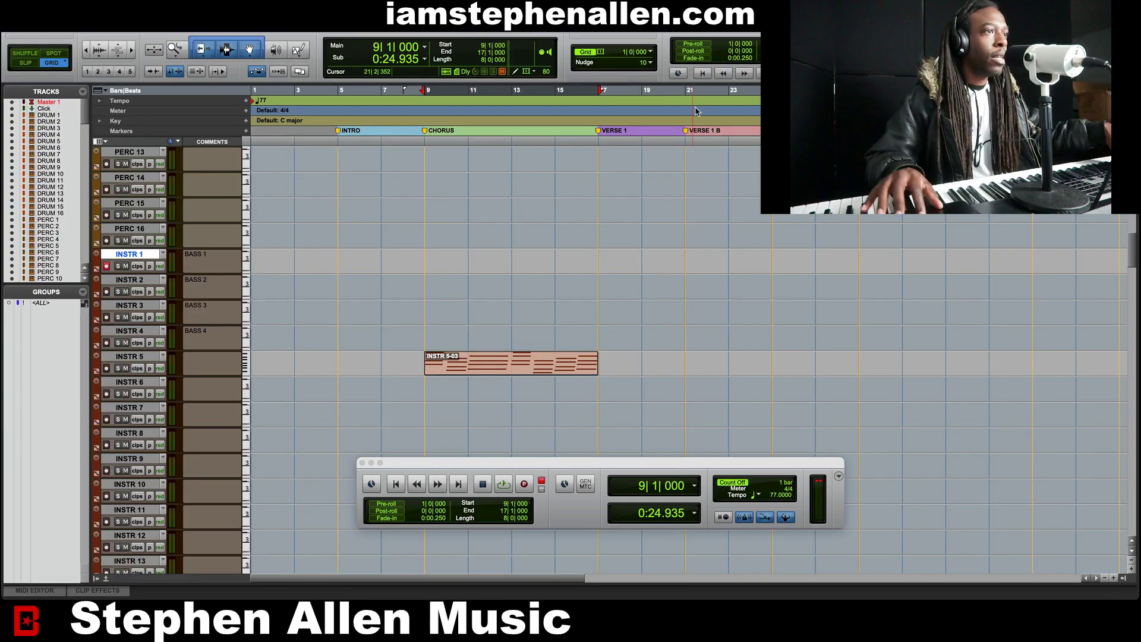
# Record a MIDI bass line on INSTR 1 across the chorus from bar 9 and disarm the track
pyautogui.click(525, 484)
pyautogui.hotkey('shift', 'r')
pyautogui.press('space')
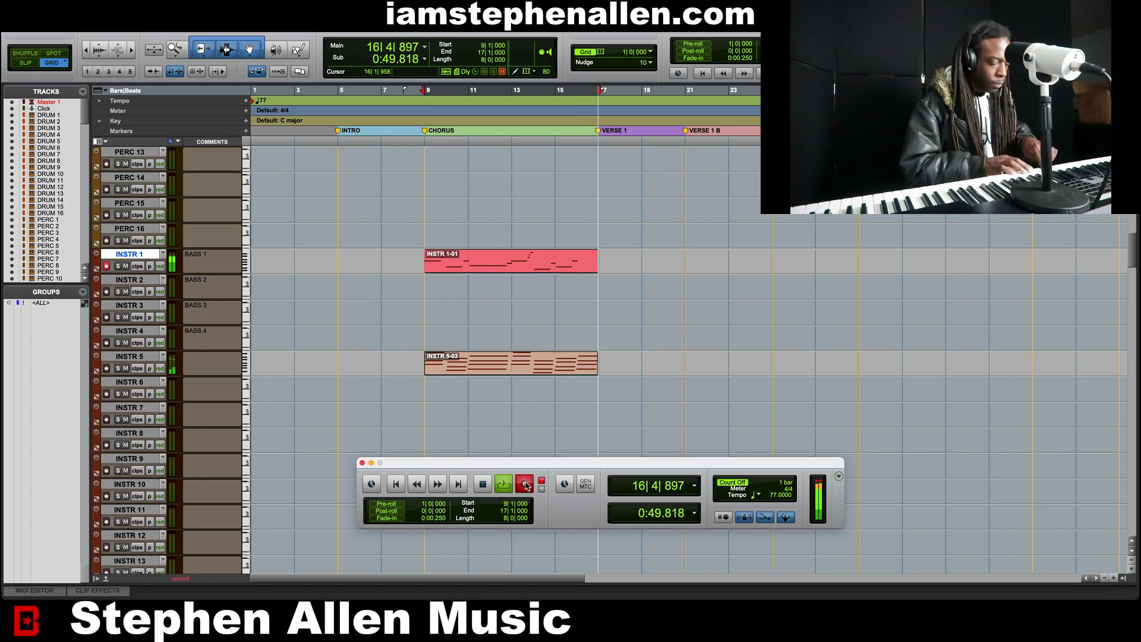
pyautogui.press('space')
pyautogui.press('space')
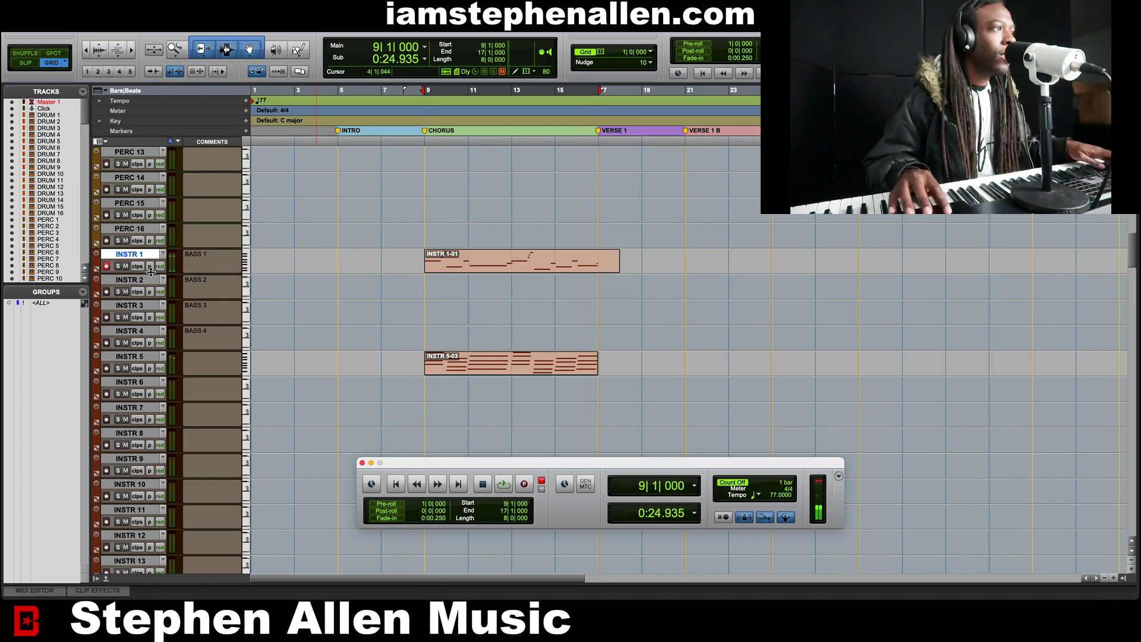
pyautogui.click(108, 268)
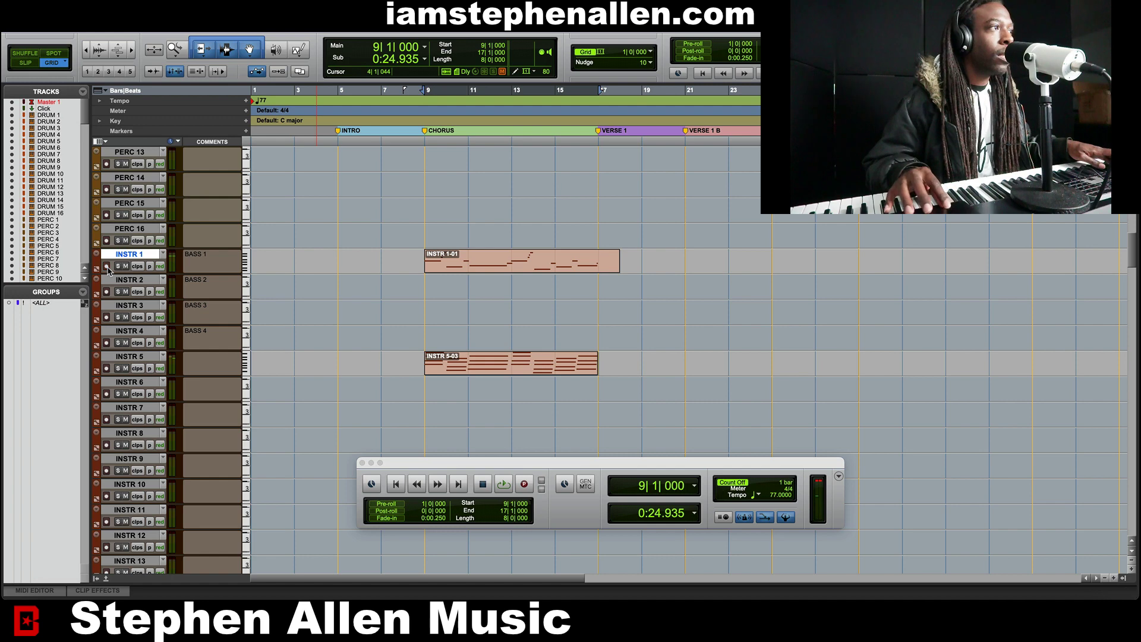
# Trim the end of the INSTR 1 bass clip back to bar 17 and play the chorus from bar 9
pyautogui.click(610, 257)
pyautogui.moveTo(616, 260); pyautogui.dragTo(596, 259)
pyautogui.press('space')
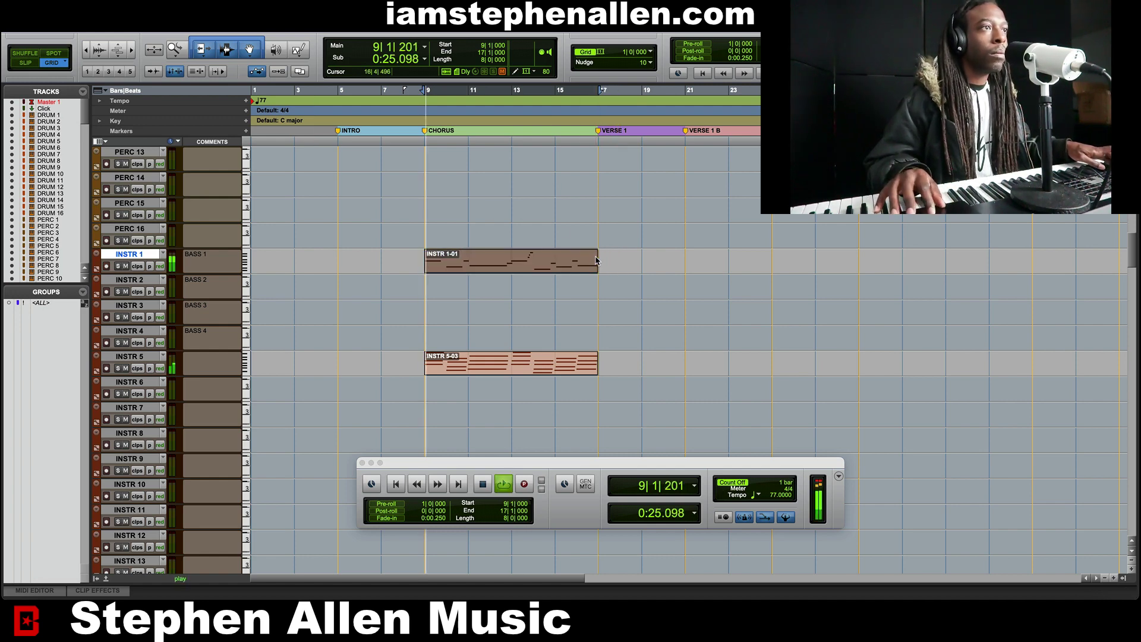
# Open the bass clip in the MIDI Editor, raise the velocity of the middle short note near 9|4, and stop playback
pyautogui.doubleClick(516, 264)
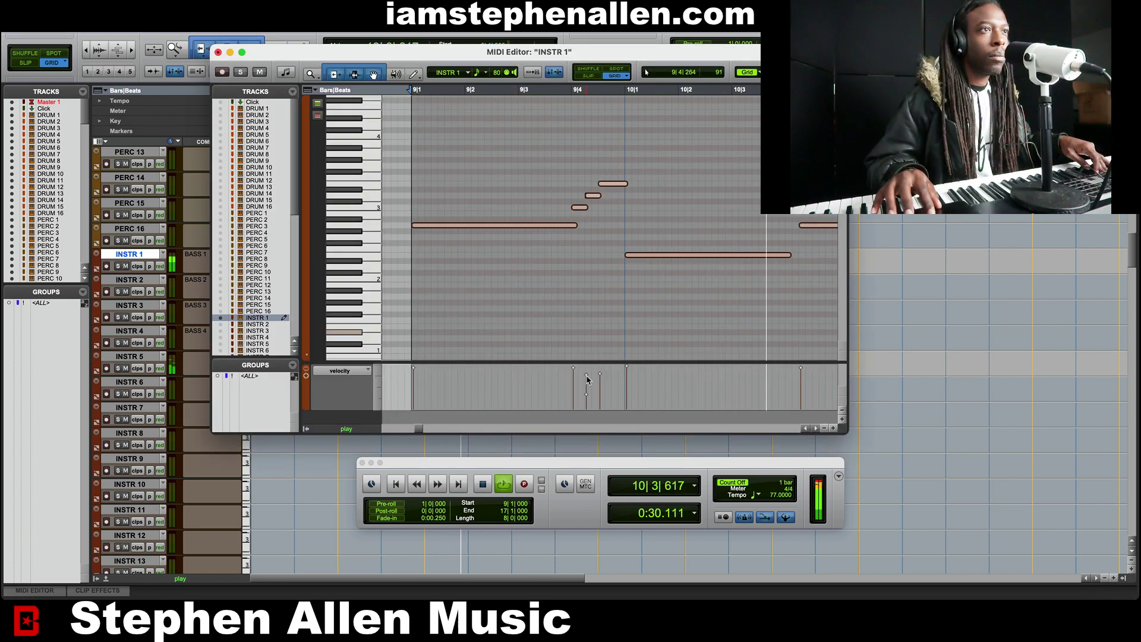
pyautogui.moveTo(586, 381); pyautogui.dragTo(589, 345)
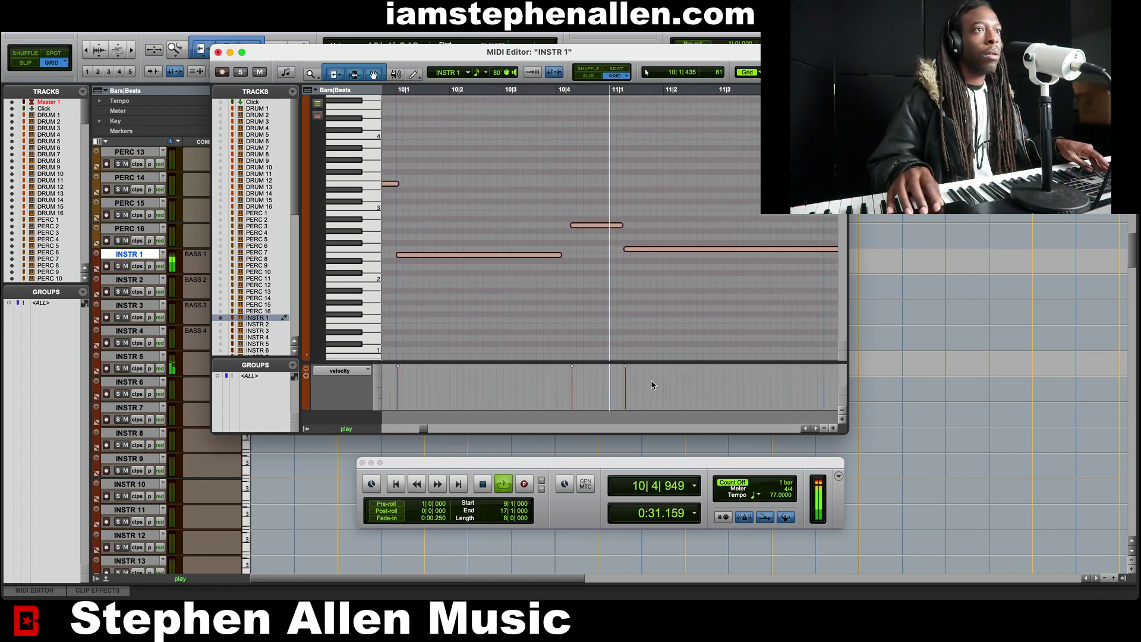
pyautogui.press('space')
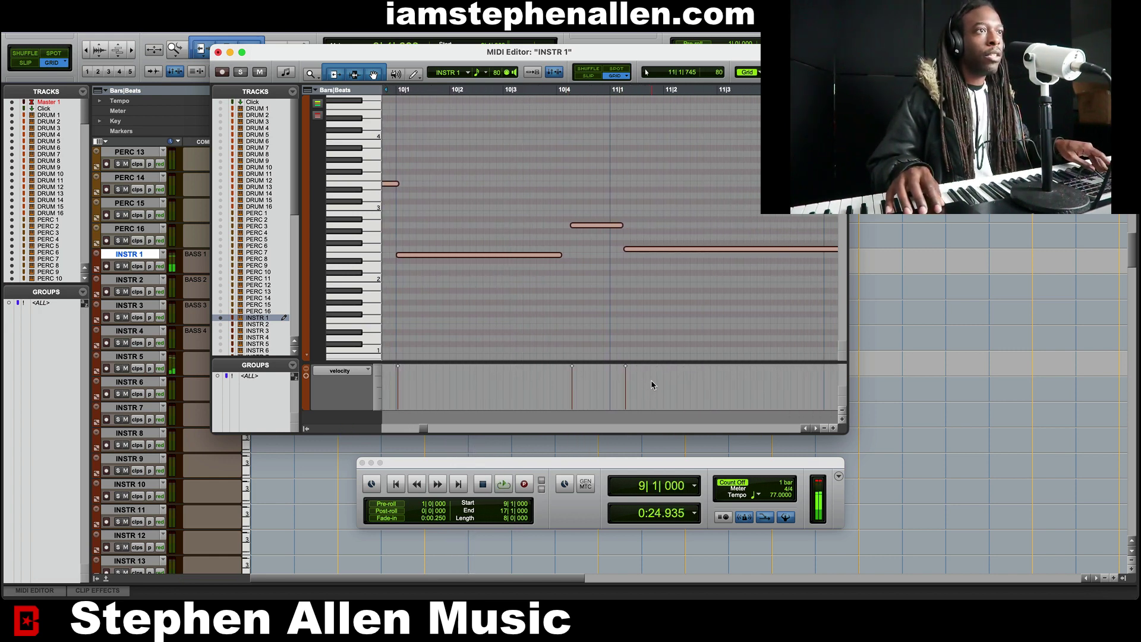
# Shift the bass notes that follow the long 10|1 note earlier, so they start at 10|4|000, and close the MIDI Editor
pyautogui.click(604, 290)
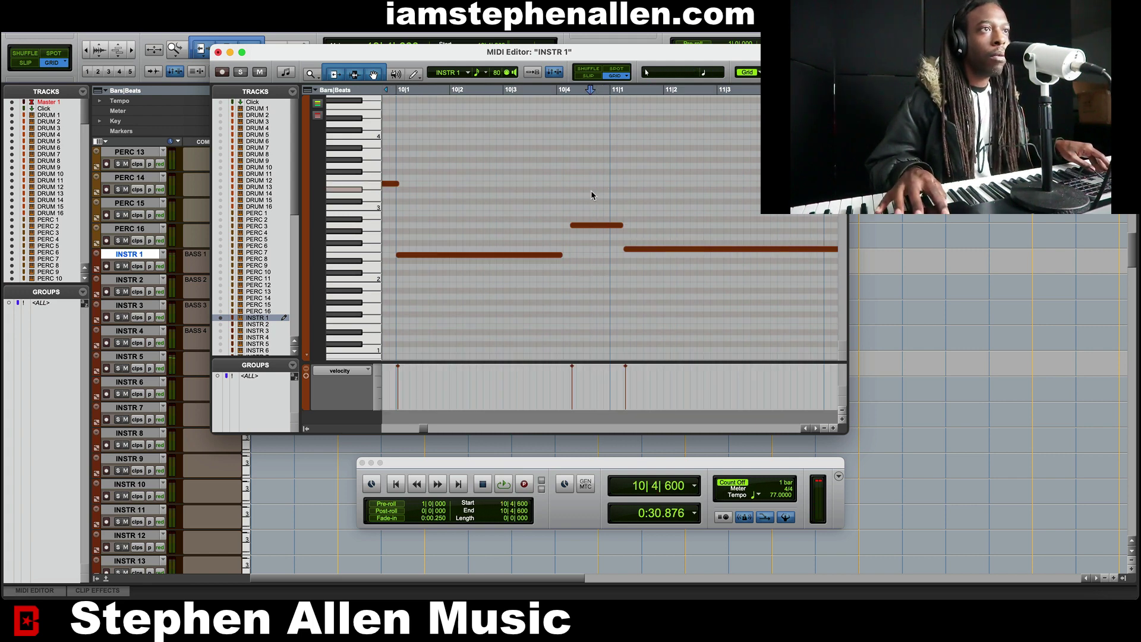
pyautogui.hscroll(10, 591, 195)
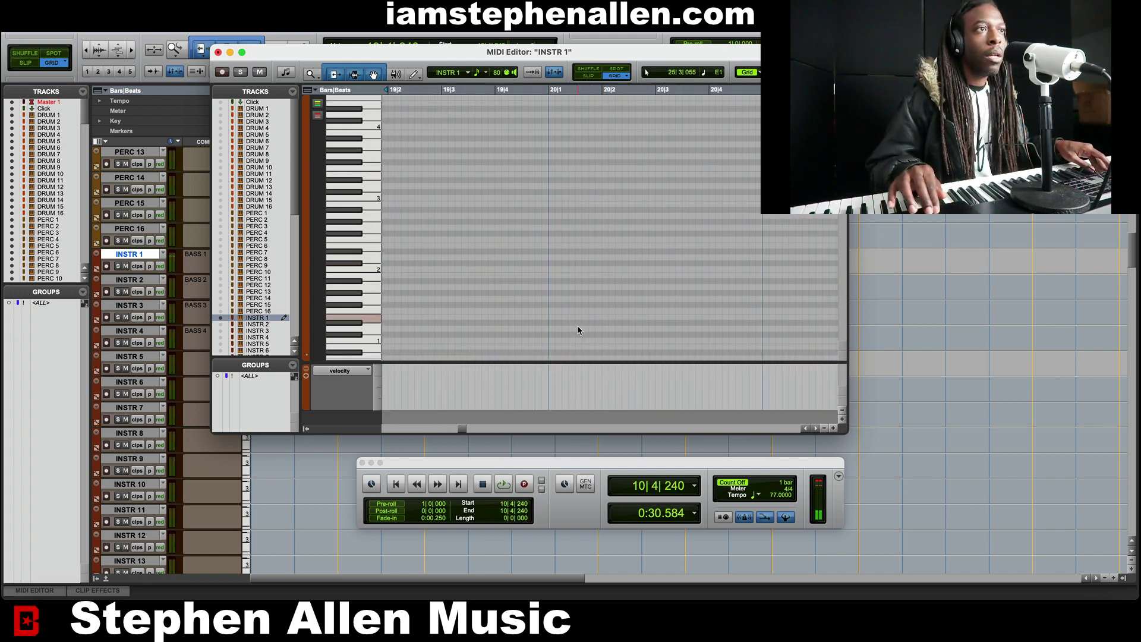
pyautogui.hscroll(-7, 578, 331)
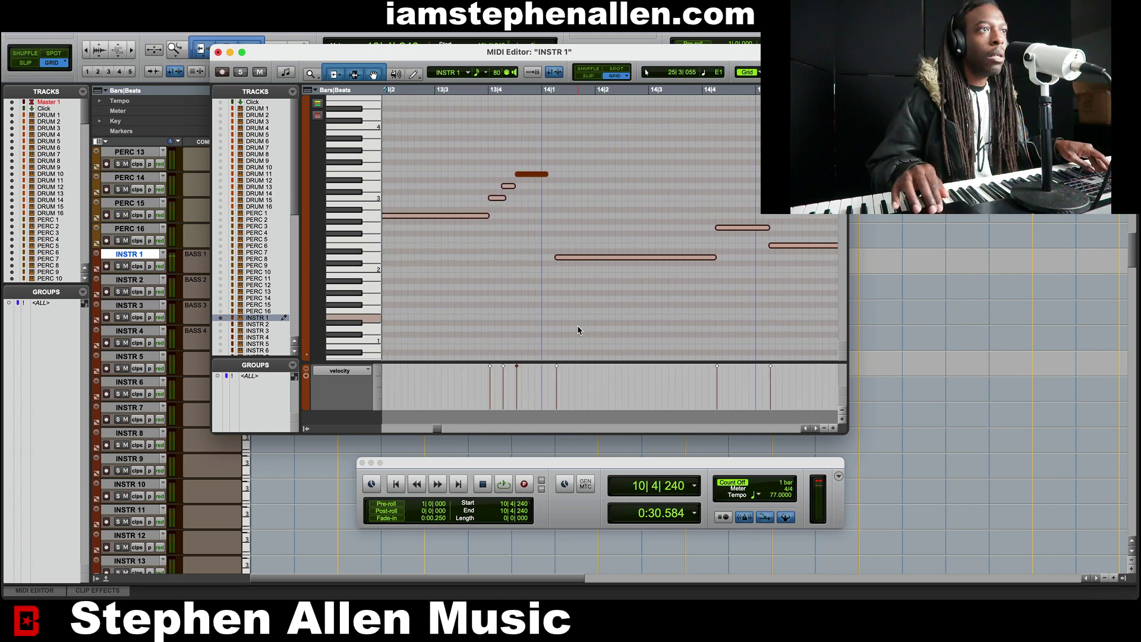
pyautogui.hscroll(-4, 578, 330)
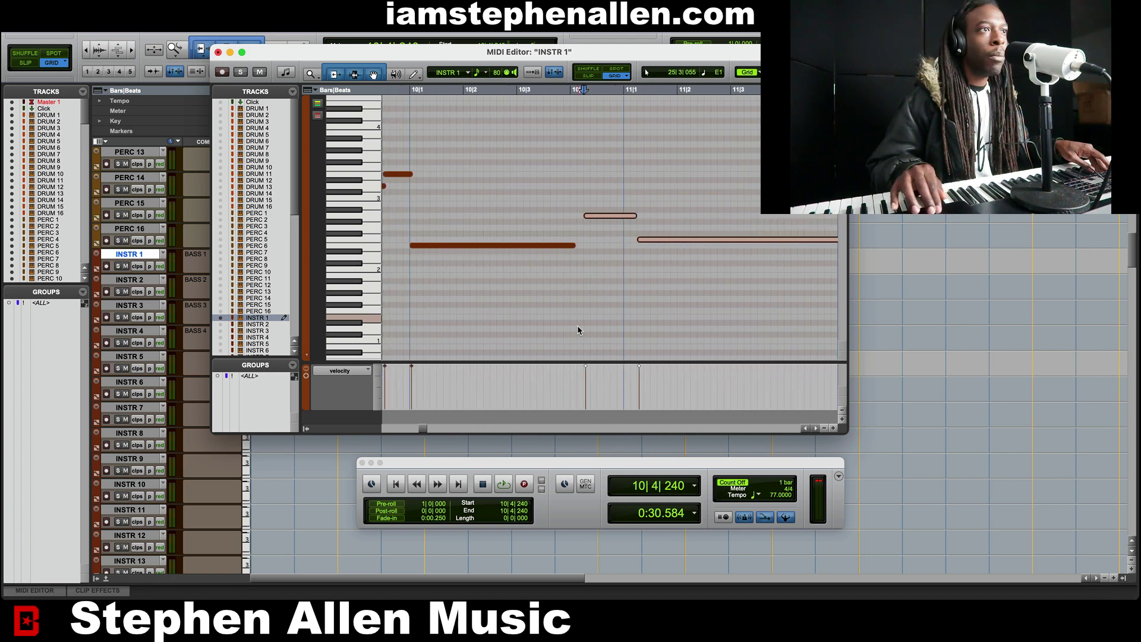
pyautogui.hscroll(-3, 578, 331)
pyautogui.hscroll(4, 577, 331)
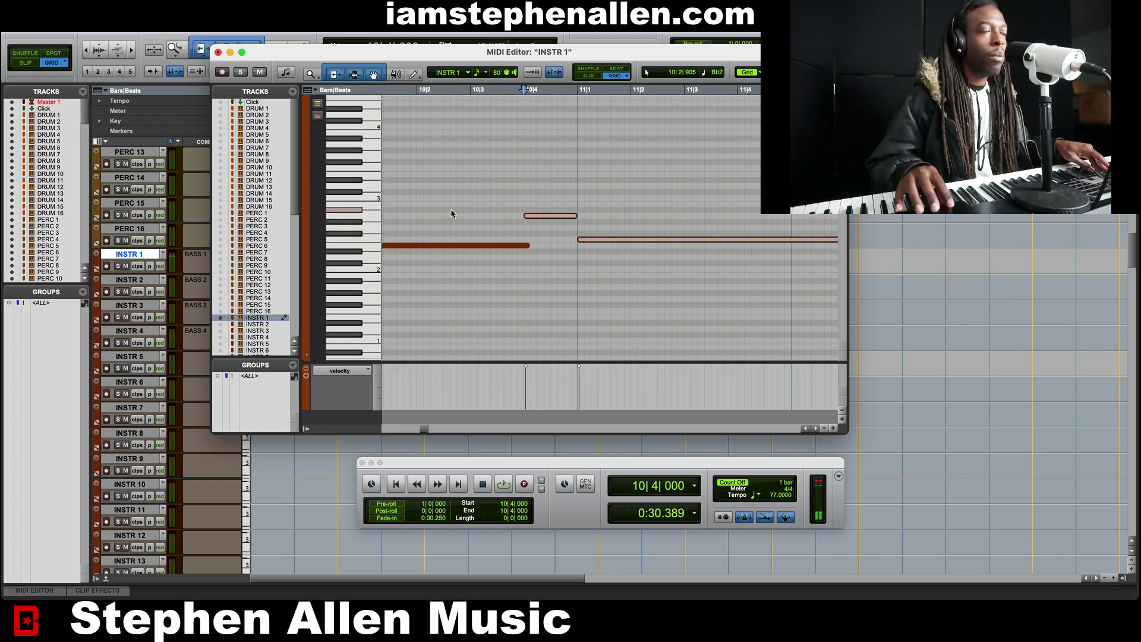
pyautogui.click(218, 53)
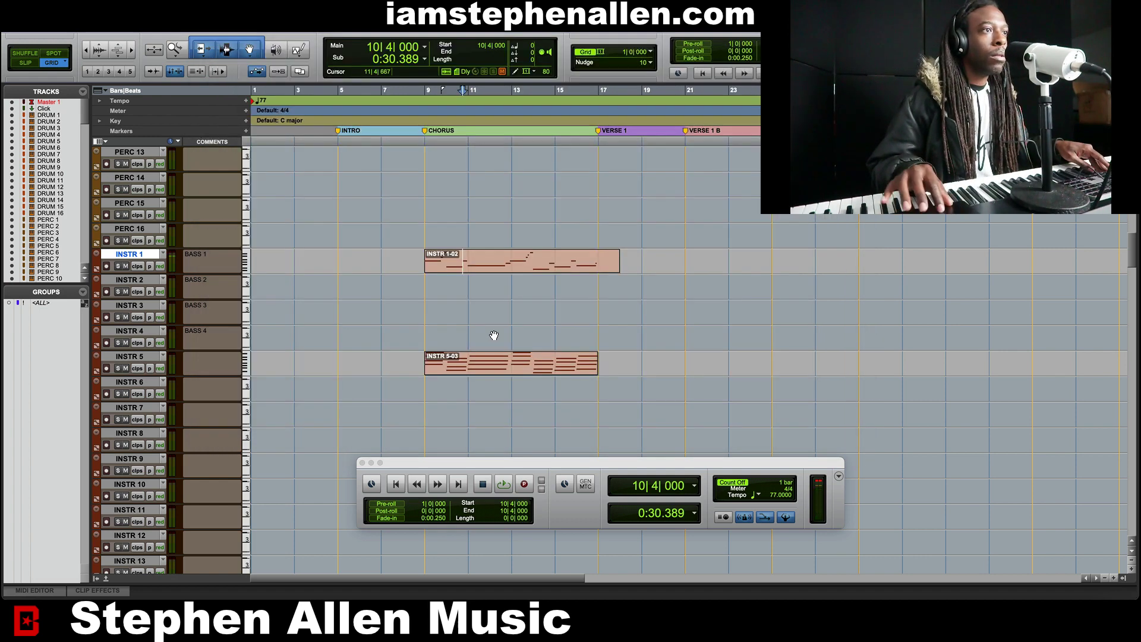
# Play the INSTR 1 bass clip from bar 9 and shorten its end from bar 18 to bar 17
pyautogui.click(501, 272)
pyautogui.press('space')
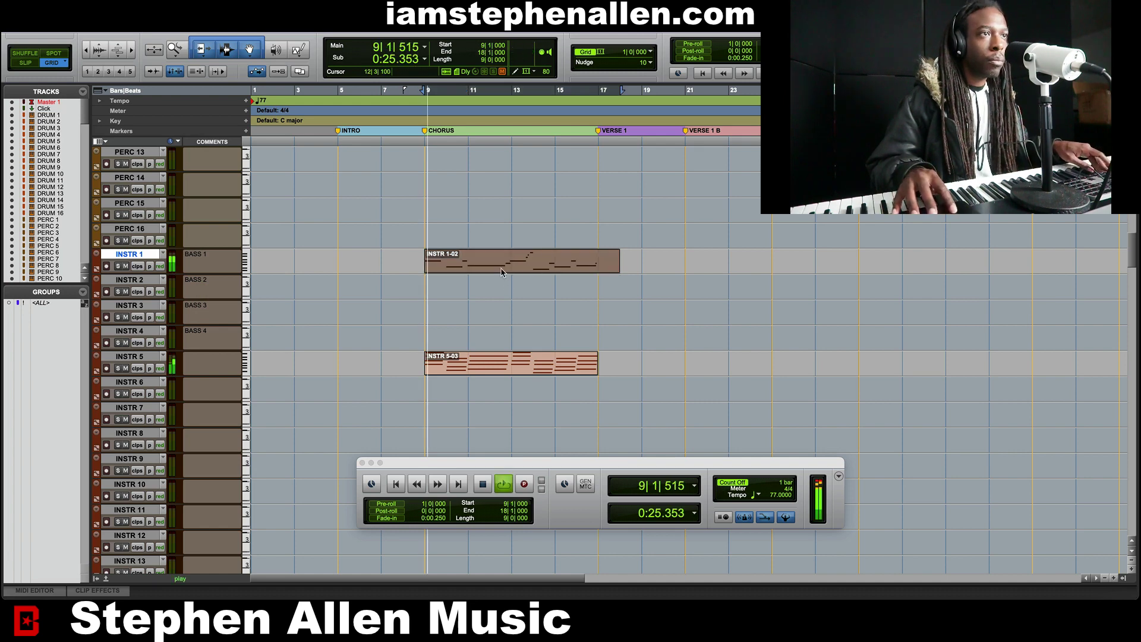
pyautogui.moveTo(620, 265); pyautogui.dragTo(598, 266)
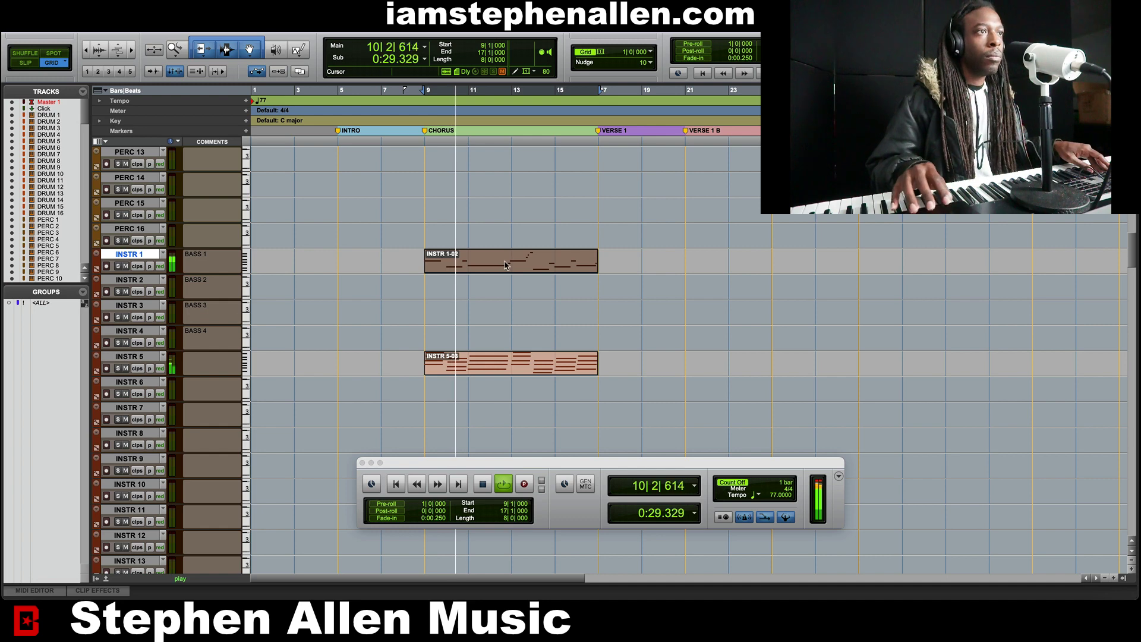
# Reopen the bass clip in the MIDI Editor and move the long note just before bar 13 to start at 13|1|000
pyautogui.doubleClick(505, 266)
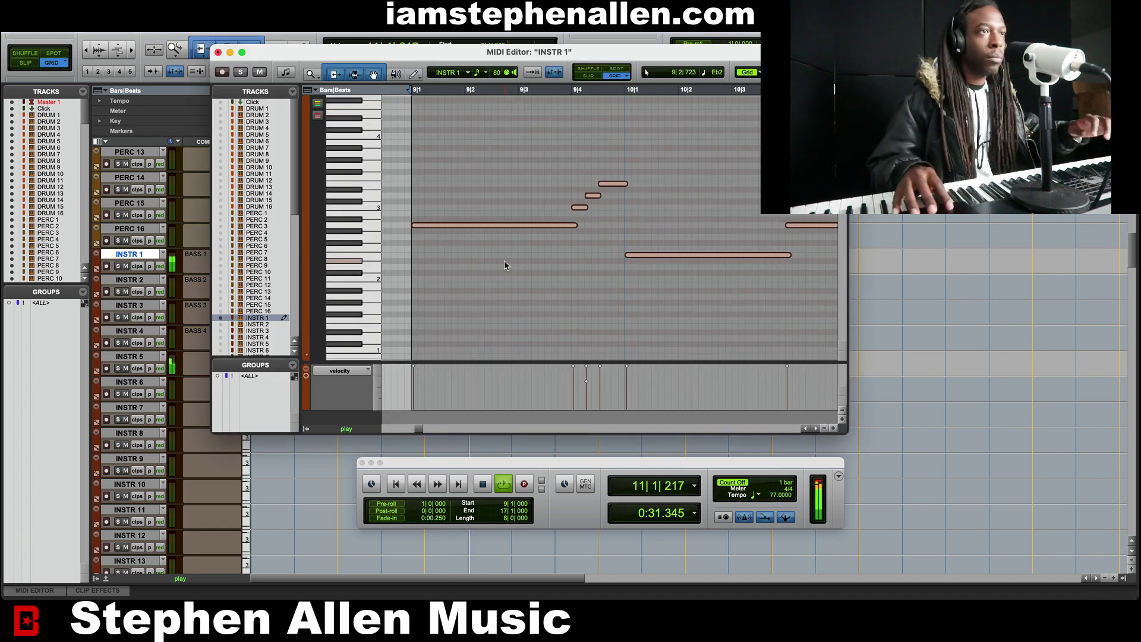
pyautogui.hscroll(10, 665, 267)
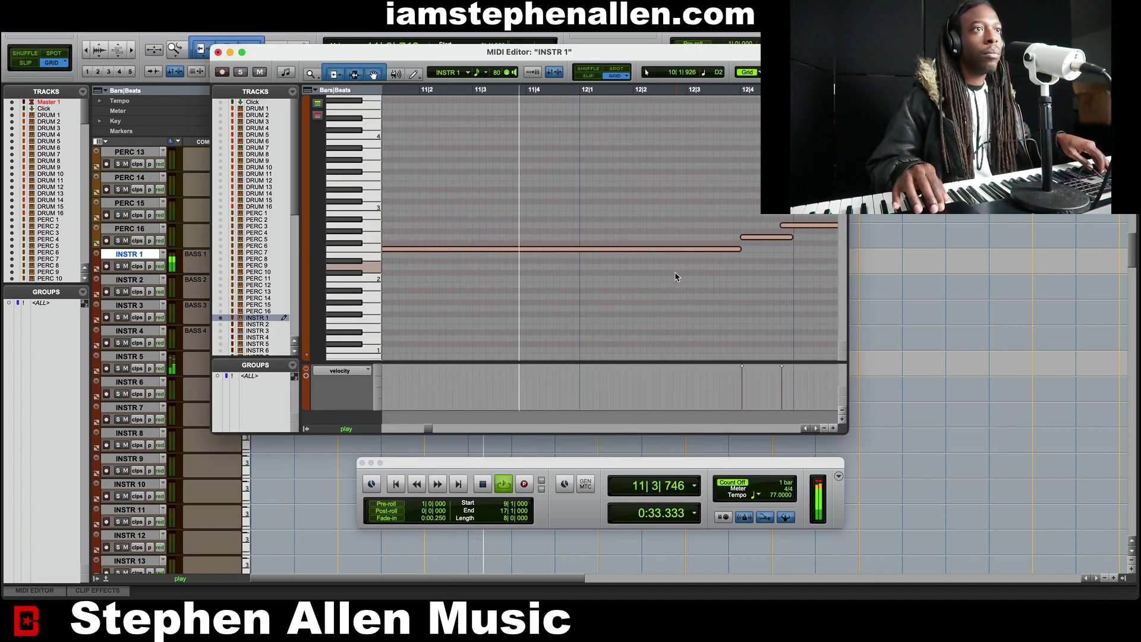
pyautogui.hscroll(5, 676, 272)
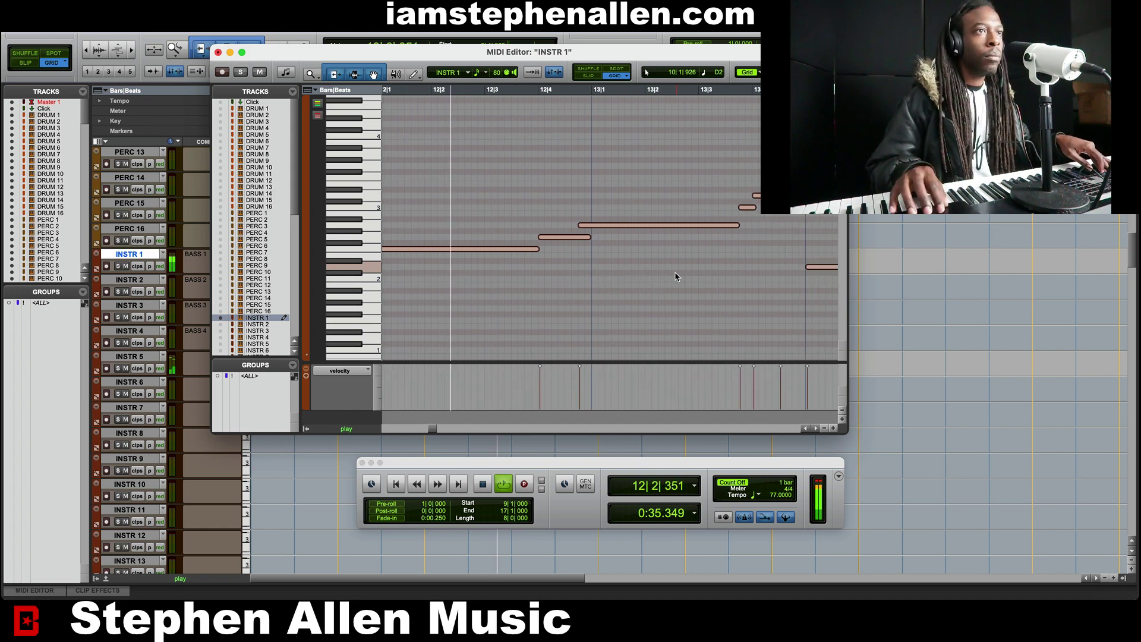
pyautogui.click(645, 254)
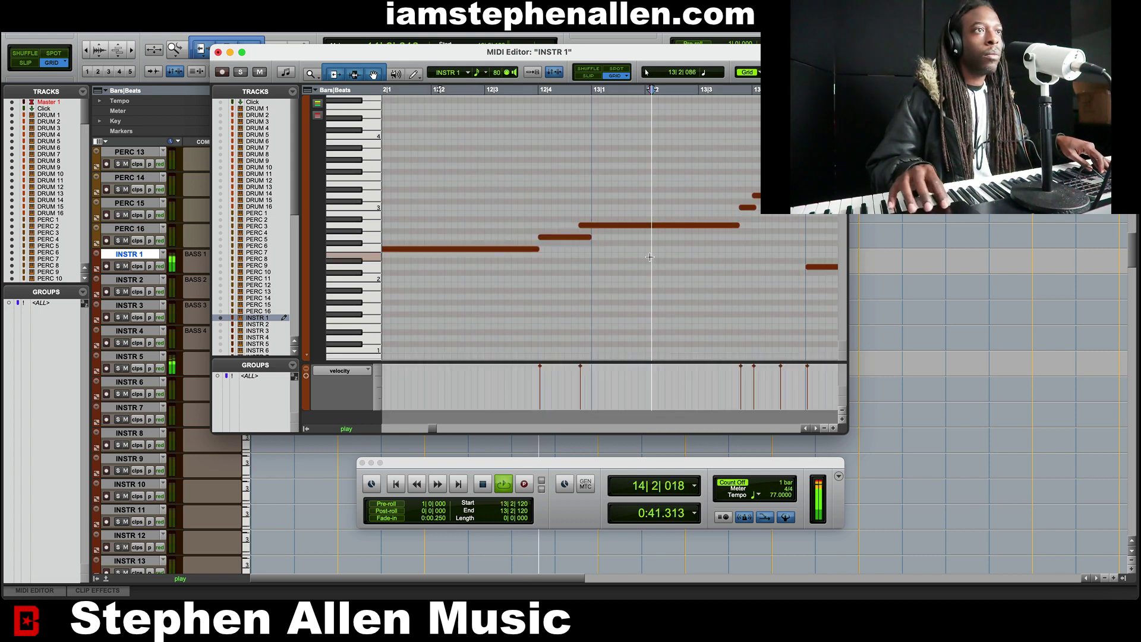
pyautogui.click(614, 226)
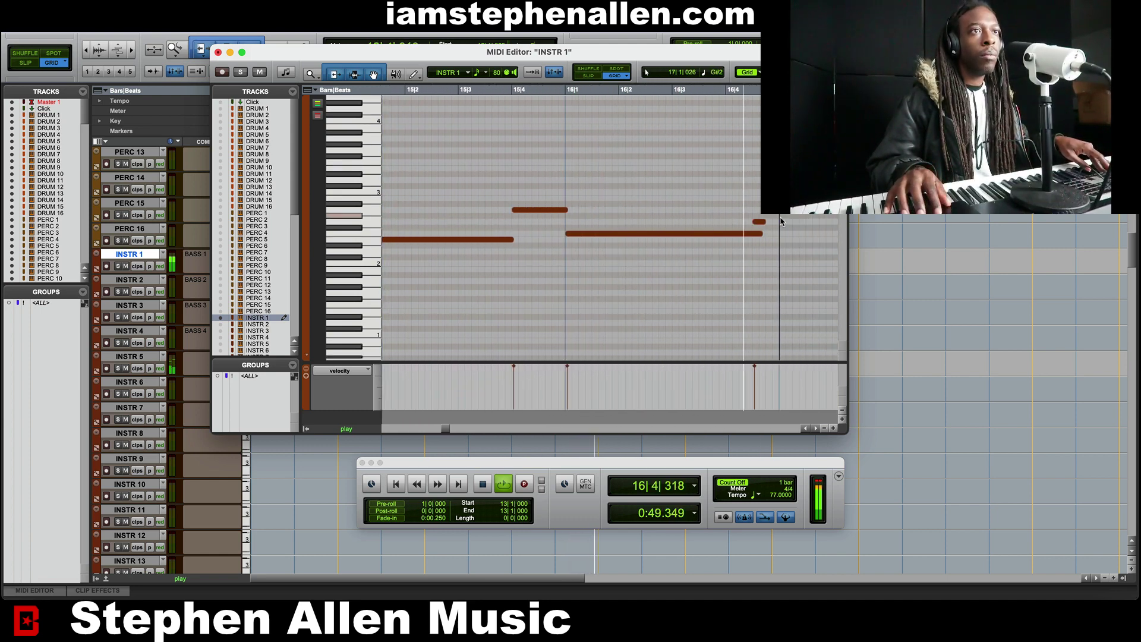
# Make the last bass note span 16|4 to 17|1, trim the preceding note back to 16|4, and close the MIDI Editor with playback stopped
pyautogui.click(758, 222)
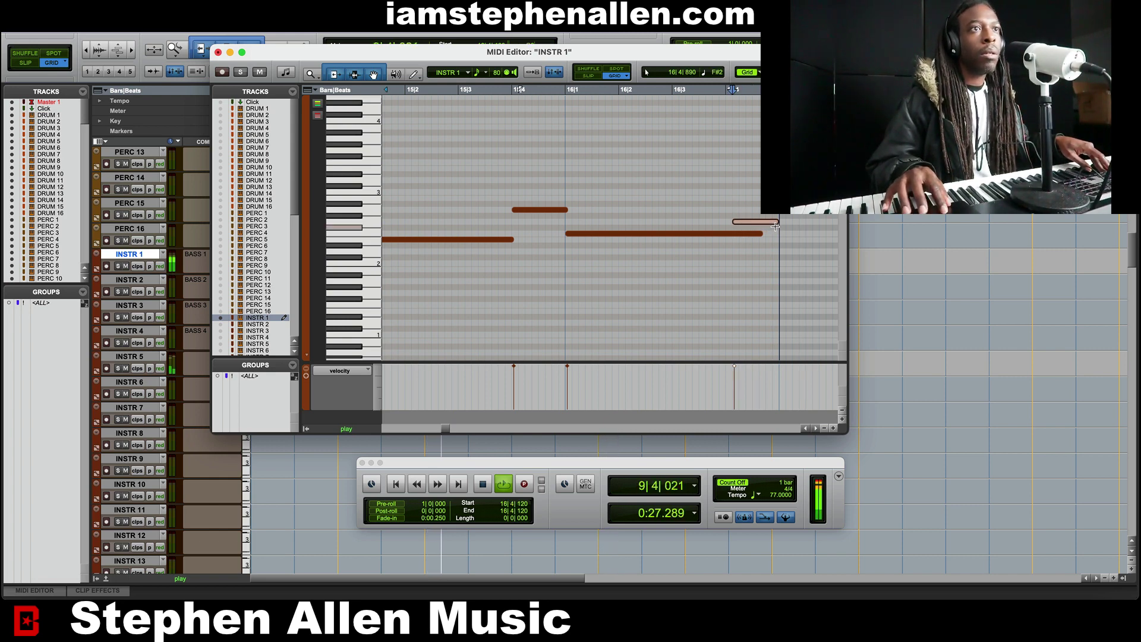
pyautogui.moveTo(762, 238); pyautogui.dragTo(746, 237)
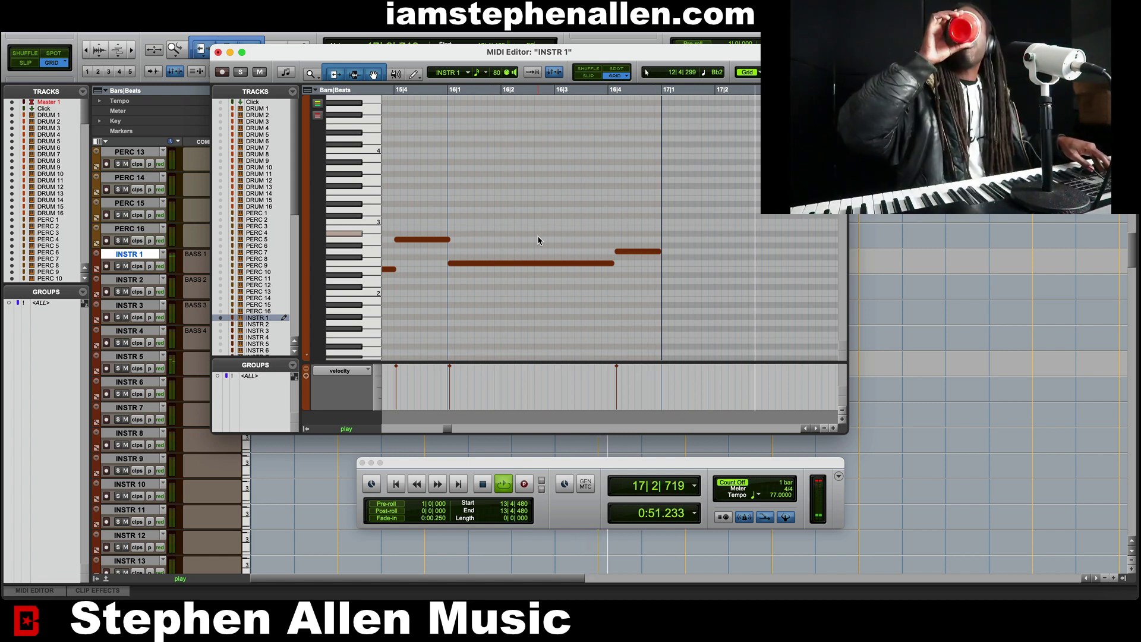
pyautogui.press('space')
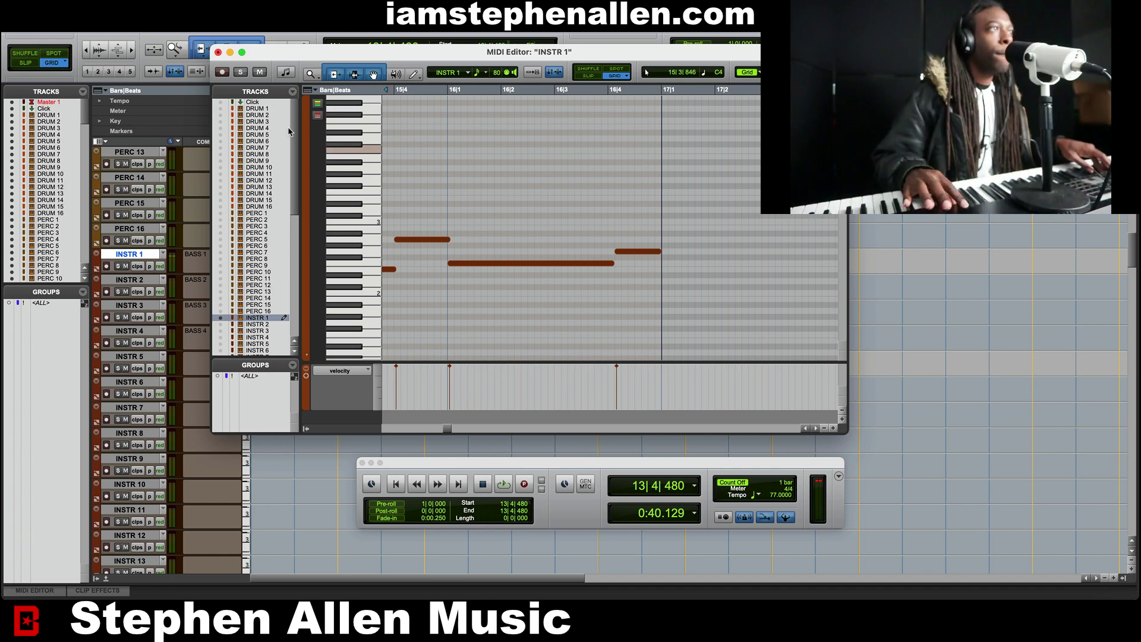
pyautogui.click(217, 52)
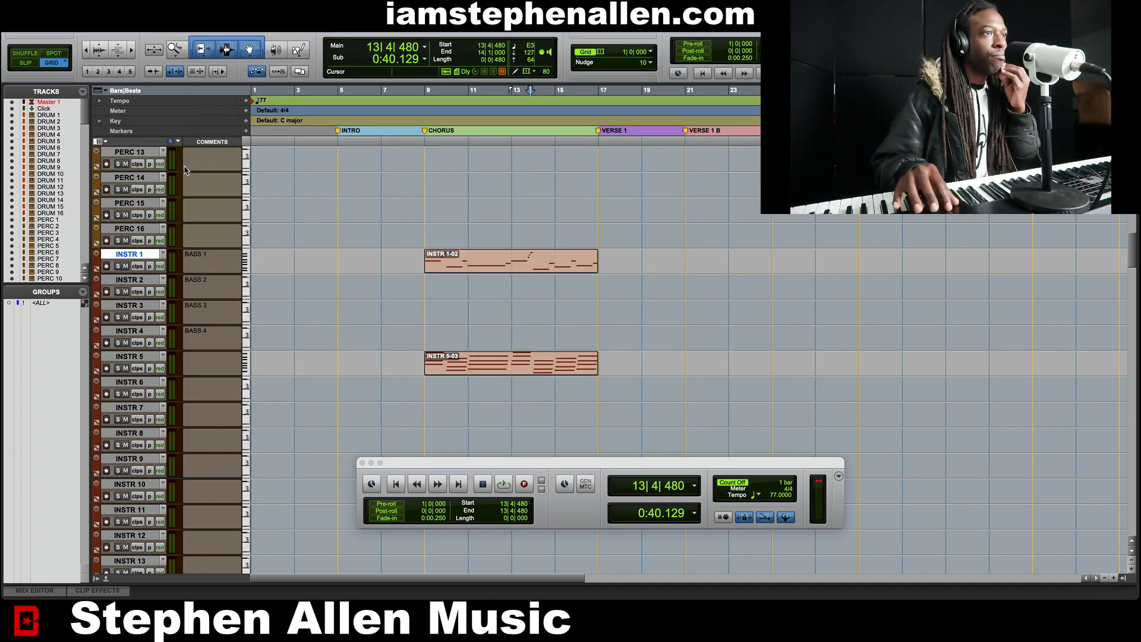
# Label the INSTR 5 track with the comment KEYS
pyautogui.scroll(15, 485, 250)
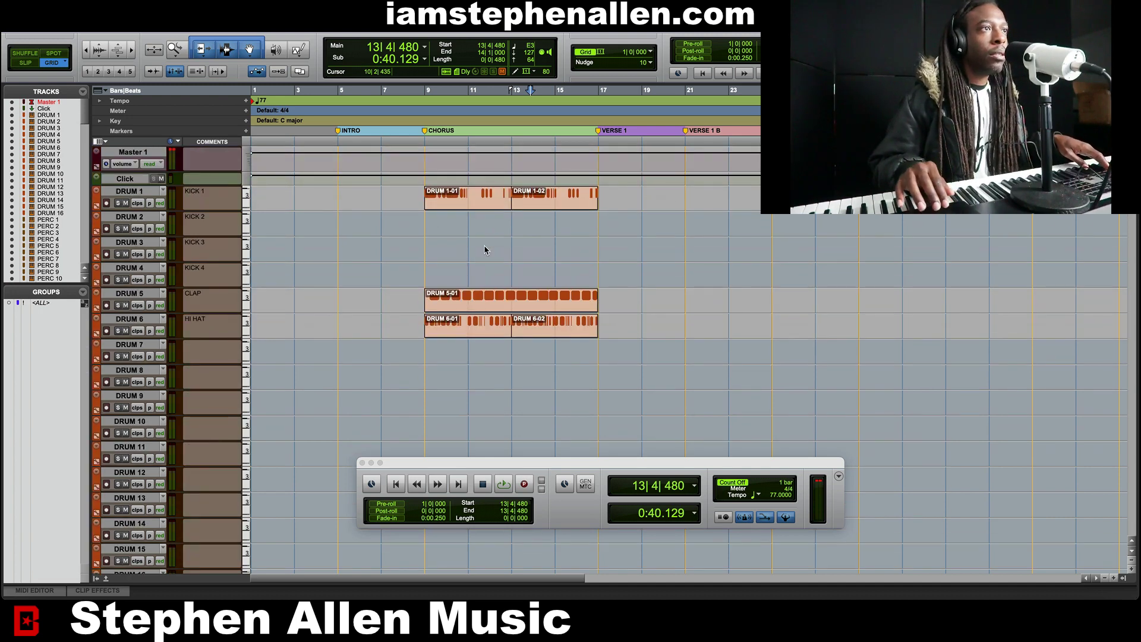
pyautogui.scroll(-15, 464, 296)
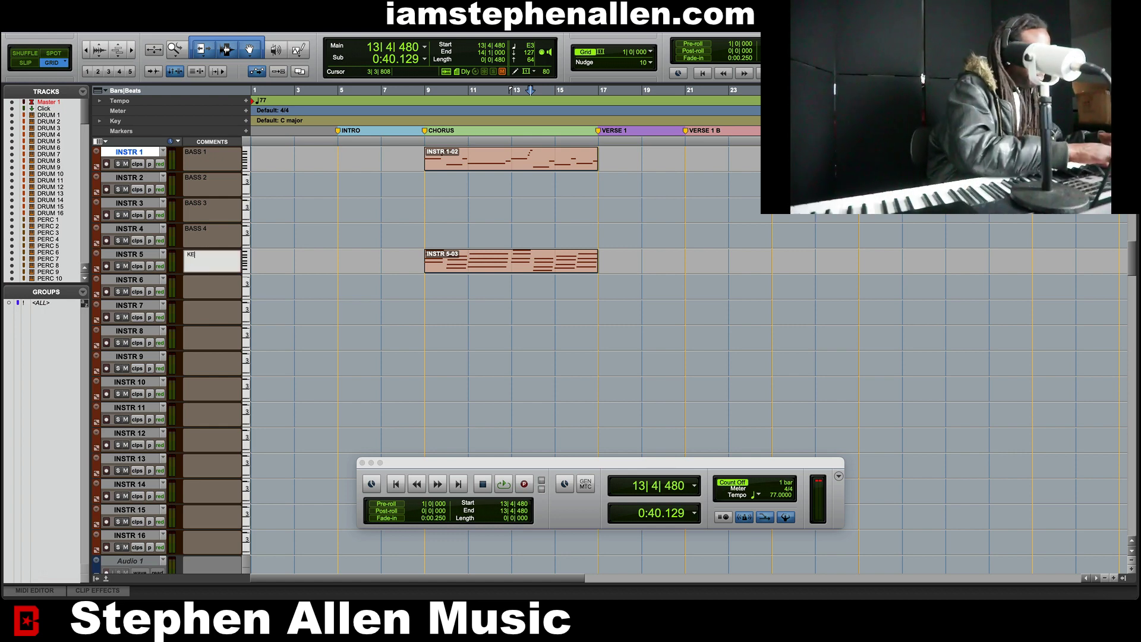
pyautogui.press('space')
pyautogui.press('space')
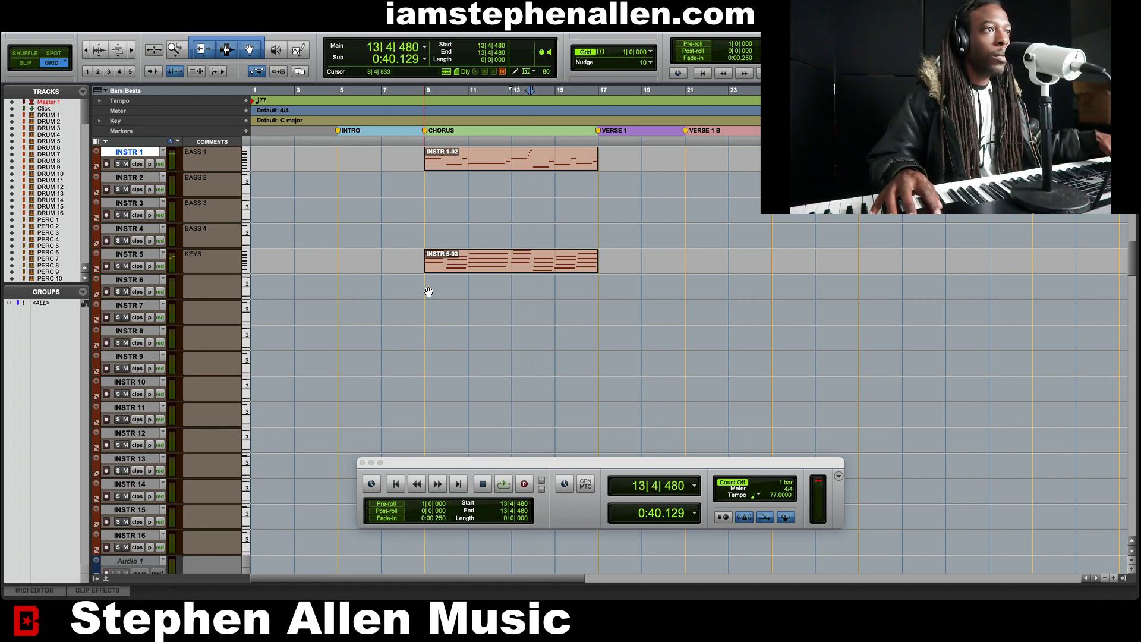
# Select bars 9 to 17 on INSTR 6, play the chorus and make INSTR 6 the selected track
pyautogui.moveTo(425, 290); pyautogui.dragTo(599, 296)
pyautogui.press('space')
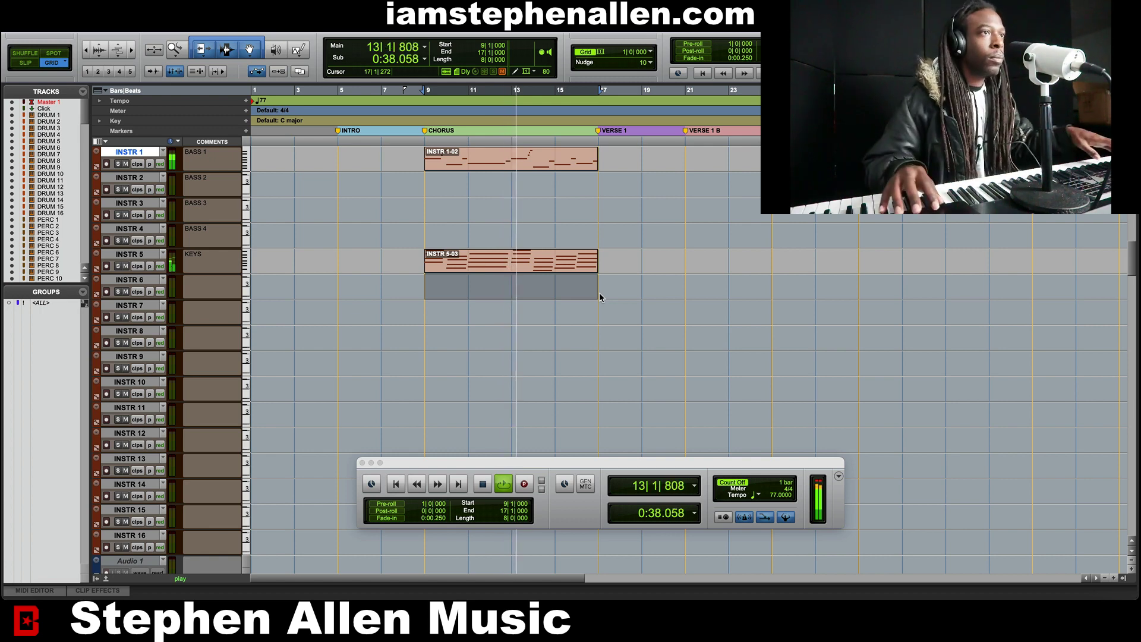
pyautogui.click(137, 282)
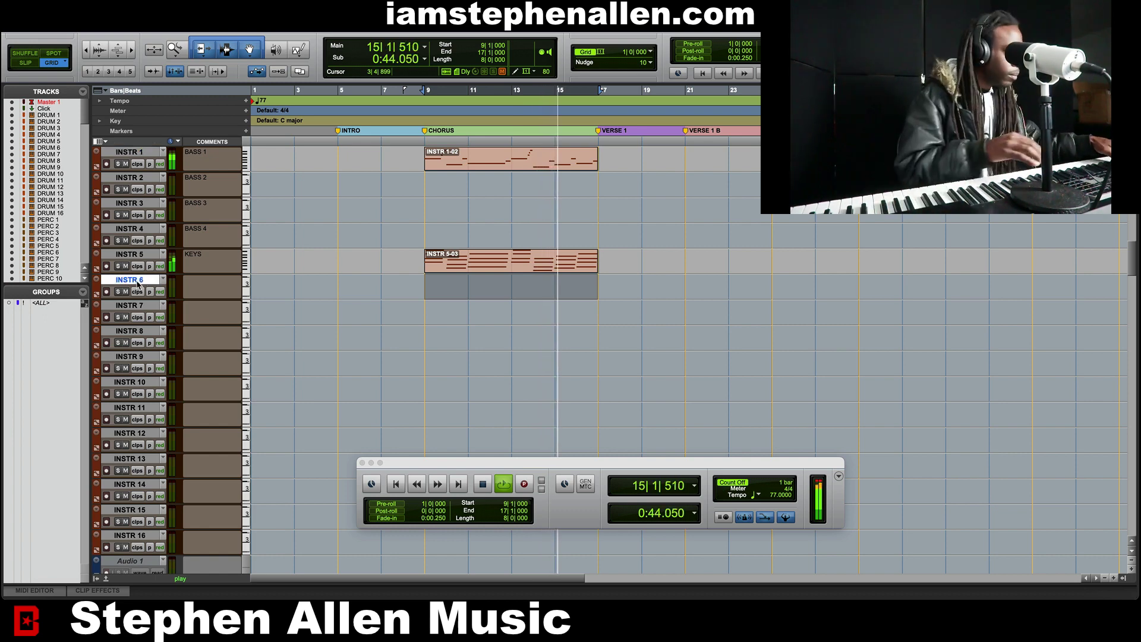
# Insert the stereo multichannel Omnisphere plug-in on the first insert of INSTR 6 in the Mix window
pyautogui.press('super+equal')
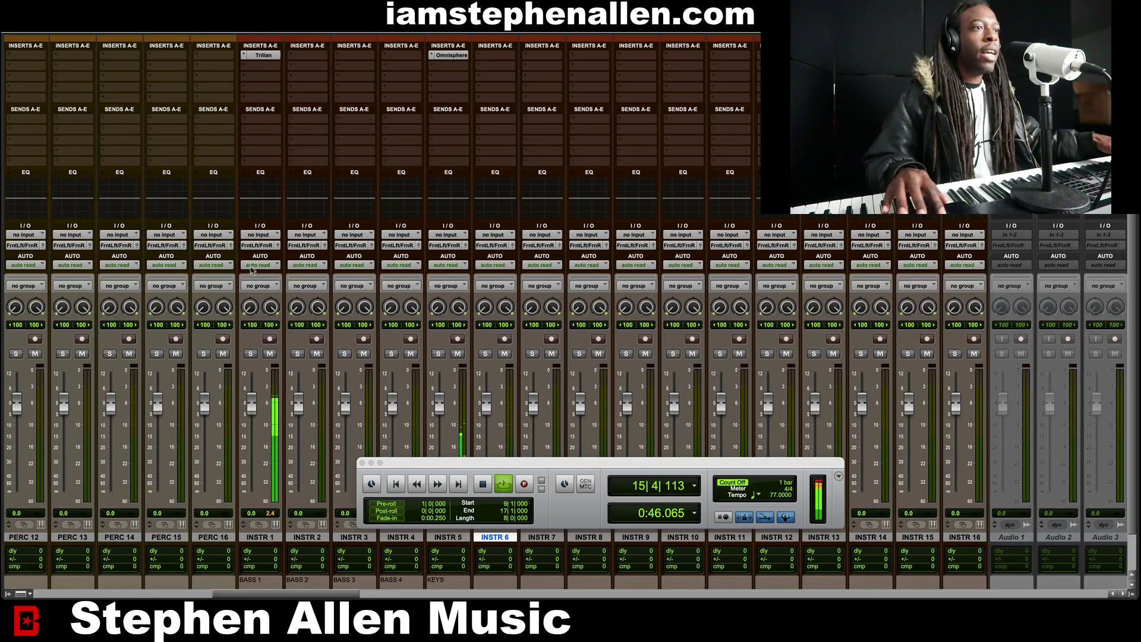
pyautogui.hscroll(10, 439, 317)
pyautogui.hscroll(2, 440, 317)
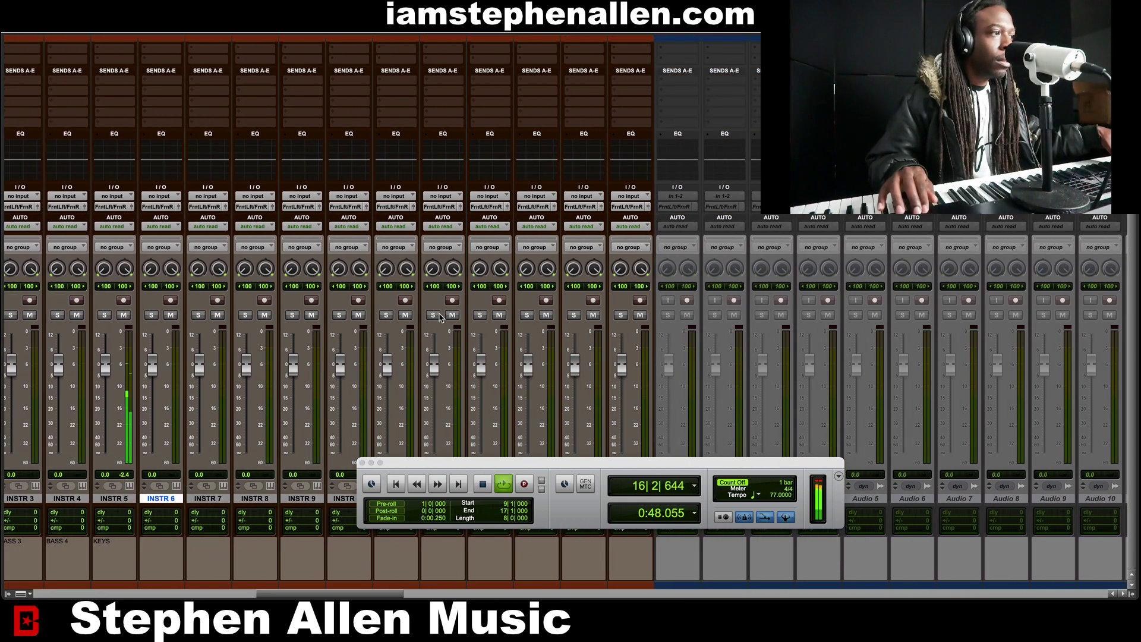
pyautogui.hscroll(-5, 464, 325)
pyautogui.scroll(3, 272, 381)
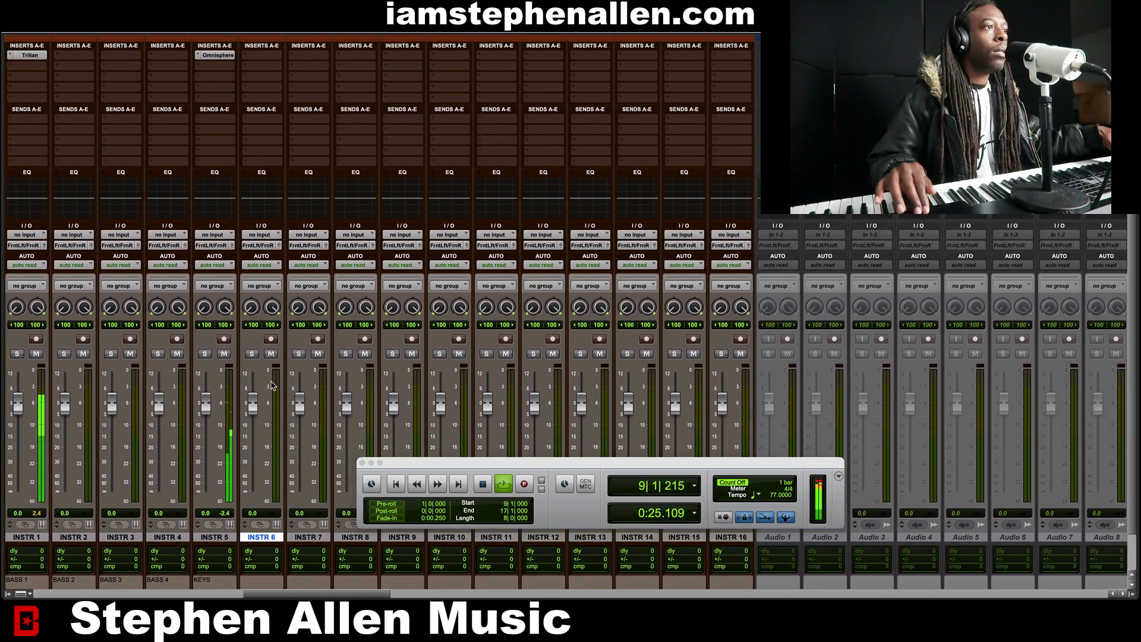
pyautogui.click(246, 57)
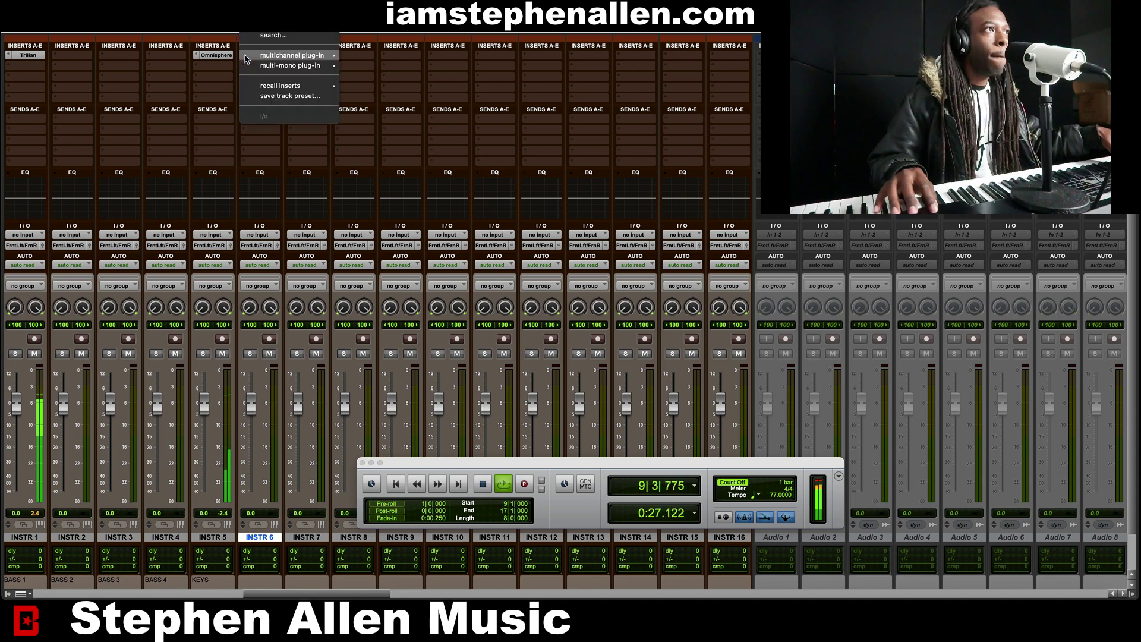
pyautogui.moveTo(291, 55)
pyautogui.moveTo(362, 59)
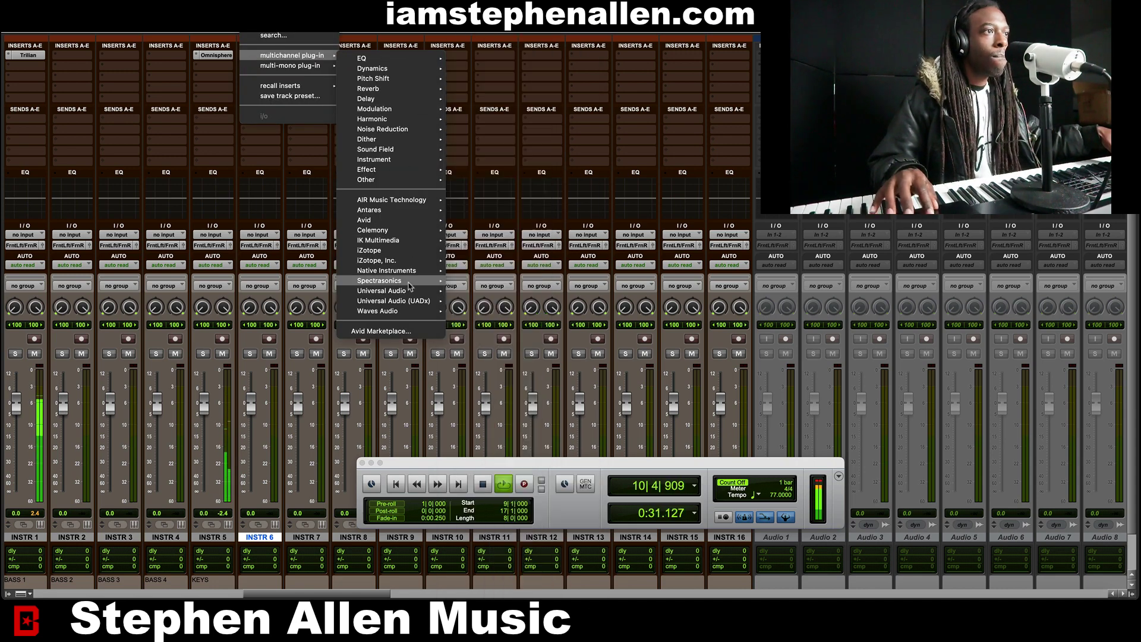
pyautogui.moveTo(416, 281)
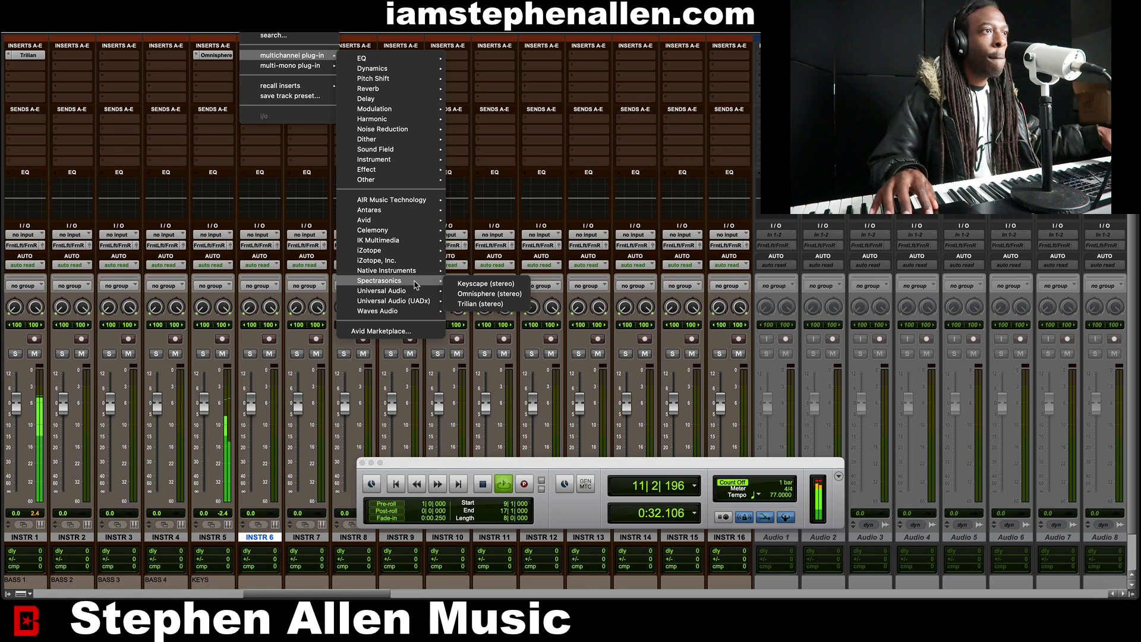
pyautogui.click(493, 294)
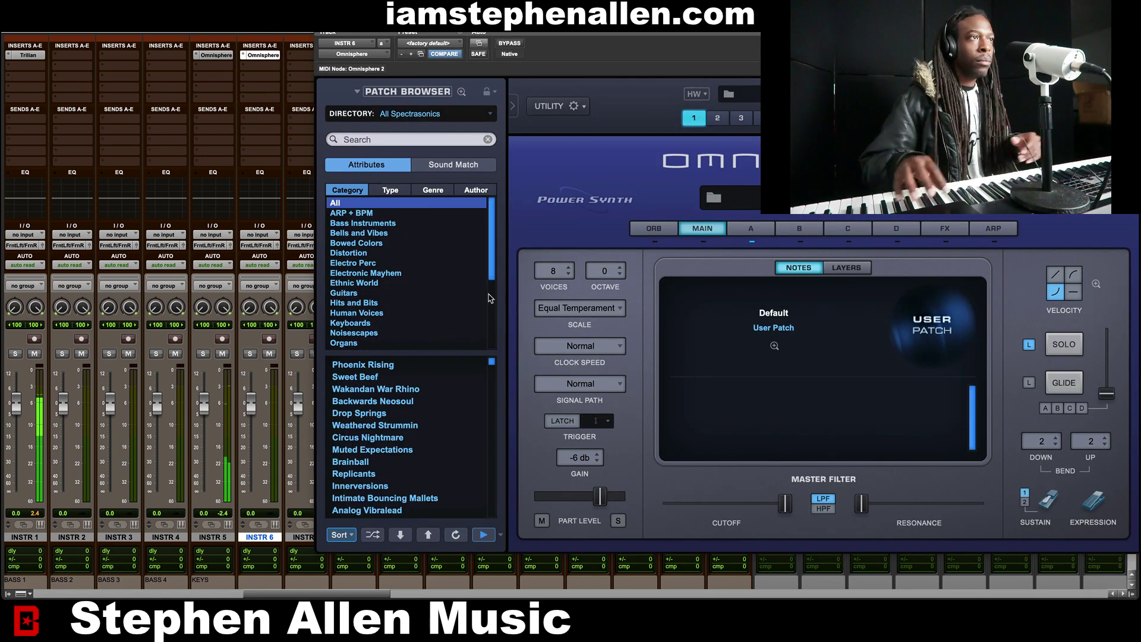
# Filter the Omnisphere patches to the Guitars category and Guitars Acoustic type, and load Classic Nylon Guitar
pyautogui.click(355, 294)
pyautogui.click(390, 190)
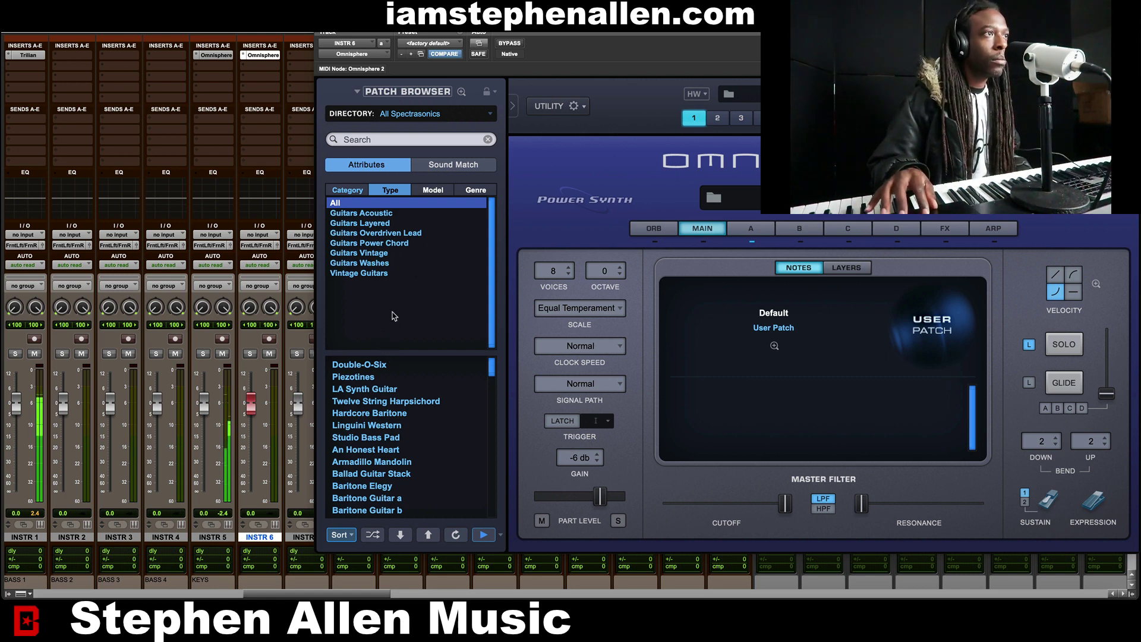
pyautogui.click(379, 213)
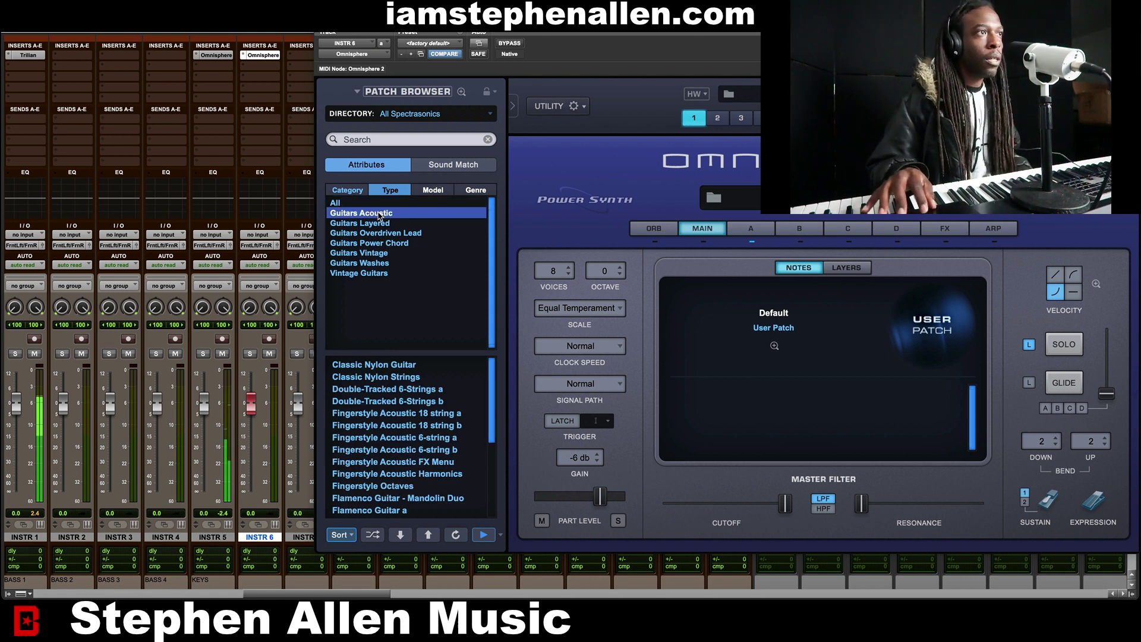
pyautogui.click(396, 368)
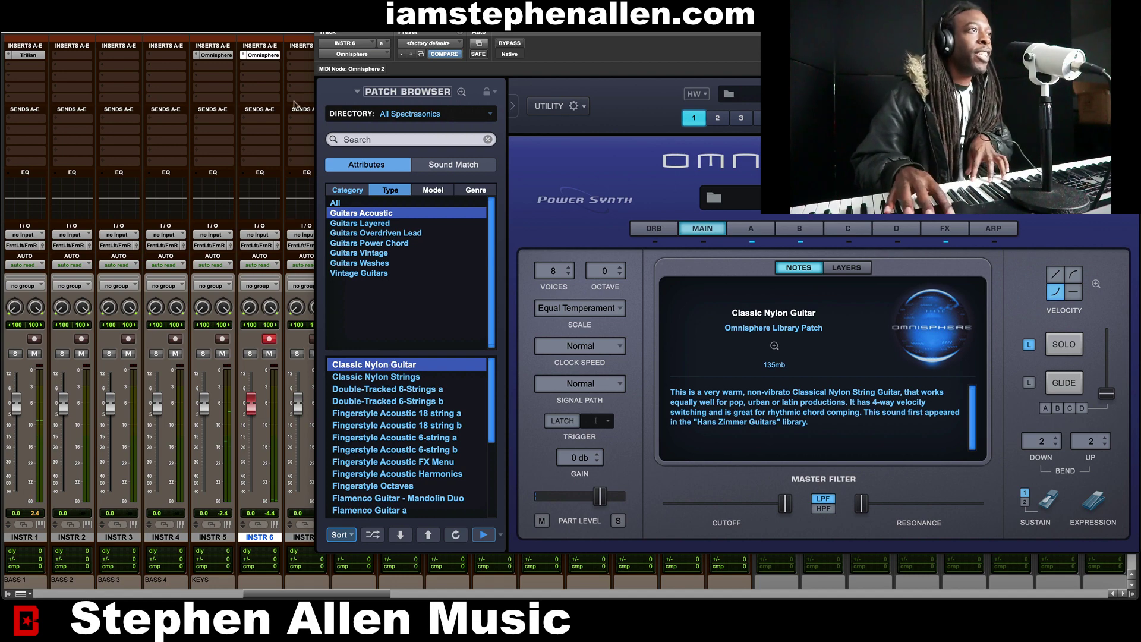
# Close the Omnisphere plug-in window and switch to the Edit window
pyautogui.hotkey('ctrl', '1')
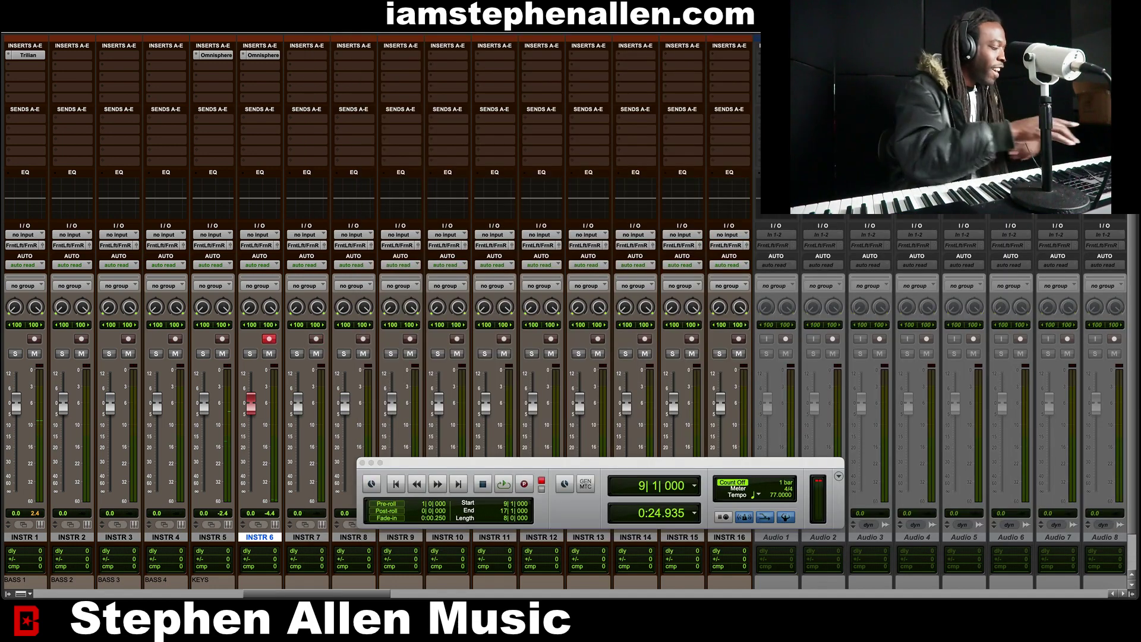
pyautogui.hotkey('ctrl', '=')
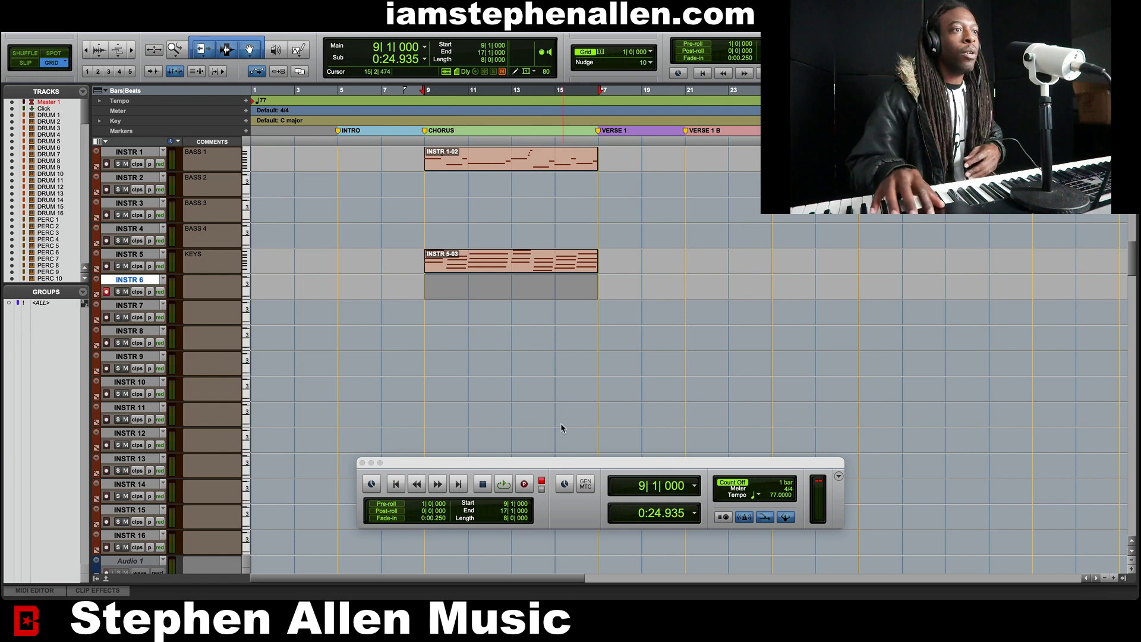
# Record a trial nylon guitar take on INSTR 6 from bar 9, play it back and delete the clip
pyautogui.click(530, 485)
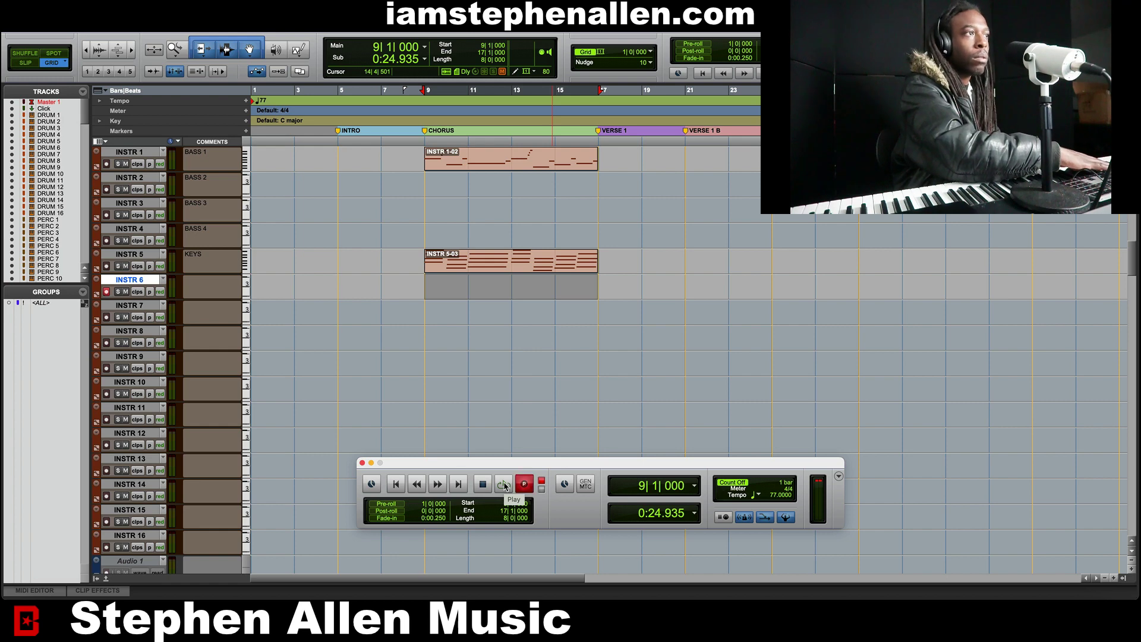
pyautogui.click(504, 485)
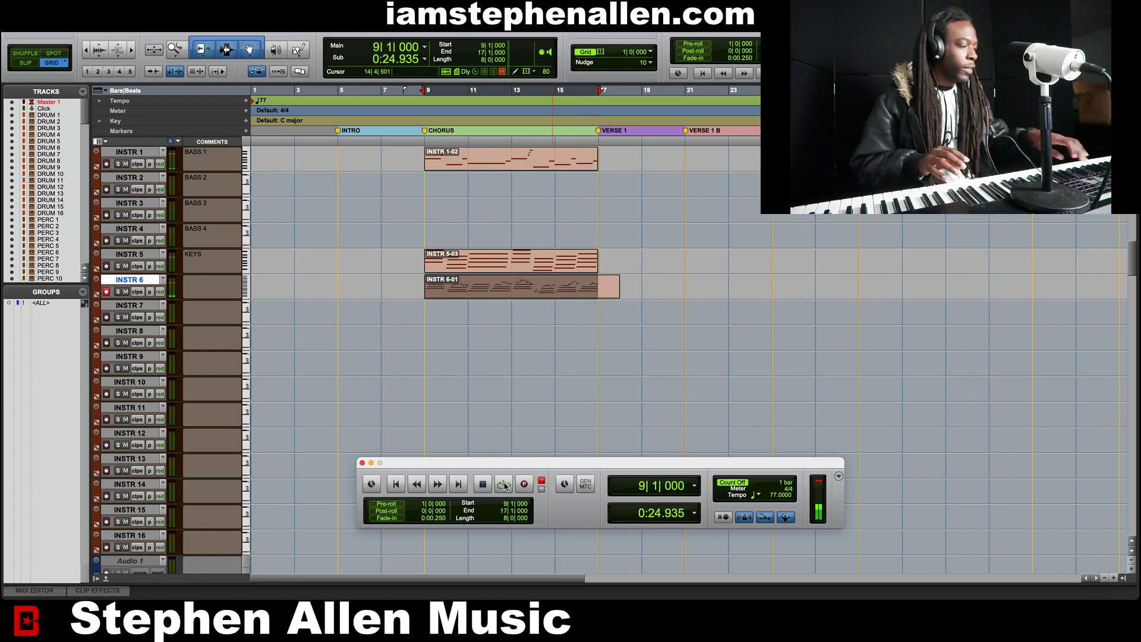
pyautogui.click(504, 486)
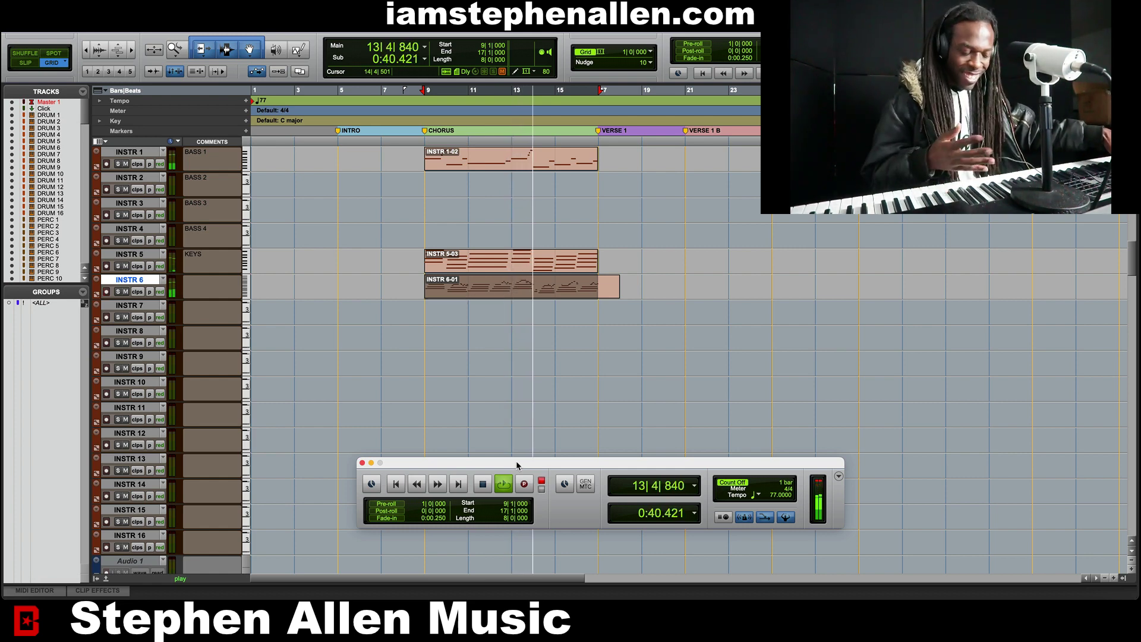
pyautogui.press('space')
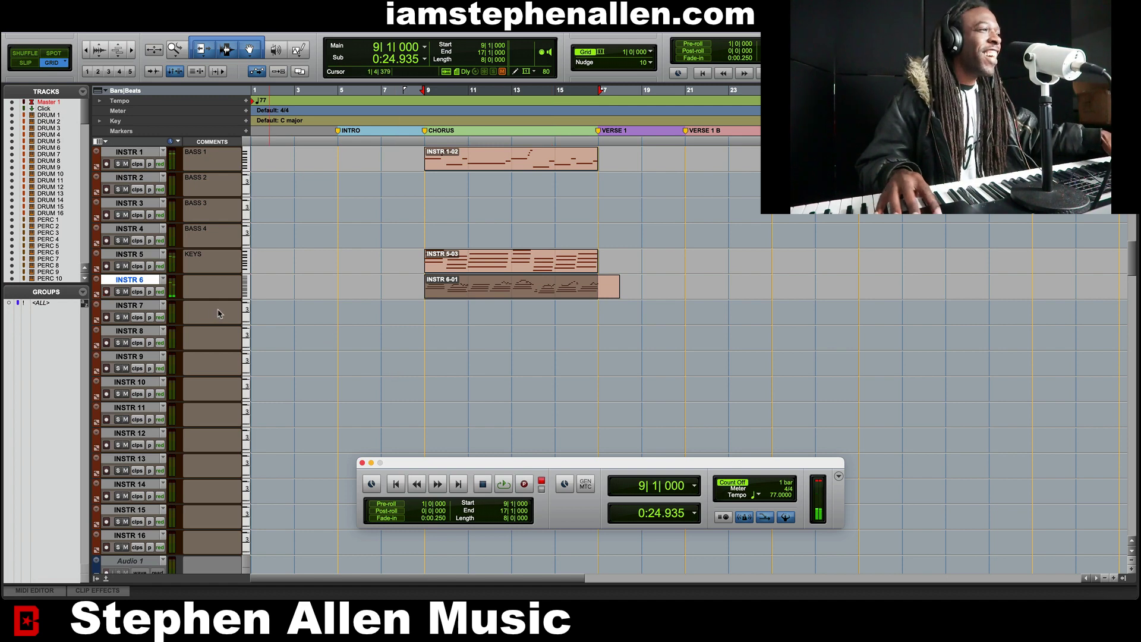
pyautogui.click(552, 299)
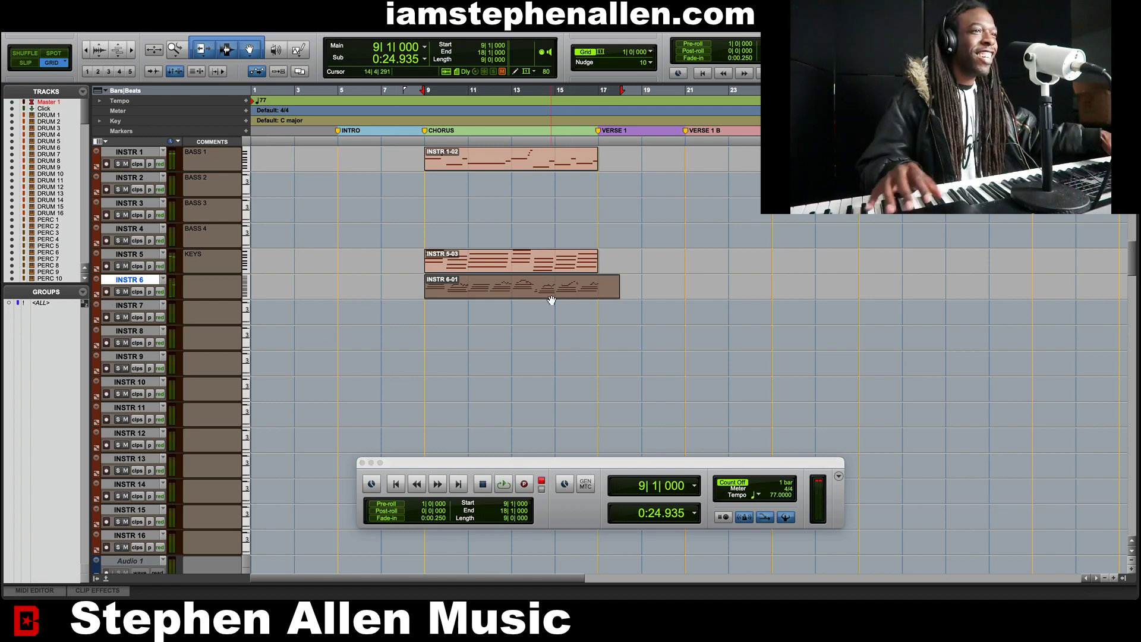
pyautogui.press('Delete')
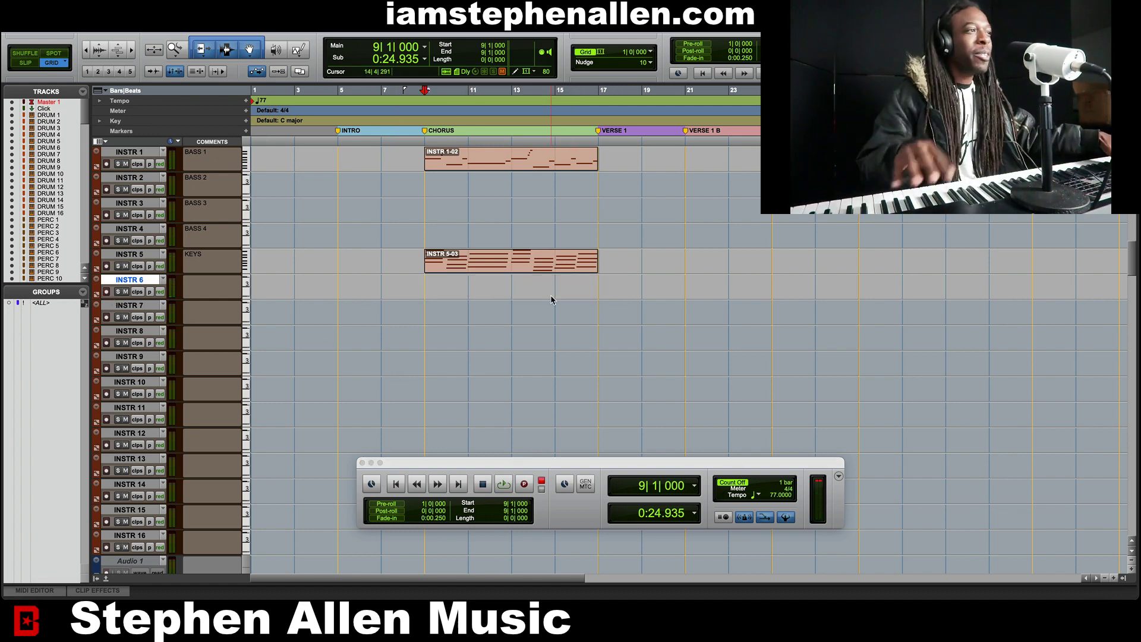
# Set the H/W buffer size to 512 samples in the Playback Engine settings
pyautogui.click(345, 24)
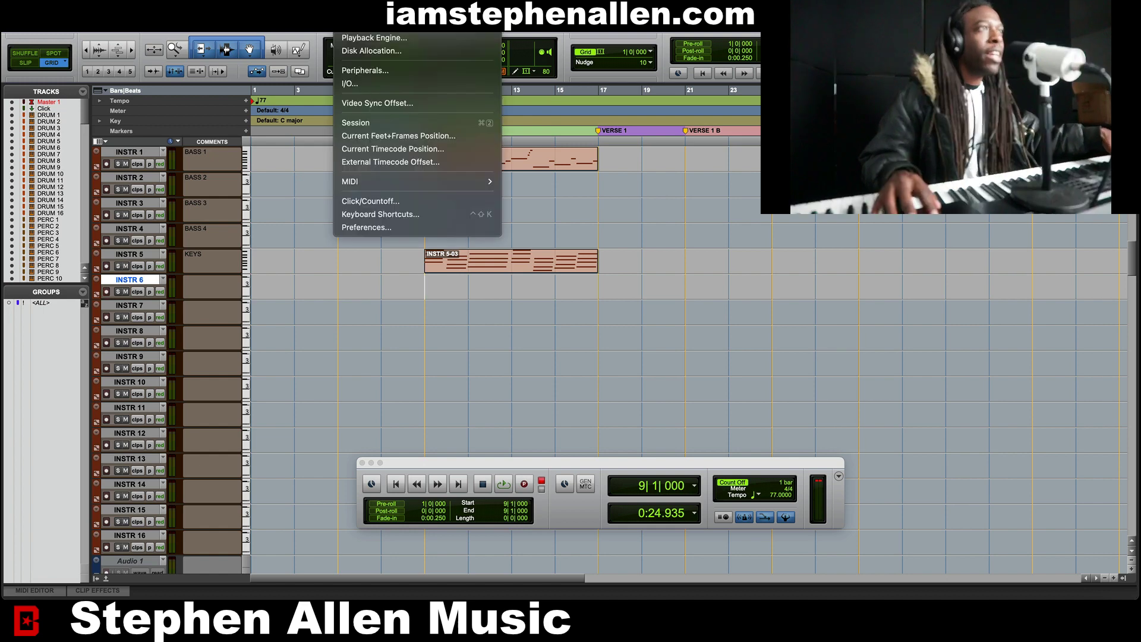
pyautogui.click(368, 39)
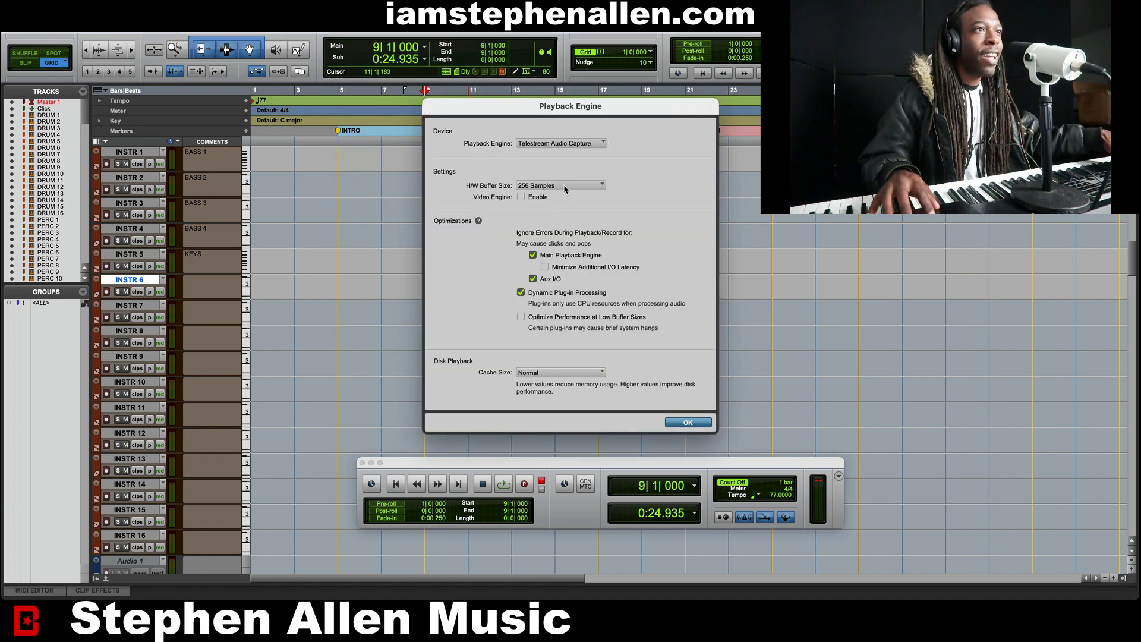
pyautogui.click(565, 189)
pyautogui.click(559, 195)
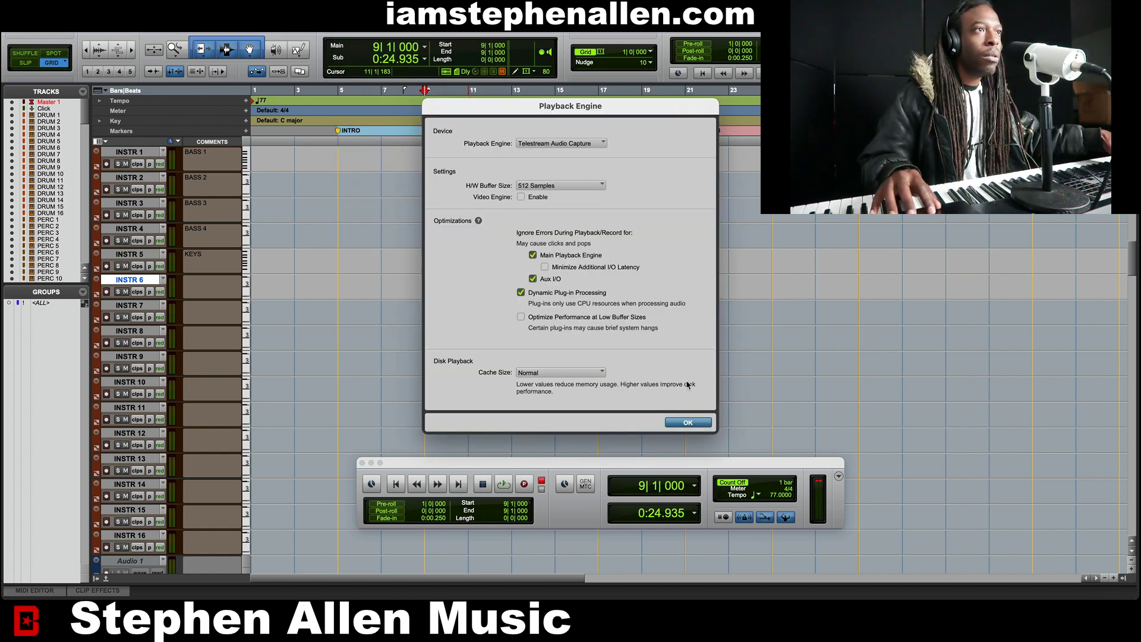
pyautogui.press('Return')
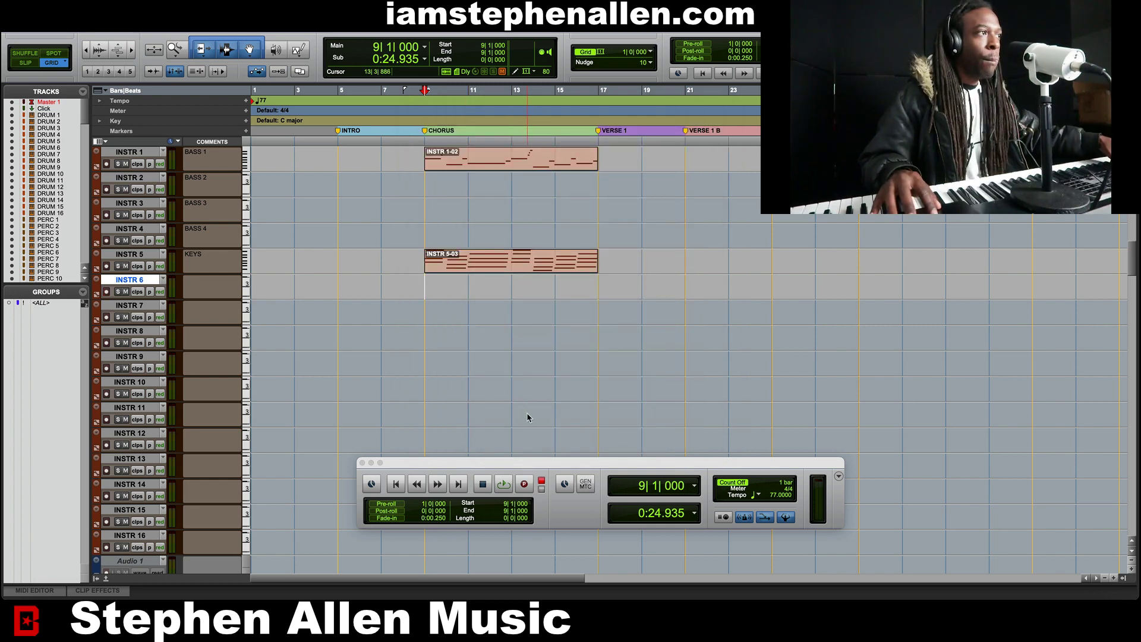
# Record the guitar part on INSTR 6 from bar 9 to bar 17 and disarm the track
pyautogui.click(526, 487)
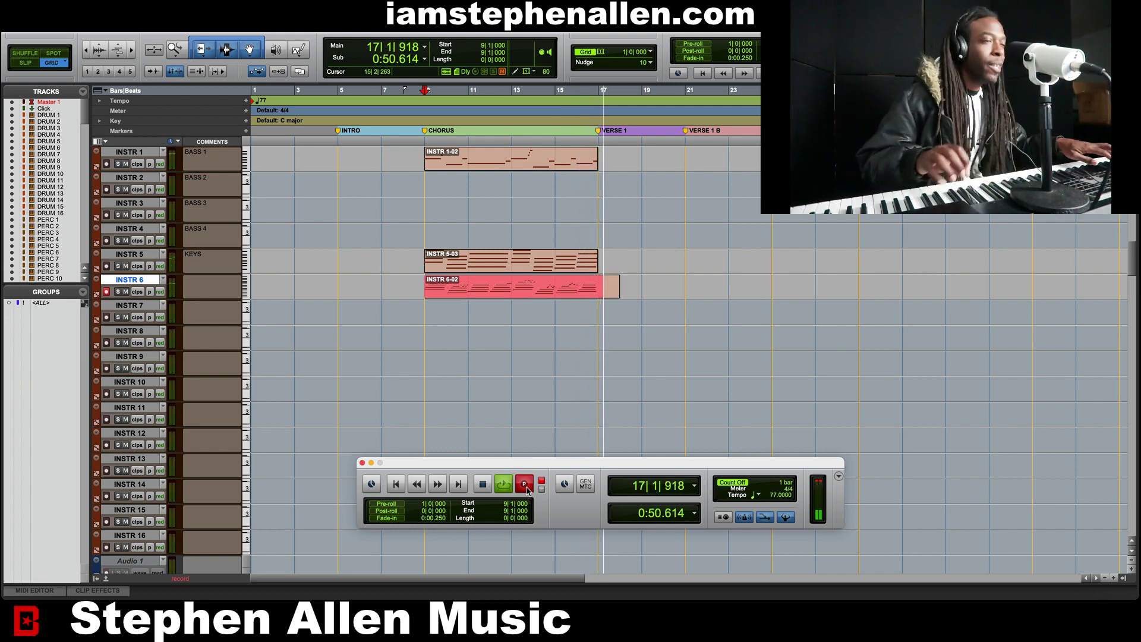
pyautogui.press('space')
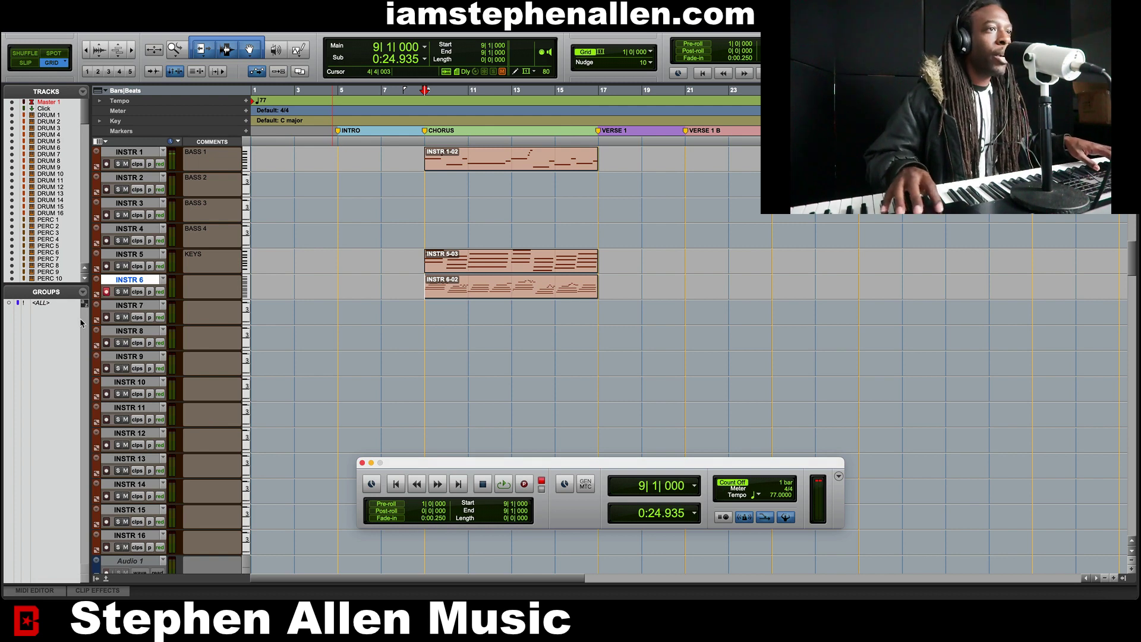
pyautogui.click(107, 291)
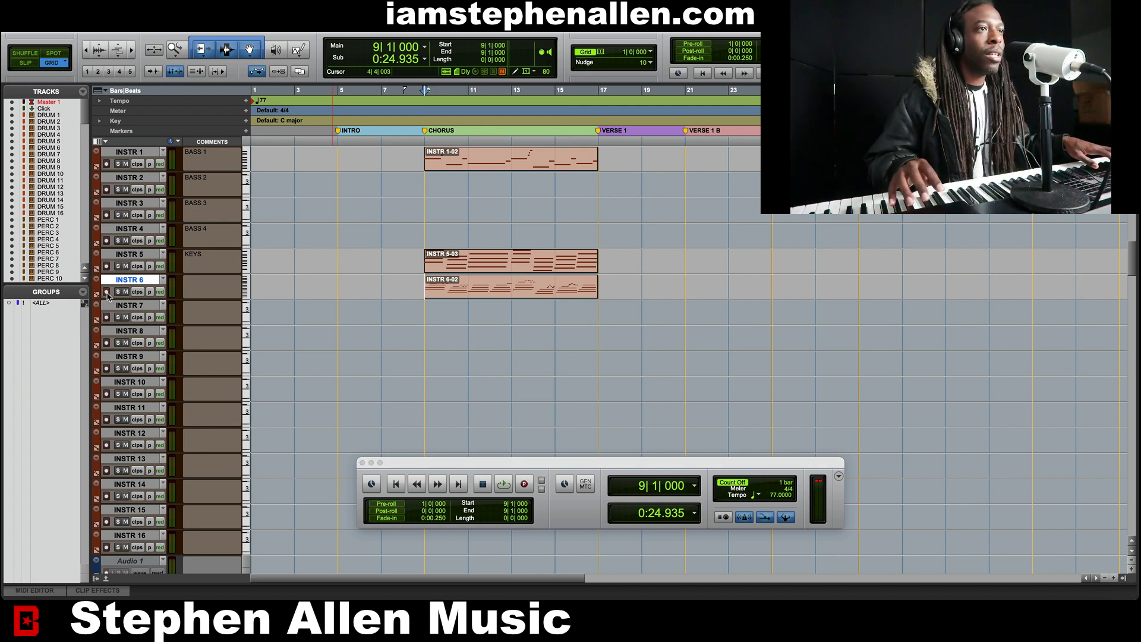
# Play back the chorus and open the INSTR 6 guitar clip in the MIDI Editor
pyautogui.press('space')
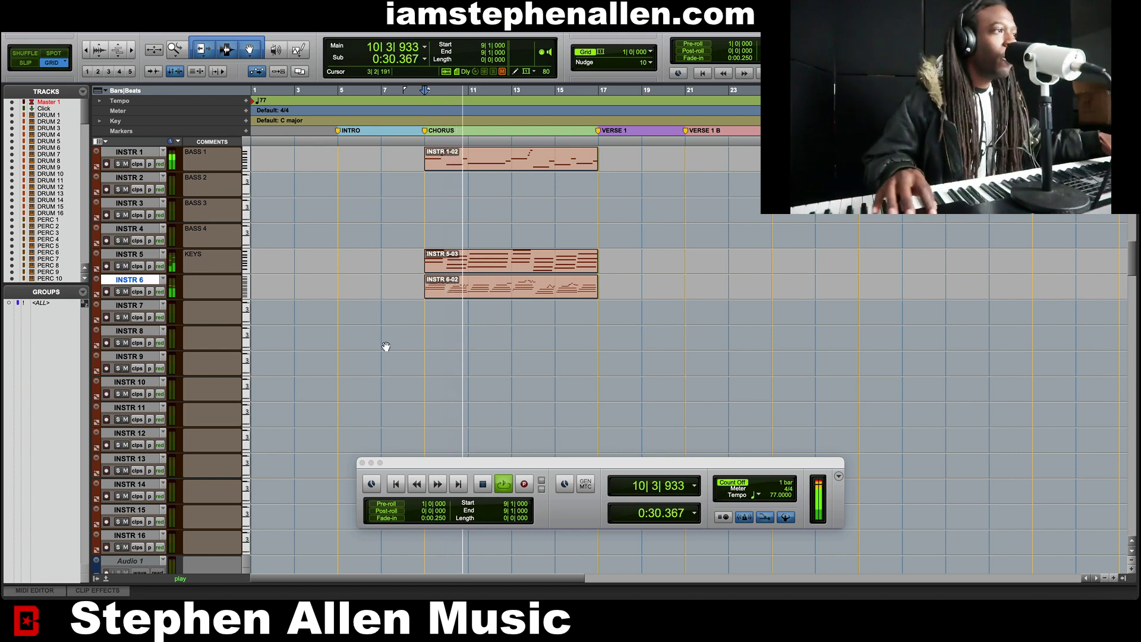
pyautogui.click(545, 294)
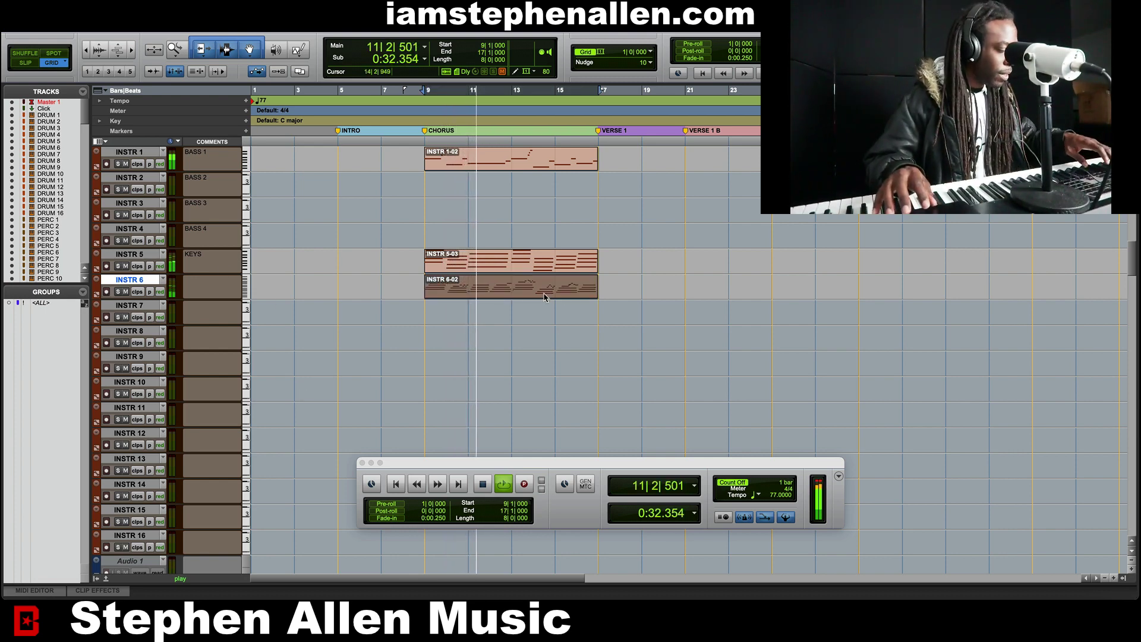
pyautogui.doubleClick(544, 295)
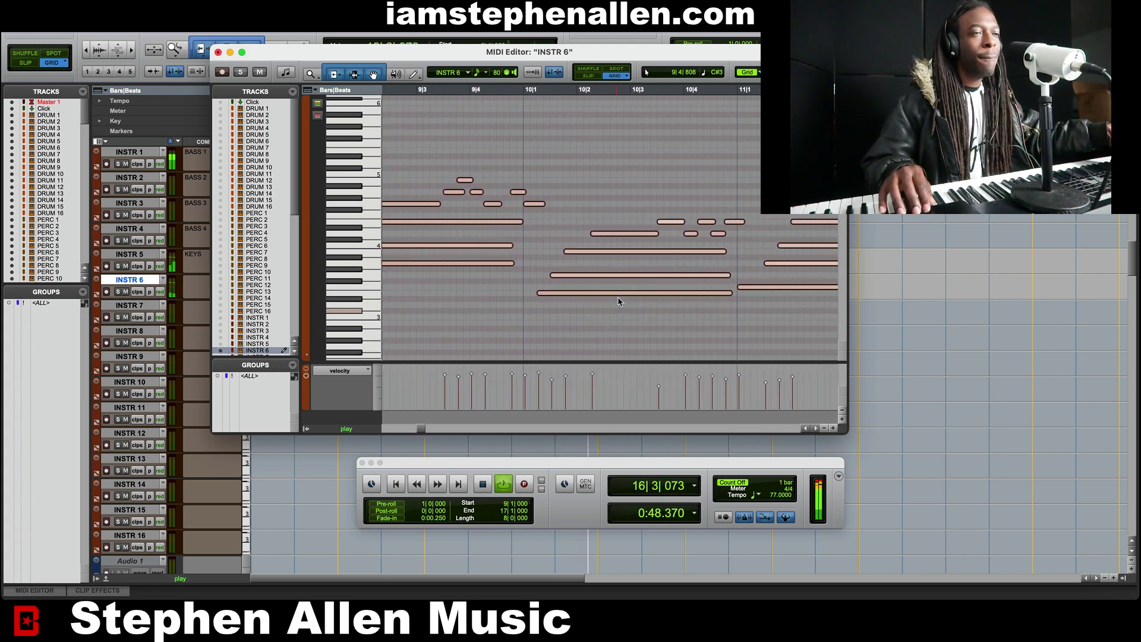
pyautogui.press('space')
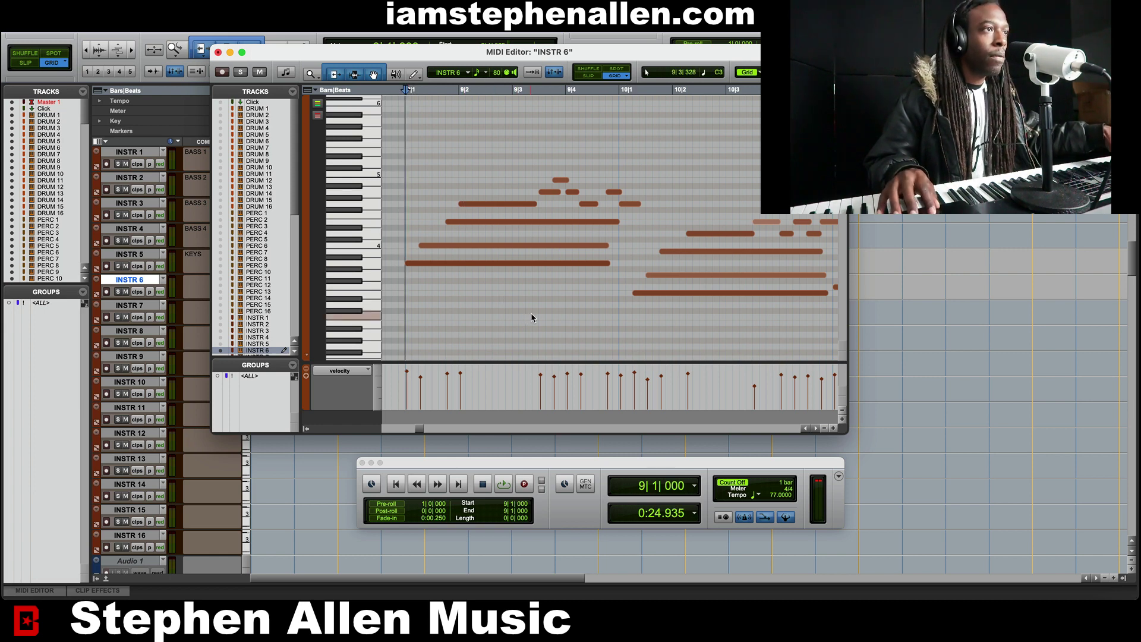
# Move the long E4 note in bar 9 to start at 9|1|600 and audition the phrase from bar 9
pyautogui.press('space')
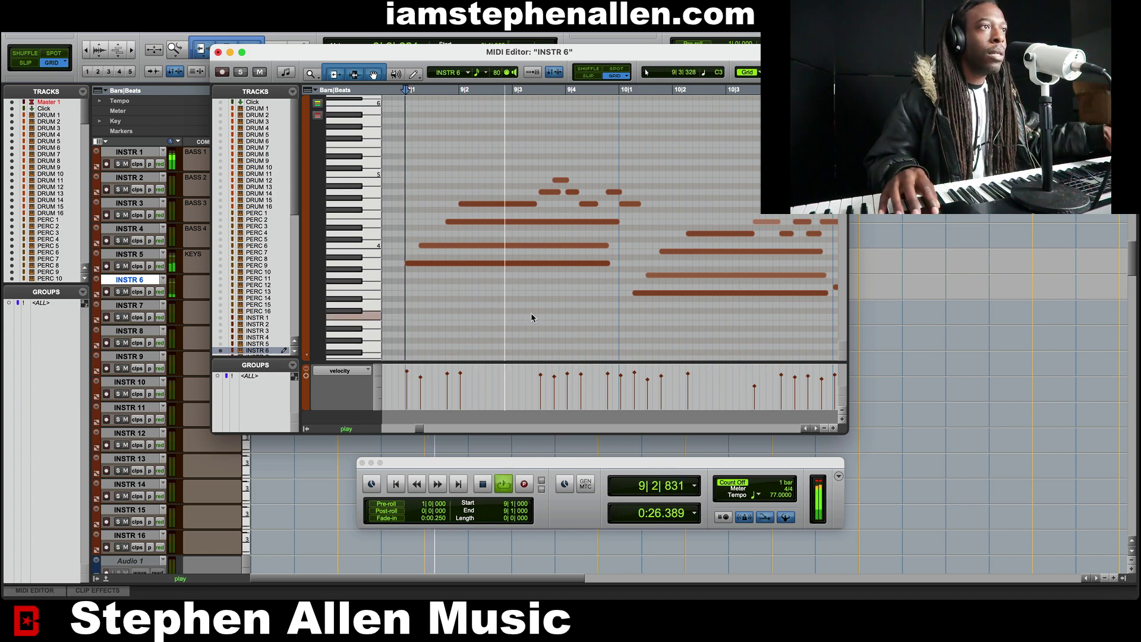
pyautogui.press('space')
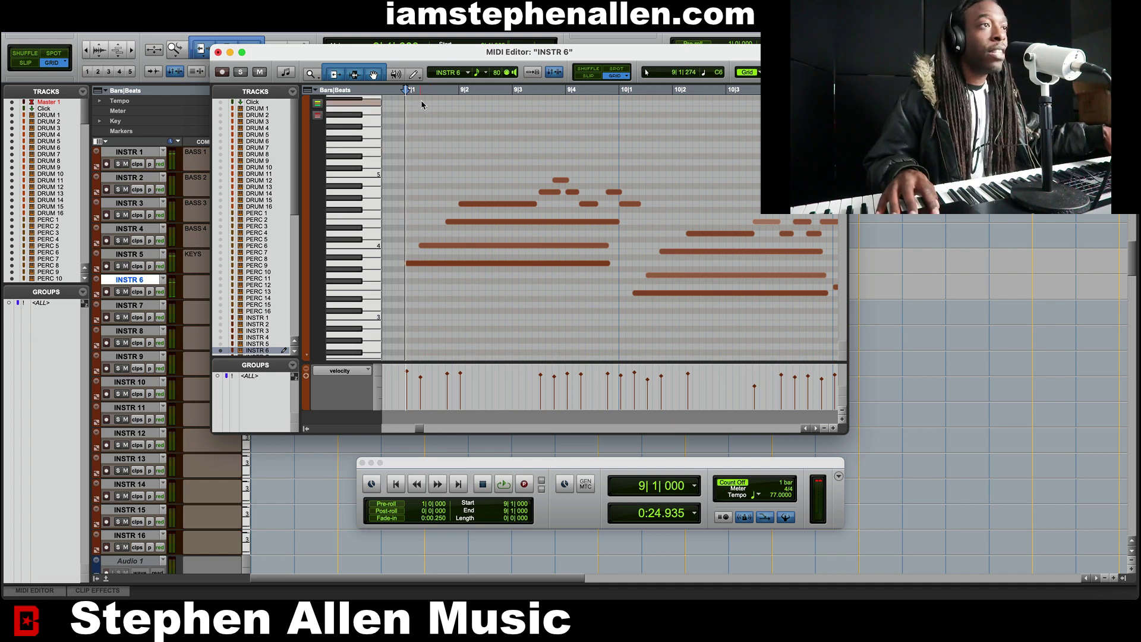
pyautogui.press('space')
pyautogui.press('space')
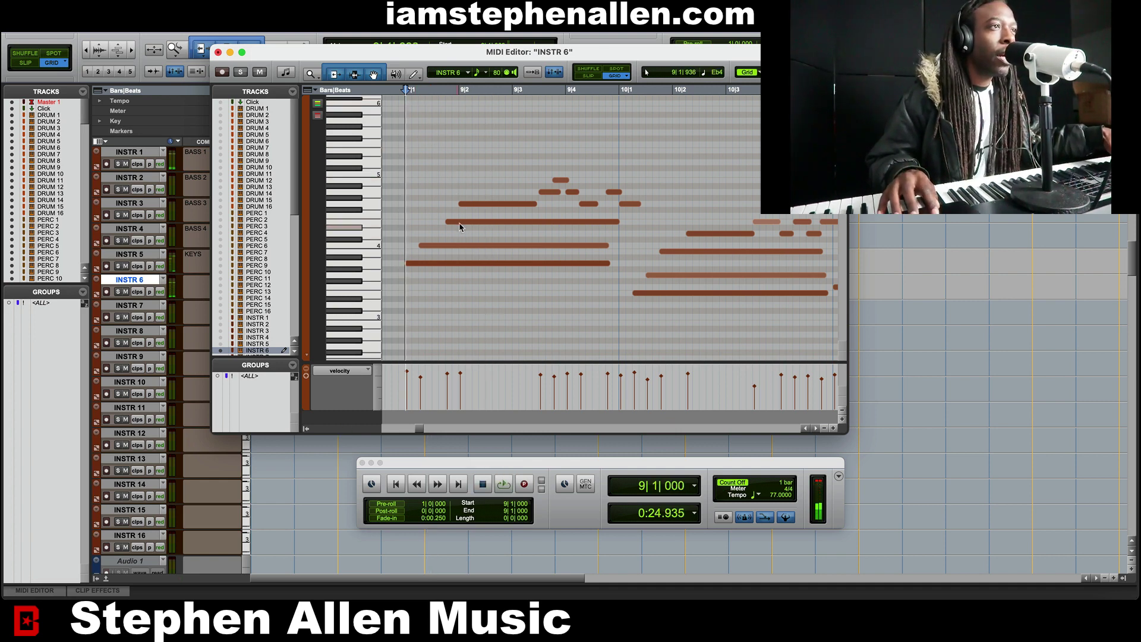
pyautogui.moveTo(460, 226); pyautogui.dragTo(454, 225)
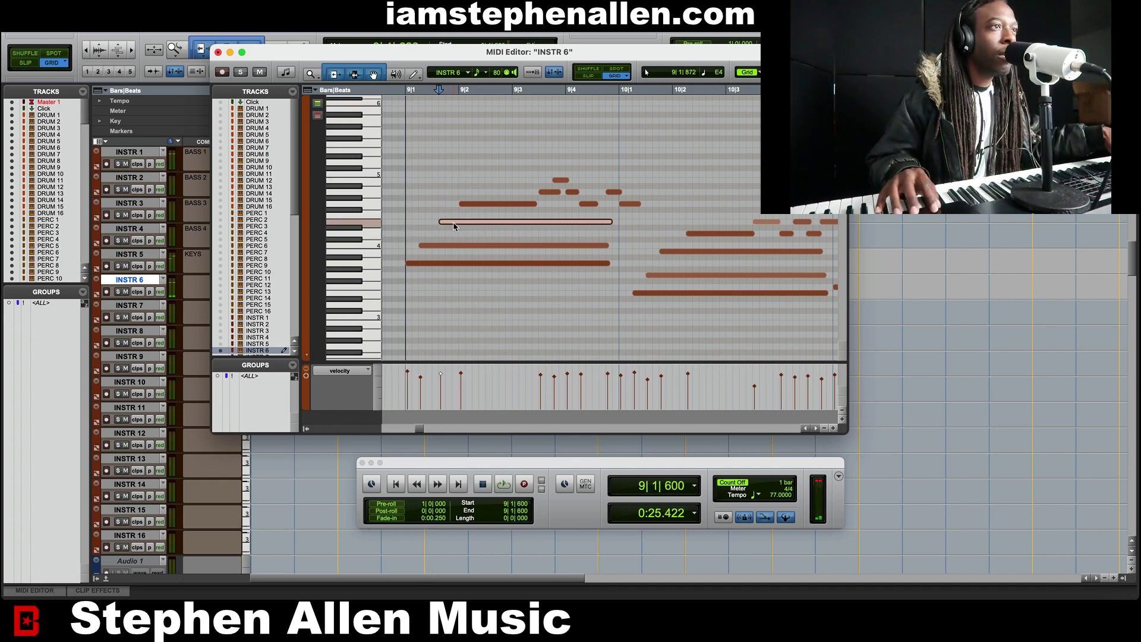
pyautogui.click(407, 89)
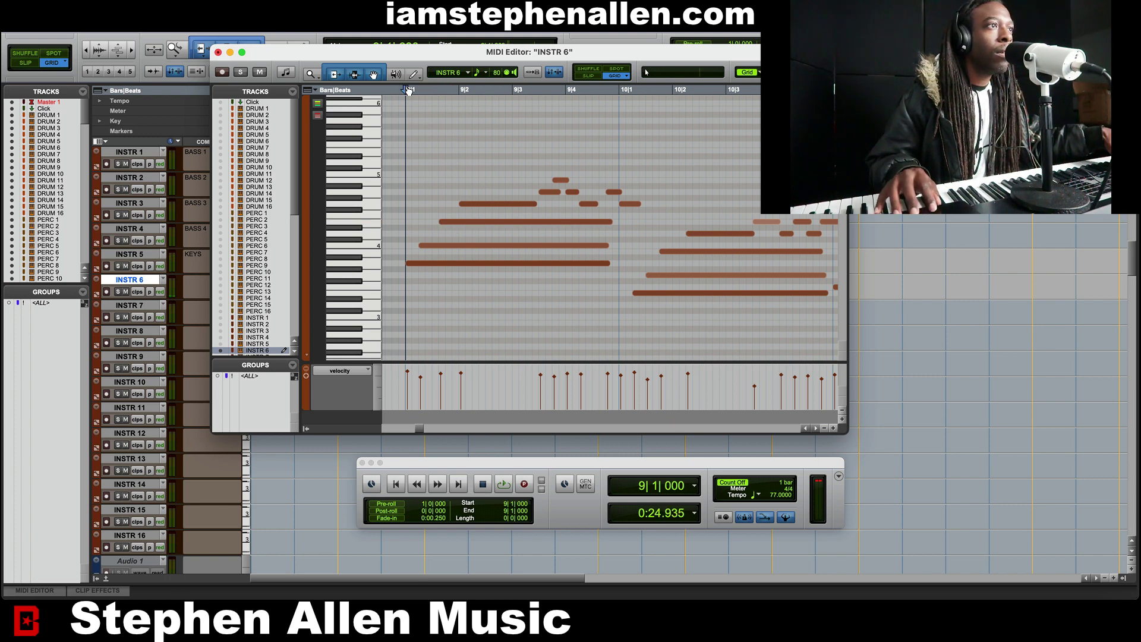
pyautogui.press('space')
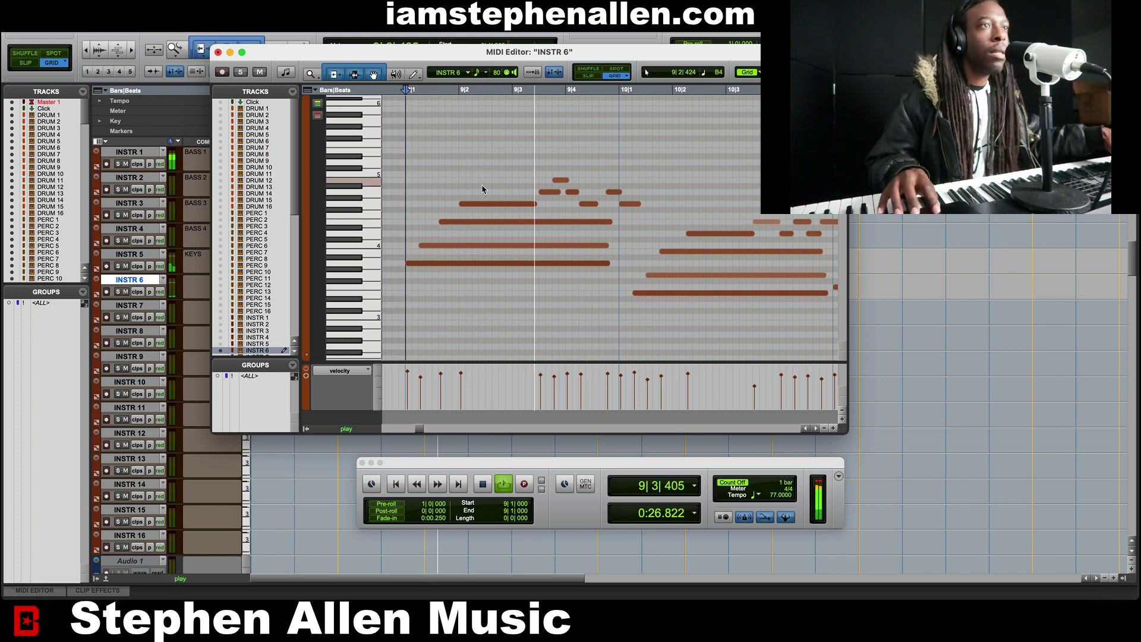
pyautogui.press('space')
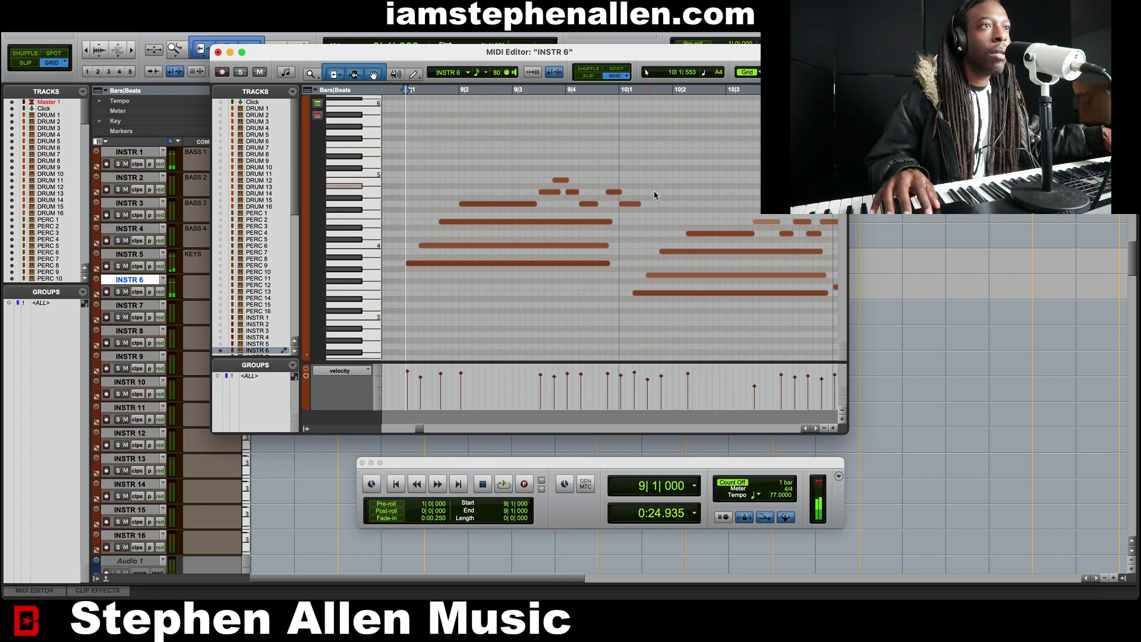
# Move the last two melody notes of bar 9 to 9|4|480 and 9|4|720, and shorten the final one to end at bar 10
pyautogui.keyDown('shift'); pyautogui.click(611, 192); pyautogui.keyUp('shift')
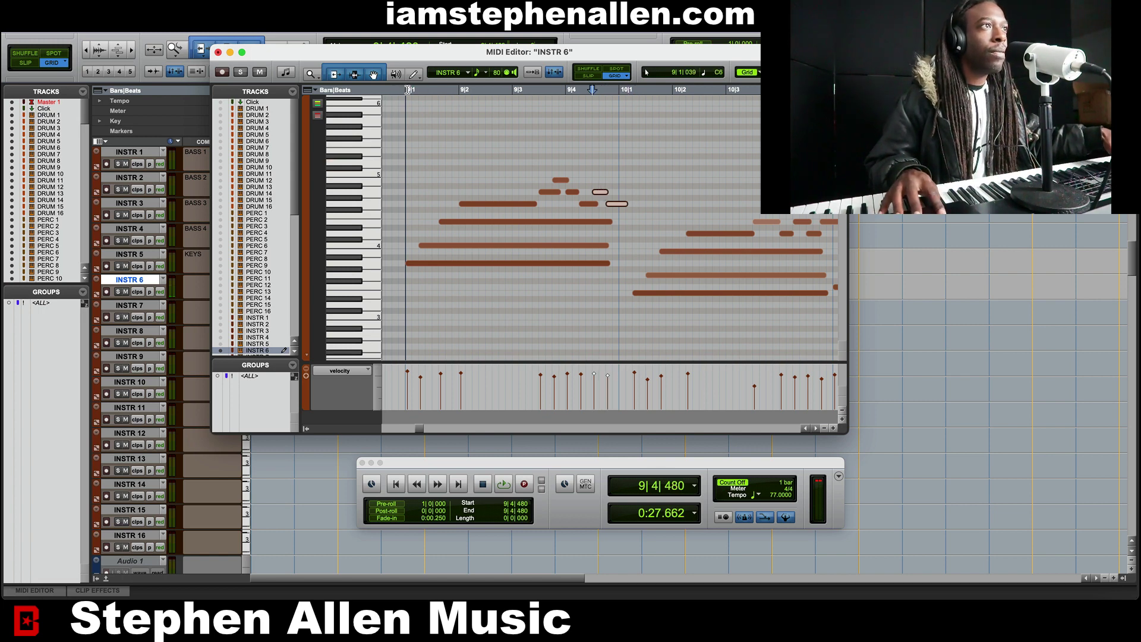
pyautogui.press('space')
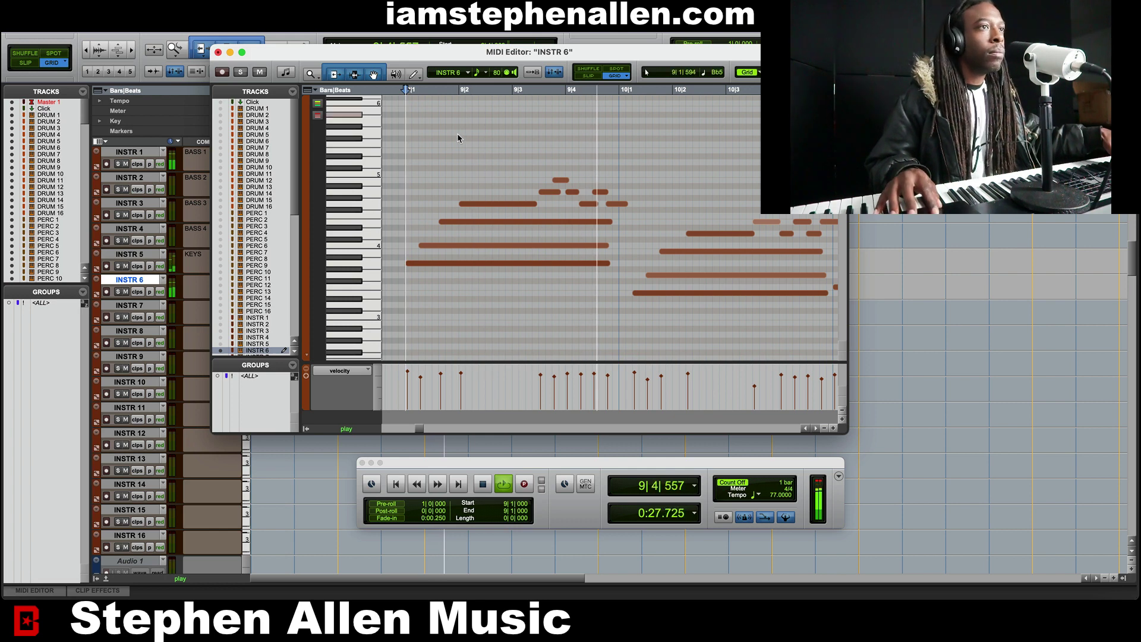
pyautogui.press('space')
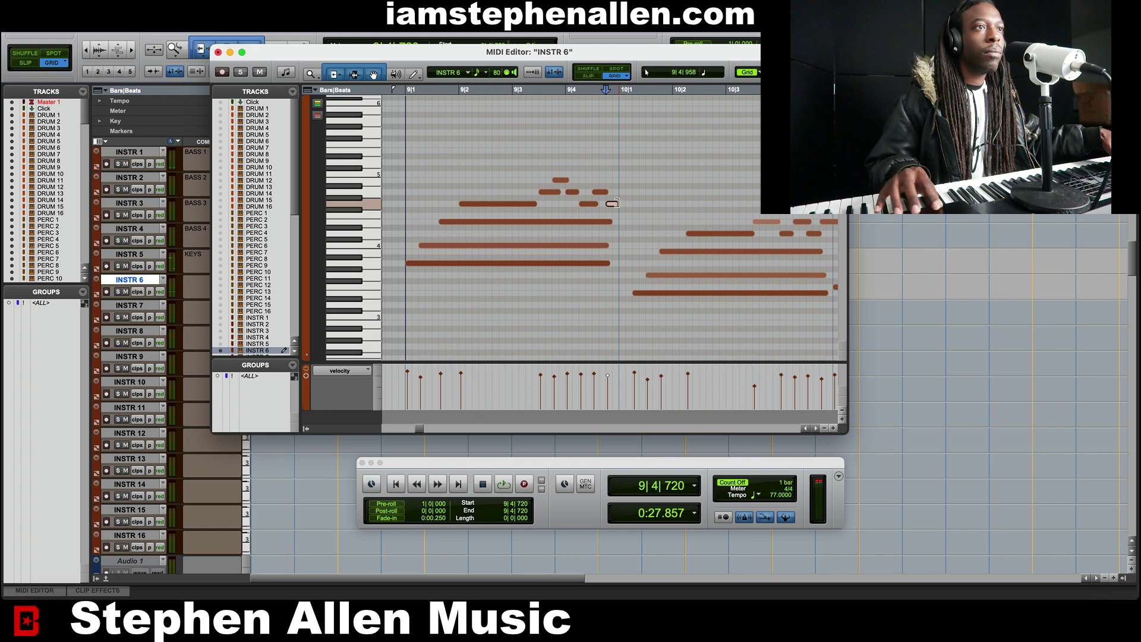
# Shift the whole bar 10 guitar phrase earlier to start at 10|1|000 and audition it from bar 9
pyautogui.hscroll(5, 695, 335)
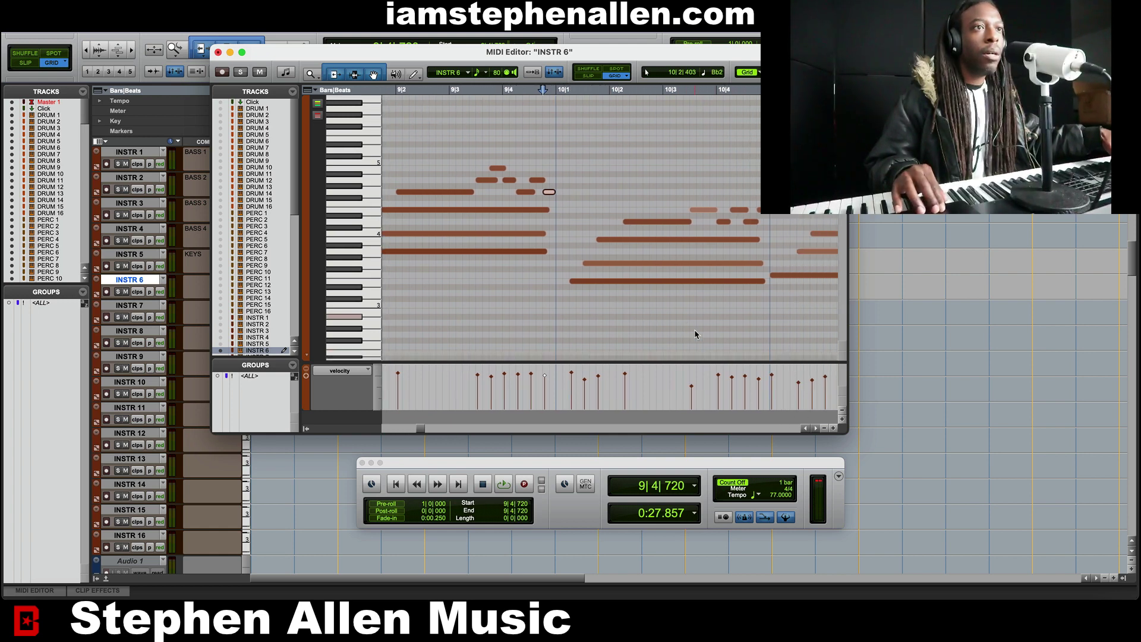
pyautogui.moveTo(568, 308); pyautogui.dragTo(728, 188)
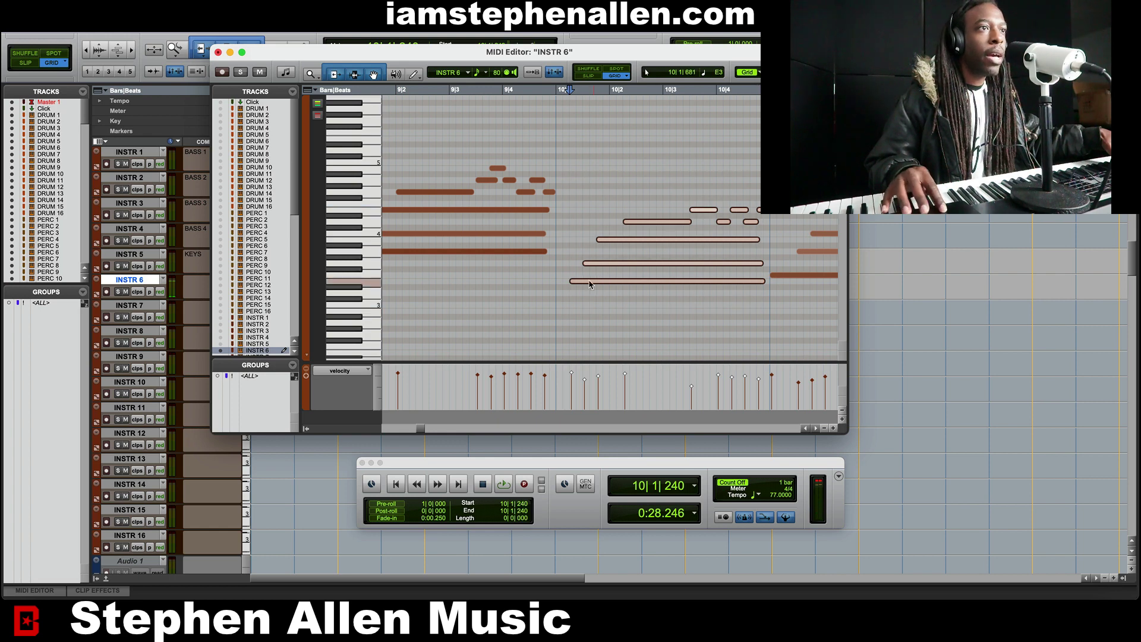
pyautogui.moveTo(591, 284); pyautogui.dragTo(580, 285)
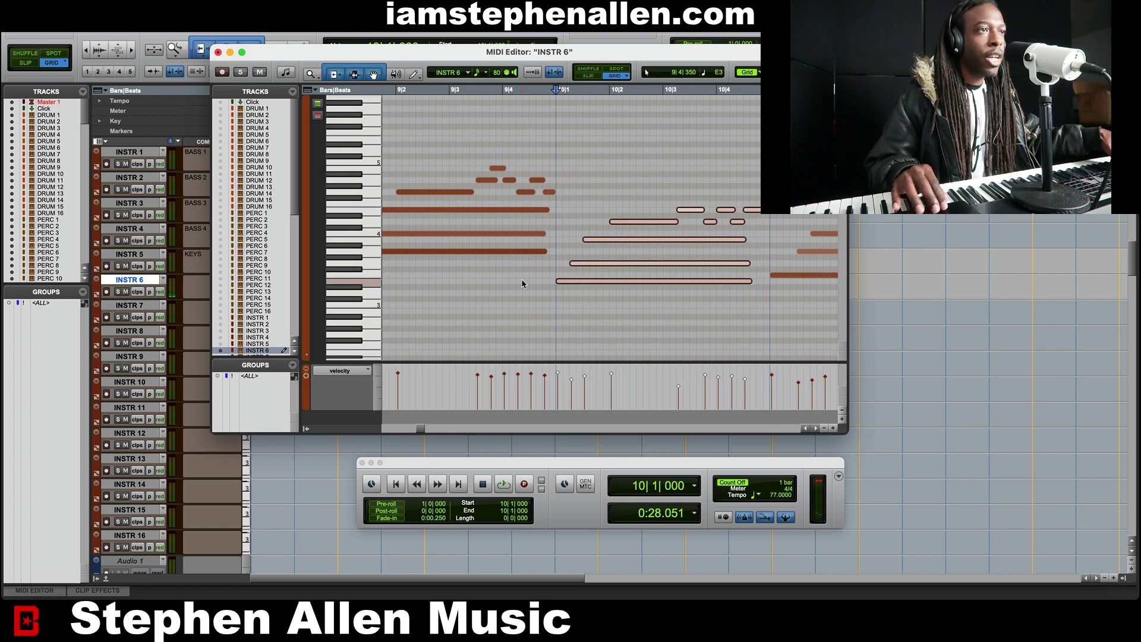
pyautogui.hscroll(-3, 522, 283)
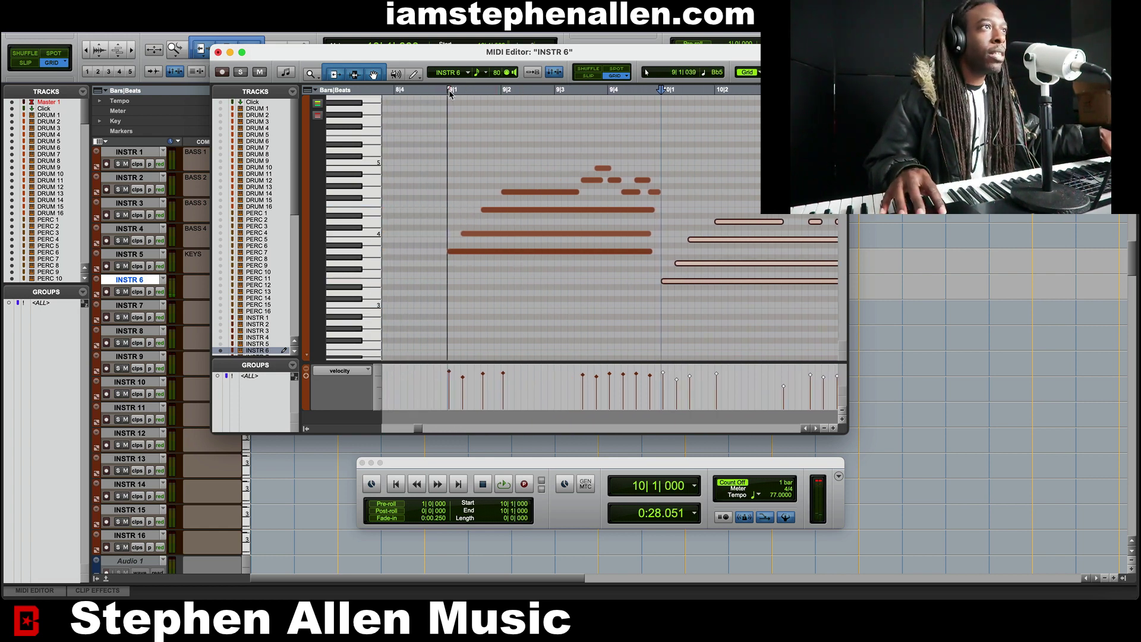
pyautogui.press('space')
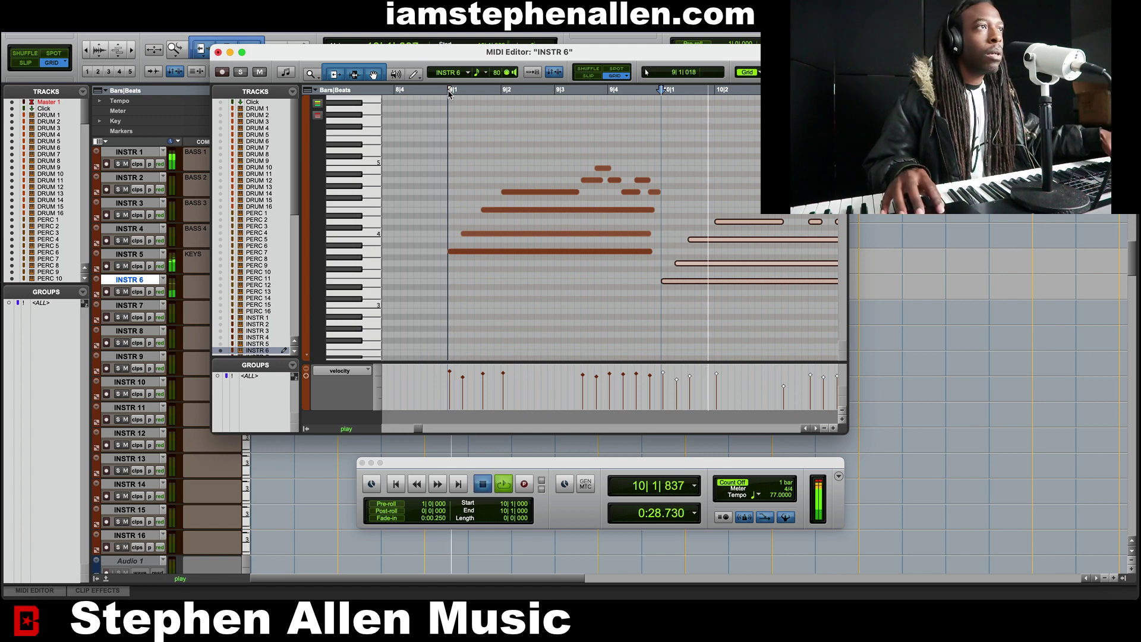
pyautogui.press('space')
pyautogui.click(454, 91)
pyautogui.press('space')
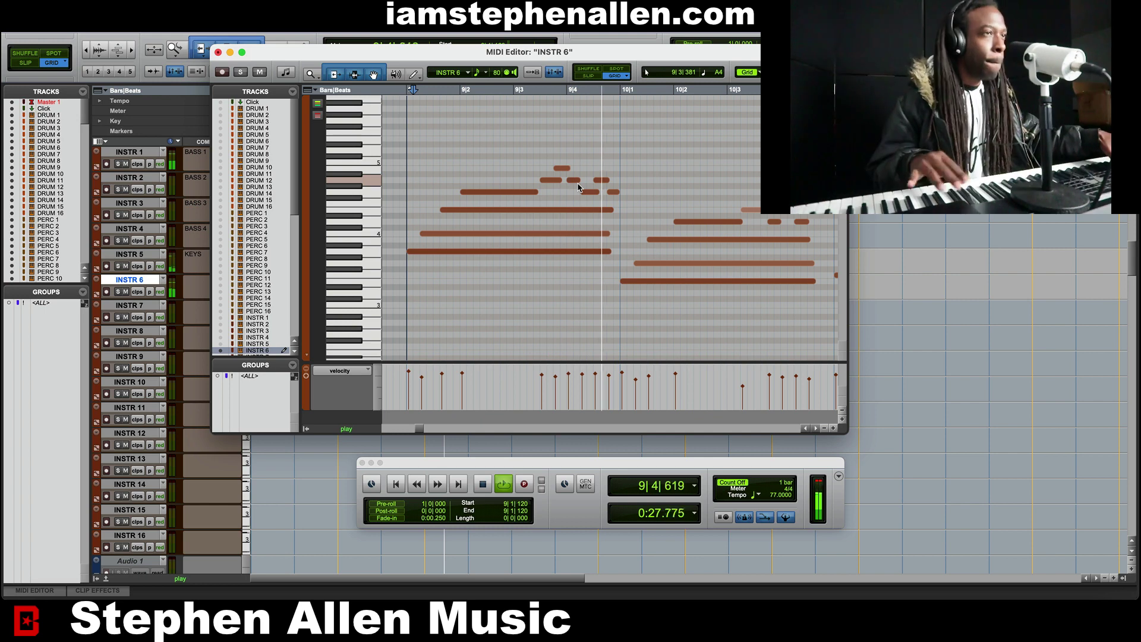
# Try the last melody note of bar 9 at F4, restore it to G4, and audition the phrase from 9|1|000
pyautogui.press('space')
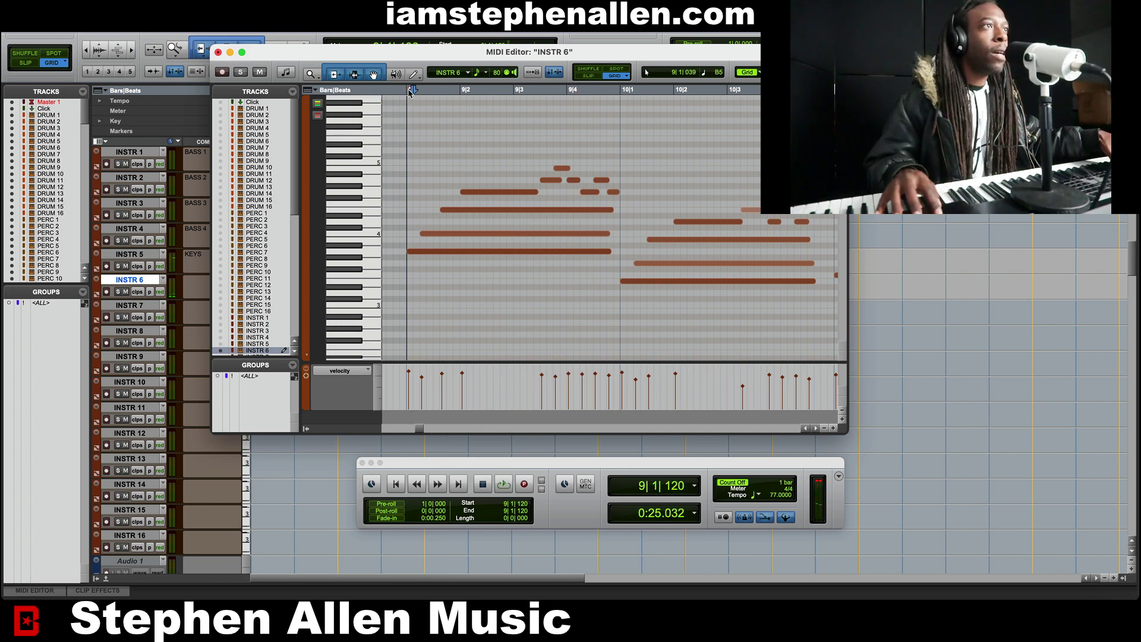
pyautogui.press('space')
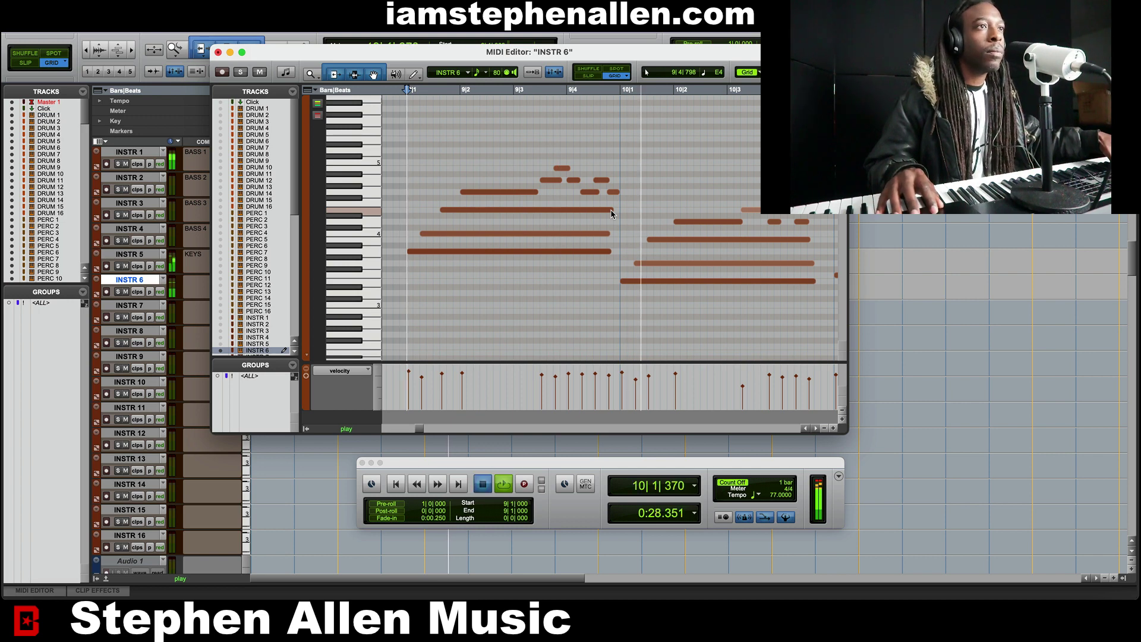
pyautogui.press('space')
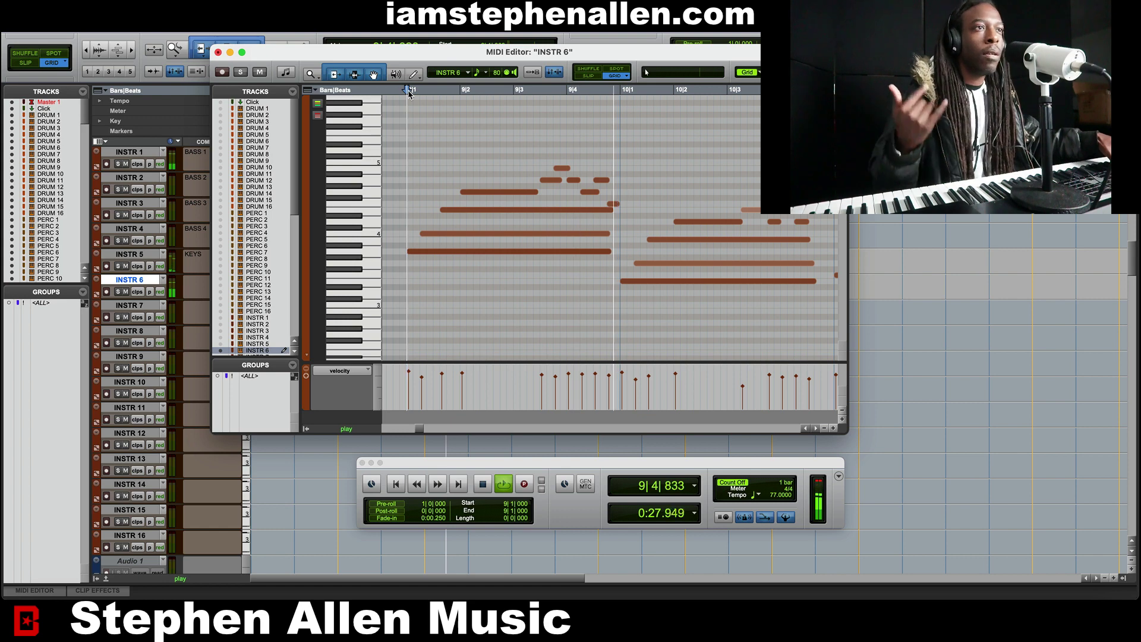
pyautogui.press('space')
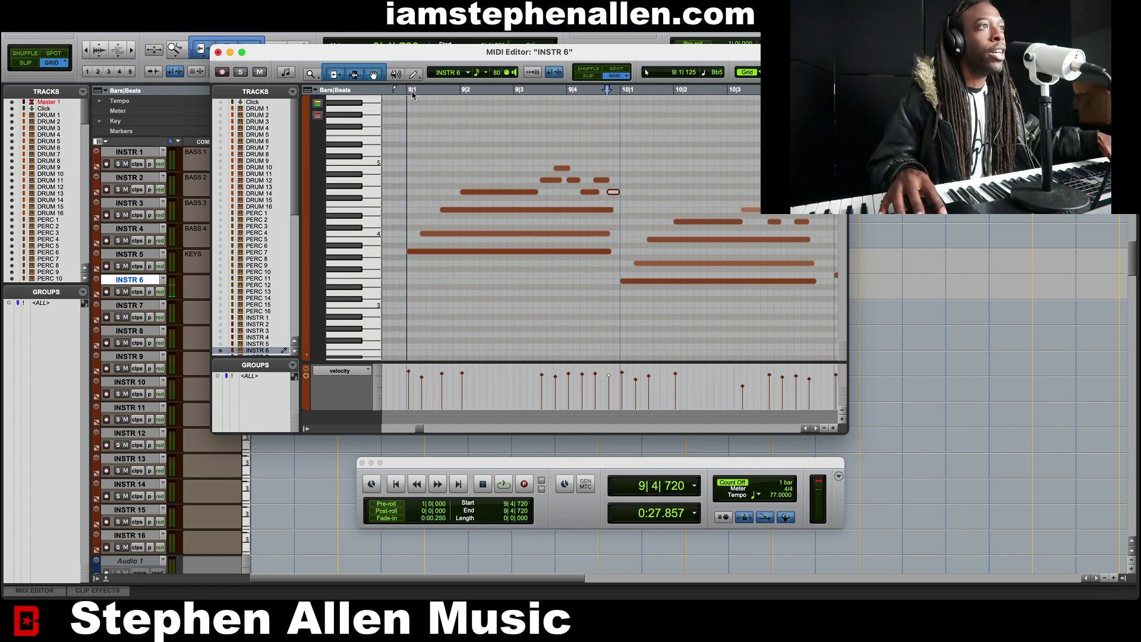
pyautogui.press('space')
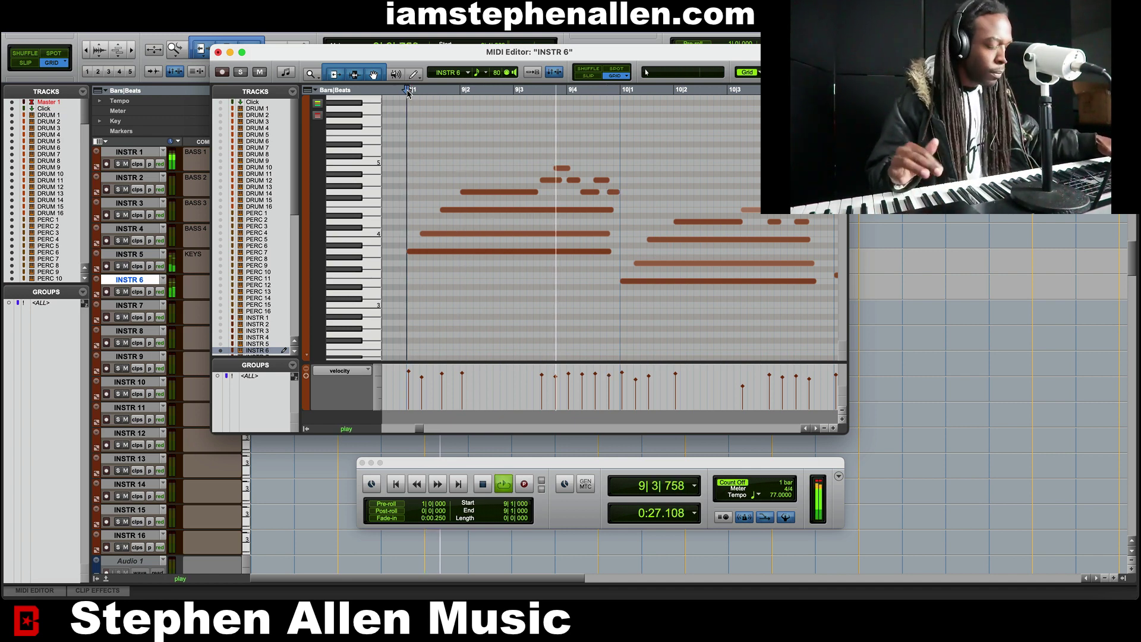
# Try the last melody note of bar 9 at B4, return it to G4, and audition the phrase from 9|1|000
pyautogui.press('space')
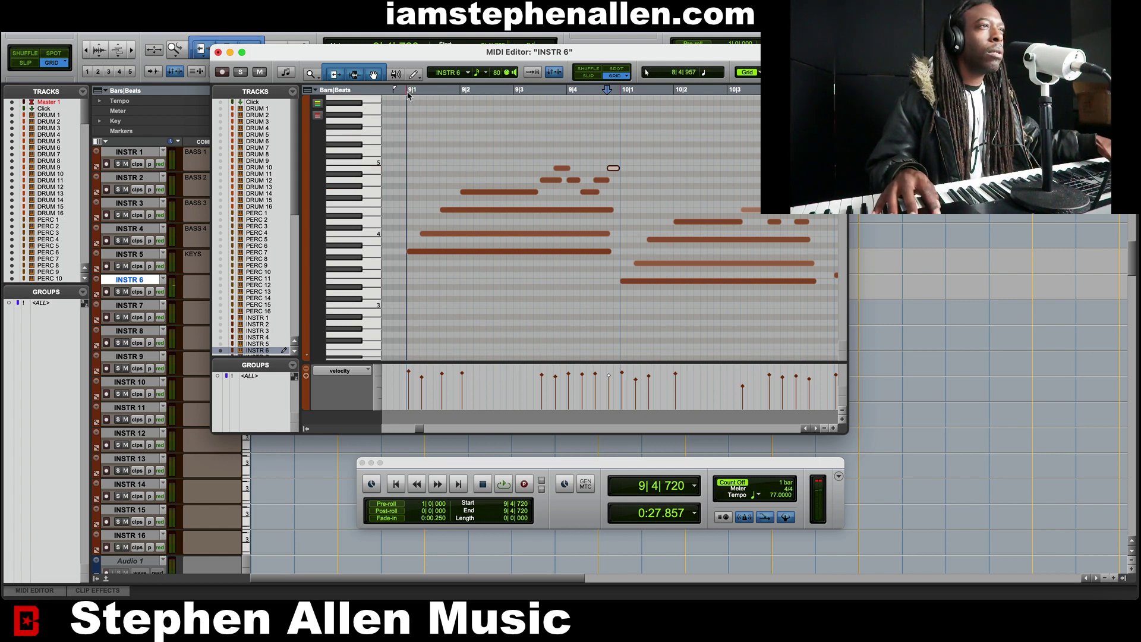
pyautogui.press('space')
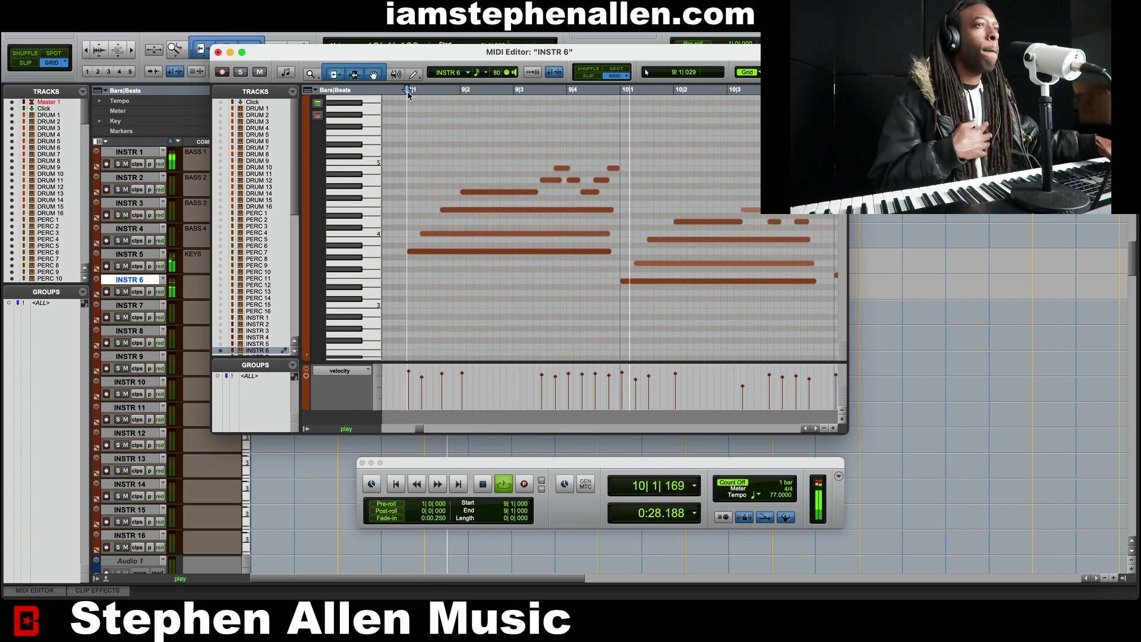
pyautogui.press('space')
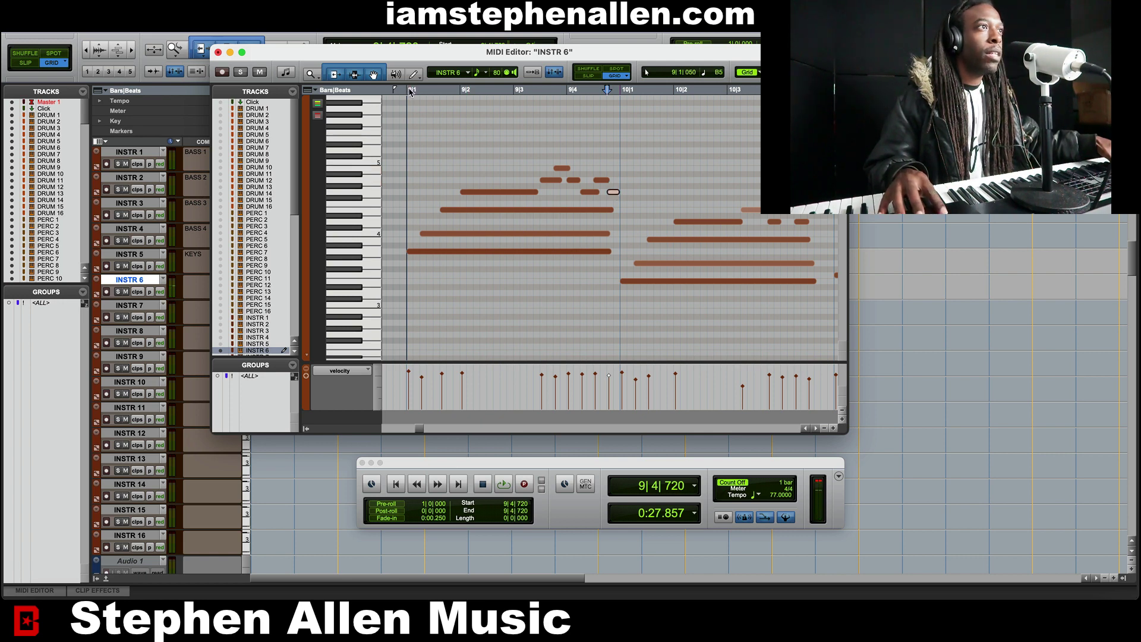
pyautogui.press('space')
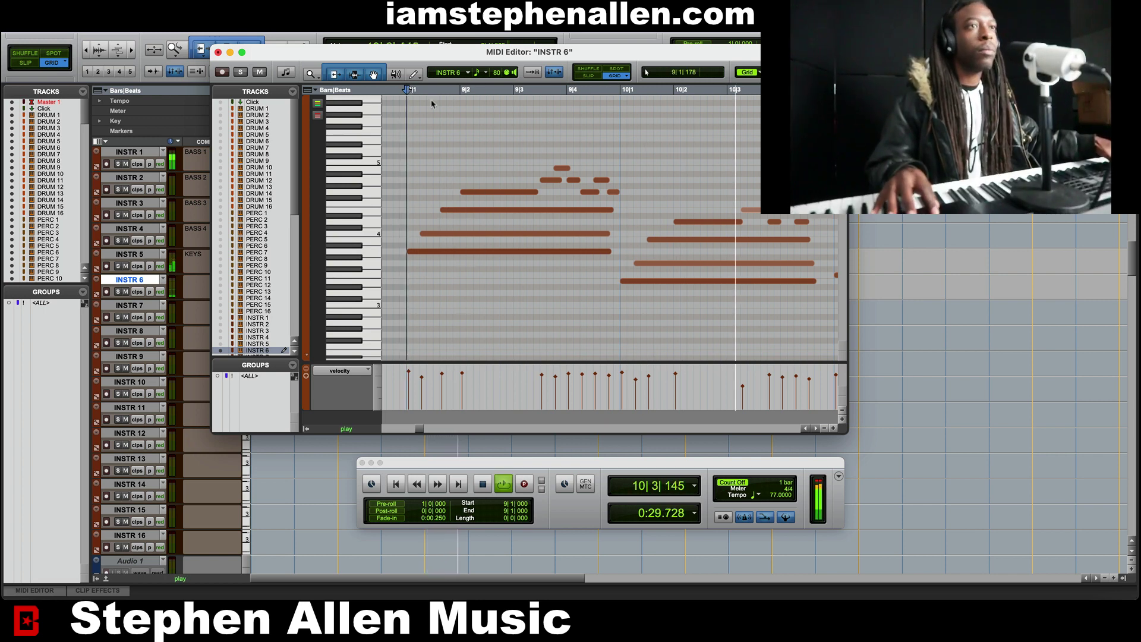
pyautogui.press('space')
# Move the D4 melody note in bar 10 to start at 10|1|840 and audition from 9|3|000
pyautogui.hscroll(2, 721, 211)
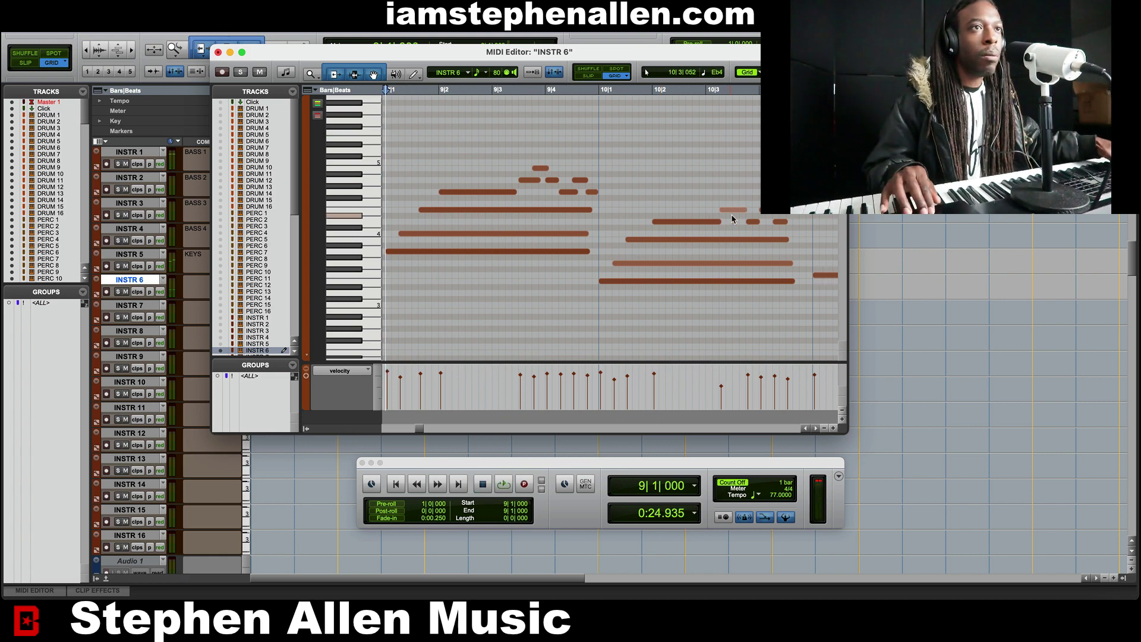
pyautogui.click(662, 224)
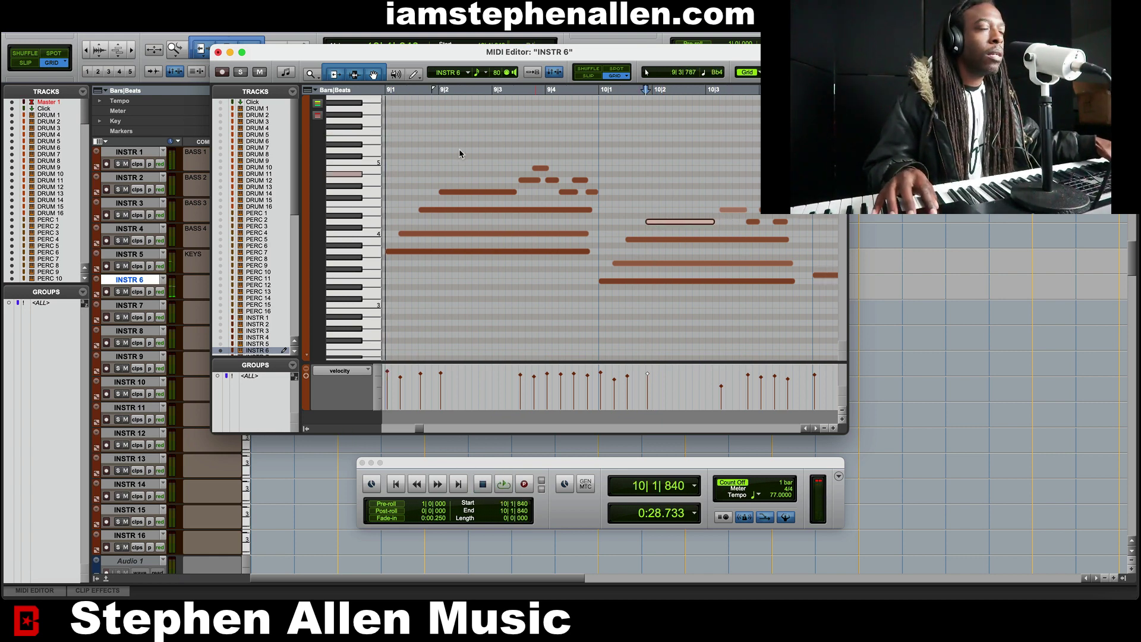
pyautogui.press('space')
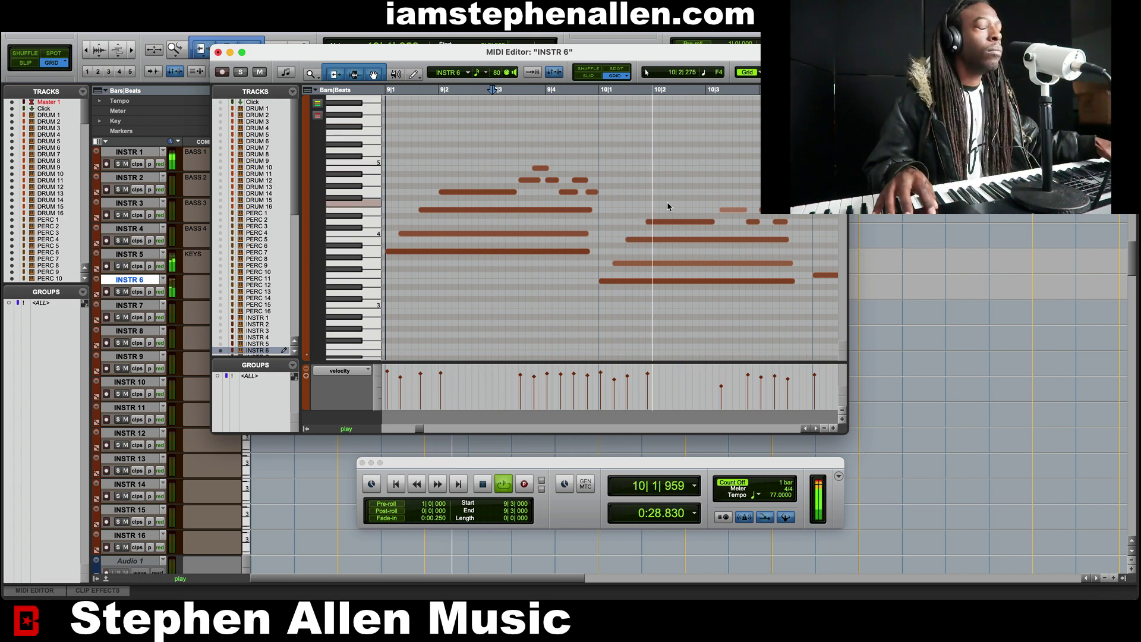
pyautogui.press('space')
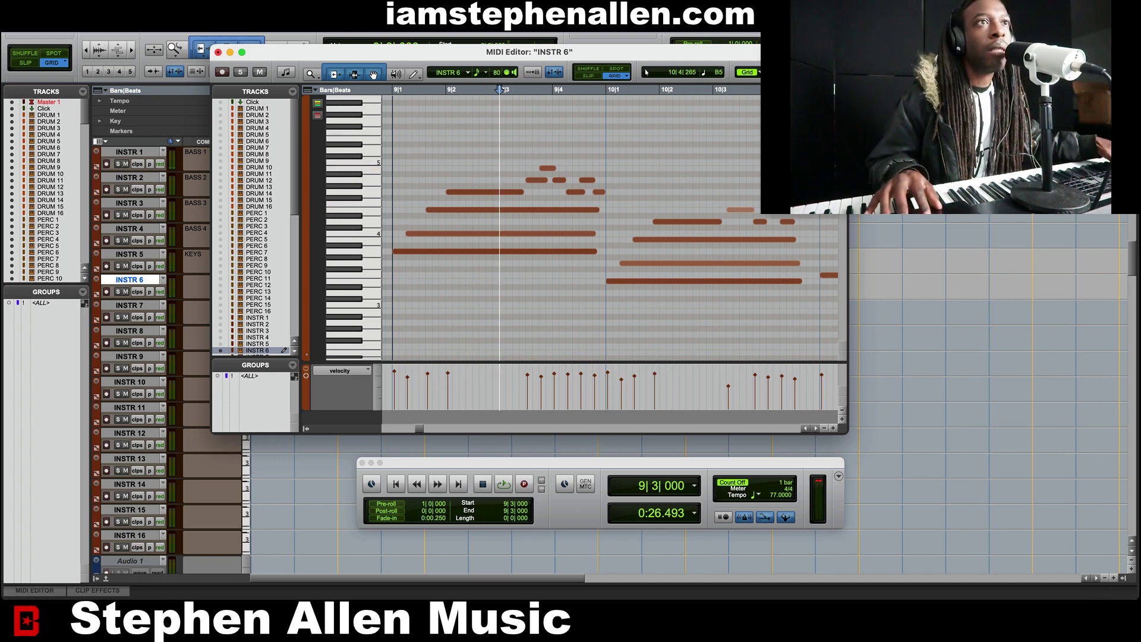
# Move the long E4 note to 9|1|480 and the D4 note to 10|1|720, and play from 9|1|000
pyautogui.click(451, 210)
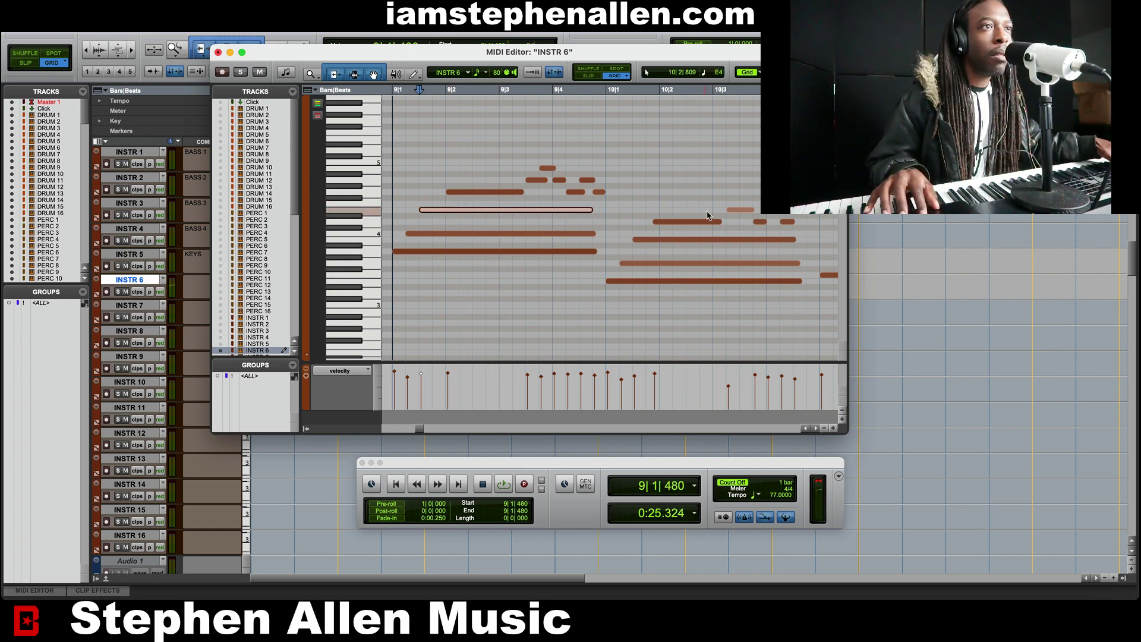
pyautogui.click(686, 223)
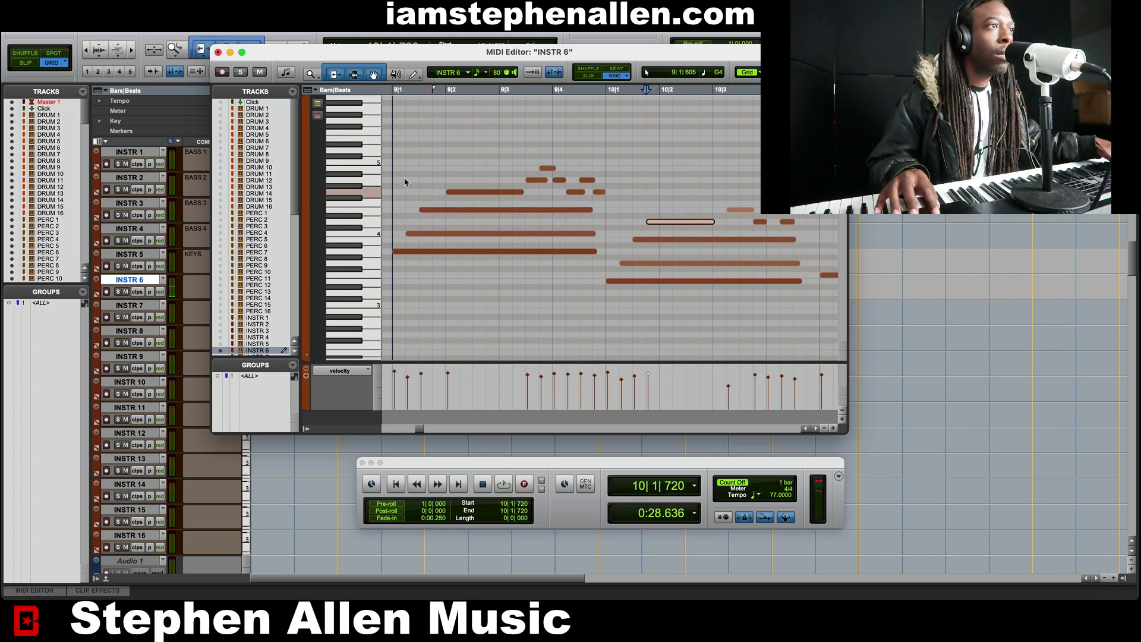
pyautogui.press('space')
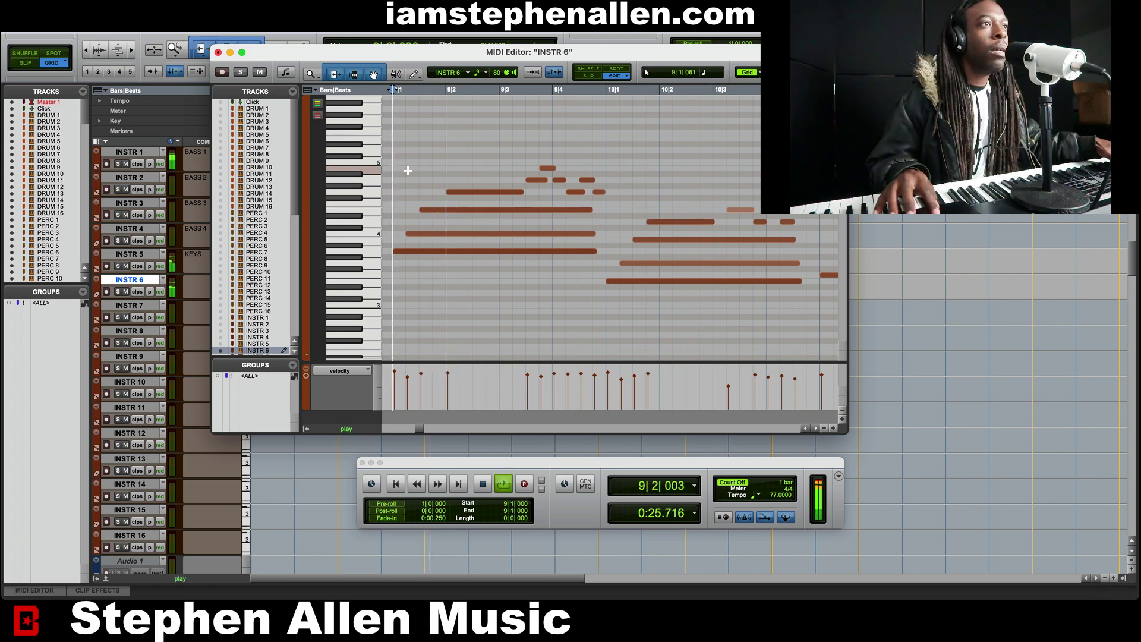
# Move the long E4 note in bar 9 to start at 9|1|720 and play the phrase from 9|1|000
pyautogui.moveTo(443, 213); pyautogui.dragTo(456, 213)
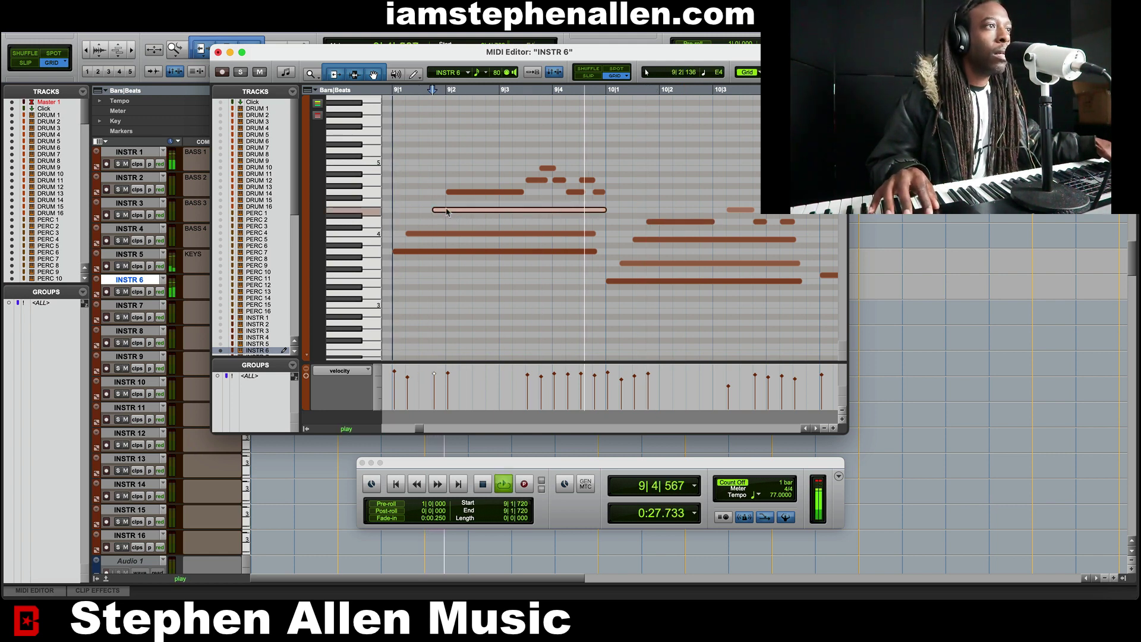
pyautogui.press('space')
pyautogui.click(391, 161)
pyautogui.press('space')
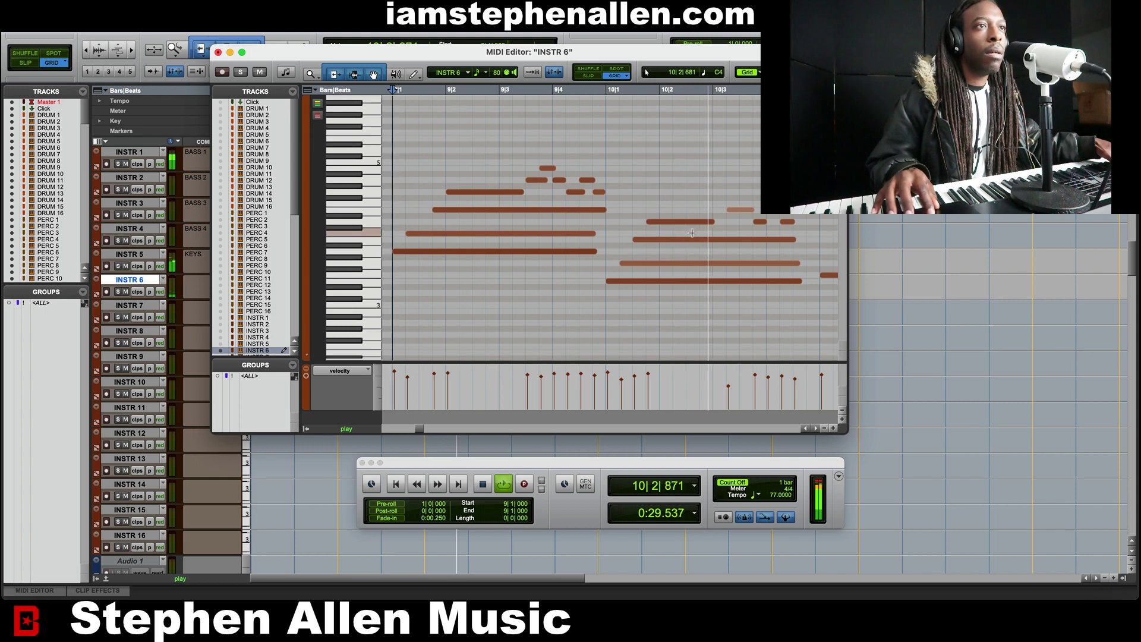
# Move the D4 melody note in bar 10 to start at 10|2|000 and audition the phrase from 9|1|000
pyautogui.press('space')
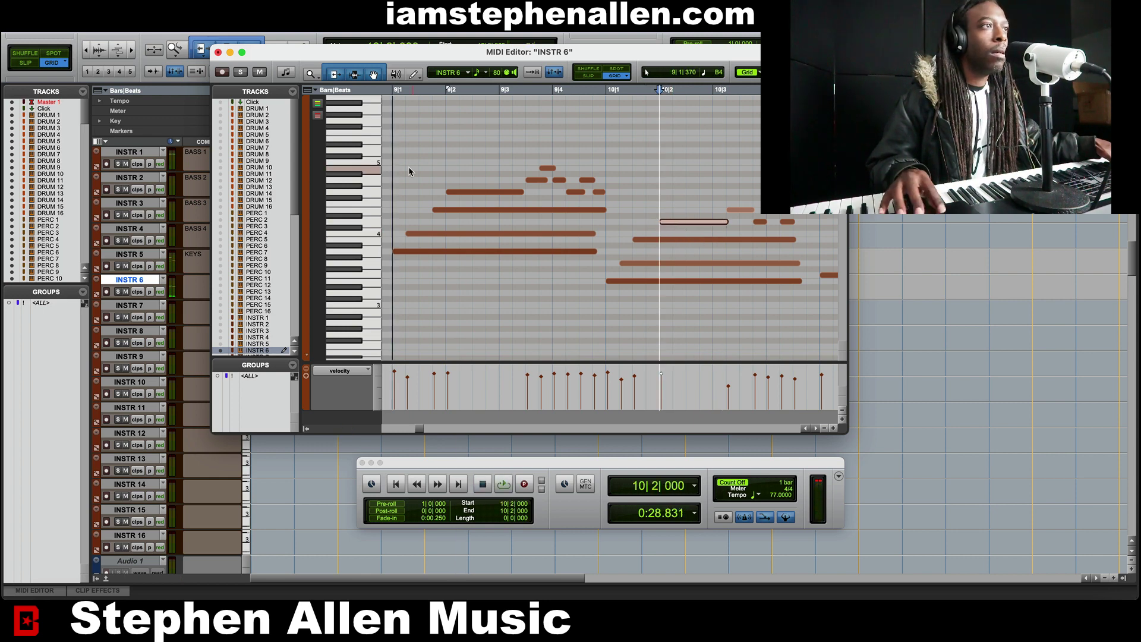
pyautogui.press('space')
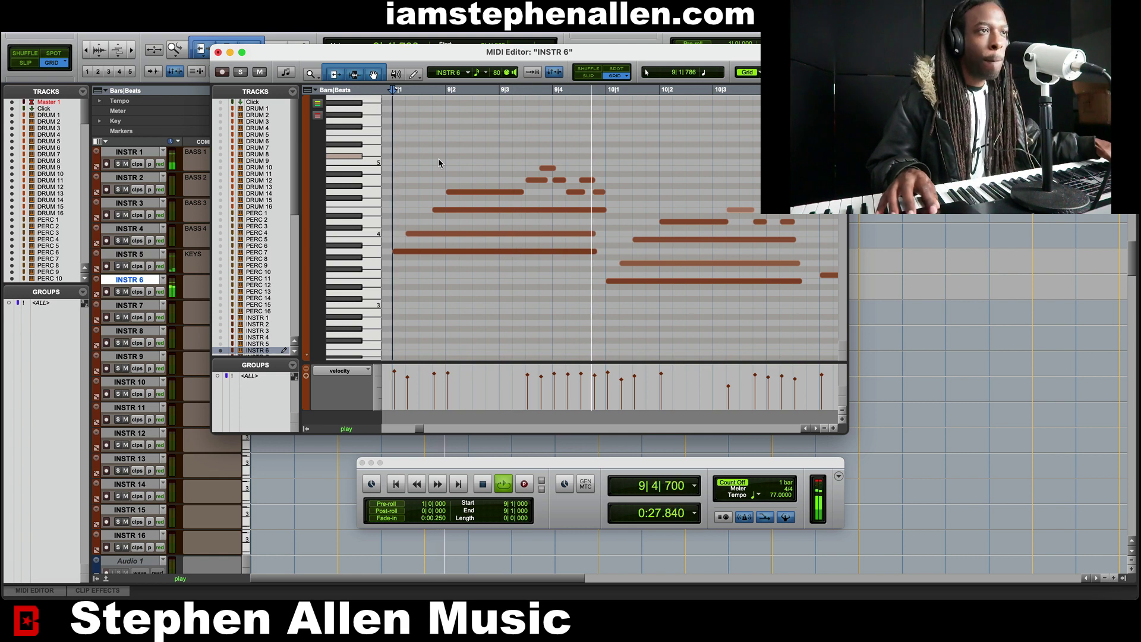
pyautogui.press('space')
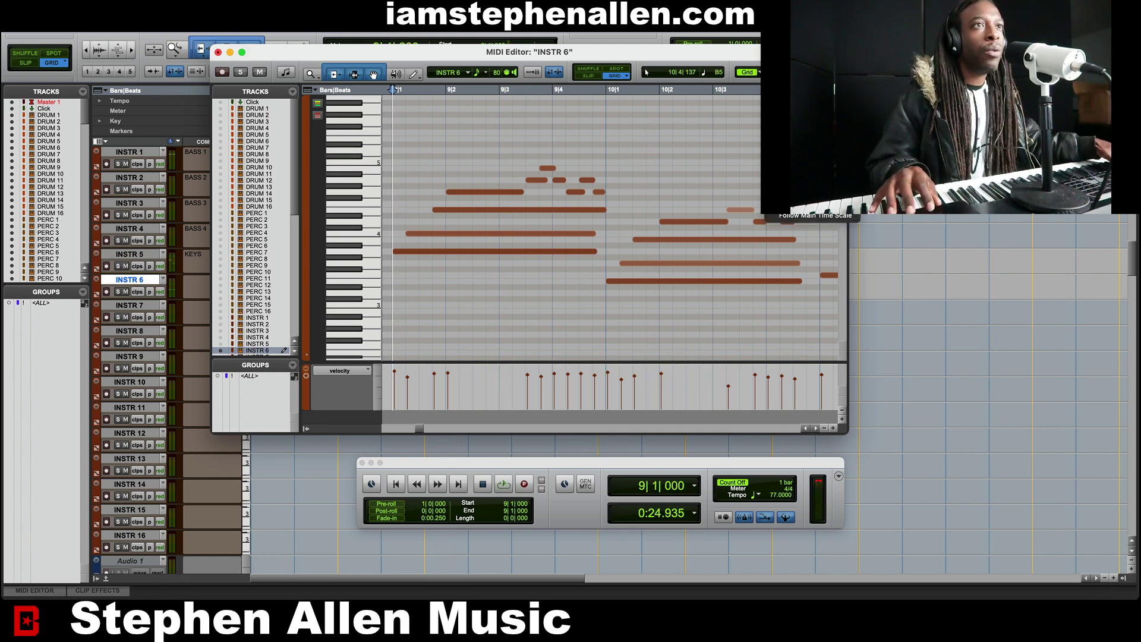
pyautogui.press('space')
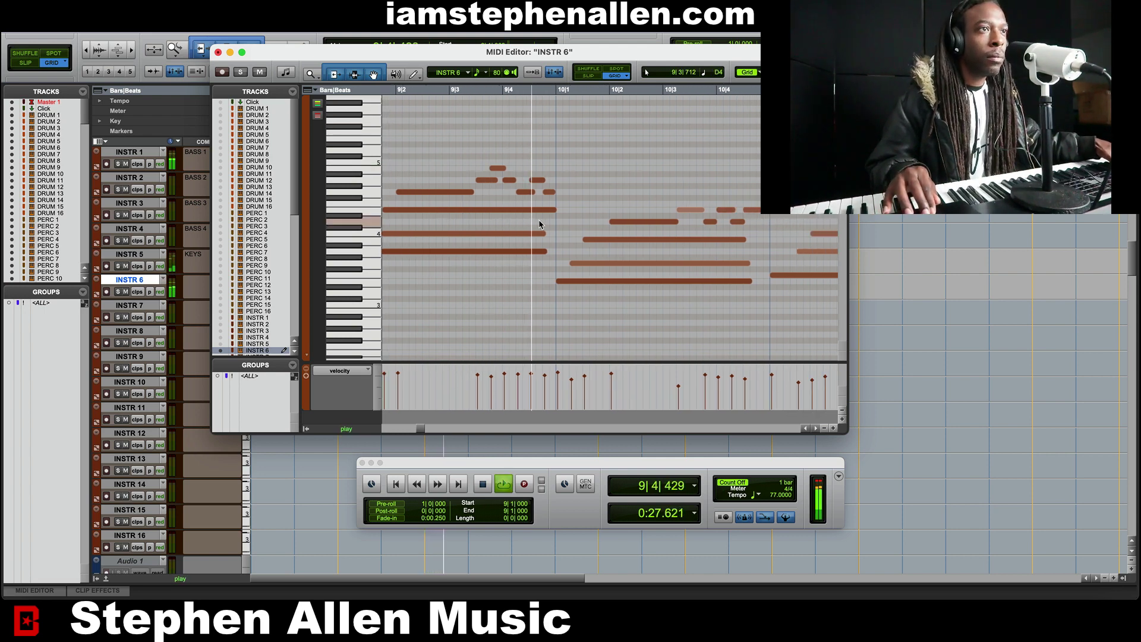
# Move the long B3 note in bar 10 to start at 10|1|720 and play the part from 9|1|000
pyautogui.moveTo(513, 239); pyautogui.dragTo(527, 237)
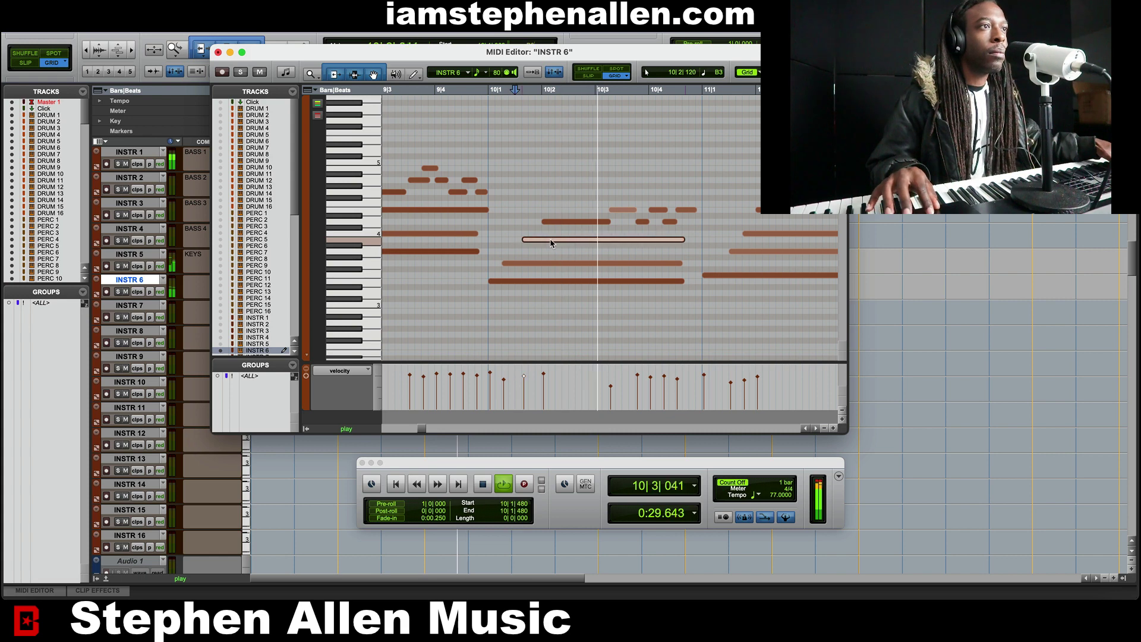
pyautogui.press('space')
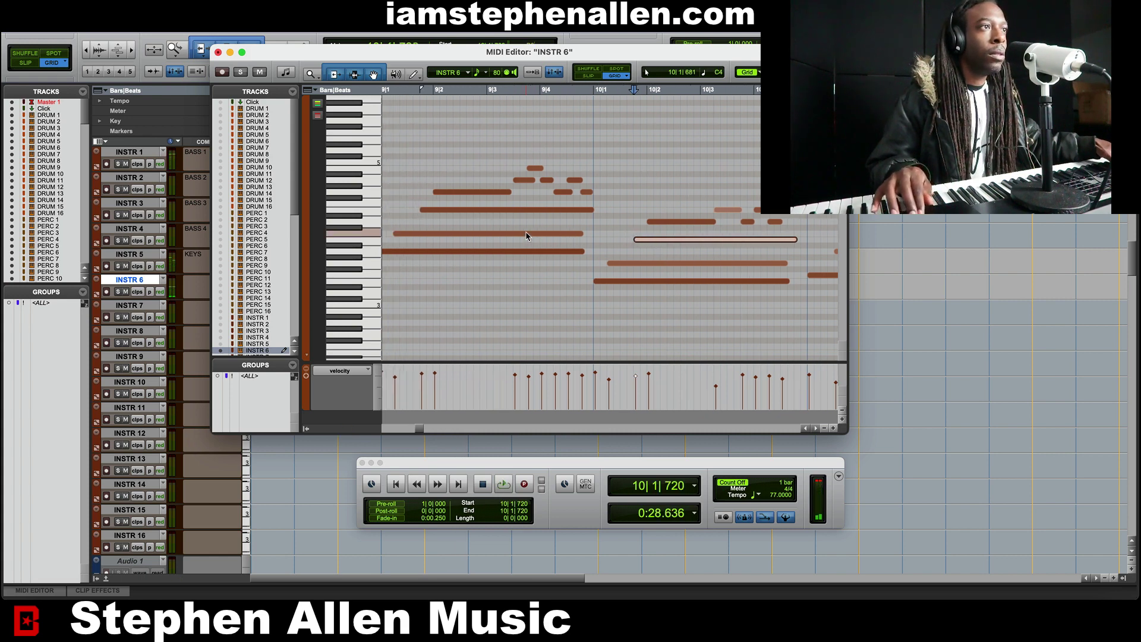
pyautogui.click(410, 159)
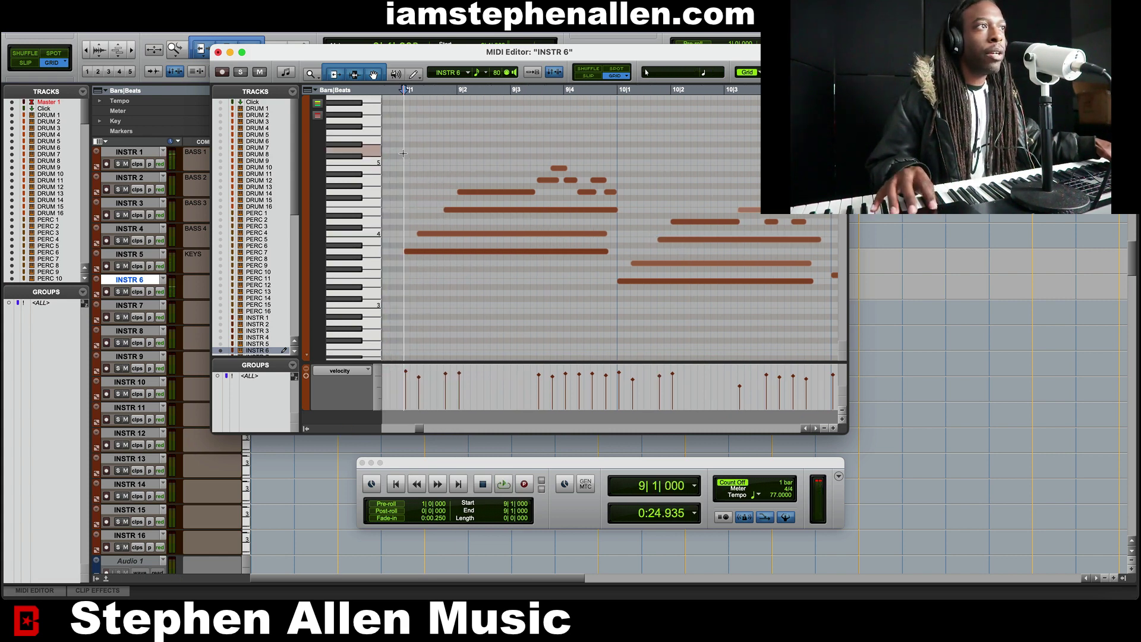
pyautogui.press('space')
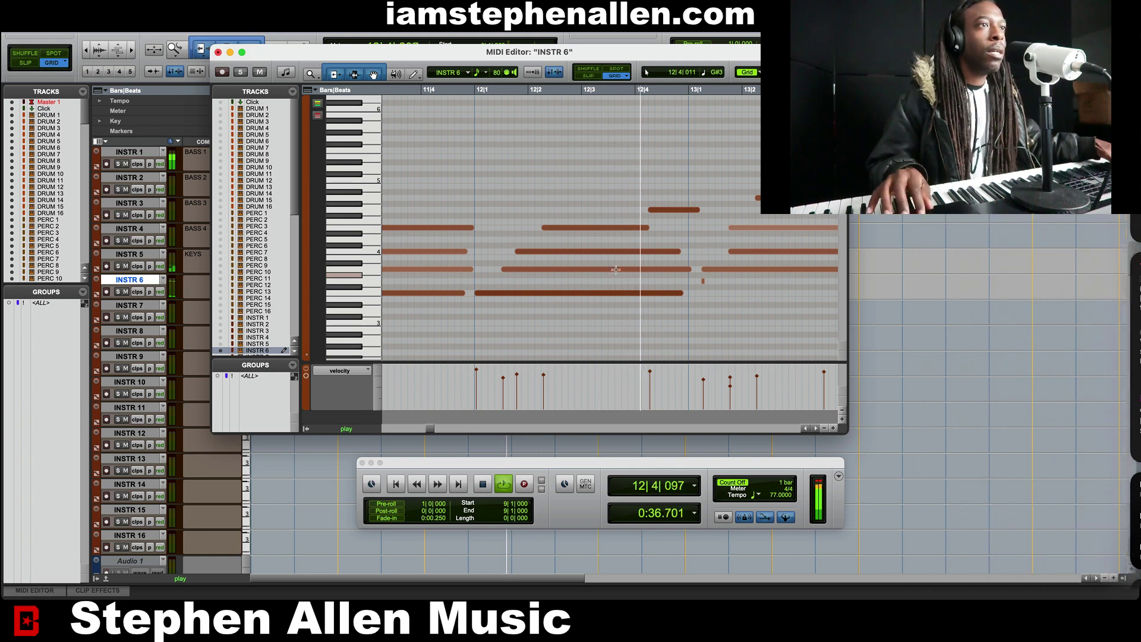
# Move the E4 note in bar 12 earlier to start at 12|2|120 and audition from 11|1|000
pyautogui.moveTo(555, 232); pyautogui.dragTo(481, 228)
pyautogui.press('space')
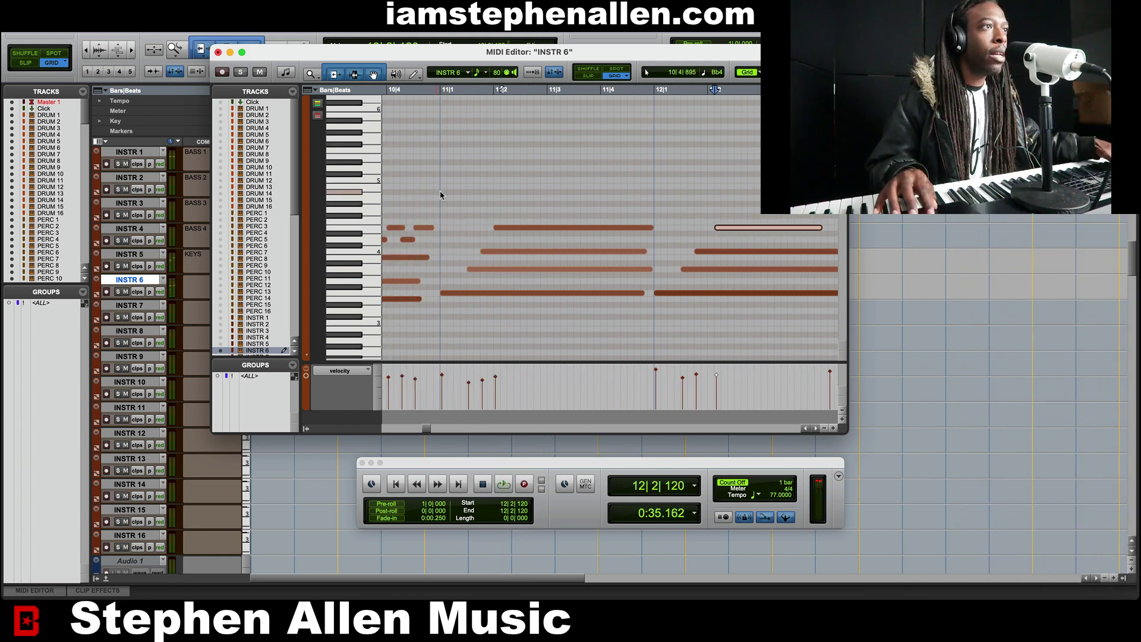
pyautogui.press('space')
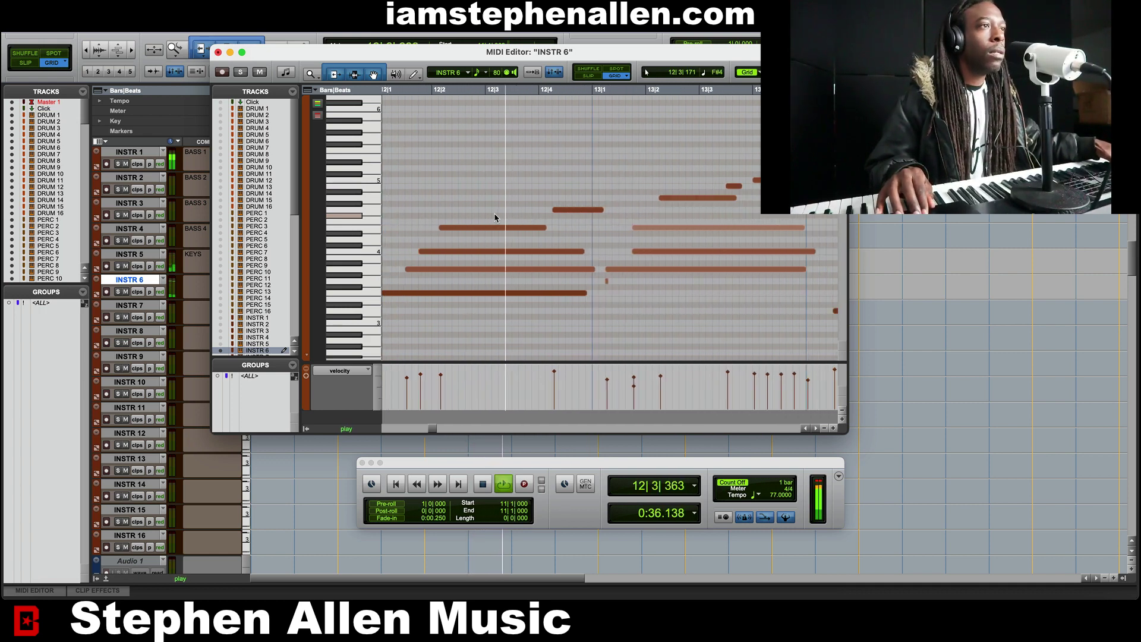
pyautogui.press('space')
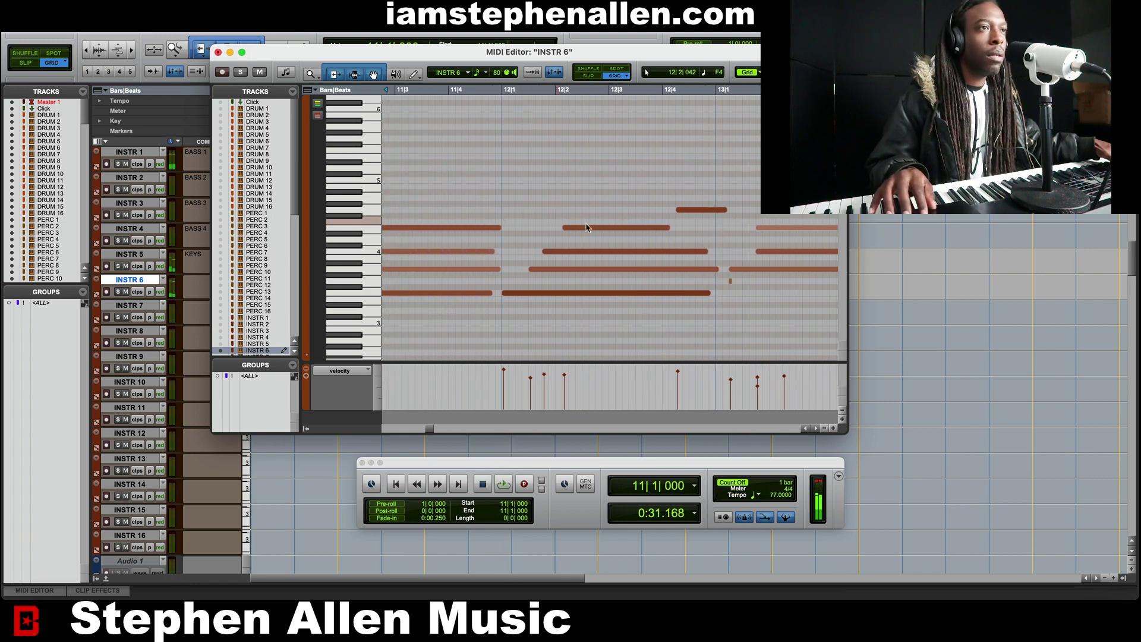
# Delete the tiny stray G3 note at 13|1|240 and audition the part from 11|1|000
pyautogui.click(731, 280)
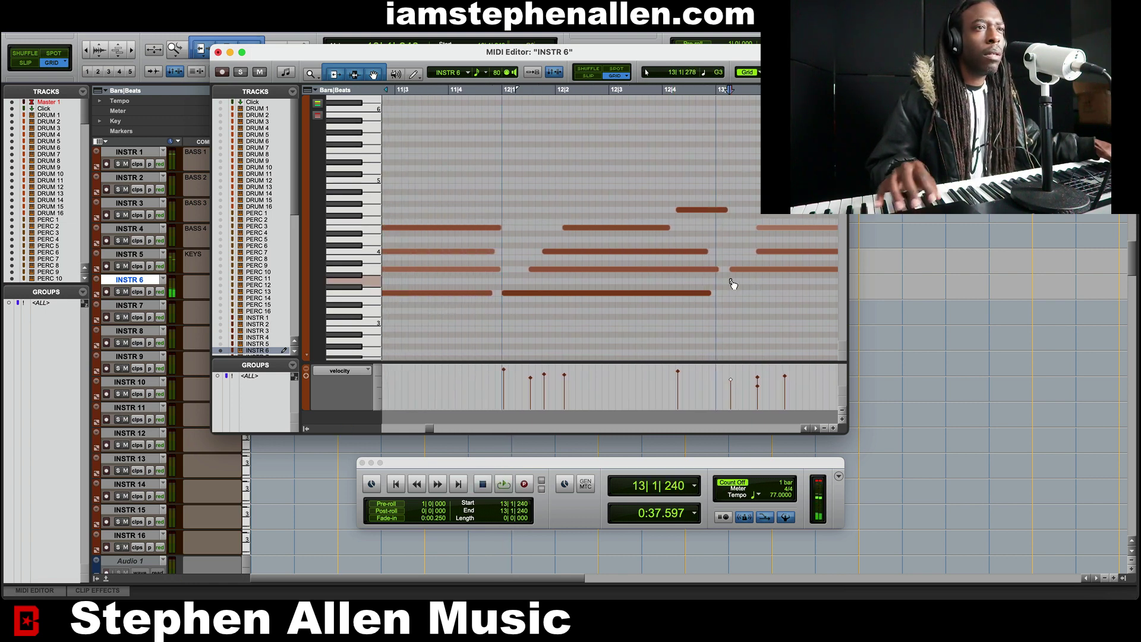
pyautogui.hscroll(-6, 731, 285)
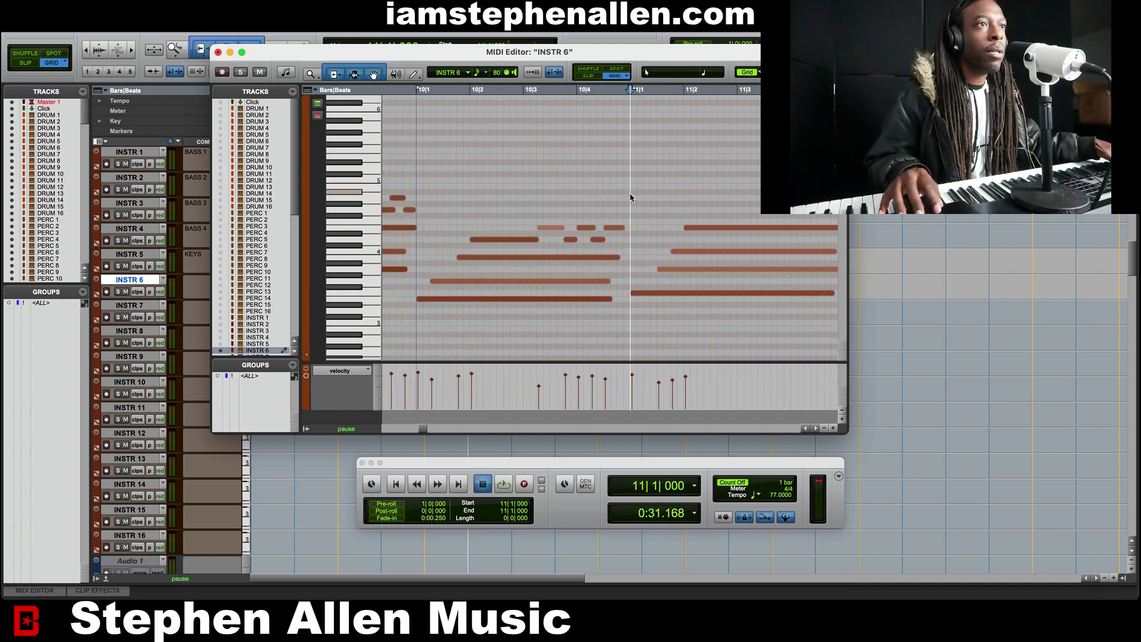
pyautogui.press('space')
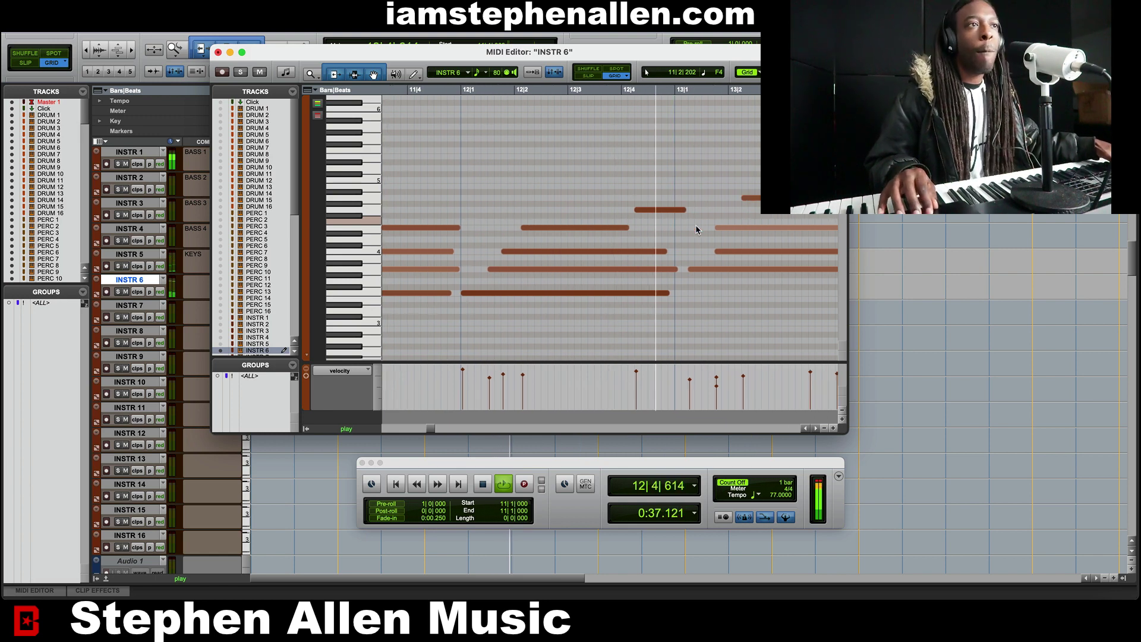
pyautogui.press('space')
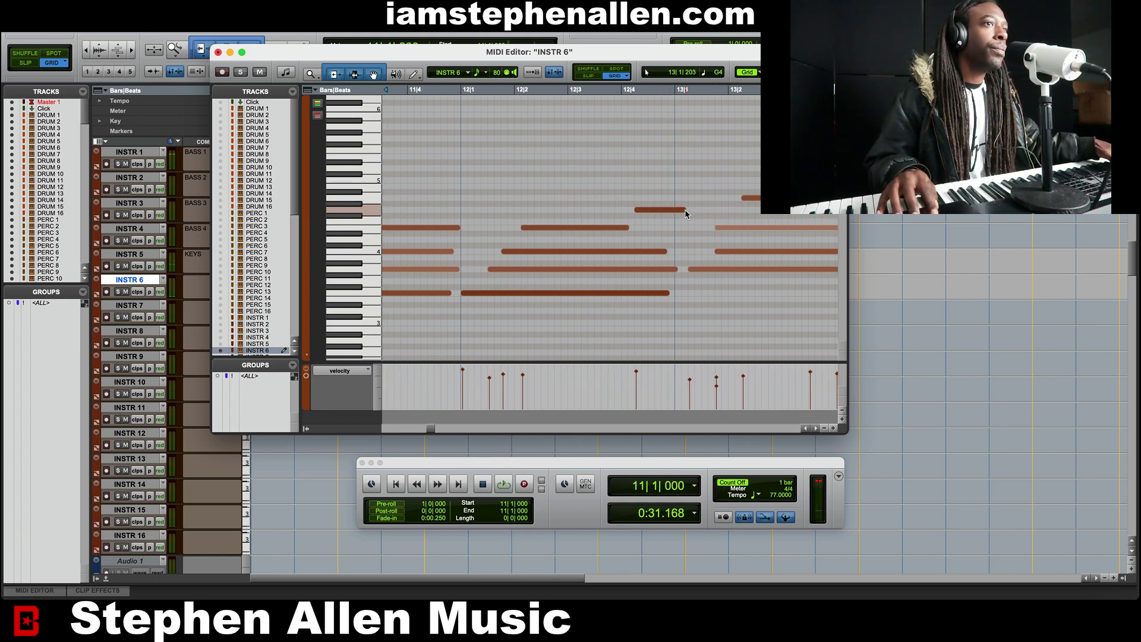
# Shorten the end of the G4 note starting at 12|4|240, and trim the long A3 note from 12|1|480 to end at bar 13
pyautogui.click(683, 211)
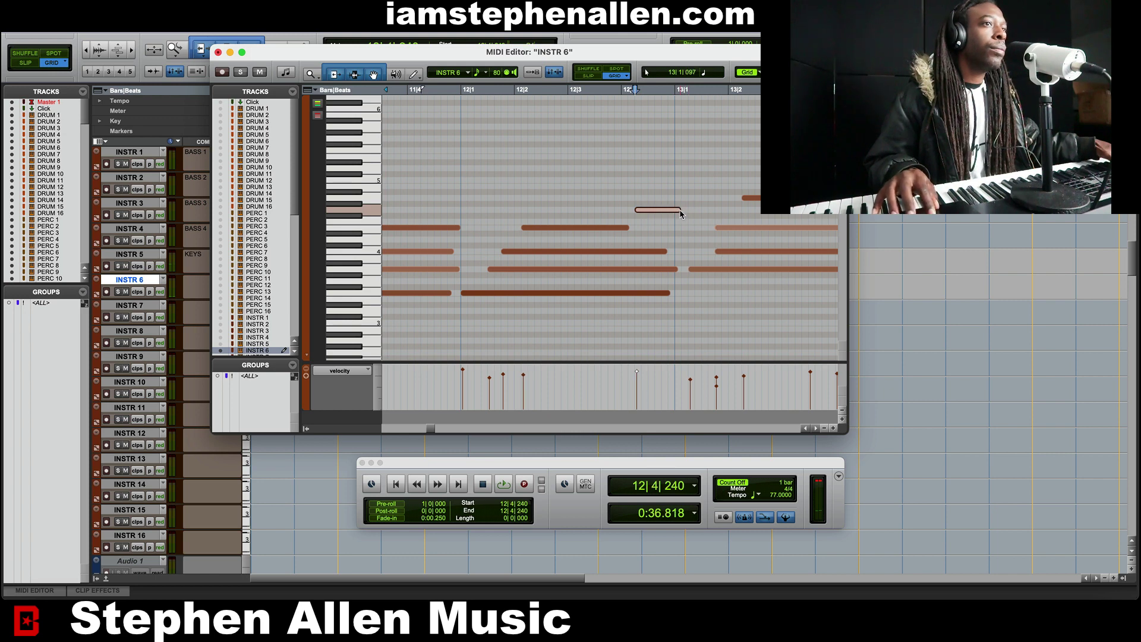
pyautogui.click(677, 271)
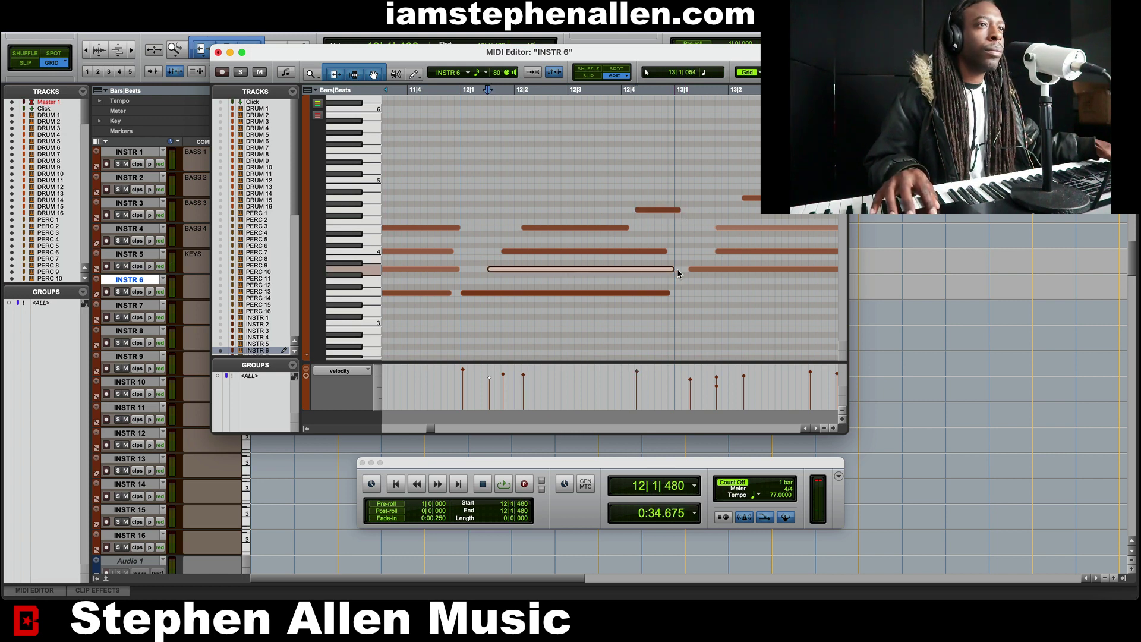
# Look through the notes from bar 12 to the end of the part at bar 17, checking their start positions
pyautogui.hscroll(5, 672, 287)
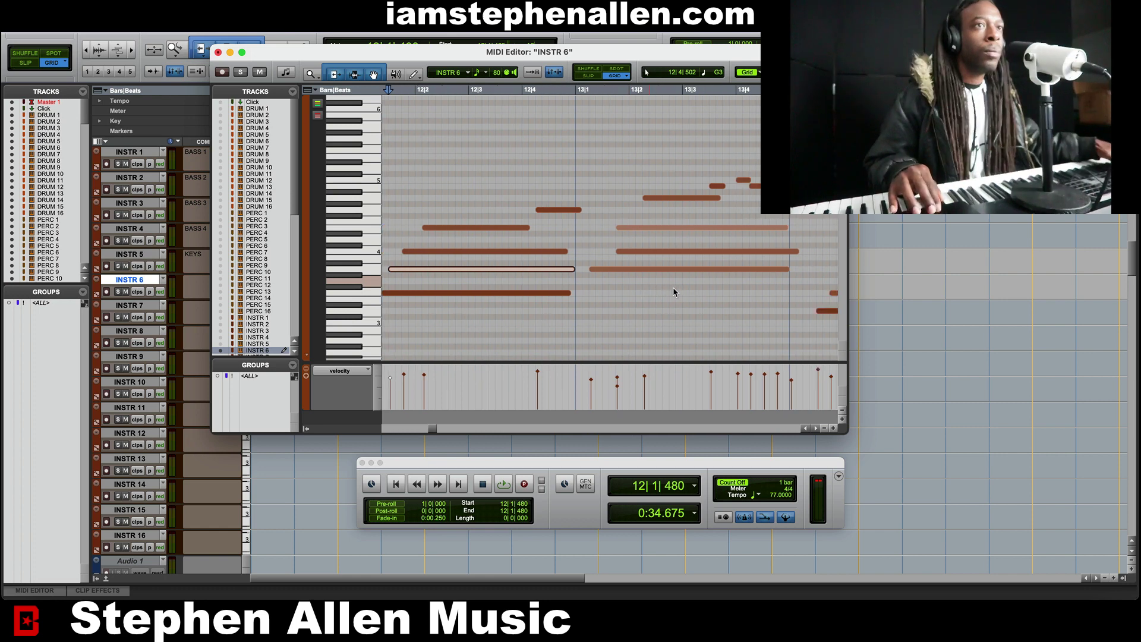
pyautogui.hscroll(8, 743, 291)
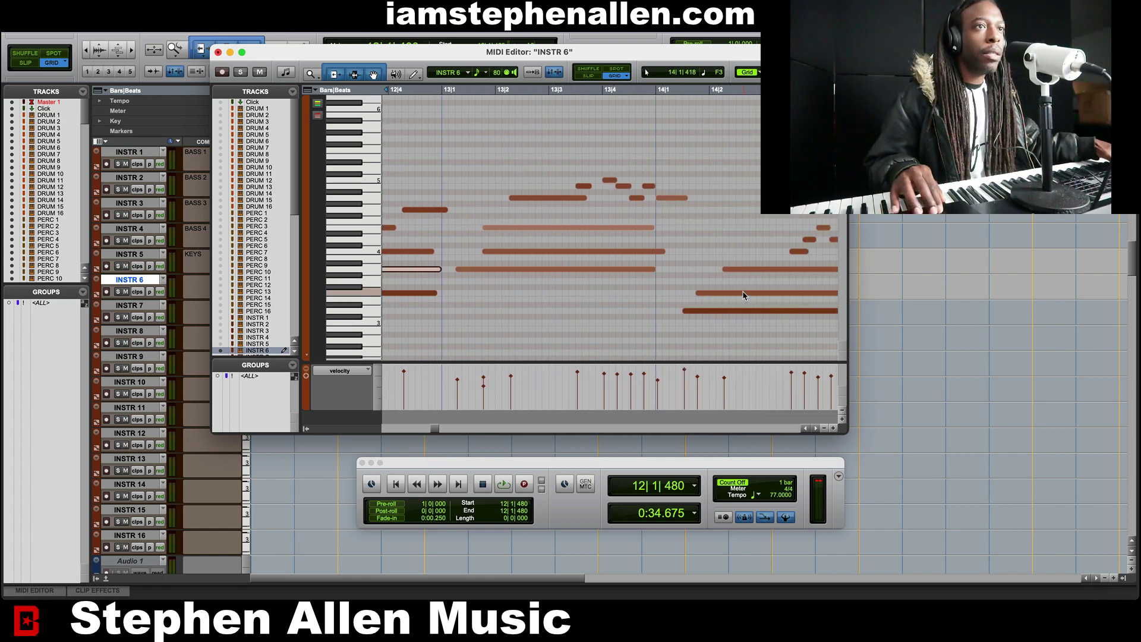
pyautogui.hscroll(8, 743, 296)
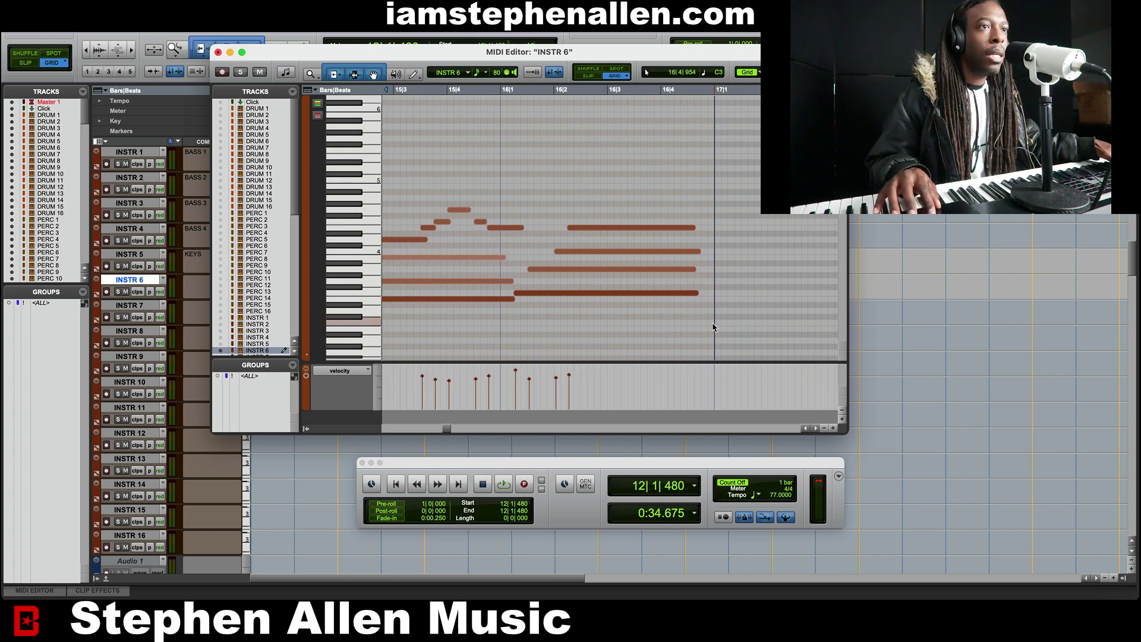
pyautogui.moveTo(711, 325); pyautogui.dragTo(476, 166)
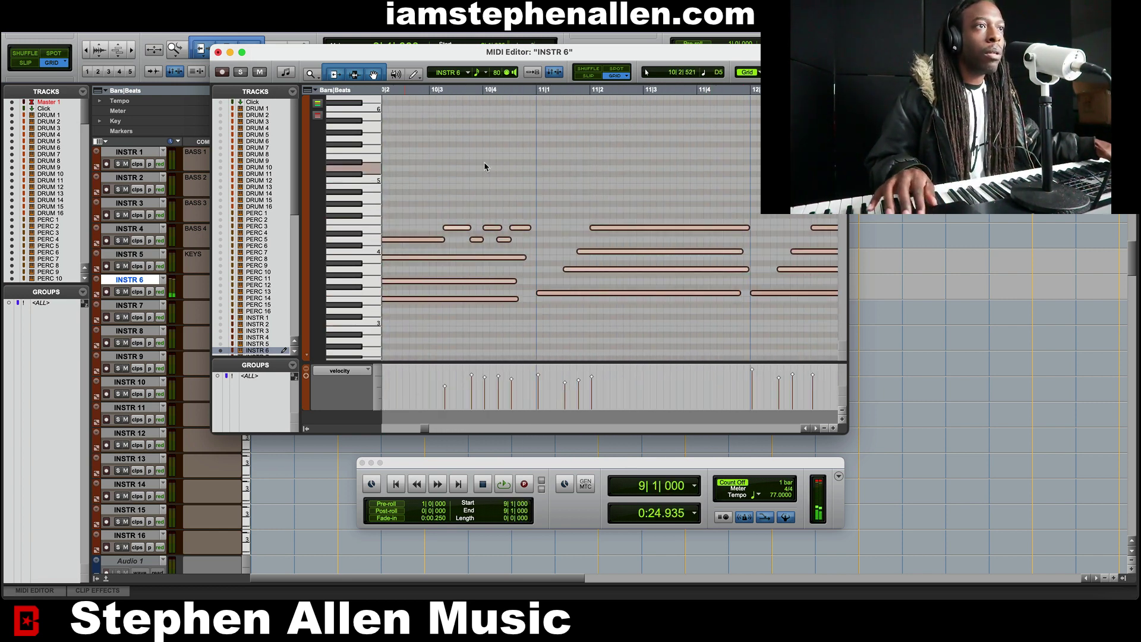
pyautogui.click(516, 141)
pyautogui.hscroll(10, 628, 232)
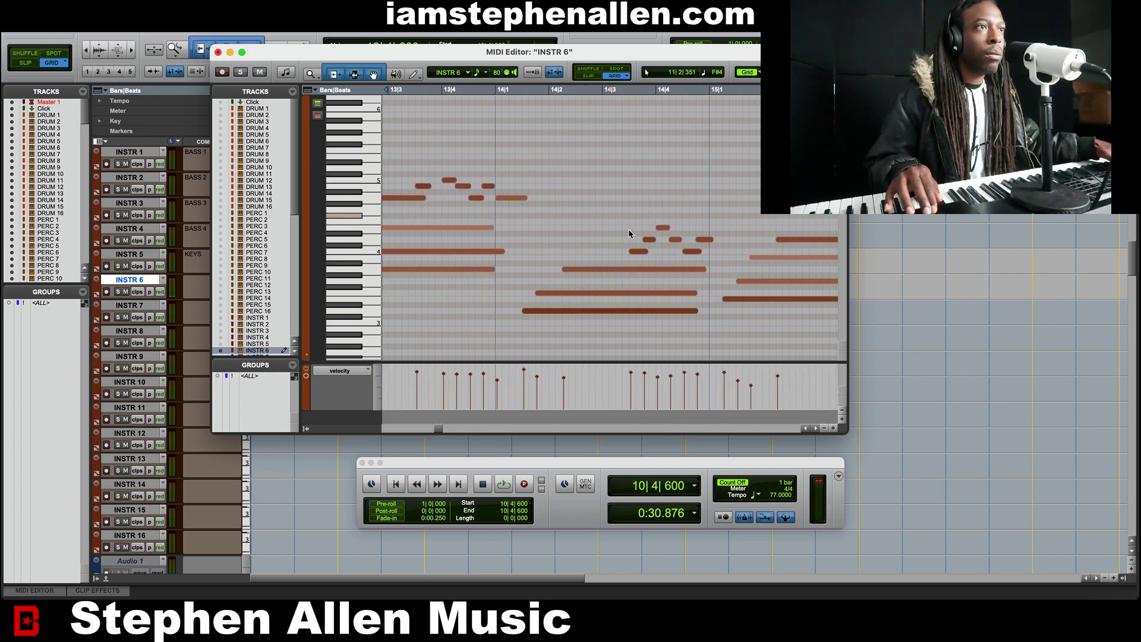
pyautogui.hscroll(-5, 629, 233)
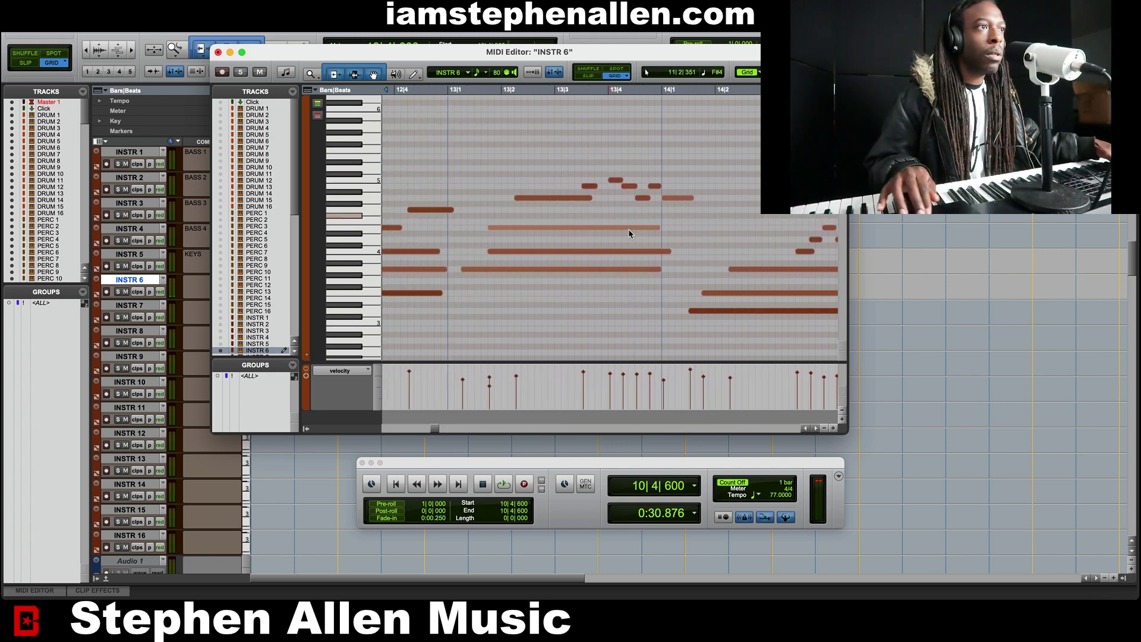
pyautogui.hscroll(2, 629, 232)
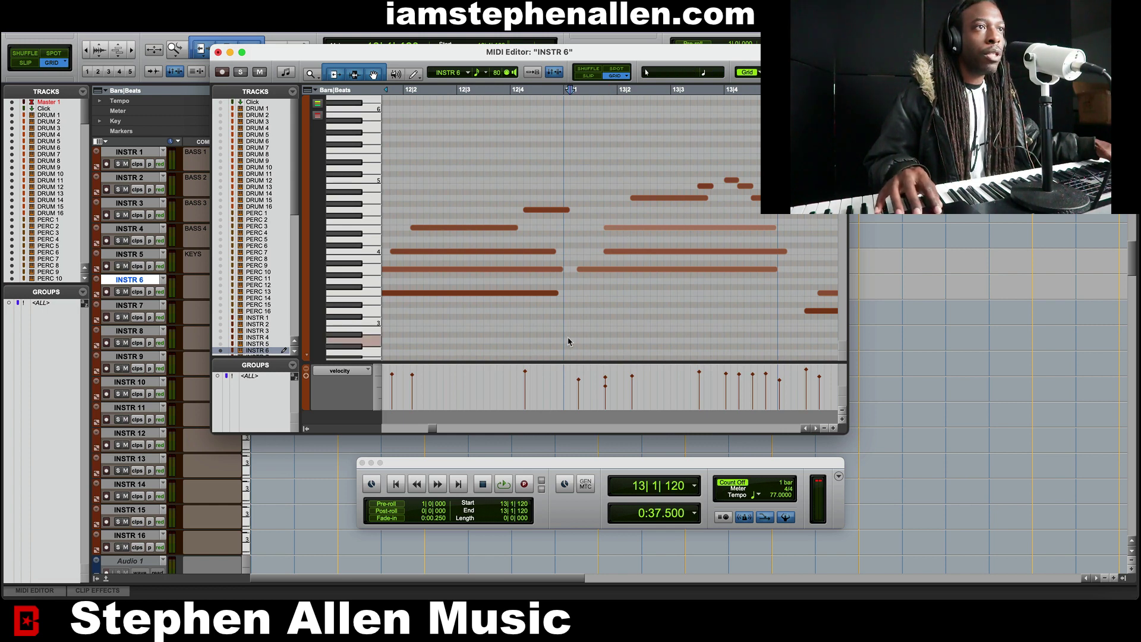
# Select every note from bar 13 to the end, move them together to start at 13|1|000, and audition from 12|3|360
pyautogui.moveTo(568, 341); pyautogui.dragTo(770, 234)
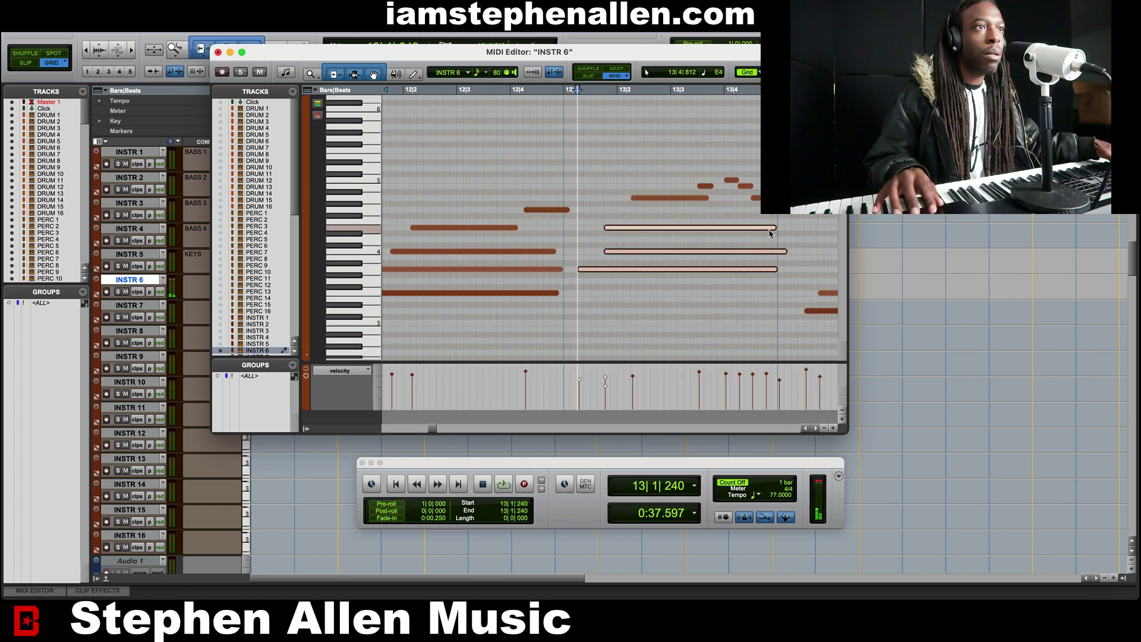
pyautogui.click(592, 331)
pyautogui.moveTo(600, 328); pyautogui.dragTo(640, 152)
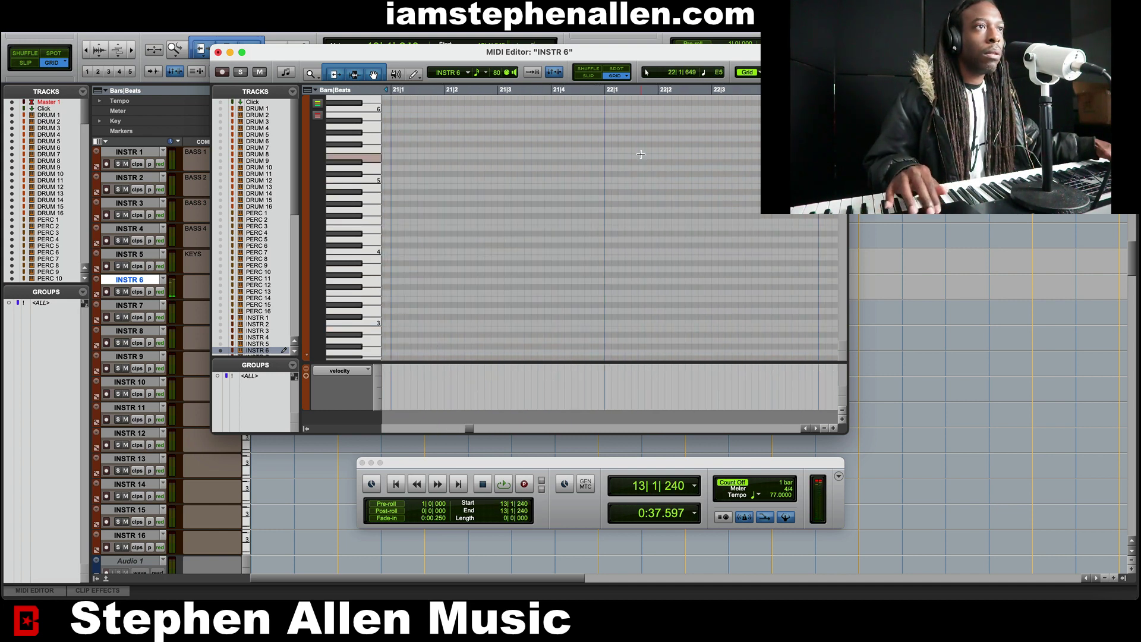
pyautogui.hscroll(-10, 640, 152)
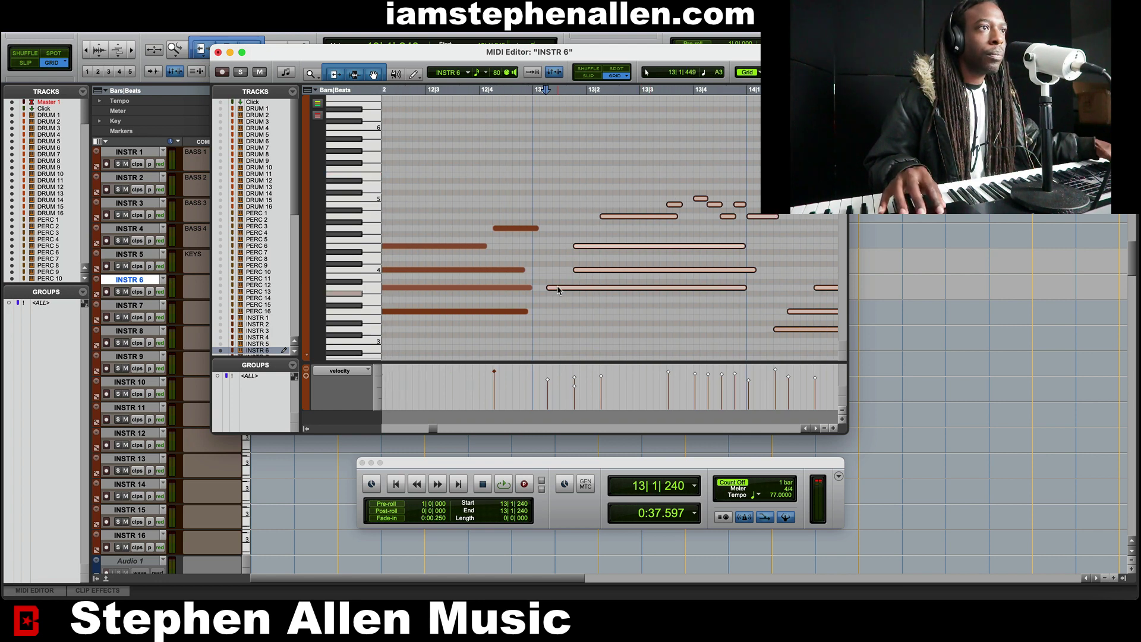
pyautogui.moveTo(556, 291); pyautogui.dragTo(548, 292)
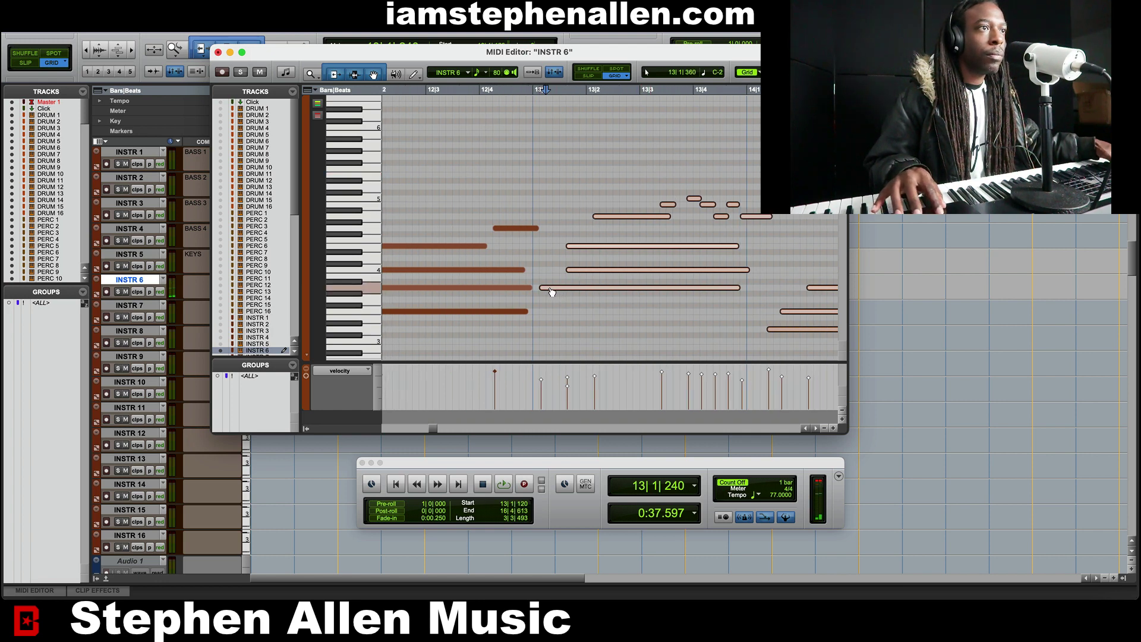
pyautogui.click(447, 209)
pyautogui.press('space')
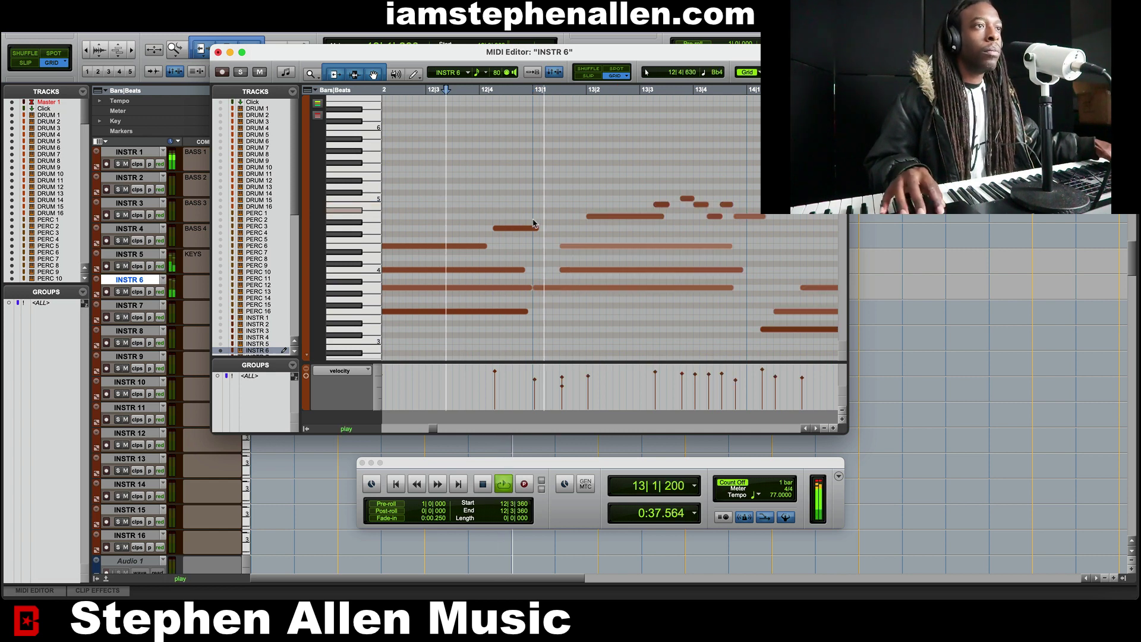
# Move the long E4 note in bar 13 later to start at 13|1|840 and play the part from 12|1|000
pyautogui.click(573, 270)
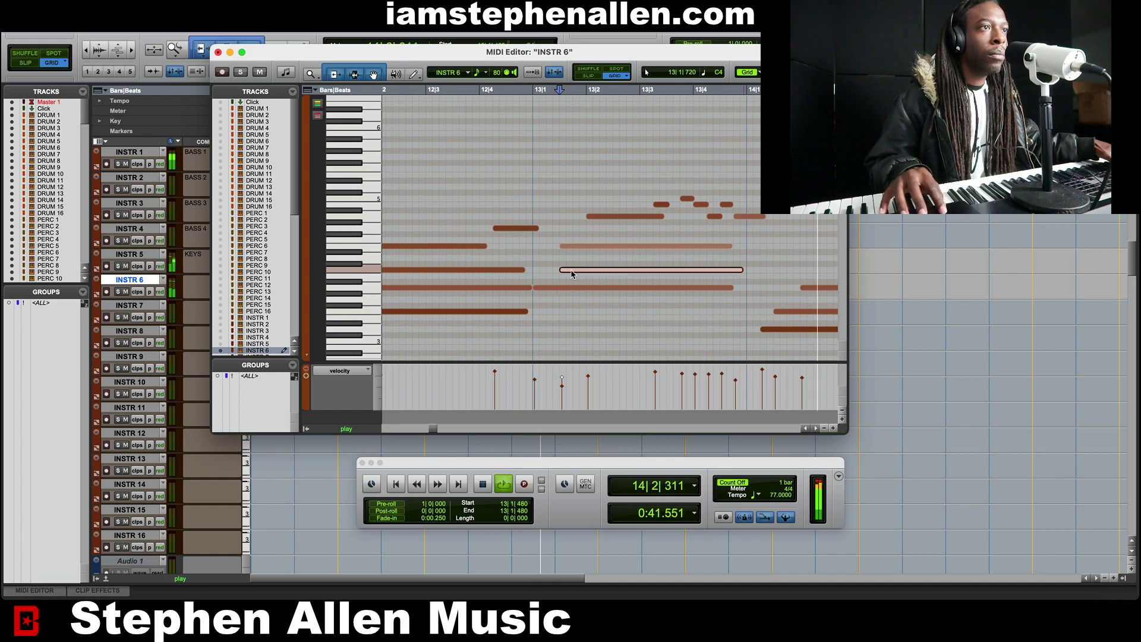
pyautogui.hscroll(-2, 546, 270)
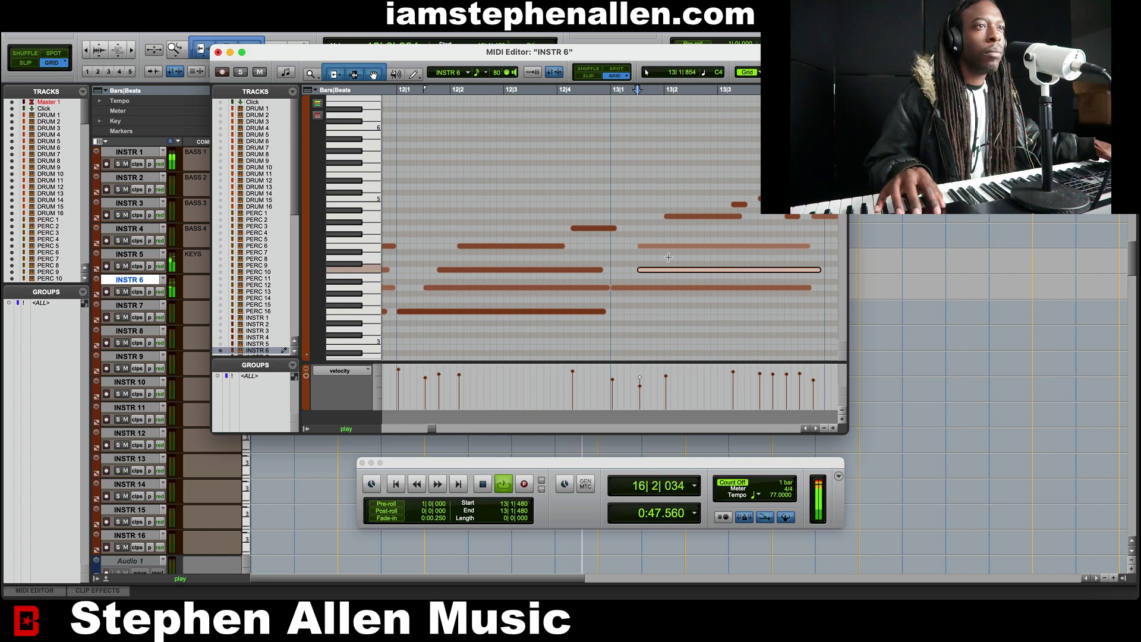
pyautogui.click(675, 250)
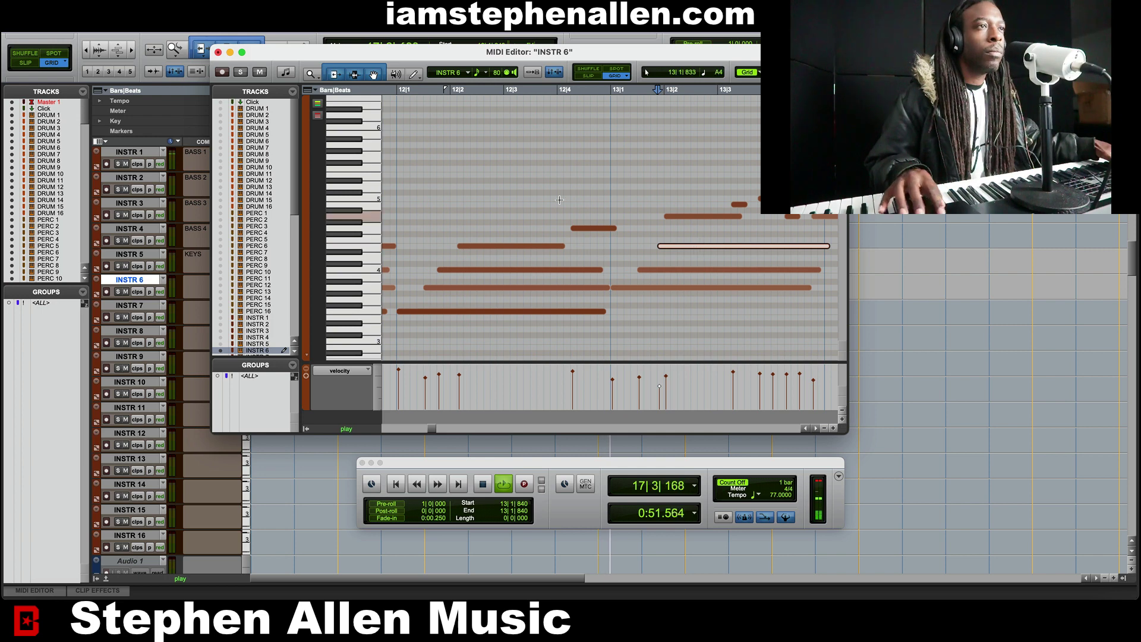
pyautogui.press('space')
pyautogui.click(398, 181)
pyautogui.press('space')
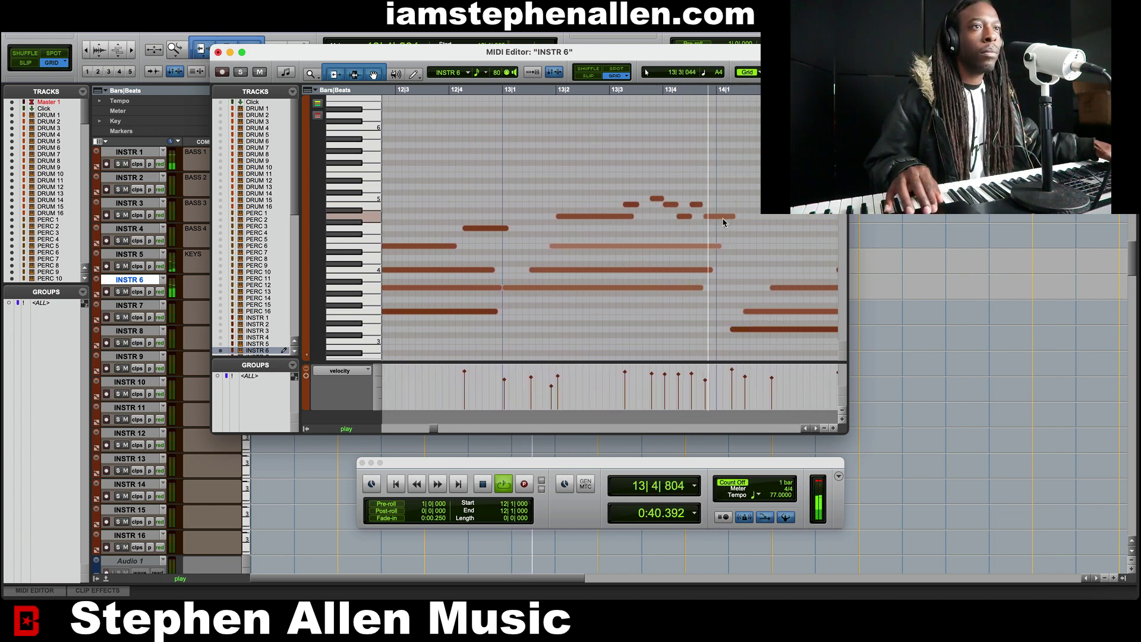
pyautogui.press('space')
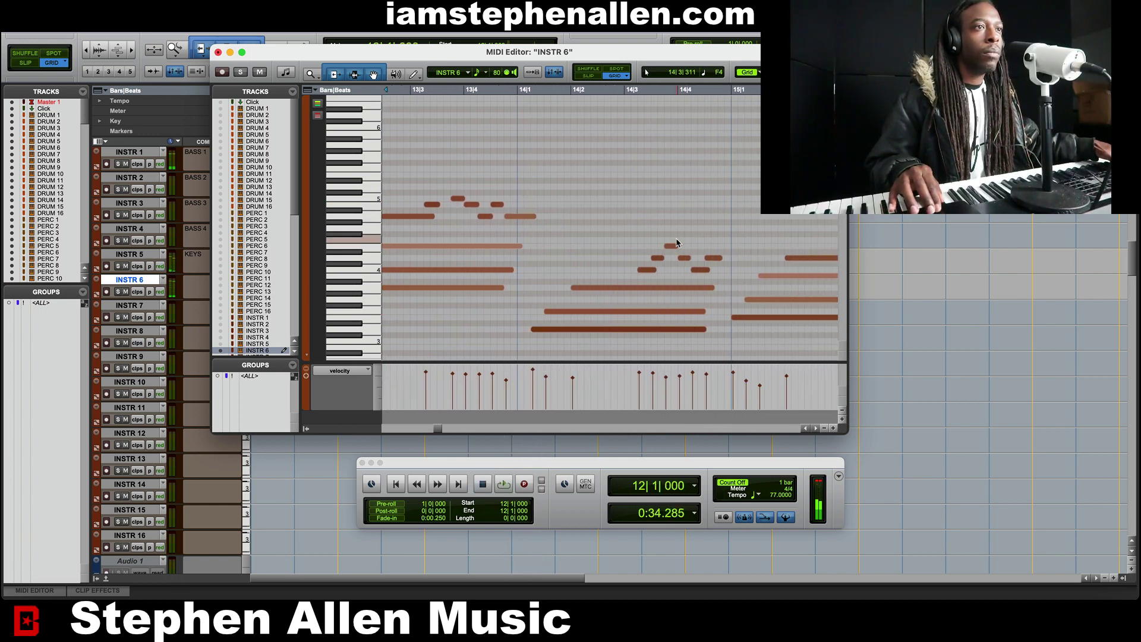
# Move the whole bar 14 phrase earlier to start at 14|1|000 and audition from 12|2|120
pyautogui.click(547, 331)
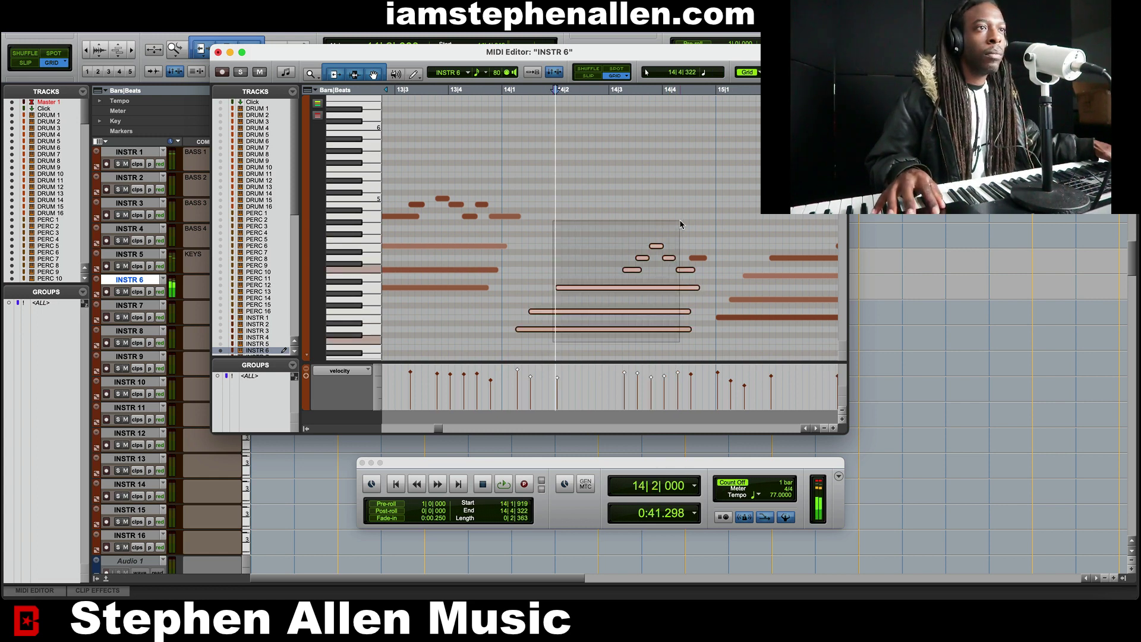
pyautogui.keyDown('shift'); pyautogui.moveTo(707, 237); pyautogui.dragTo(510, 332); pyautogui.keyUp('shift')
pyautogui.hscroll(-5, 504, 330)
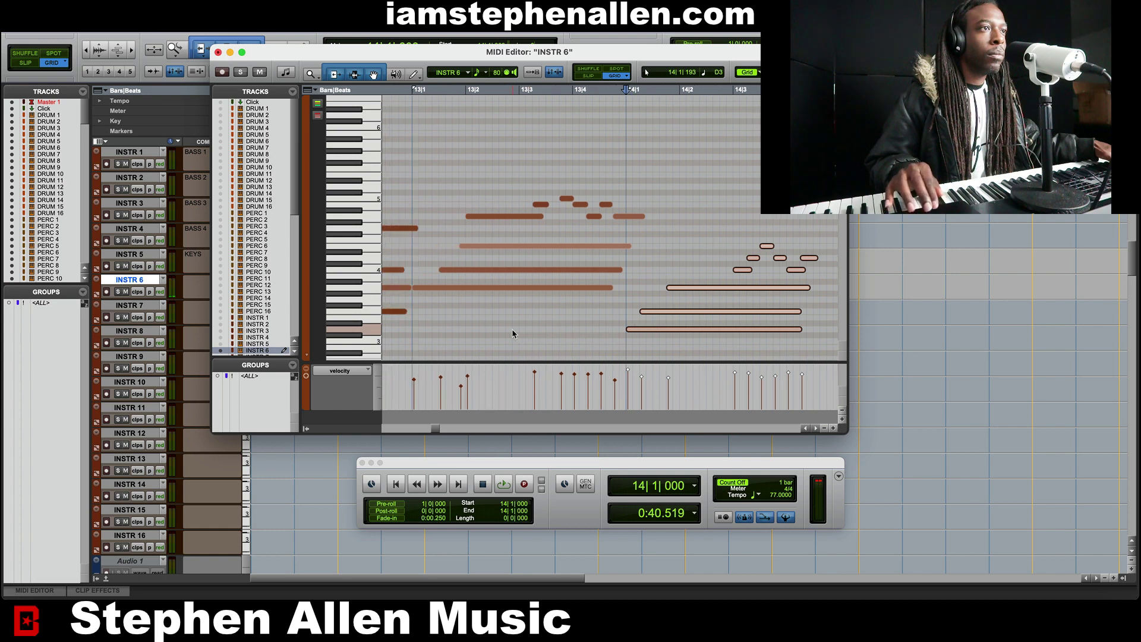
pyautogui.press('space')
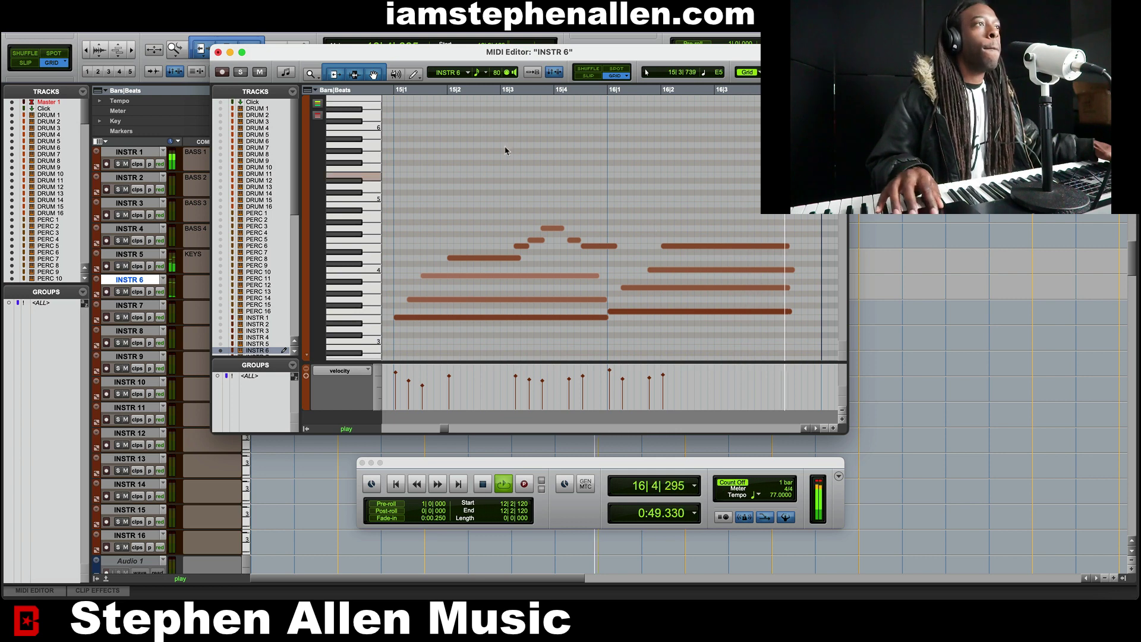
# Close the MIDI Editor and play the chorus from 9|1|000 to 17|1|000 using the INSTR 5-03 clip as the selection
pyautogui.click(218, 53)
pyautogui.press('space')
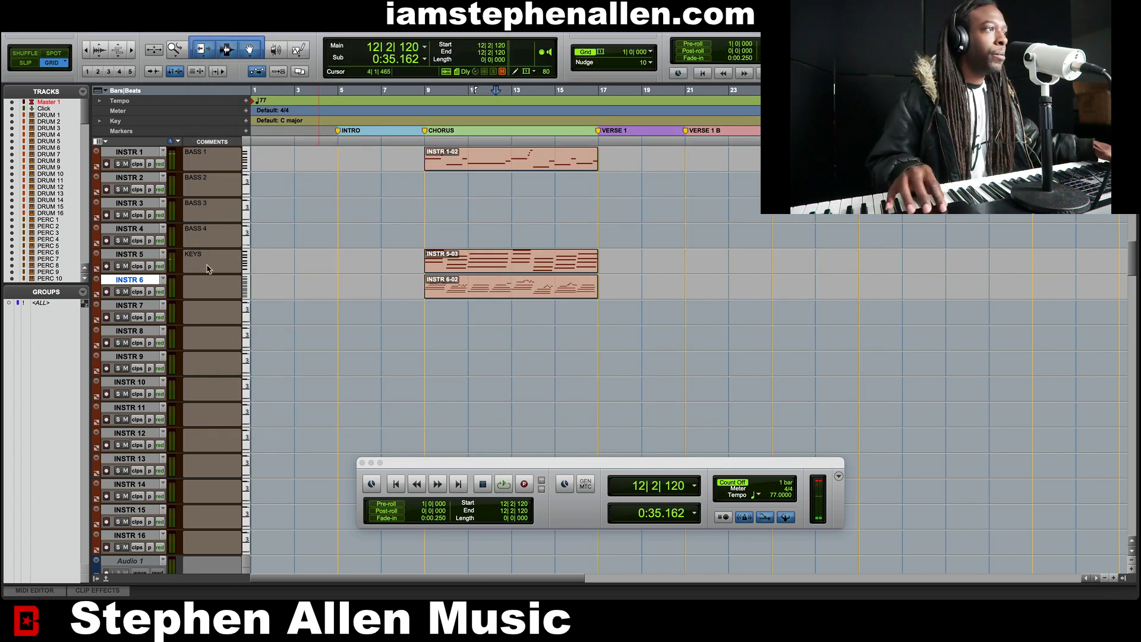
pyautogui.click(518, 268)
pyautogui.press('space')
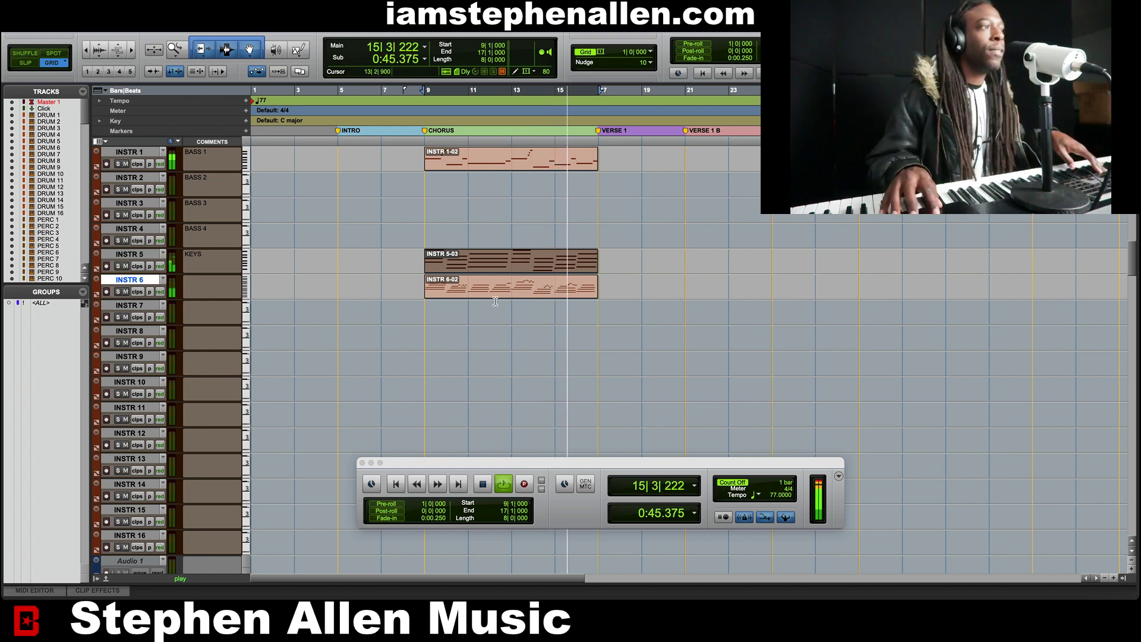
# Select the INSTR 6-02 clip and enter GUITAR as the comment for the INSTR 6 track
pyautogui.click(511, 293)
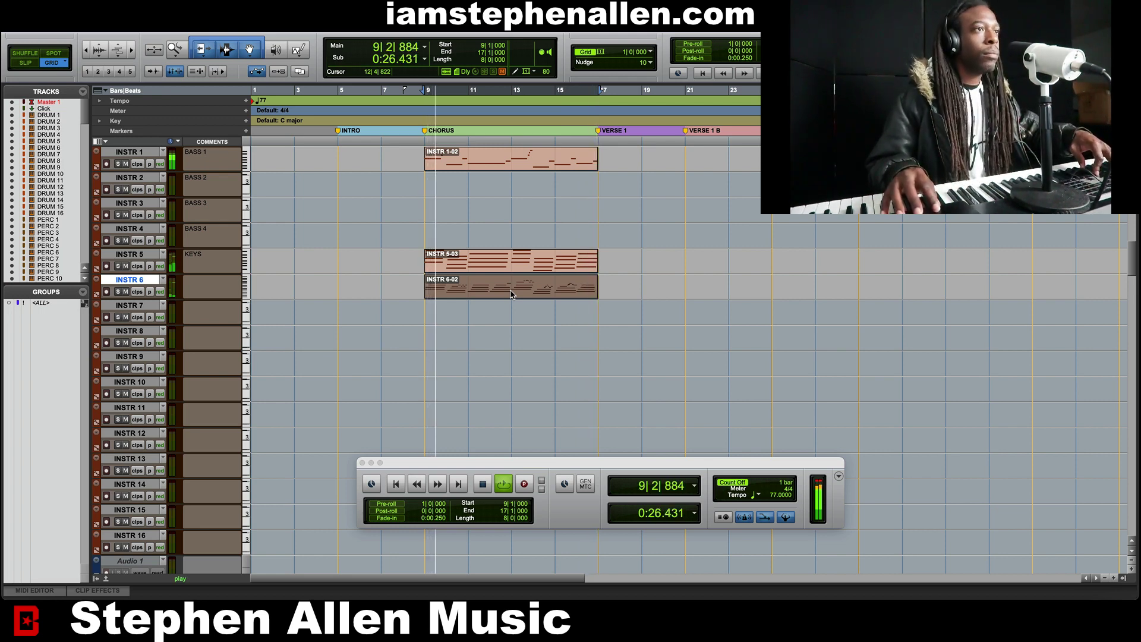
pyautogui.rightClick(152, 285)
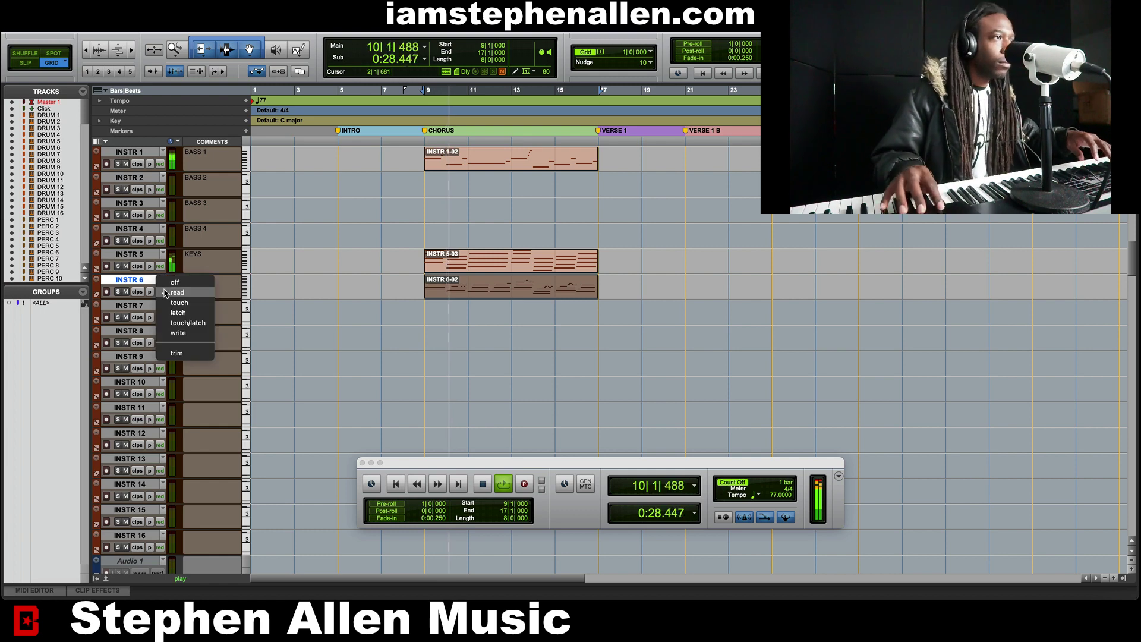
pyautogui.click(221, 287)
pyautogui.click(221, 287)
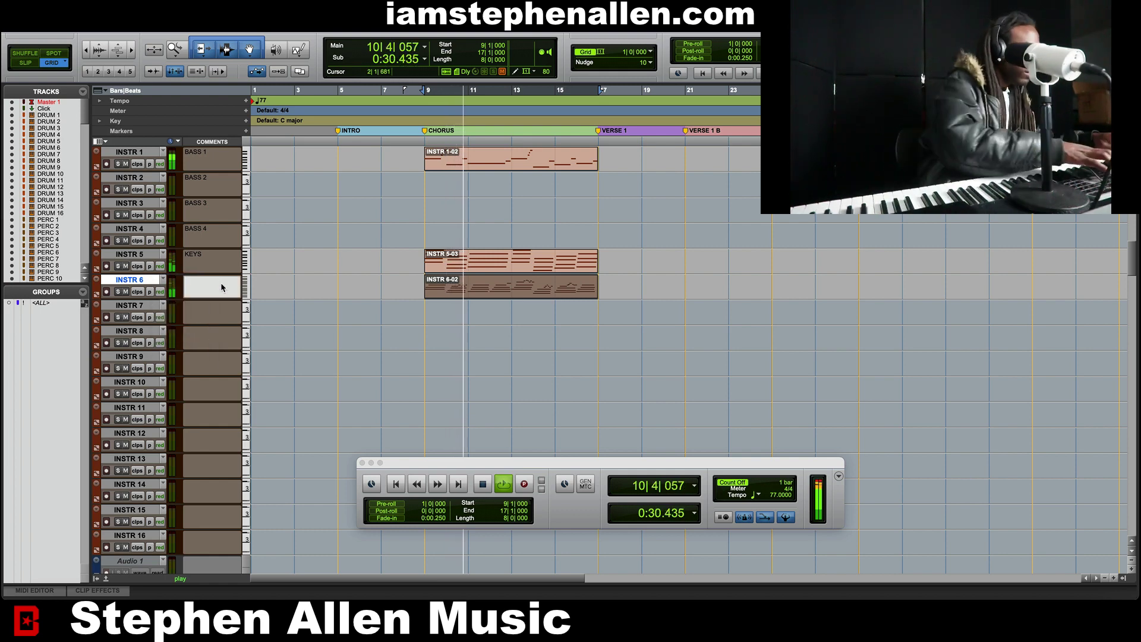
pyautogui.write('GUITAR')
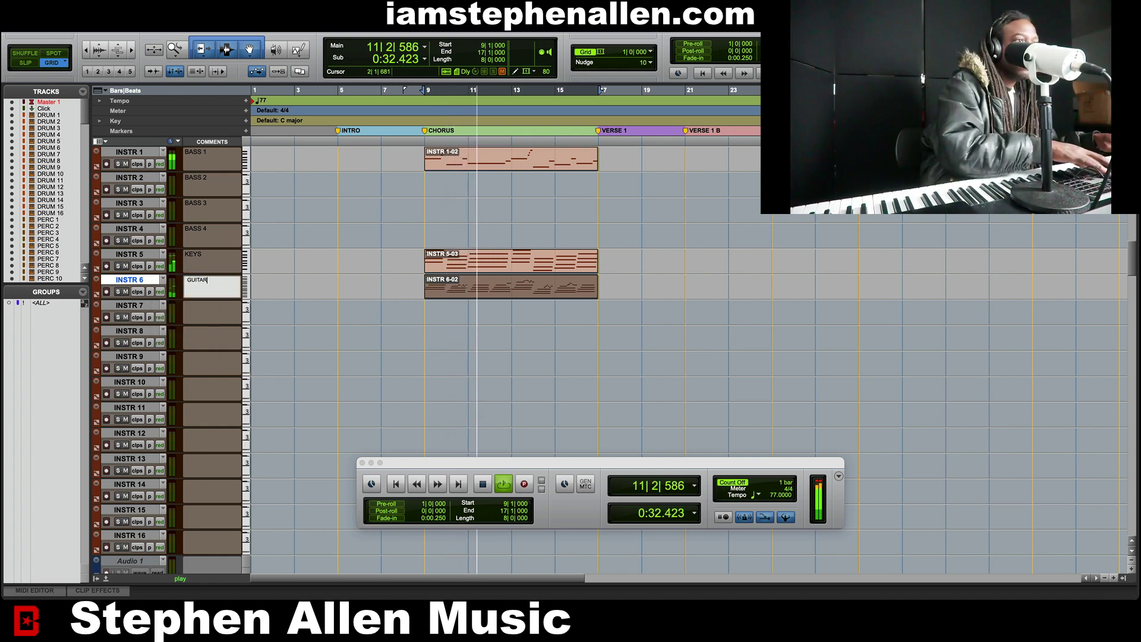
pyautogui.press('Return')
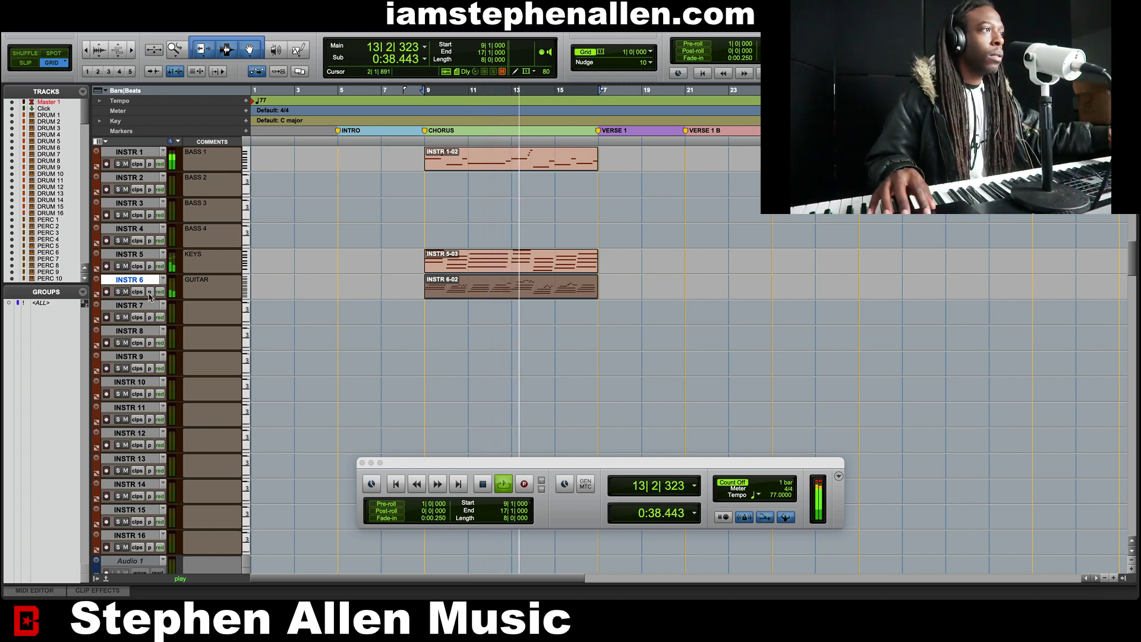
# Select the INSTR 7 track and insert the stereo Spectrasonics Omnisphere plug-in on its first insert in the mixer
pyautogui.click(132, 305)
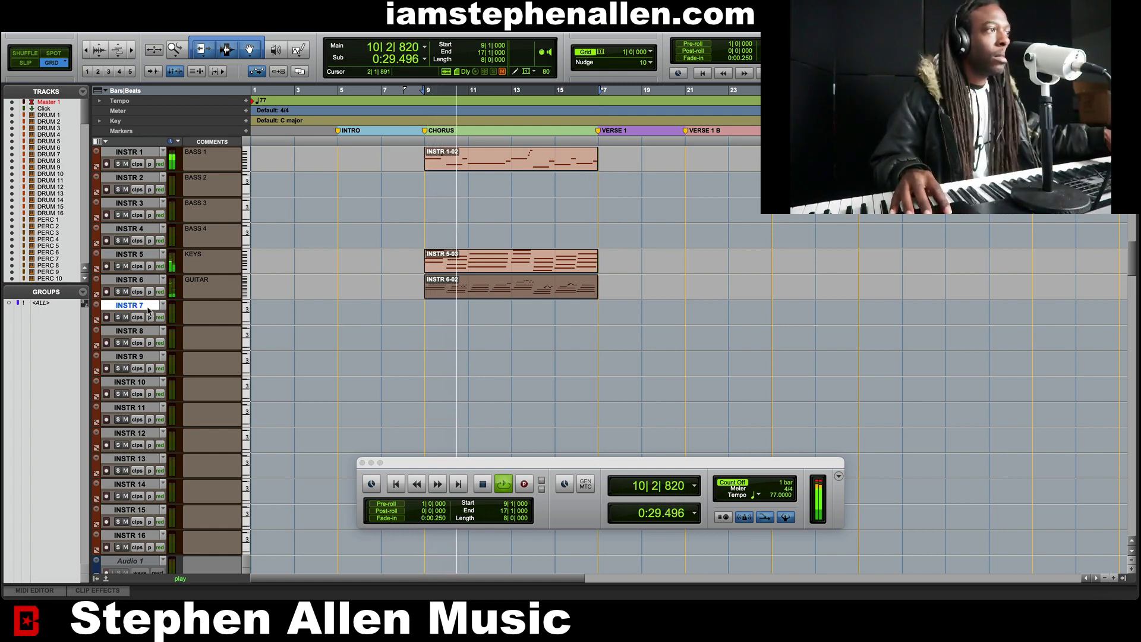
pyautogui.press('super+equal')
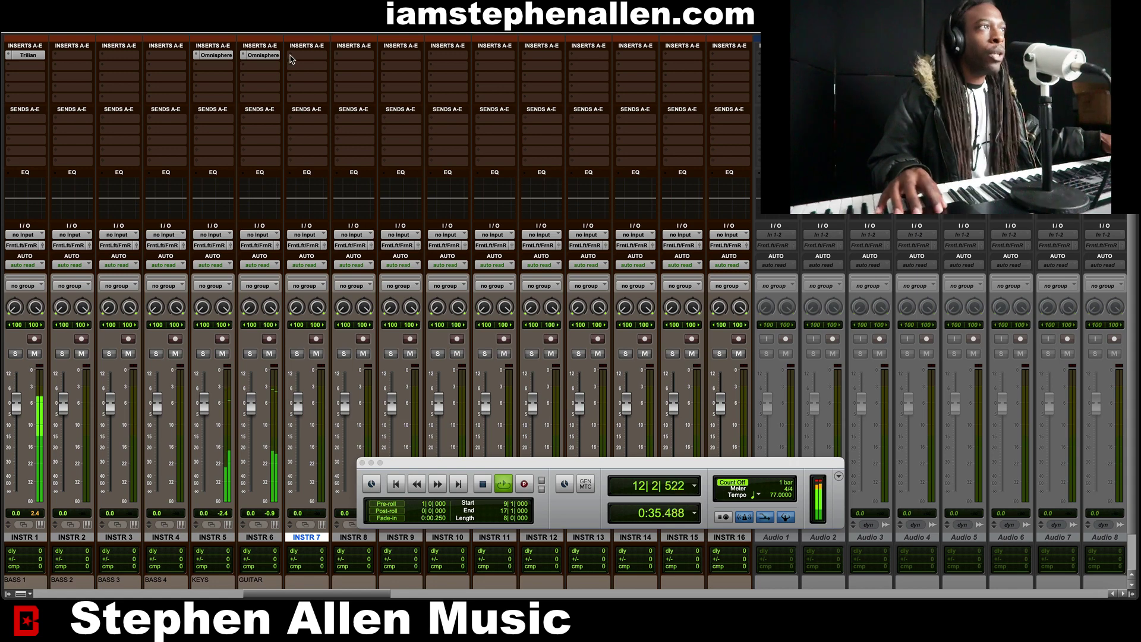
pyautogui.click(292, 59)
pyautogui.moveTo(351, 55)
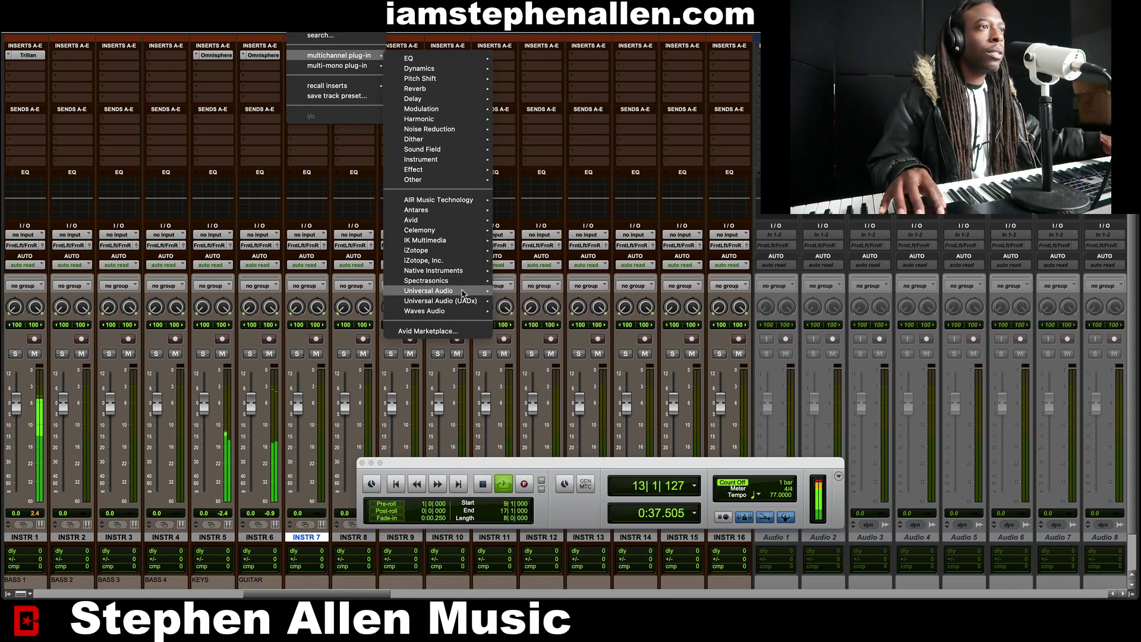
pyautogui.moveTo(469, 282)
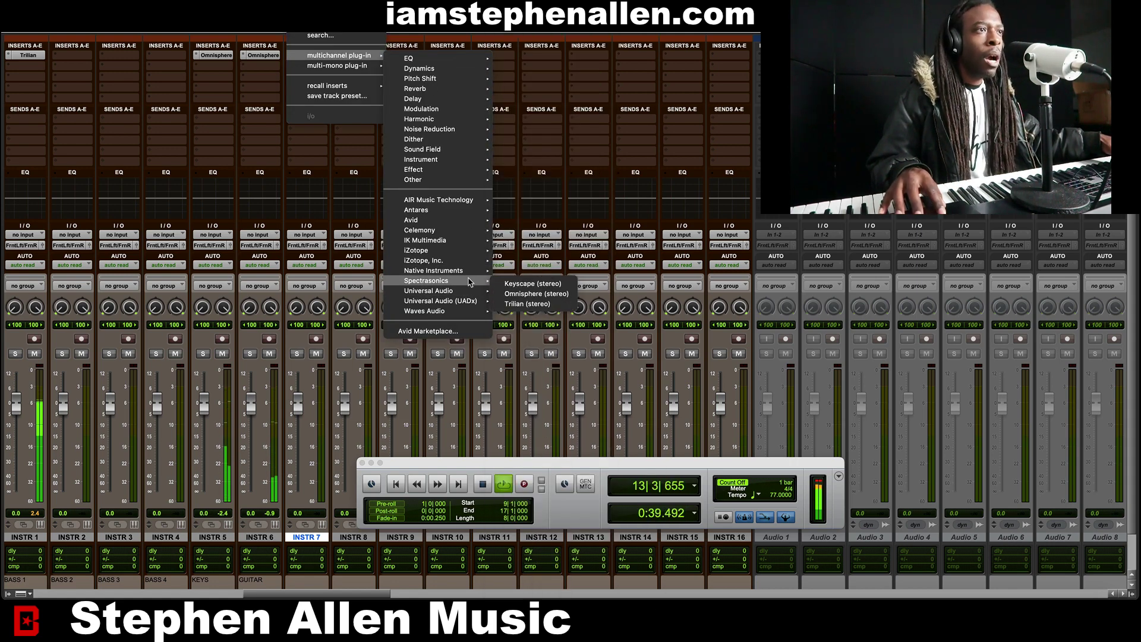
pyautogui.click(528, 294)
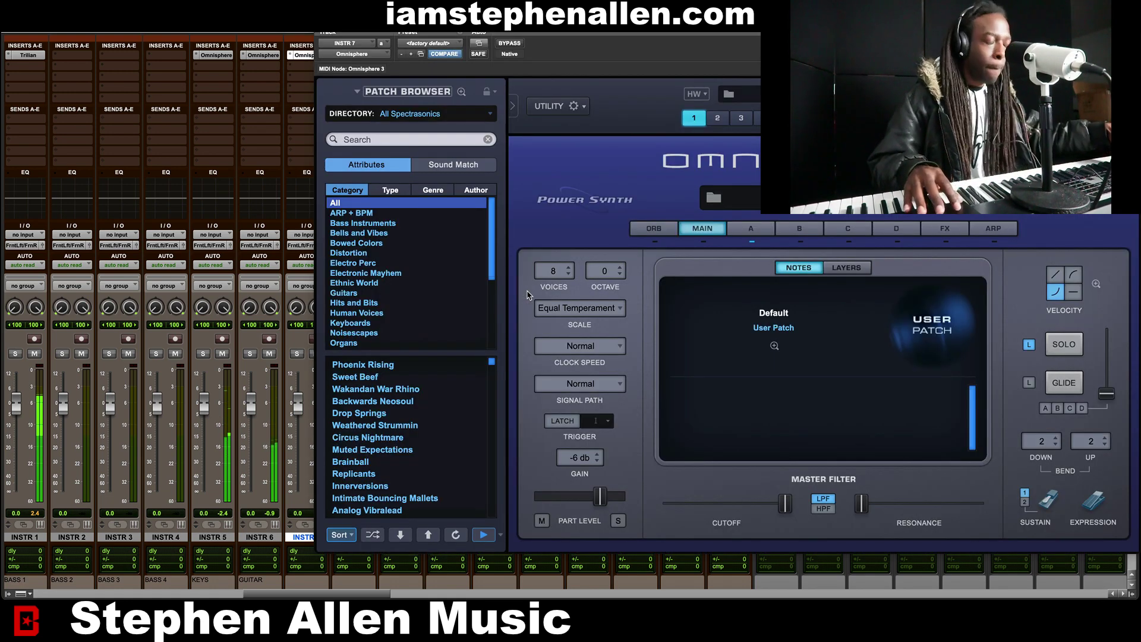
# Filter the Omnisphere patch browser to the Synth Mono category and show the sound types
pyautogui.scroll(-5, 414, 292)
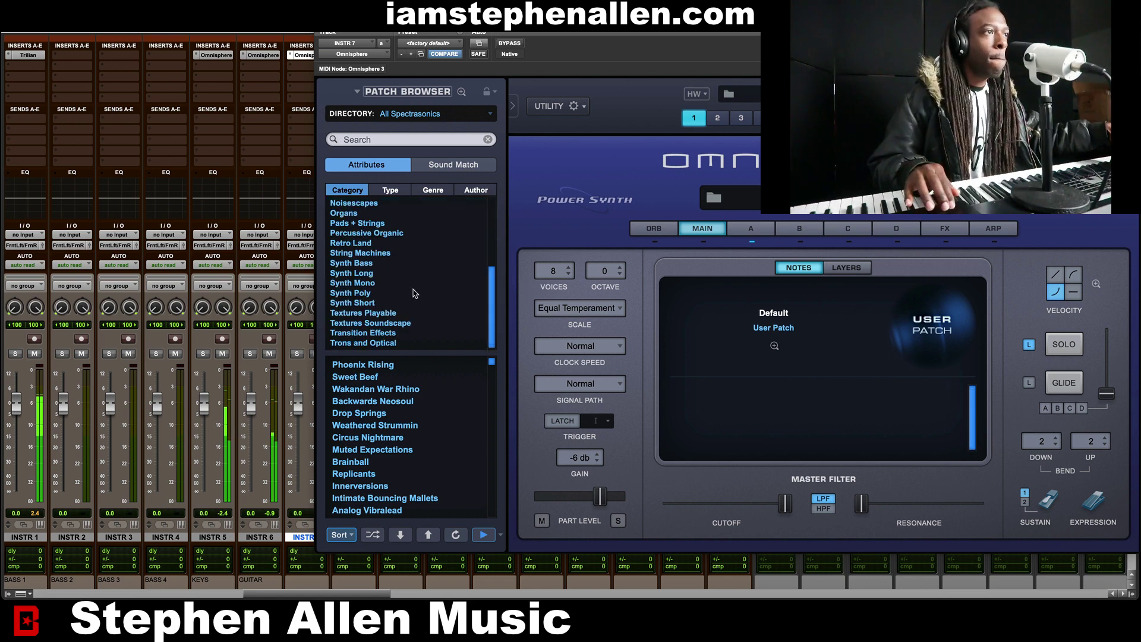
pyautogui.scroll(5, 414, 293)
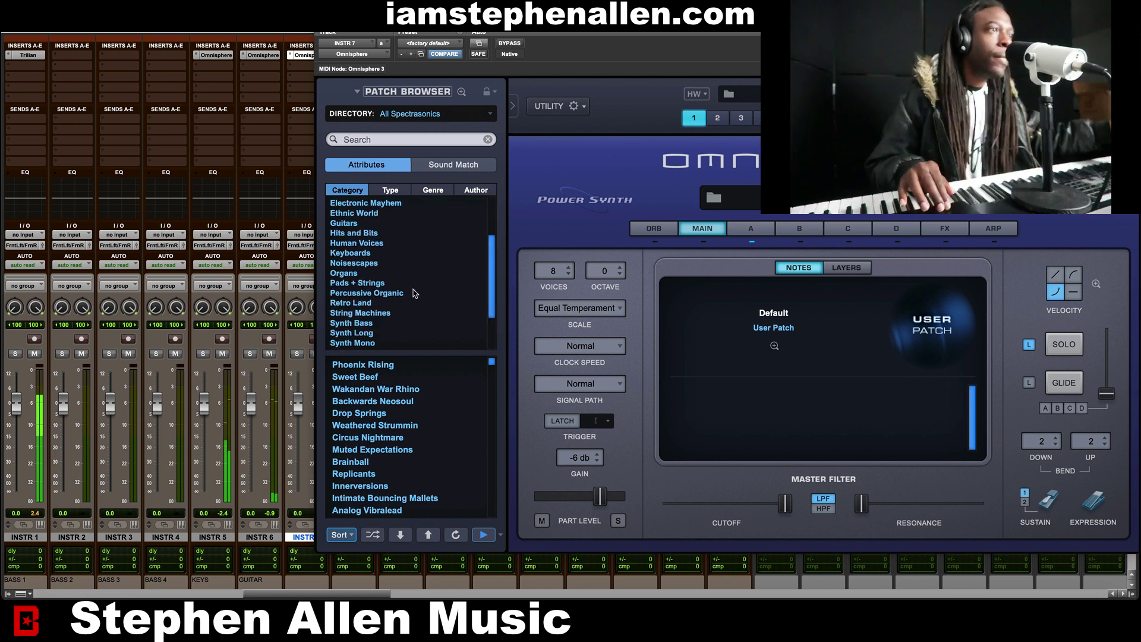
pyautogui.scroll(-2, 406, 267)
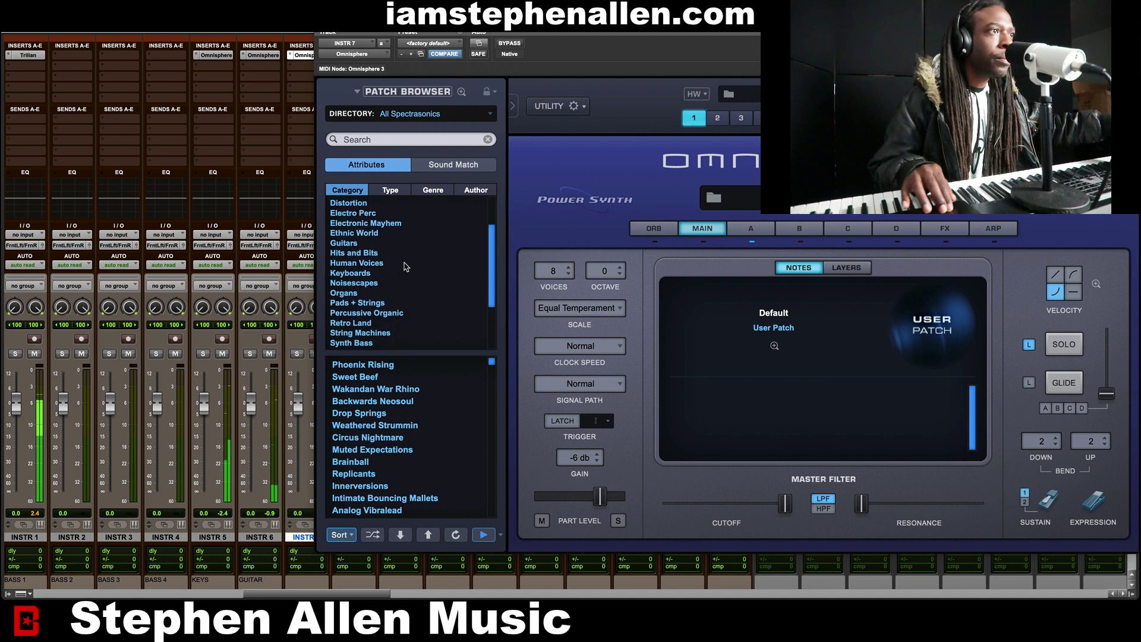
pyautogui.scroll(-1, 406, 267)
pyautogui.scroll(-2, 406, 267)
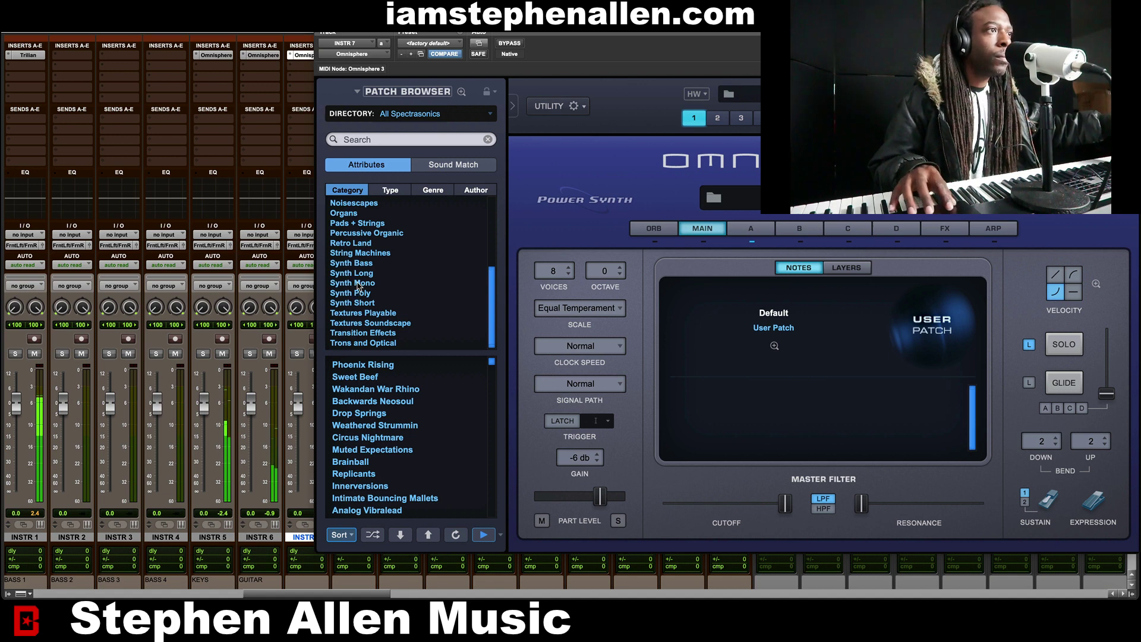
pyautogui.click(356, 283)
pyautogui.click(392, 192)
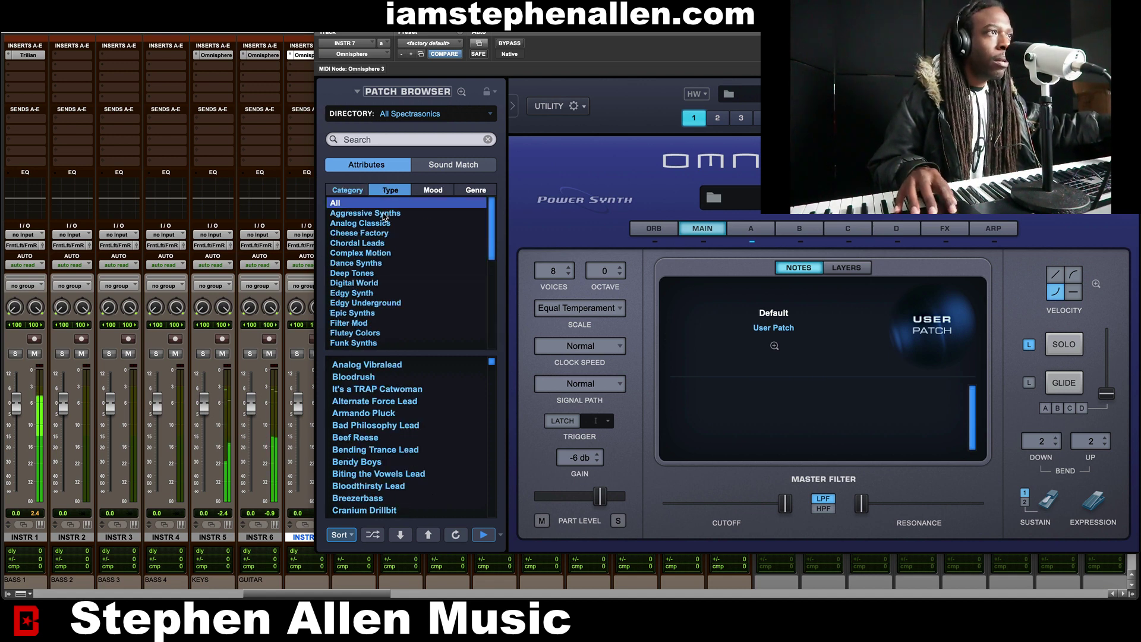
# Load the Analog Vibralead patch and record-enable the INSTR 7 track to play it
pyautogui.click(372, 365)
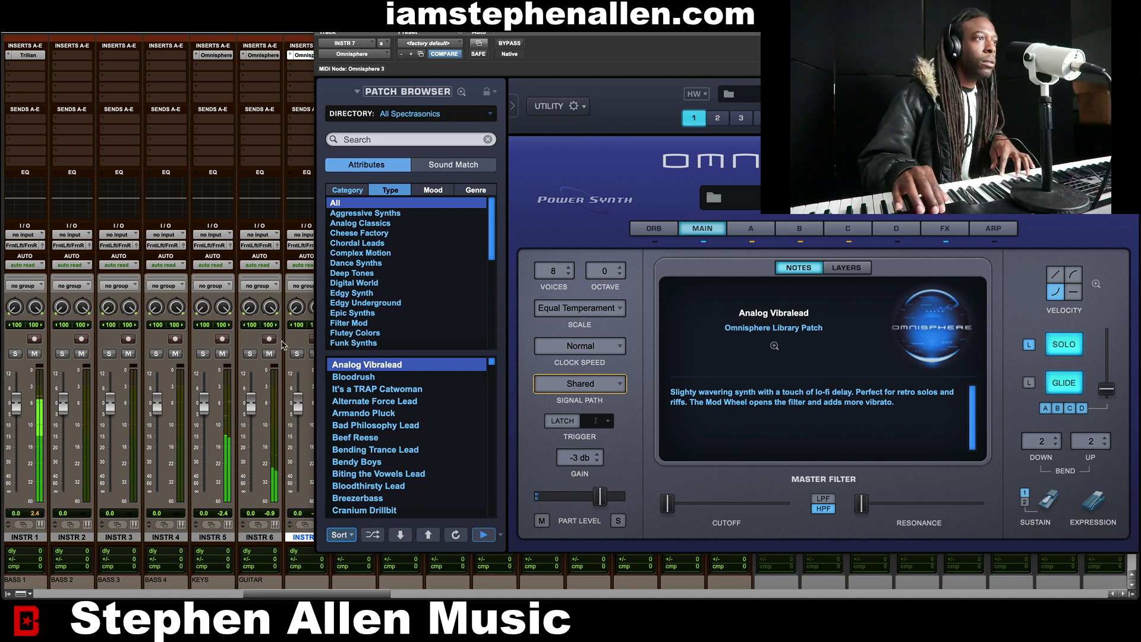
pyautogui.hscroll(2, 283, 345)
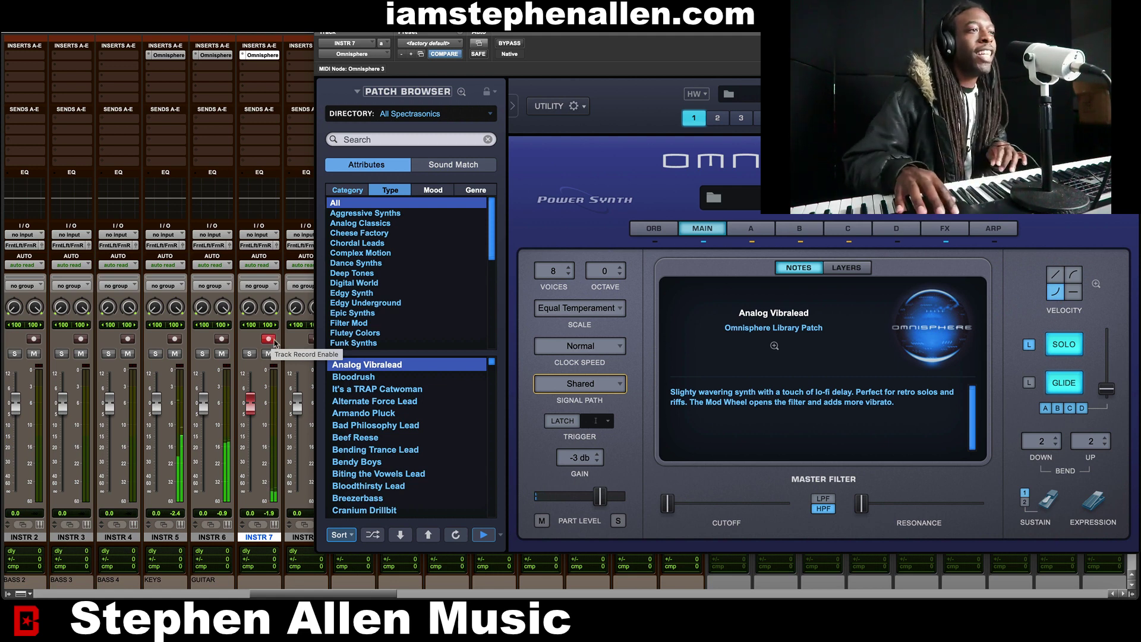
# Audition the mono synth patches Bloodrush, It's a TRAP Catwoman, Alternate Force Lead, Armando Pluck and Bad Philosophy Lead on INSTR 7
pyautogui.click(376, 378)
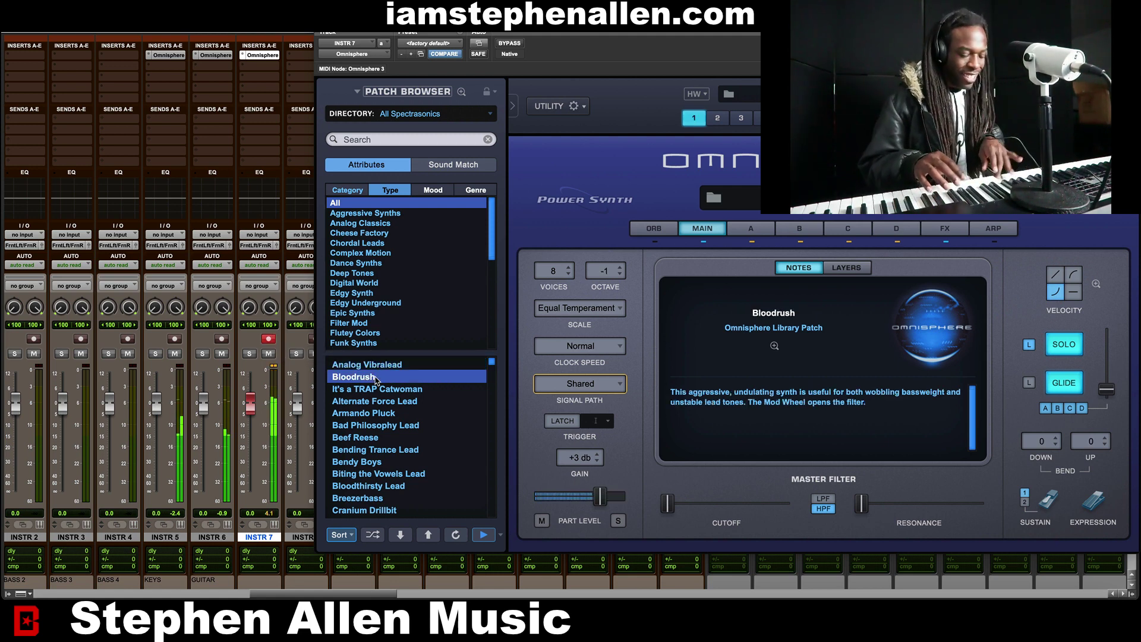
pyautogui.click(379, 390)
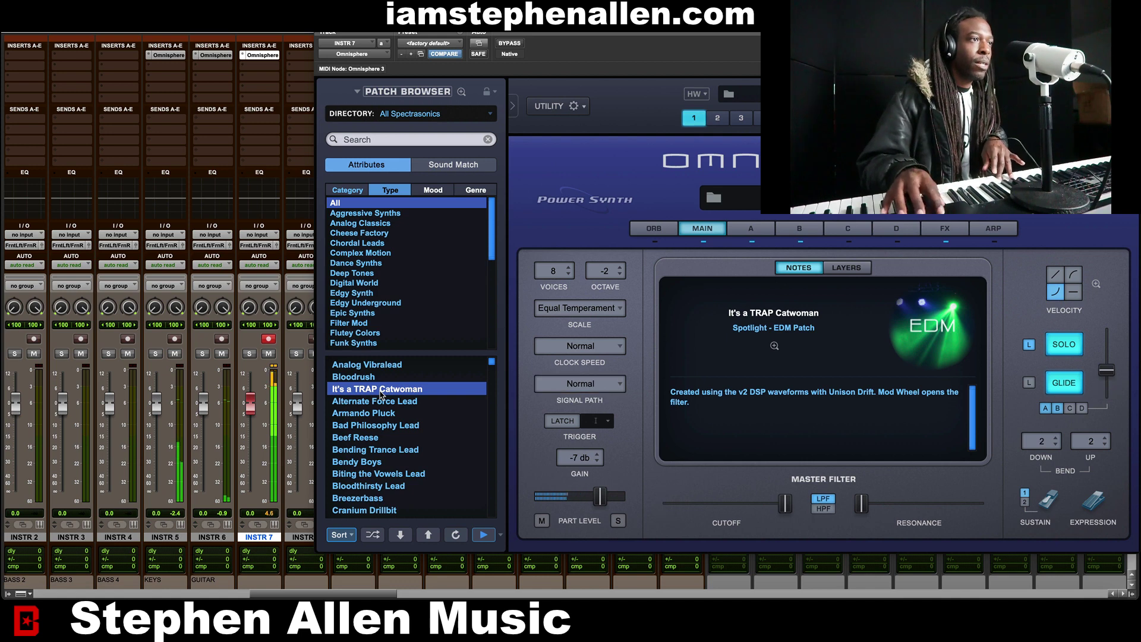
pyautogui.click(382, 402)
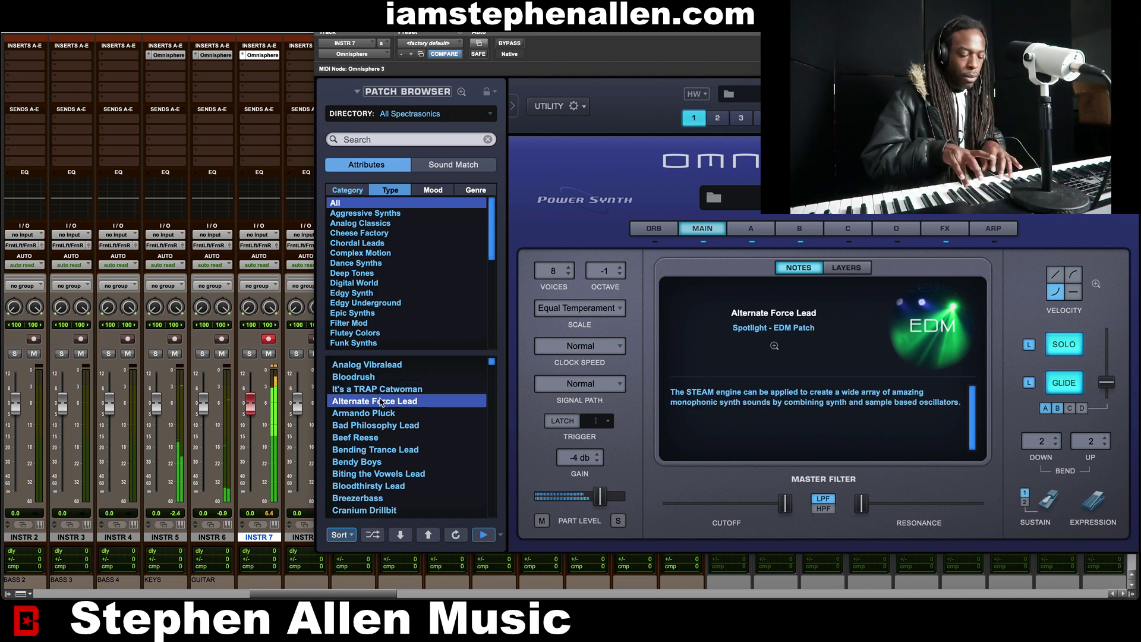
pyautogui.click(378, 414)
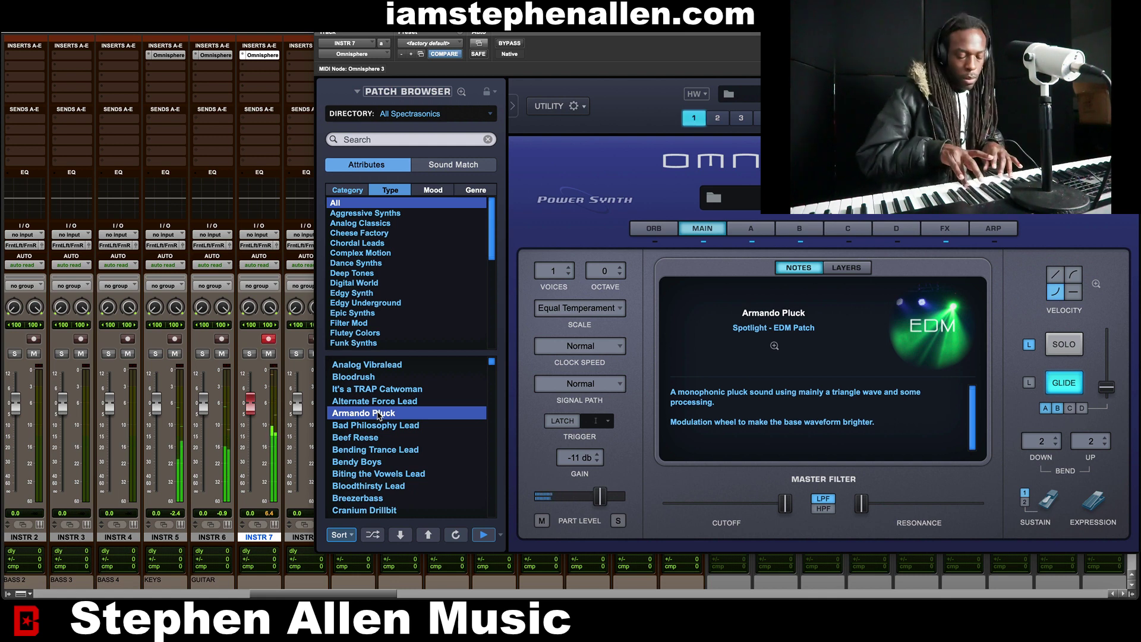
pyautogui.click(385, 426)
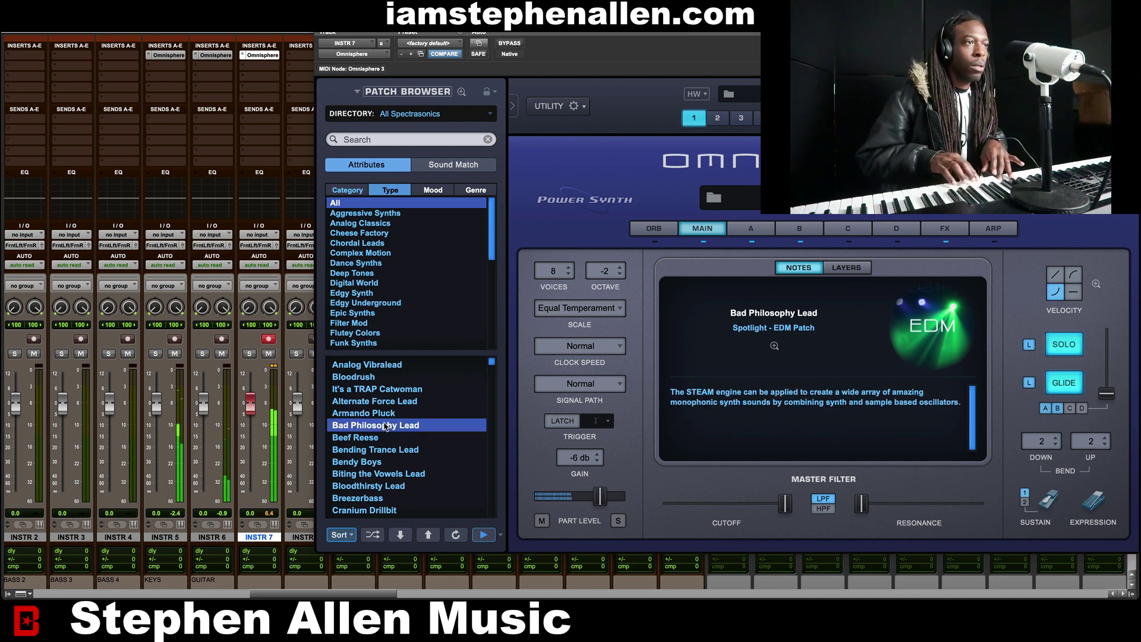
# Audition the patches Beef Reese, Bending Trance Lead, Bendy Boys, Biting the Vowels Lead and Bloodthirsty Lead on INSTR 7
pyautogui.click(382, 438)
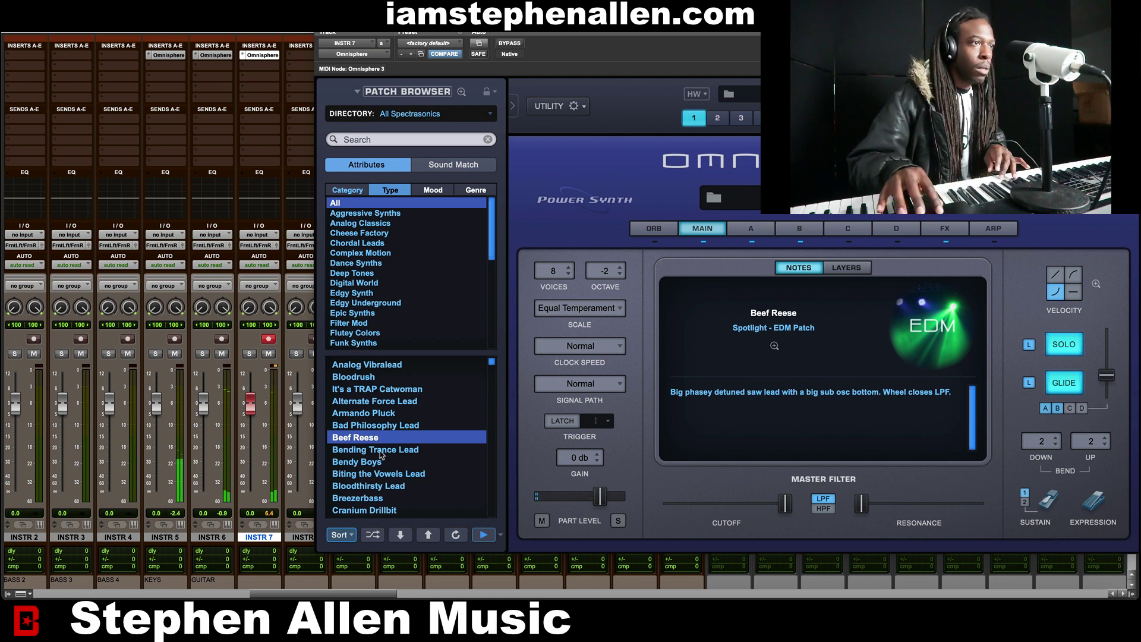
pyautogui.click(382, 451)
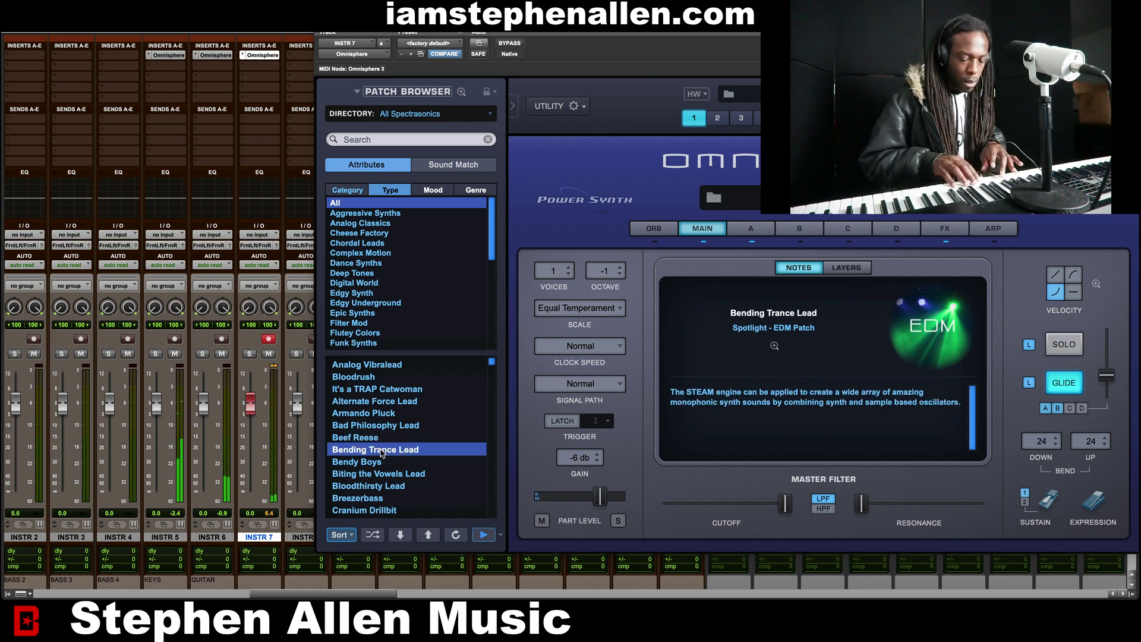
pyautogui.click(372, 463)
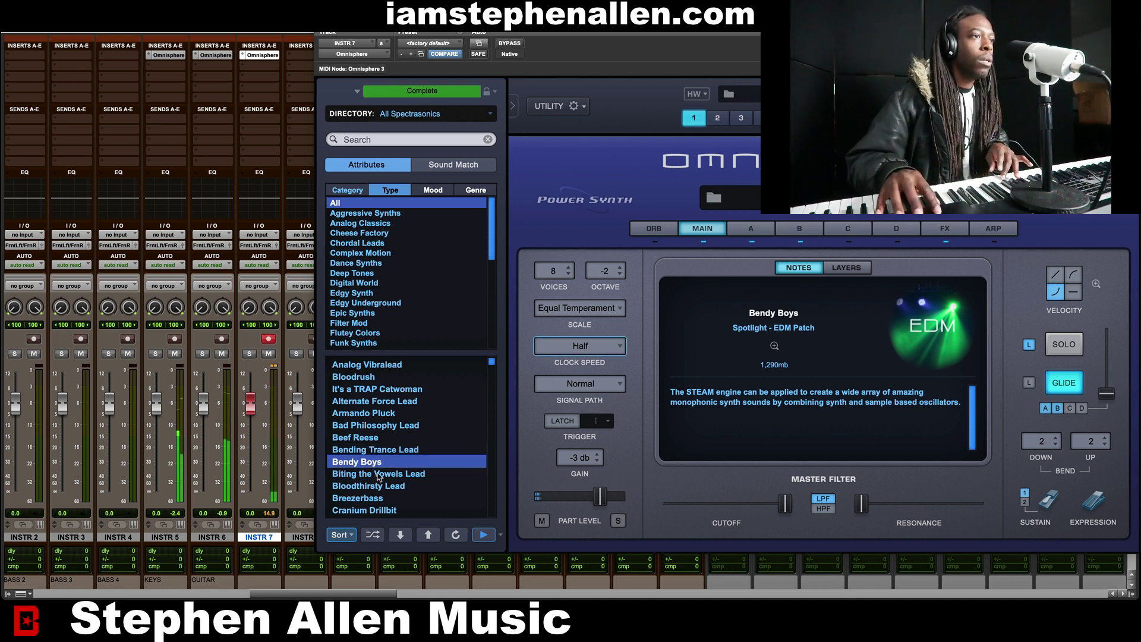
pyautogui.click(378, 474)
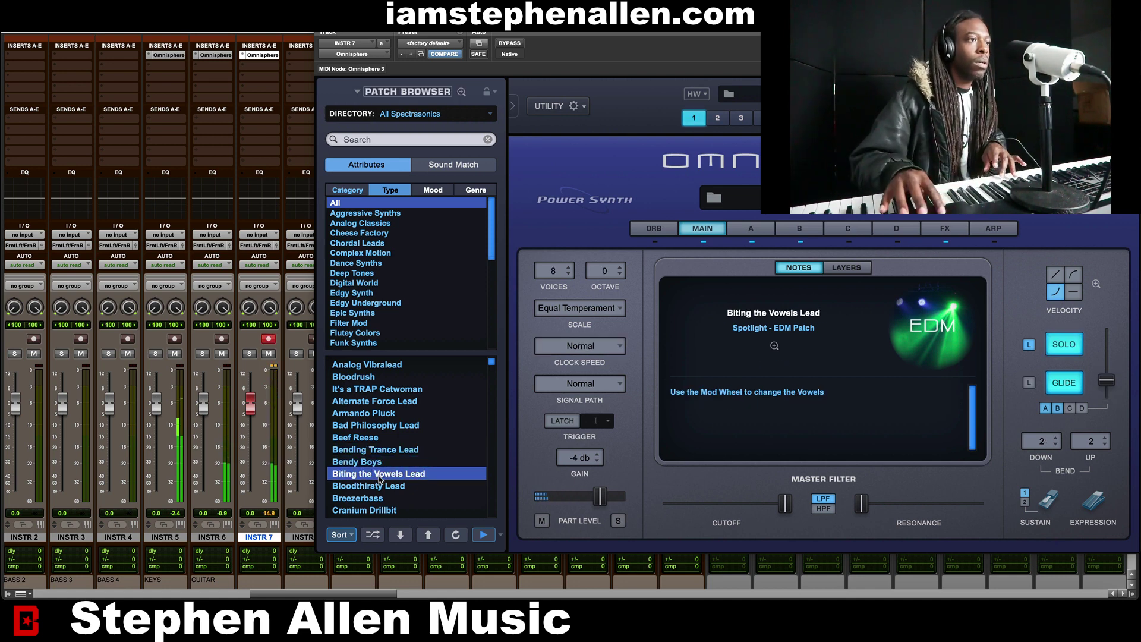
pyautogui.click(378, 485)
# Audition the Breezerbass and Cranium Drillbit patches and look further through the Synth Mono types
pyautogui.scroll(-3, 376, 488)
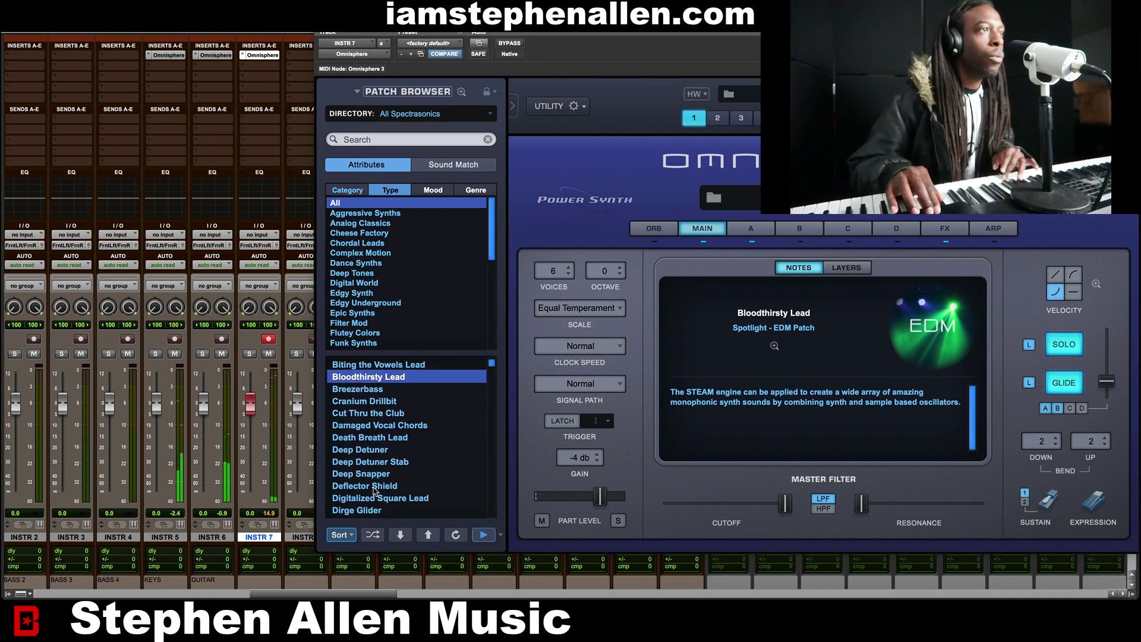
pyautogui.click(363, 392)
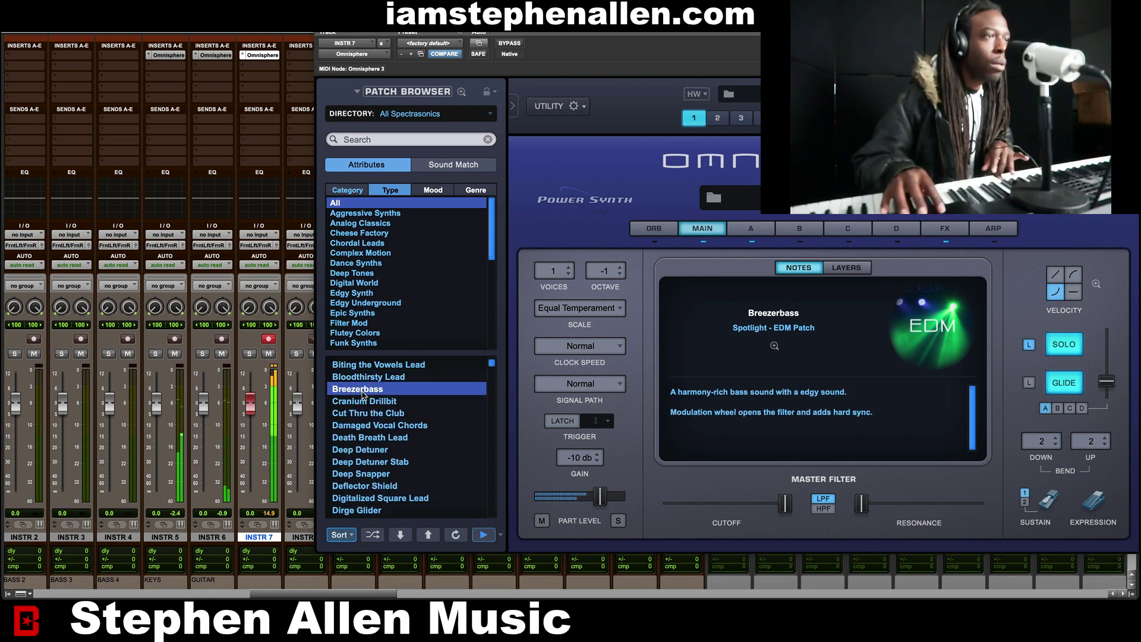
pyautogui.click(365, 401)
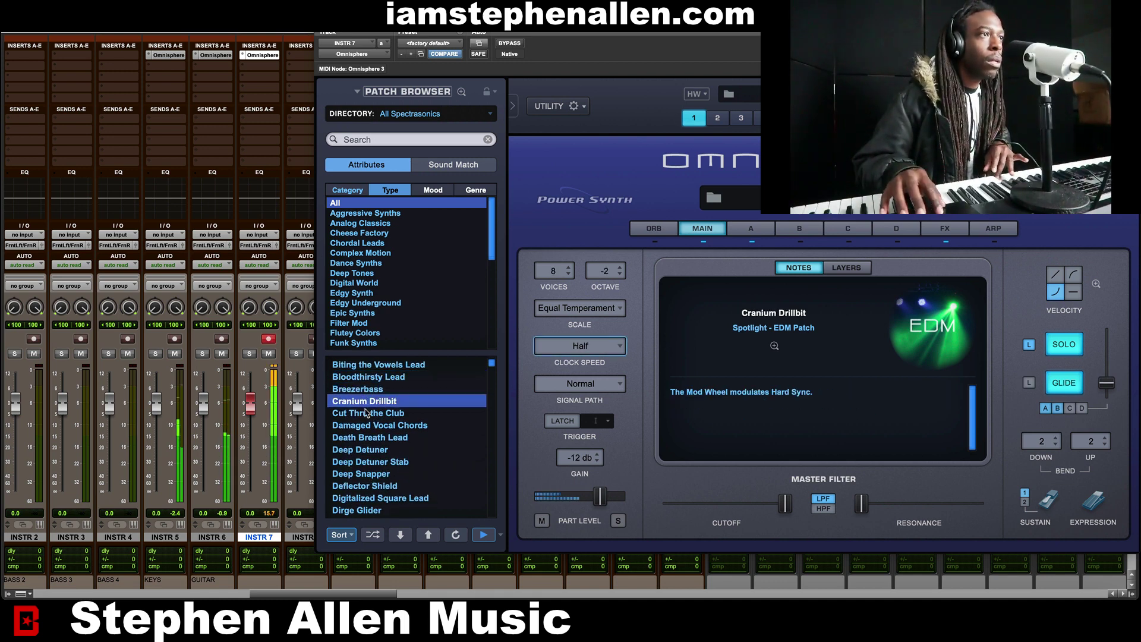
pyautogui.scroll(-4, 375, 295)
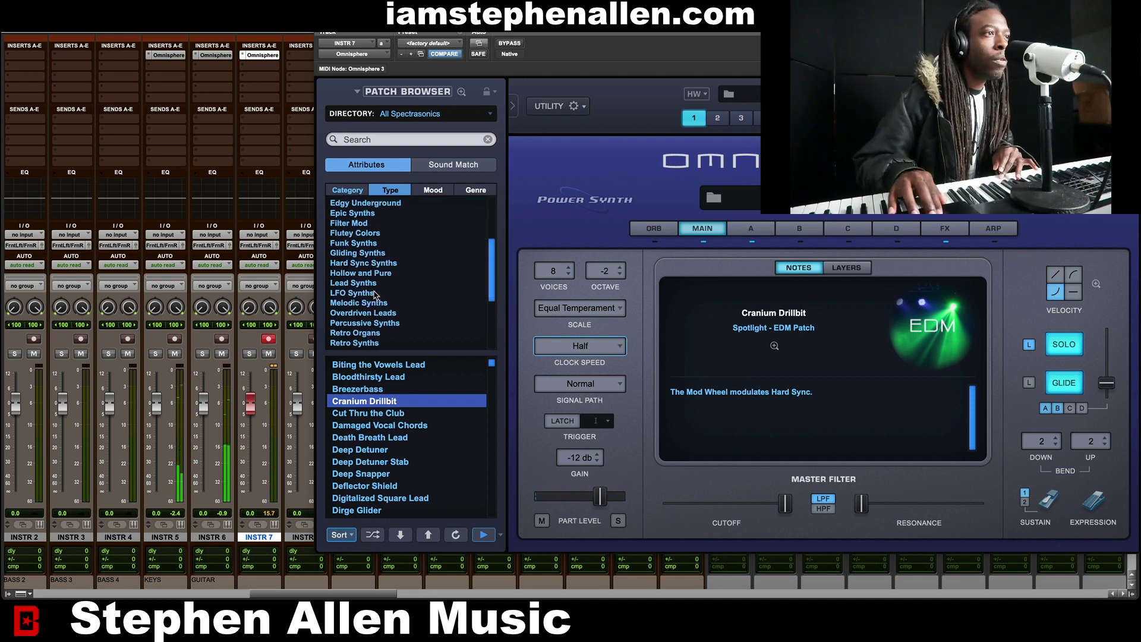